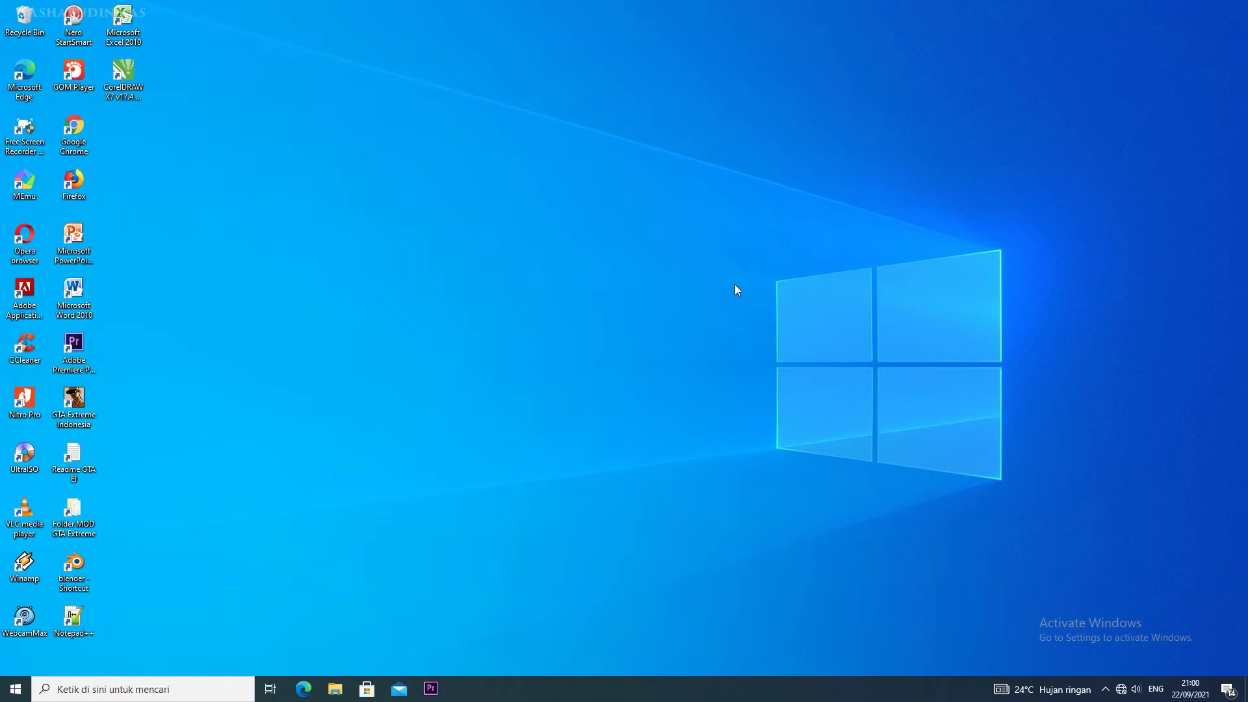
pyautogui.rightClick(735, 285)
pyautogui.click(785, 323)
pyautogui.rightClick(786, 323)
pyautogui.click(822, 361)
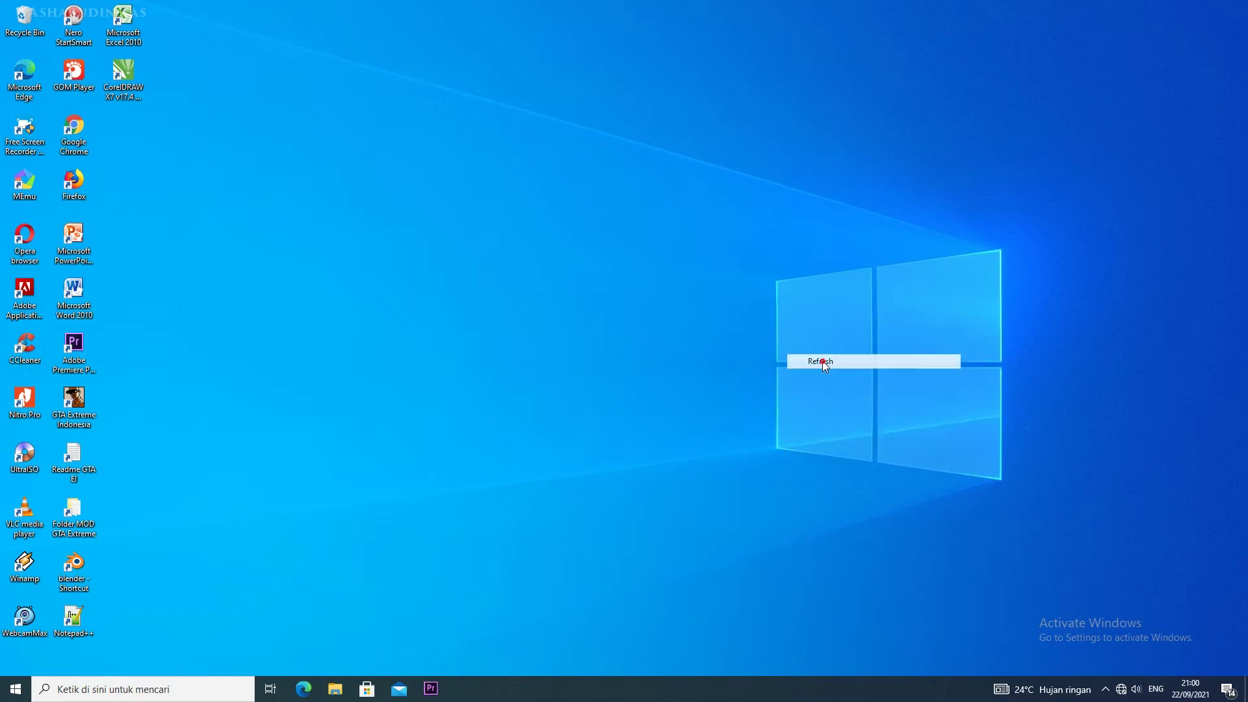
pyautogui.rightClick(822, 362)
pyautogui.click(844, 396)
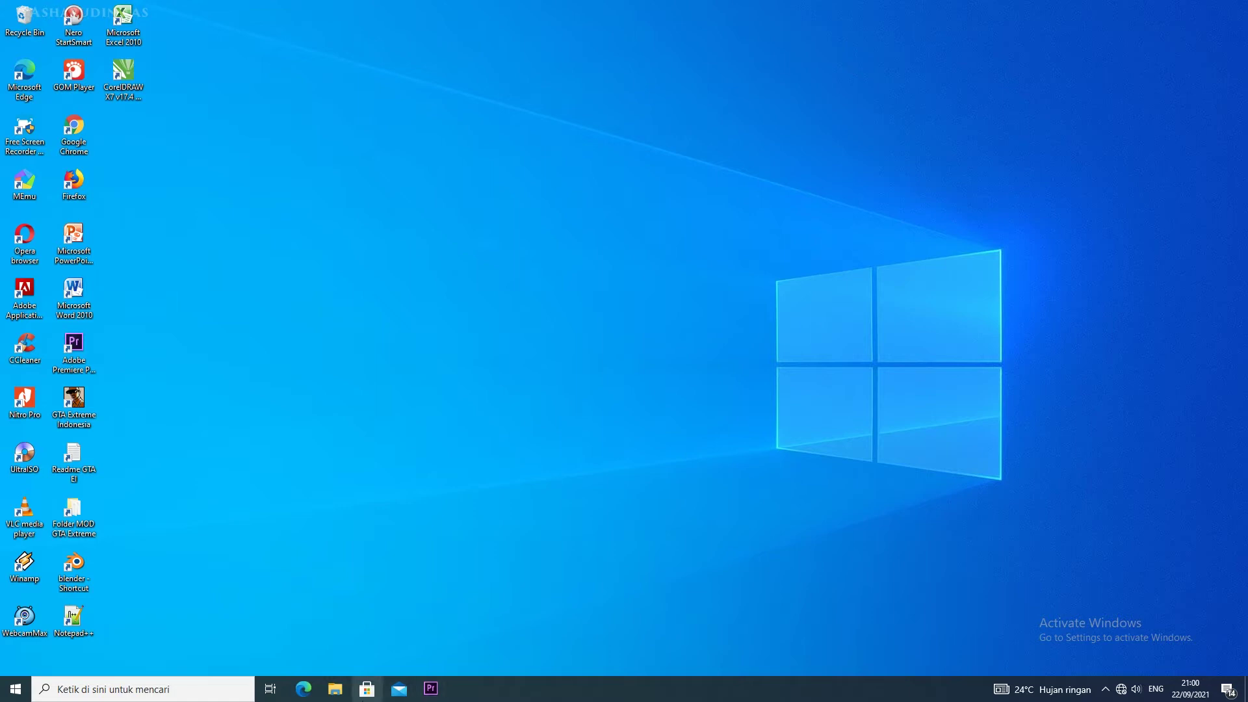
# Step: Open the Pariwisata document from the SURAT MASA folder in Pictures and dismiss the Office activation wizard
pyautogui.click(346, 694)
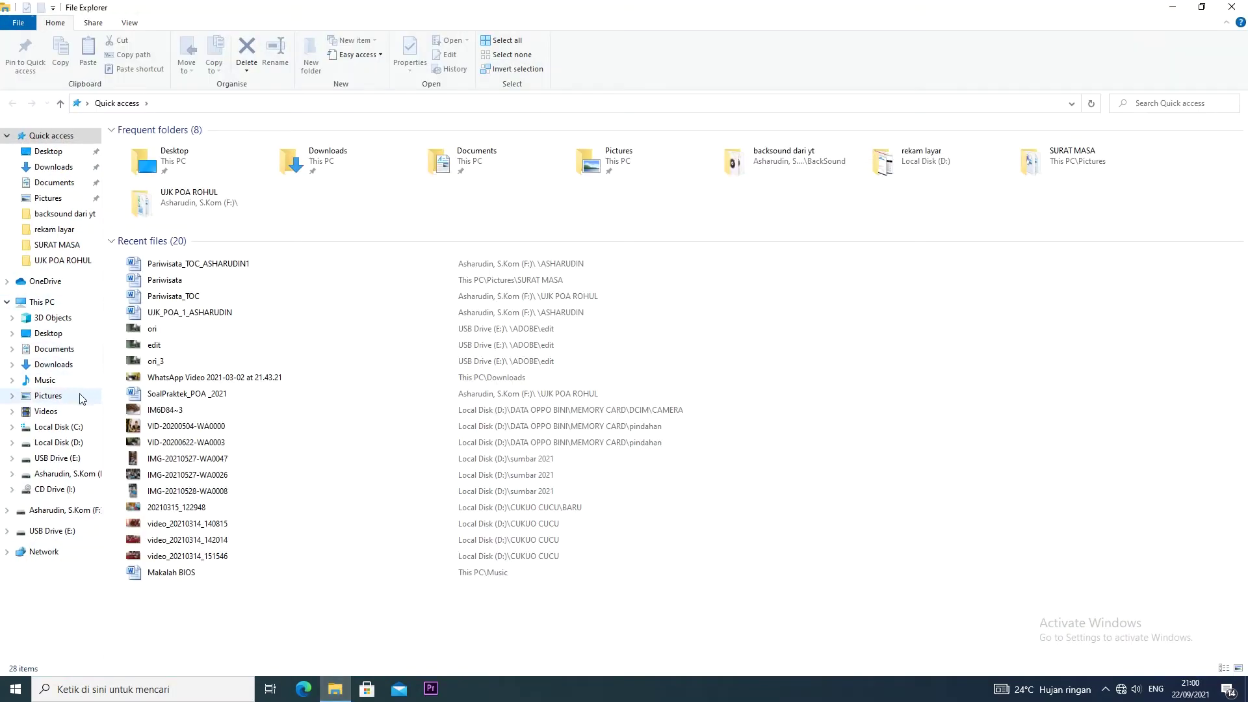
pyautogui.click(63, 396)
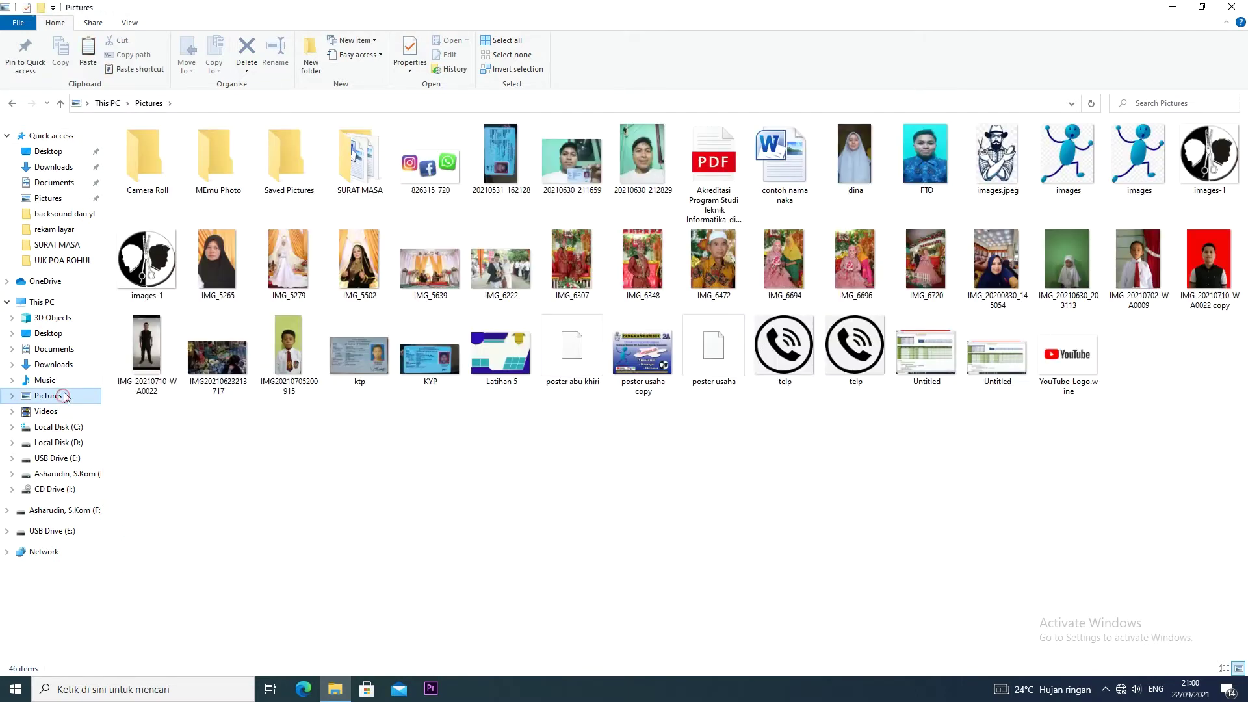
pyautogui.doubleClick(358, 186)
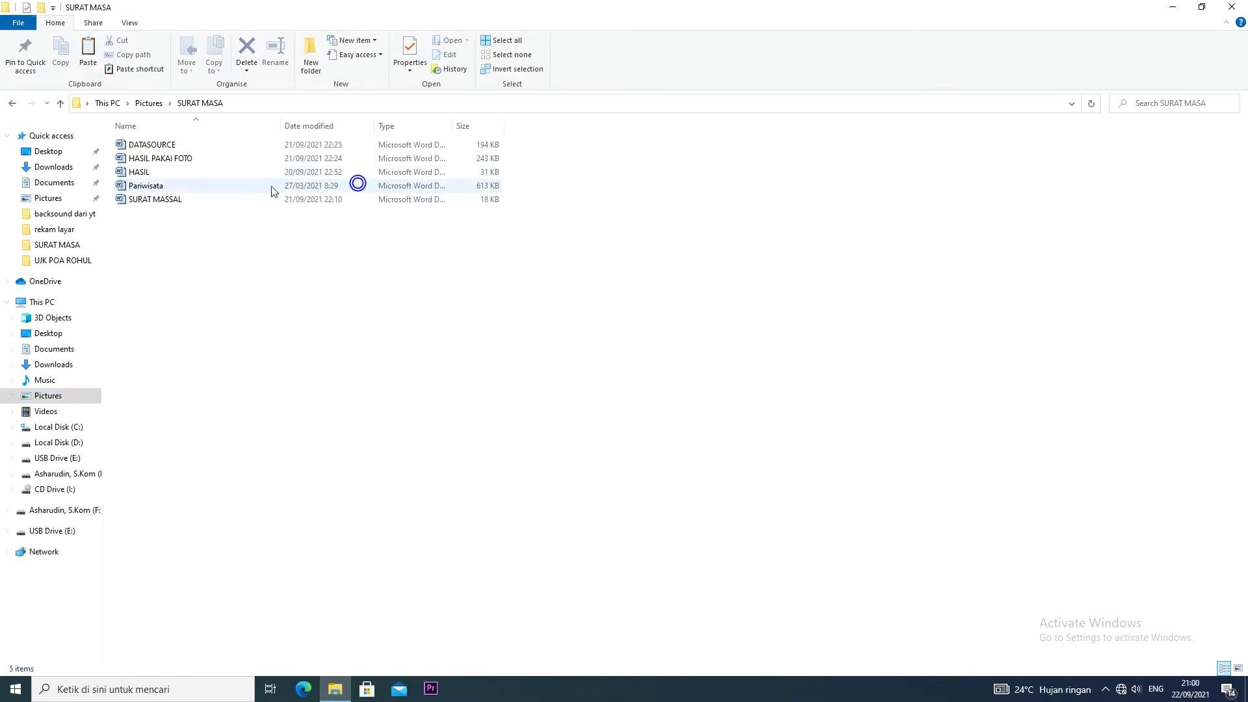
pyautogui.click(163, 191)
pyautogui.doubleClick(164, 192)
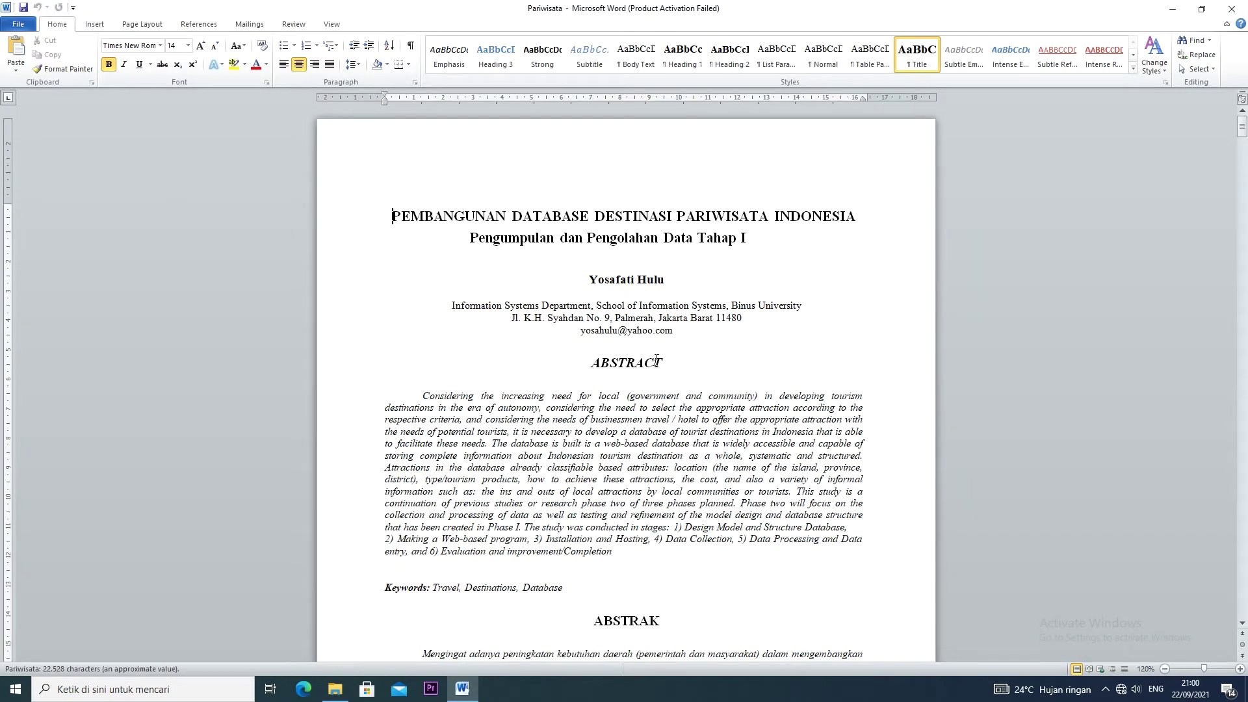
pyautogui.click(815, 322)
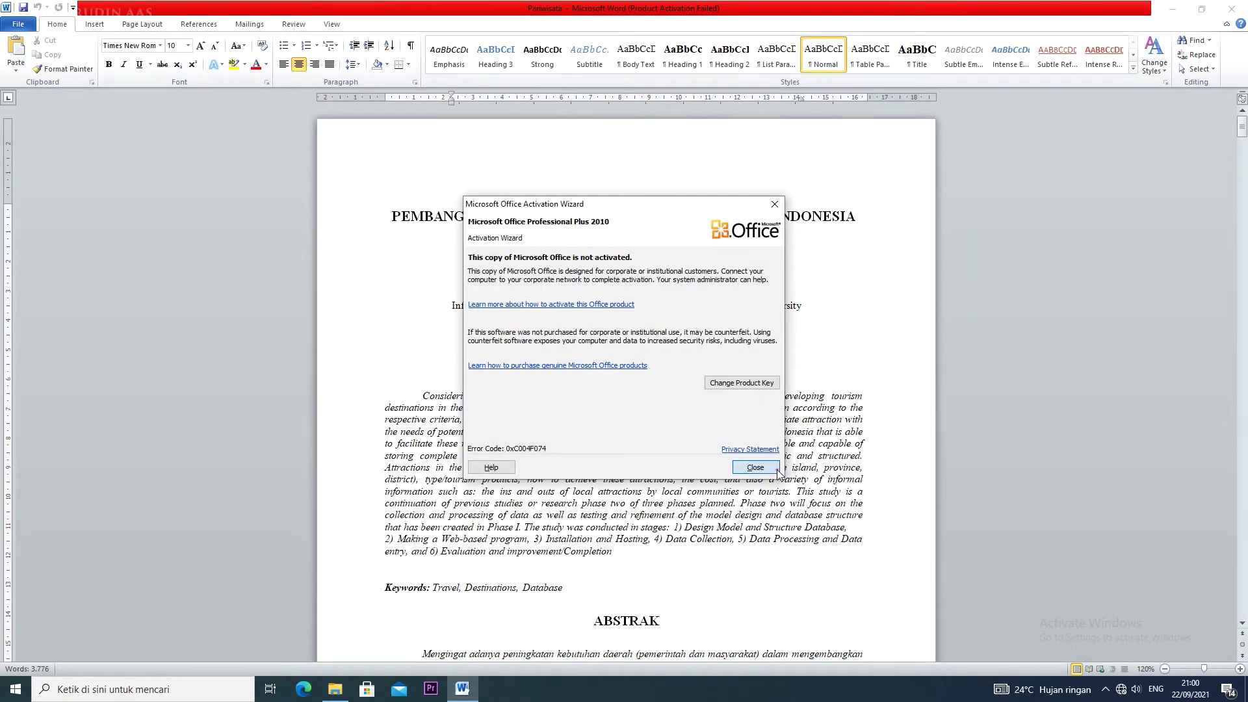
pyautogui.click(759, 470)
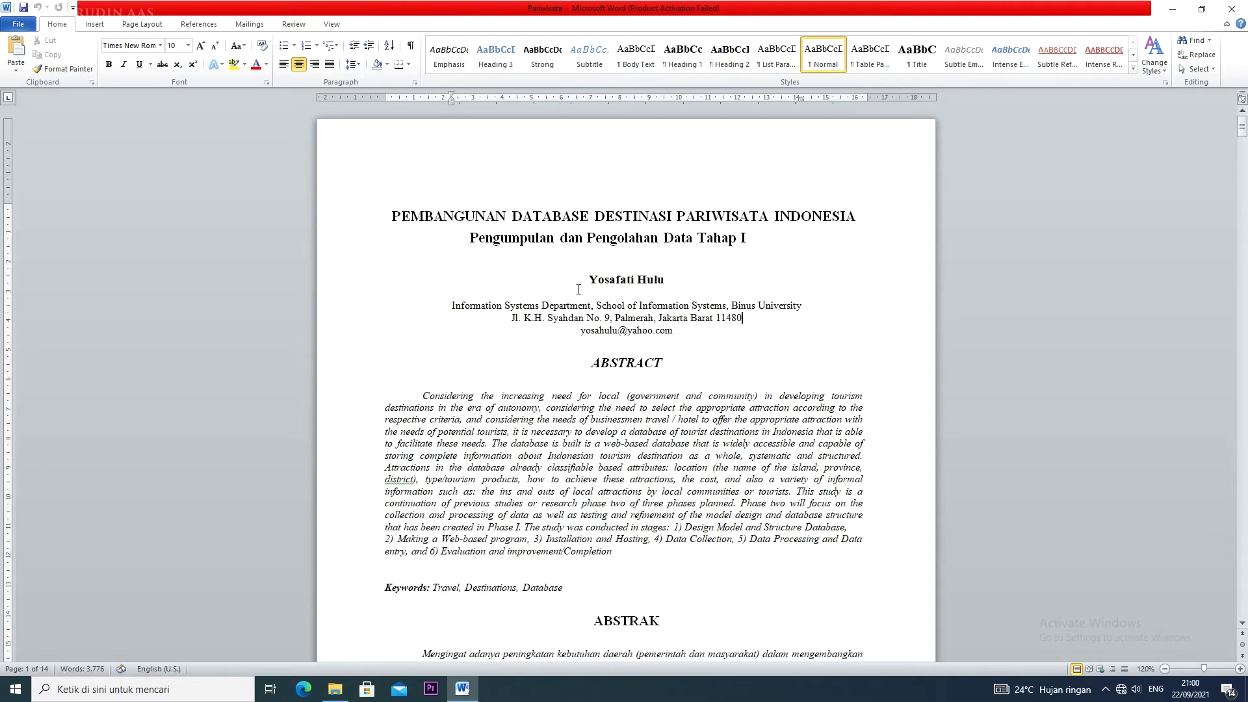
# Step: Examine the document's section headings, subheadings and figures from the abstract through PENDAHULUAN and METODE to HASIL DAN PEMBAHASAN
pyautogui.scroll(-7, 650, 406)
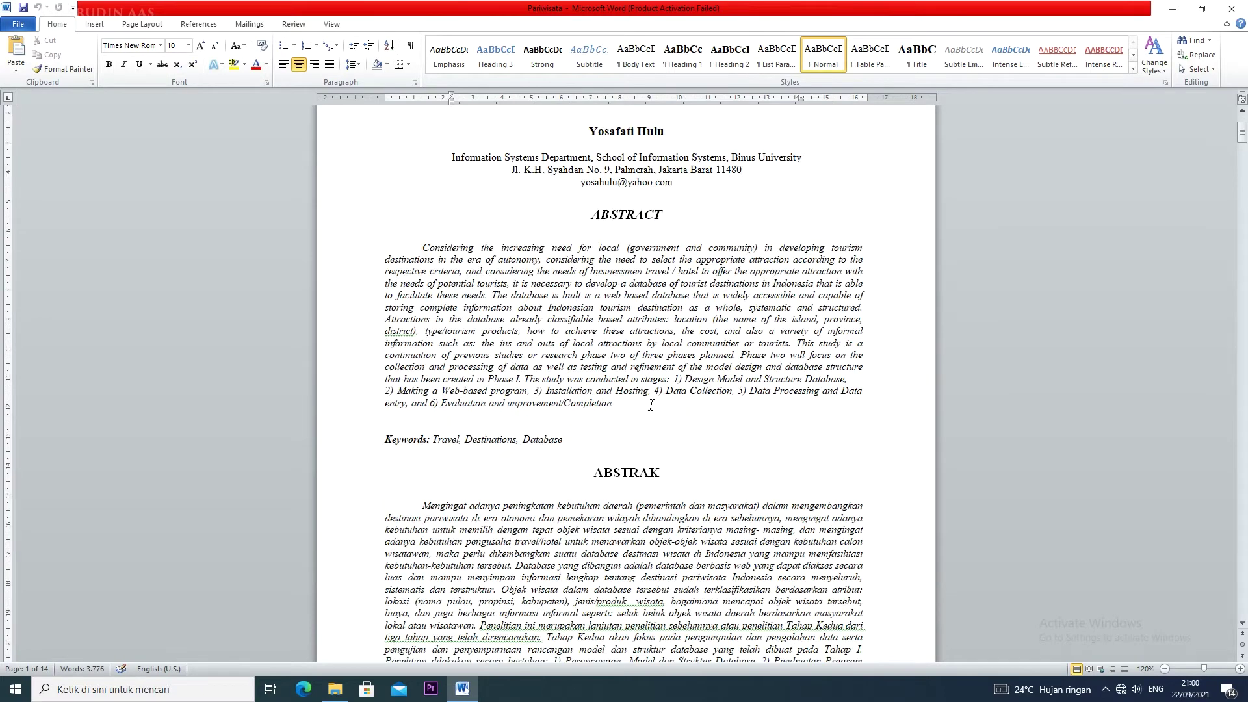
pyautogui.scroll(-15, 651, 406)
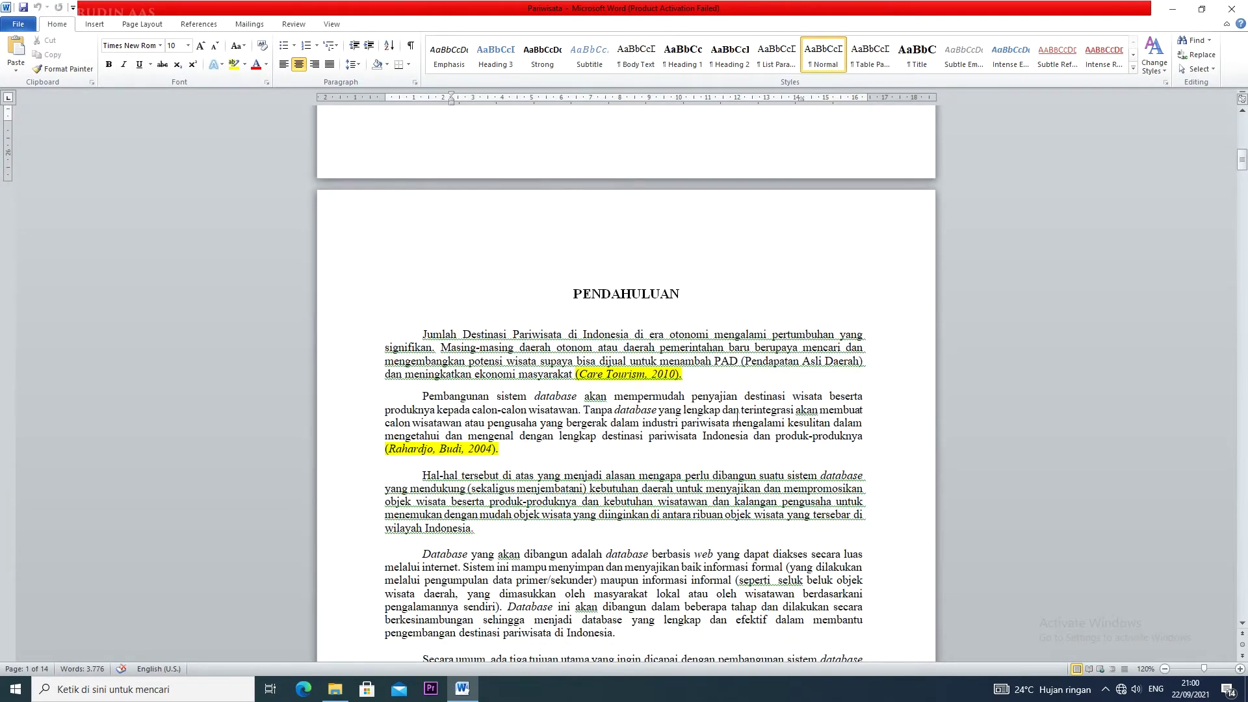
pyautogui.scroll(-20, 737, 415)
pyautogui.scroll(-15, 738, 417)
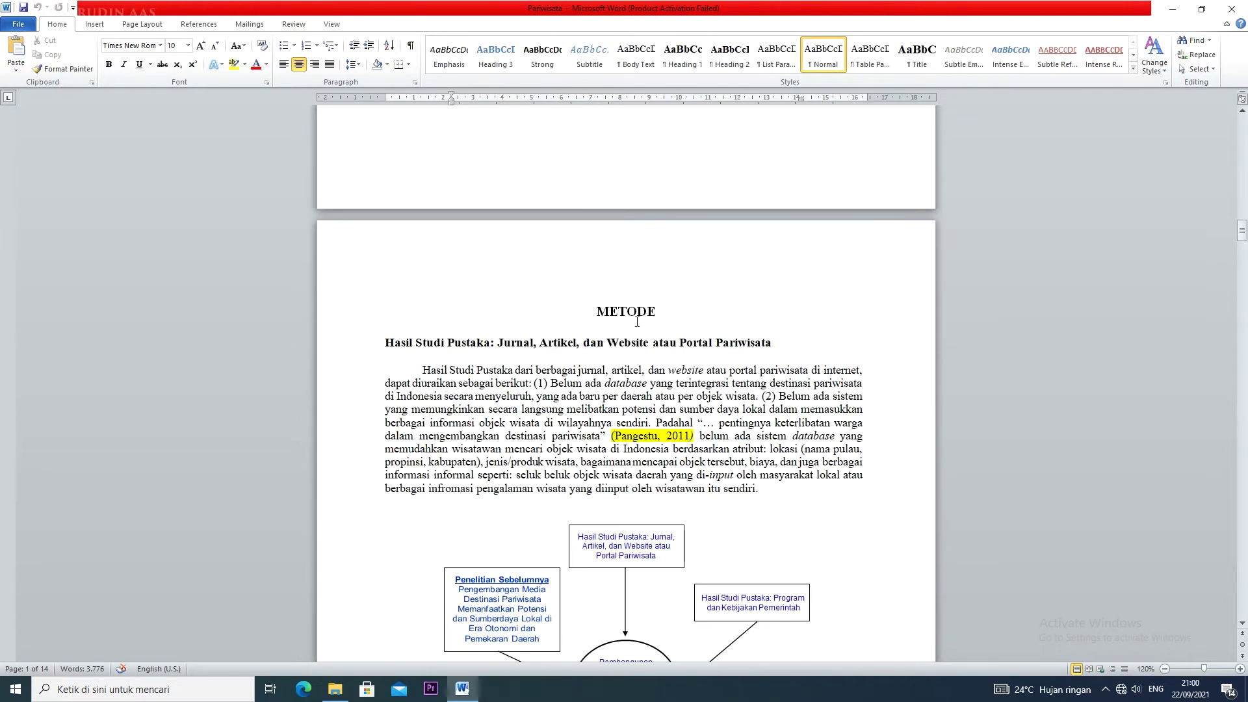
pyautogui.scroll(-3, 637, 321)
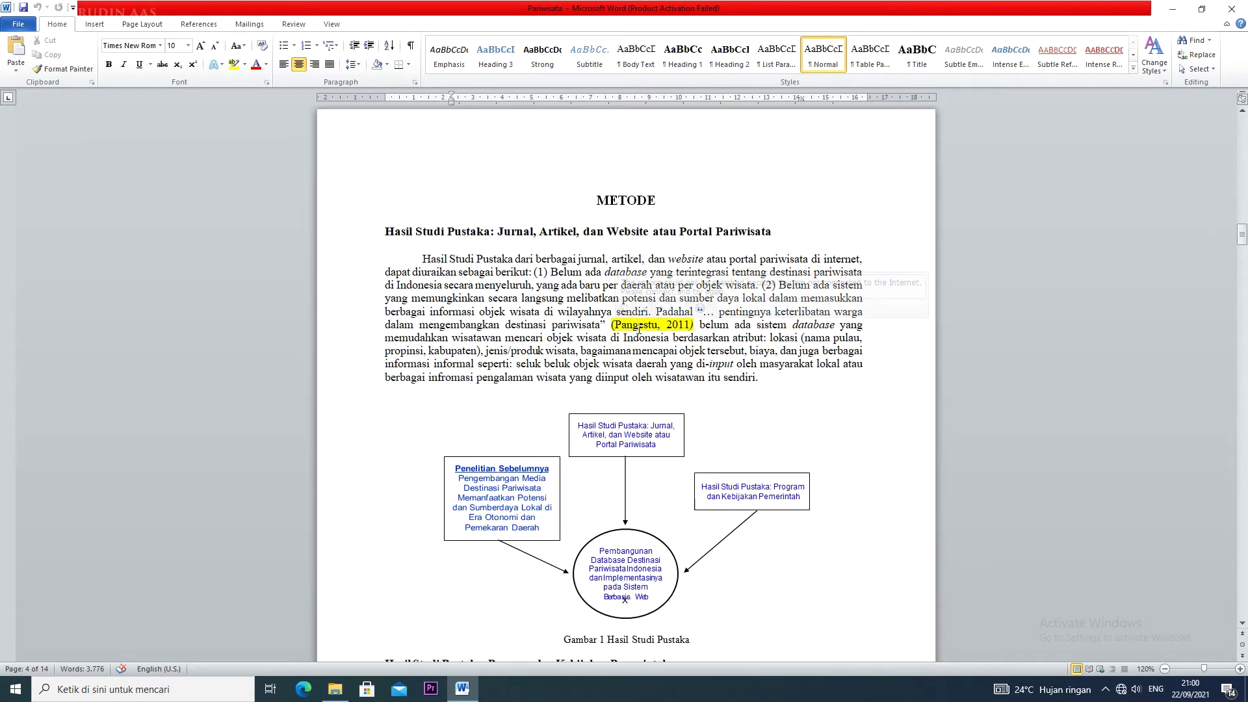
pyautogui.scroll(-15, 639, 330)
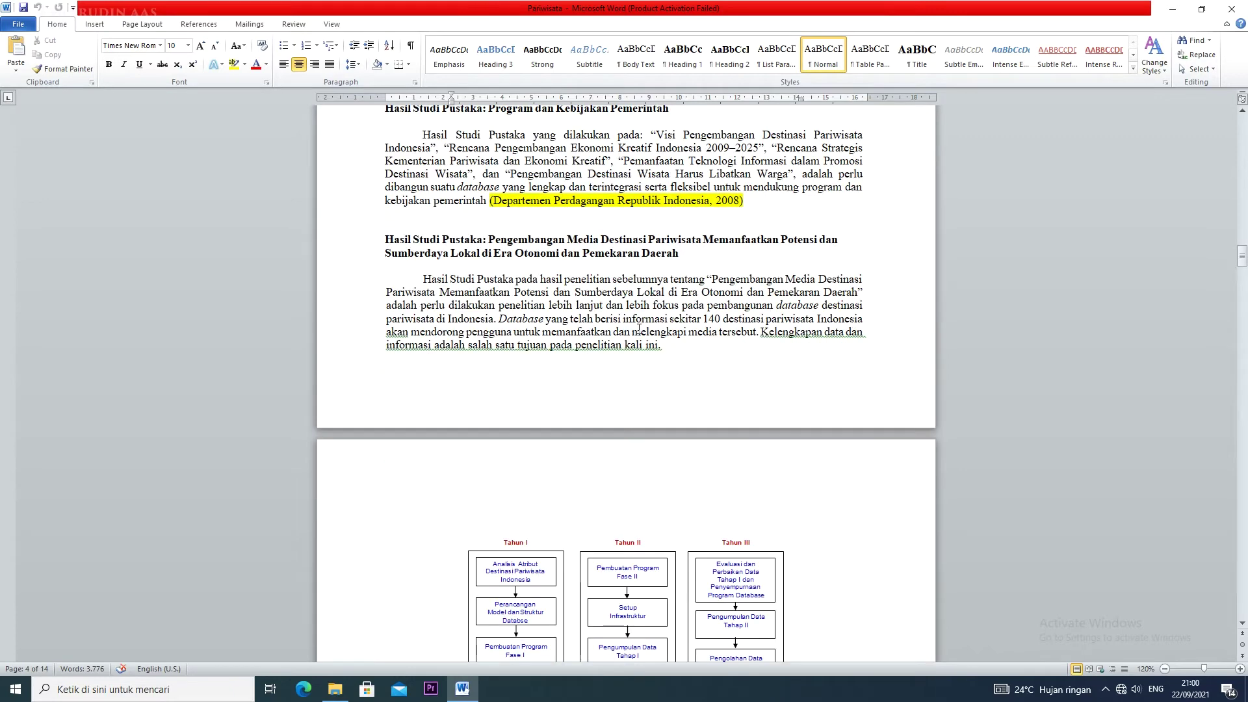
pyautogui.scroll(-10, 639, 330)
pyautogui.scroll(13, 639, 328)
pyautogui.scroll(20, 639, 328)
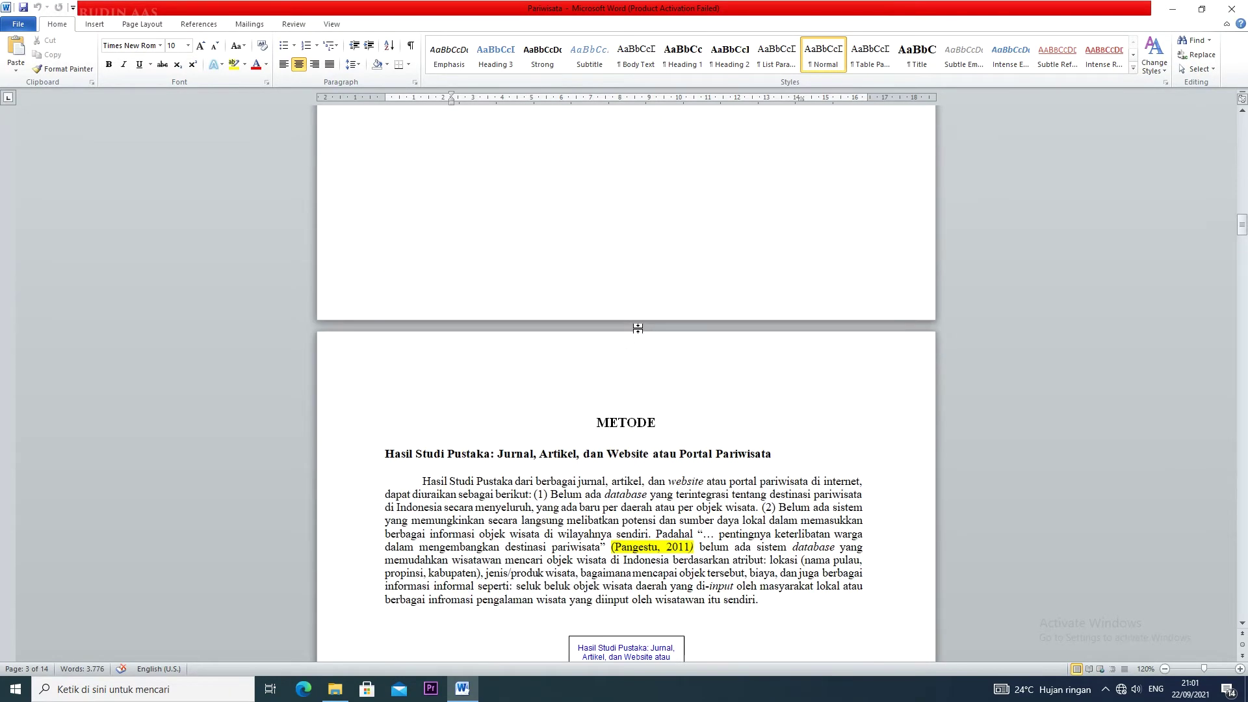
pyautogui.scroll(-10, 638, 329)
pyautogui.scroll(4, 637, 329)
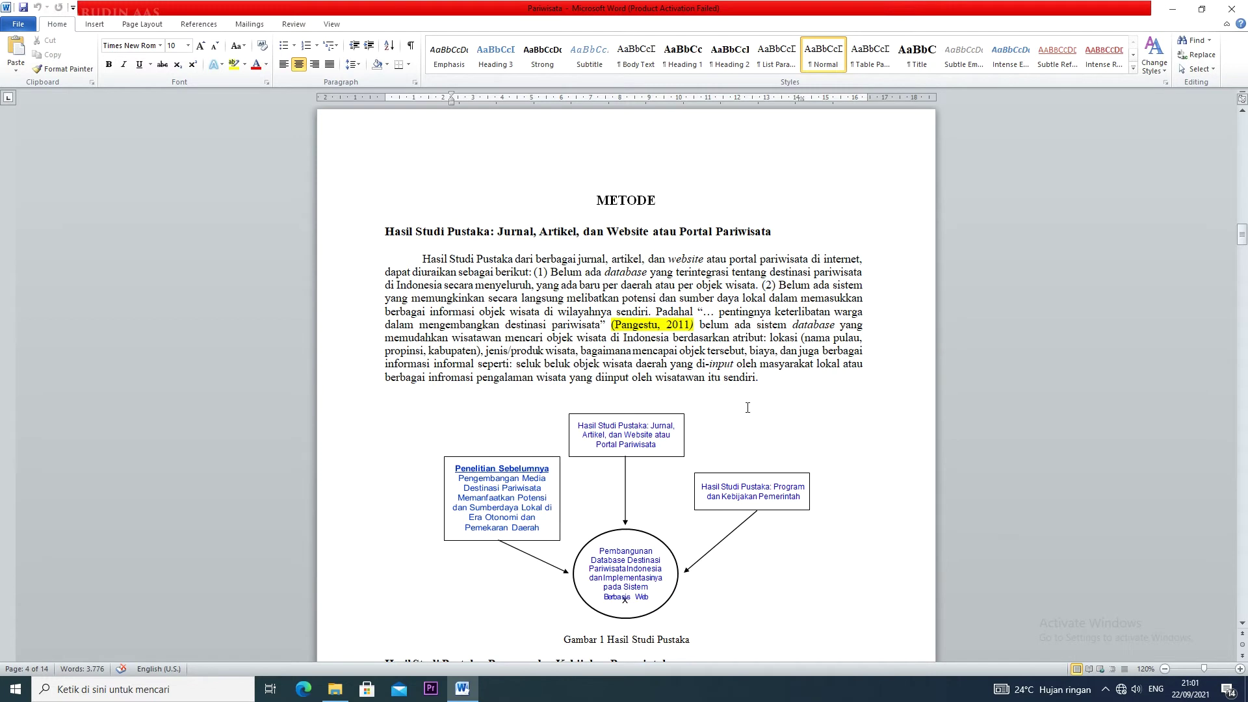
pyautogui.scroll(-5, 826, 443)
pyautogui.scroll(-20, 827, 443)
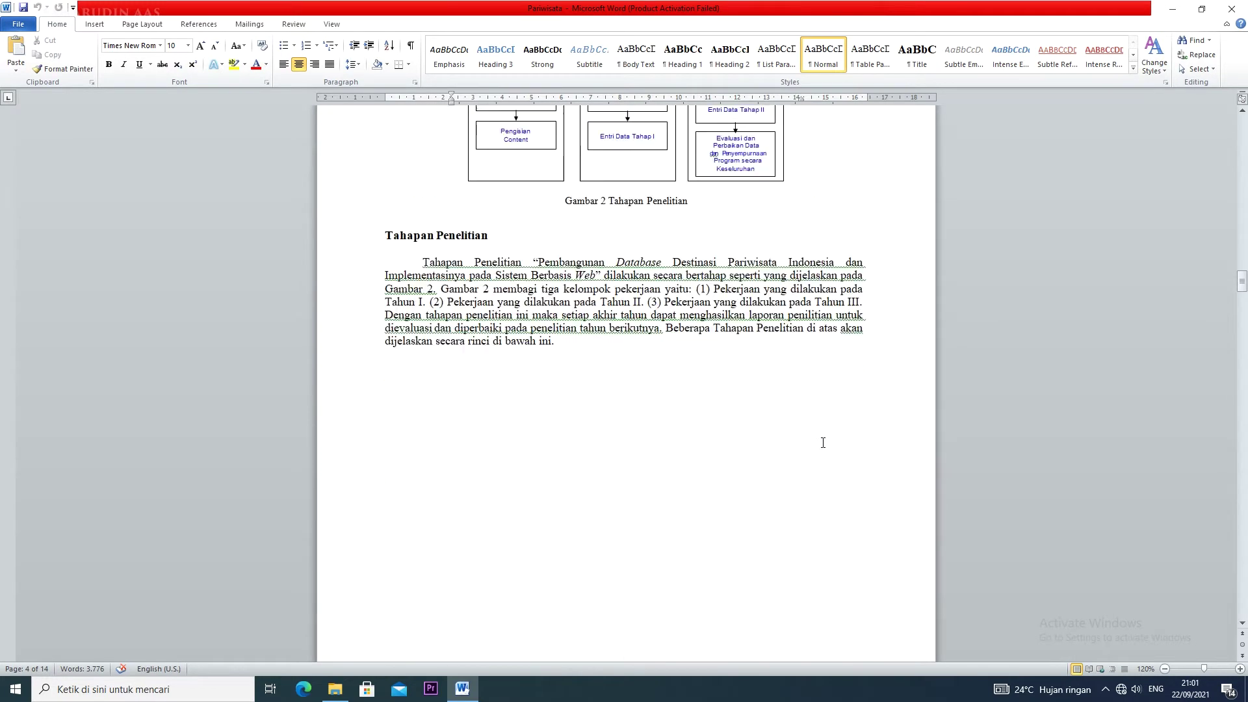
pyautogui.scroll(-4, 823, 443)
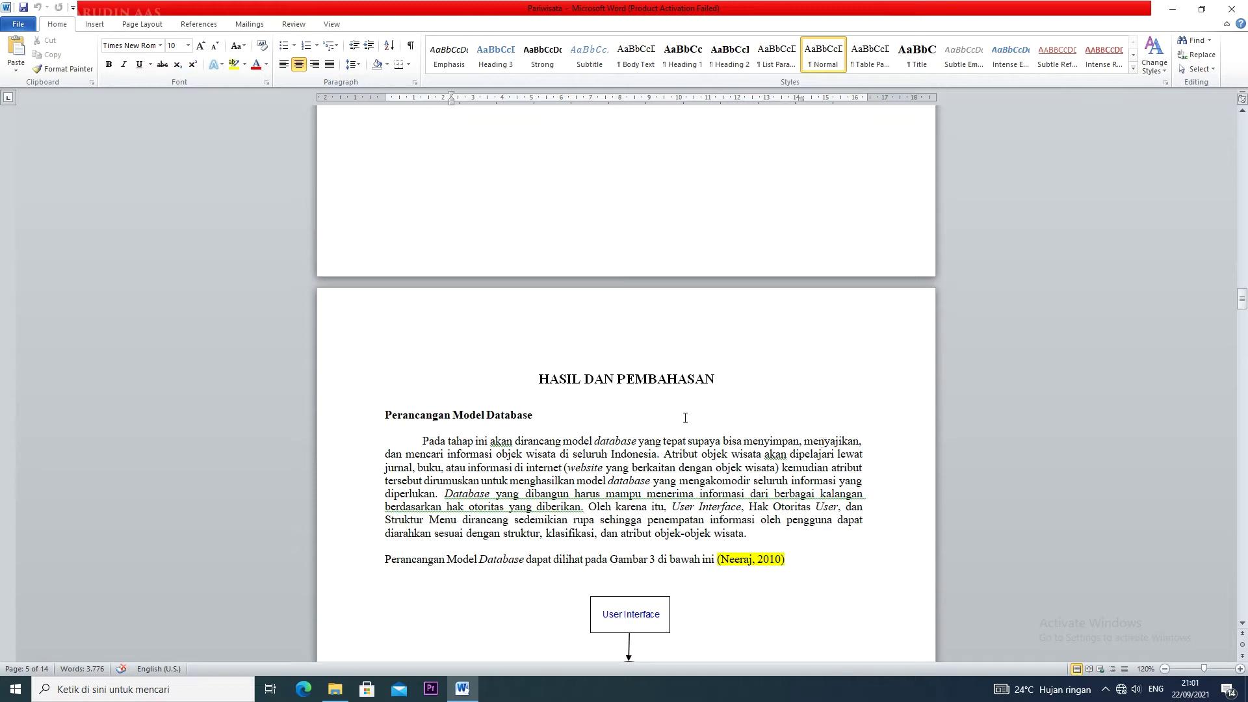
pyautogui.scroll(-10, 495, 418)
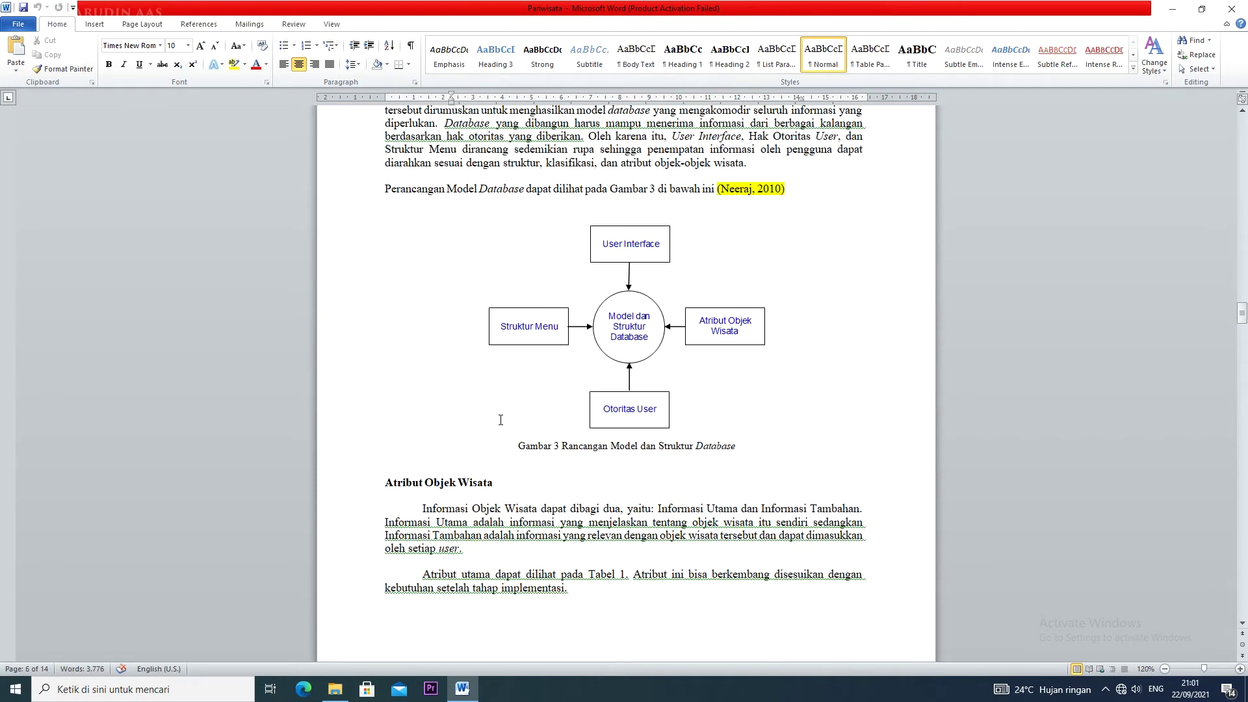
# Step: Examine the Gambar 3 caption and the following table and figure captions through to the DAFTAR PUSTAKA section
pyautogui.click(741, 444)
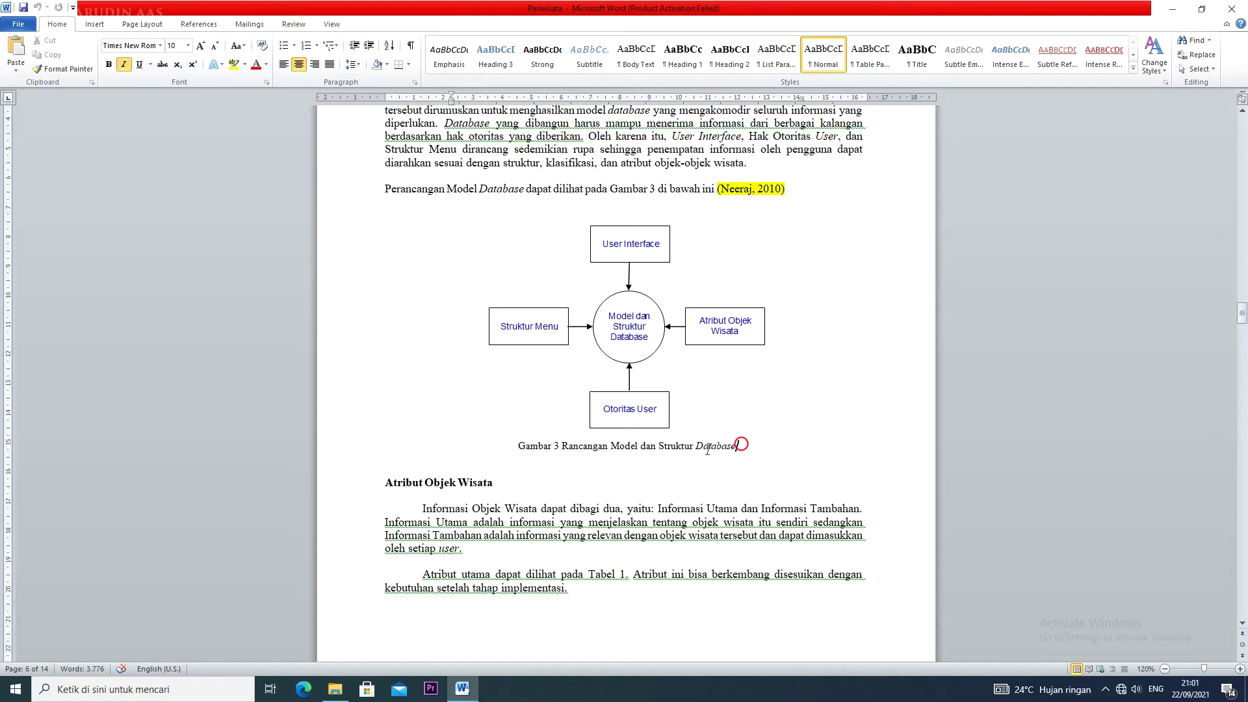
pyautogui.click(681, 445)
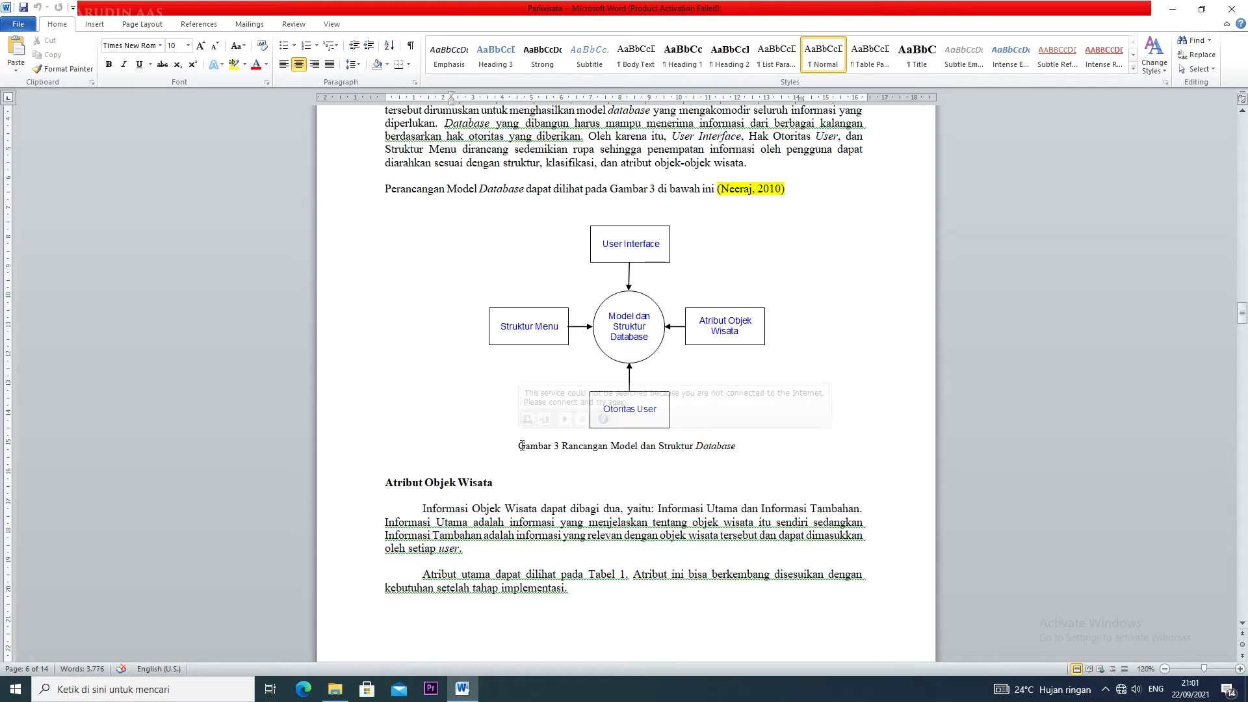
pyautogui.click(752, 449)
pyautogui.scroll(-4, 752, 450)
pyautogui.scroll(-20, 752, 451)
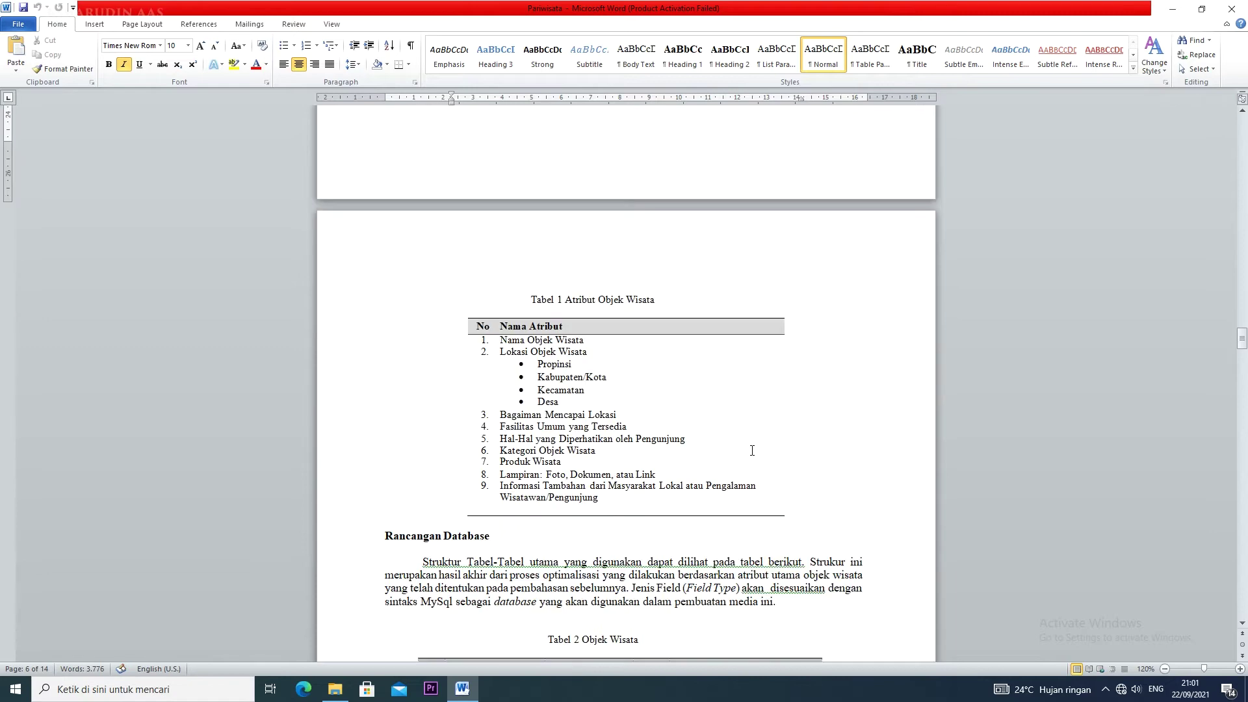
pyautogui.scroll(-20, 752, 450)
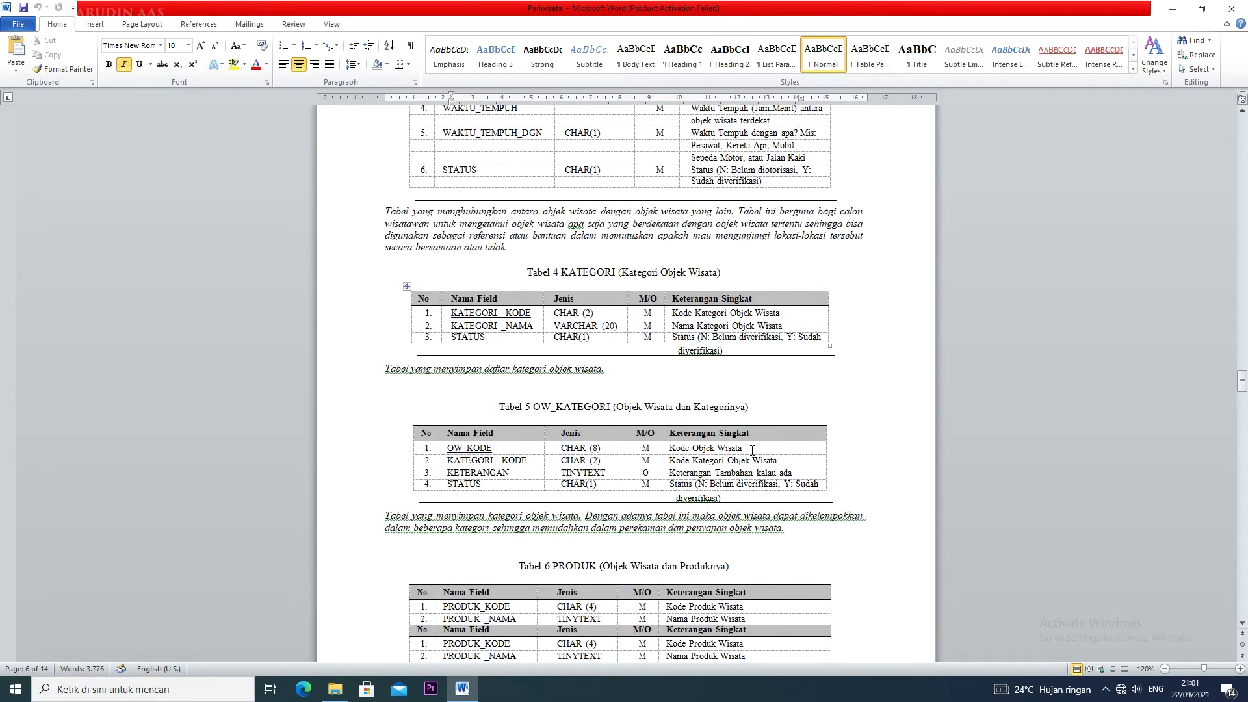
pyautogui.scroll(-20, 752, 451)
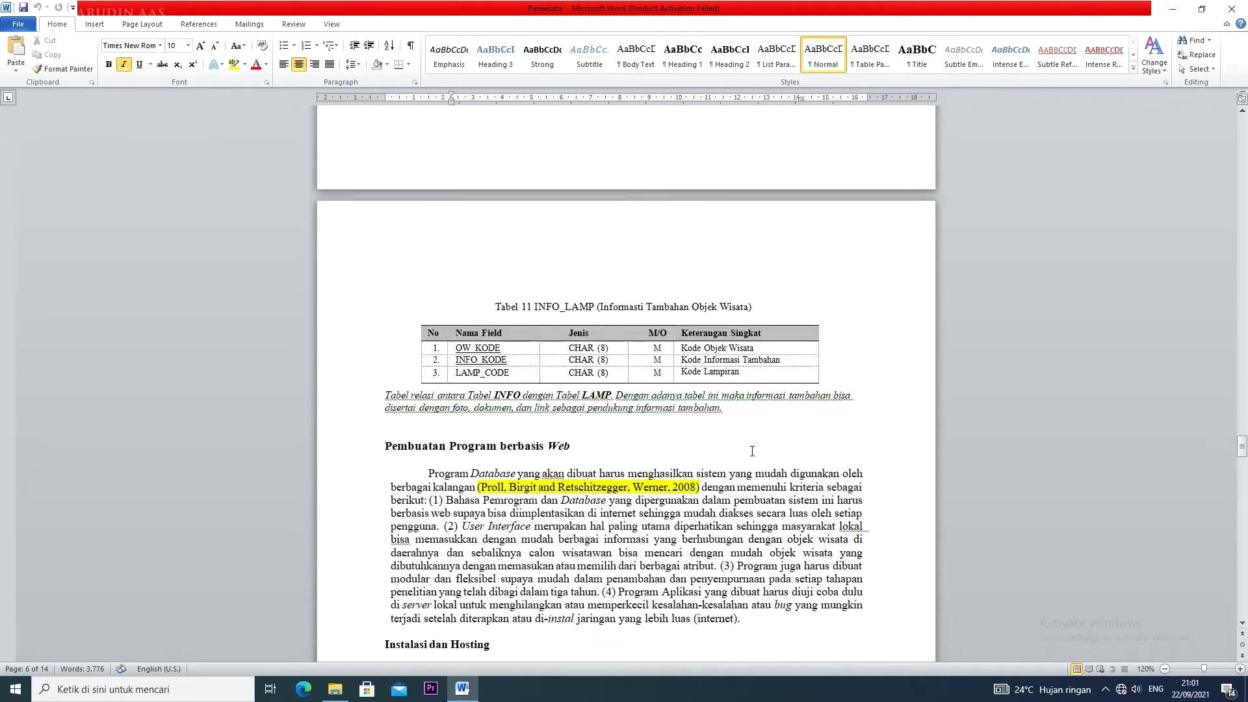
pyautogui.scroll(-20, 752, 451)
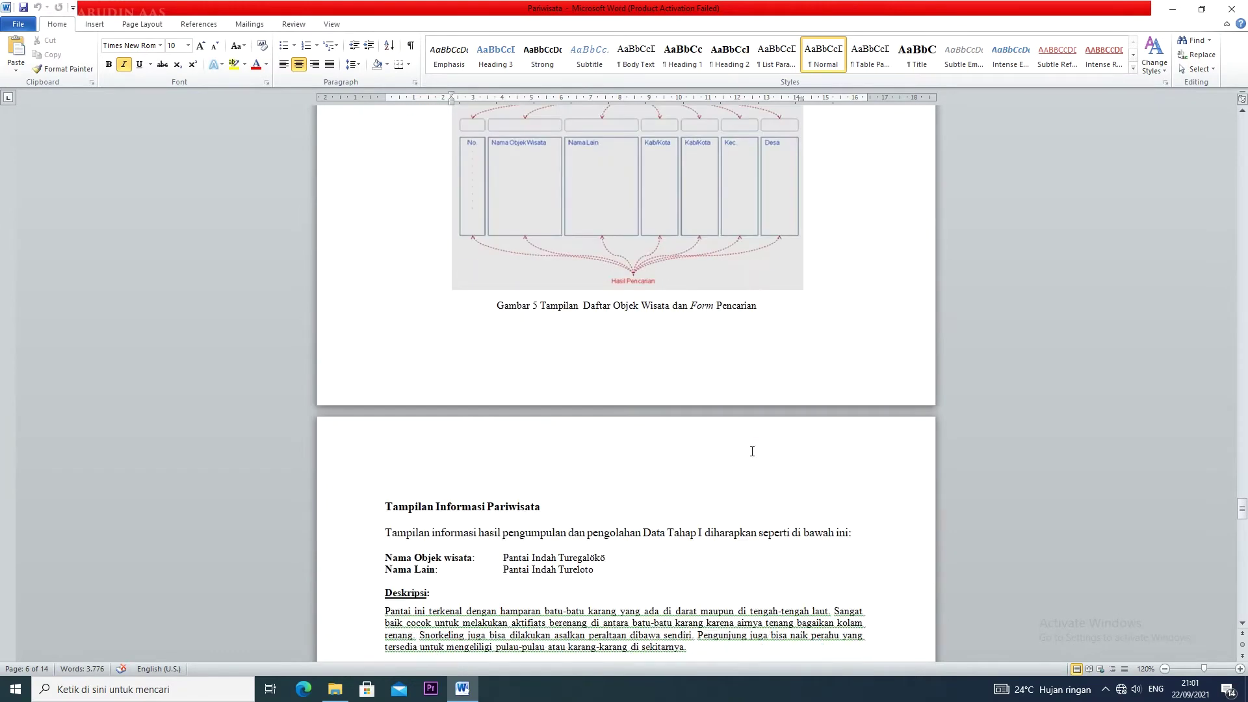
pyautogui.scroll(-20, 753, 450)
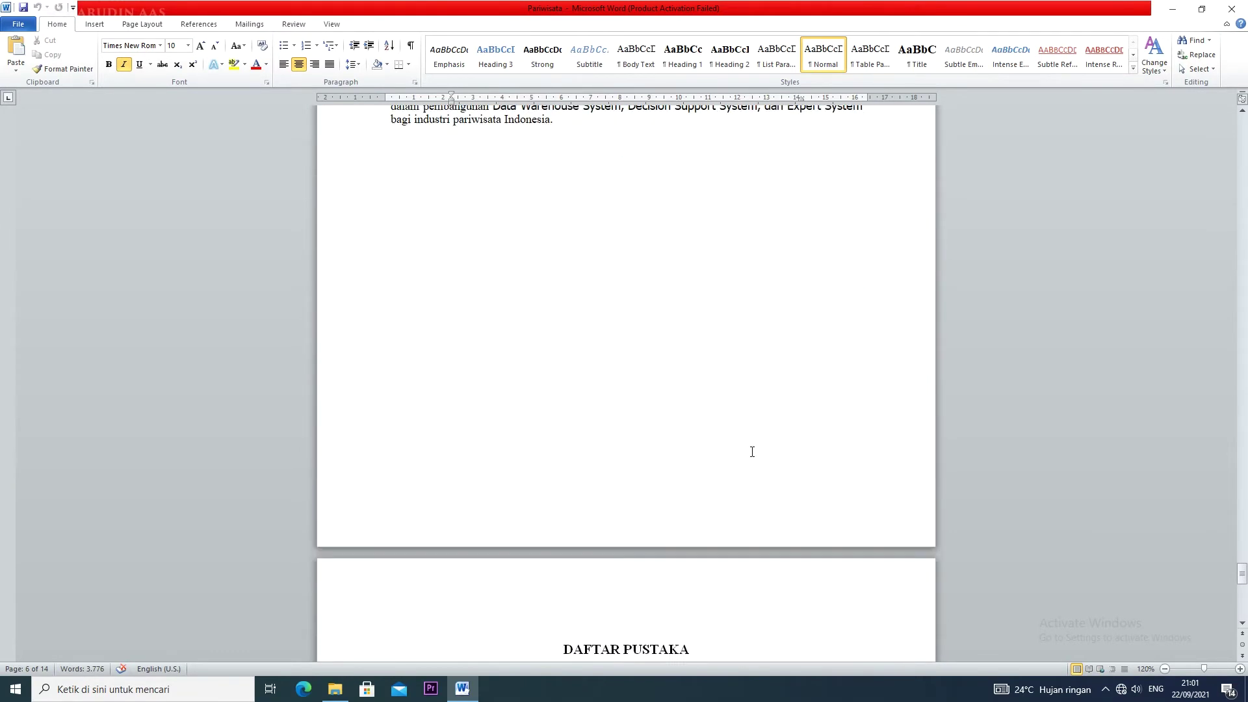
pyautogui.scroll(7, 753, 452)
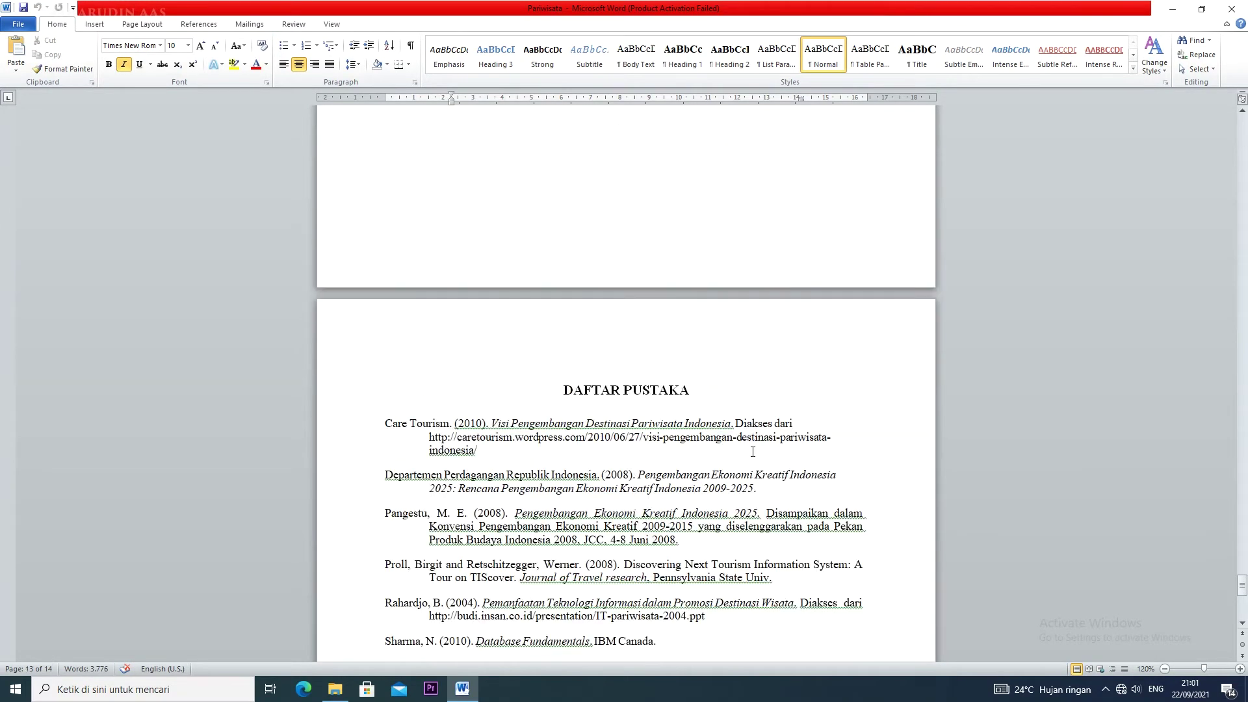
# Step: Return to the start of the document and examine the ABSTRACT, ABSTRAK and PENDAHULUAN headings on the first two pages
pyautogui.moveTo(1242, 581); pyautogui.dragTo(1241, 127)
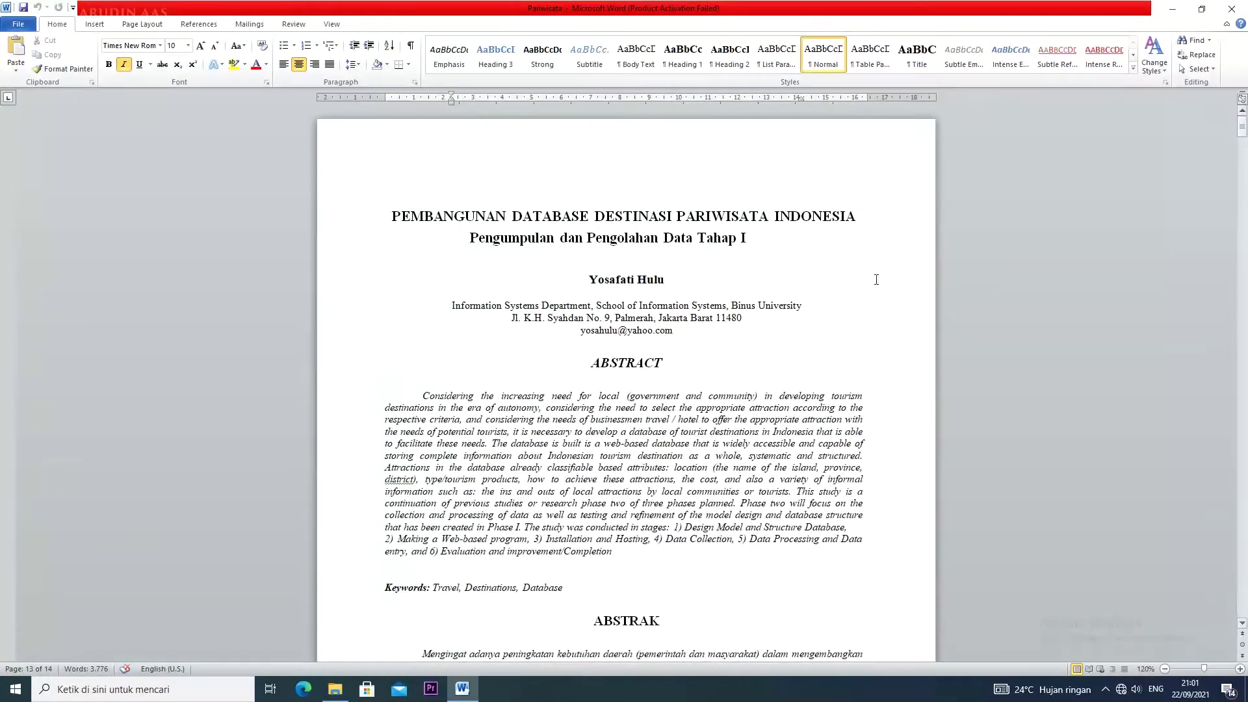
pyautogui.click(814, 346)
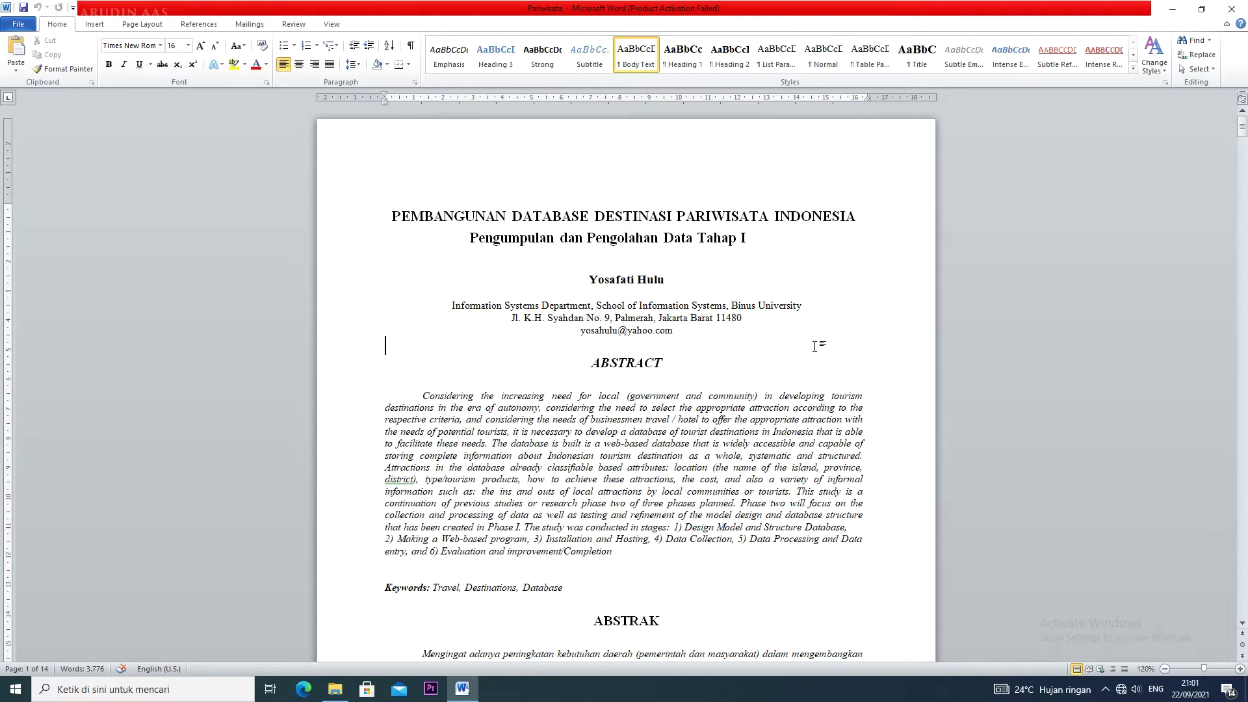
pyautogui.scroll(-7, 813, 346)
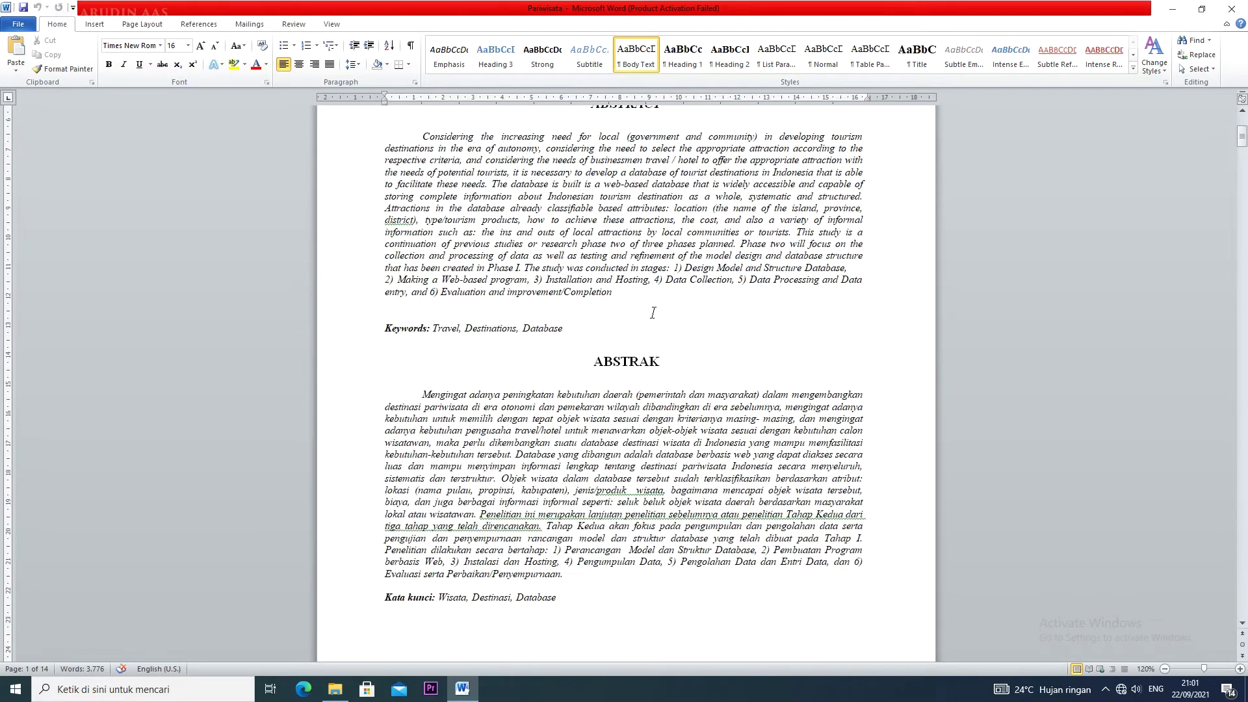
pyautogui.scroll(-10, 611, 450)
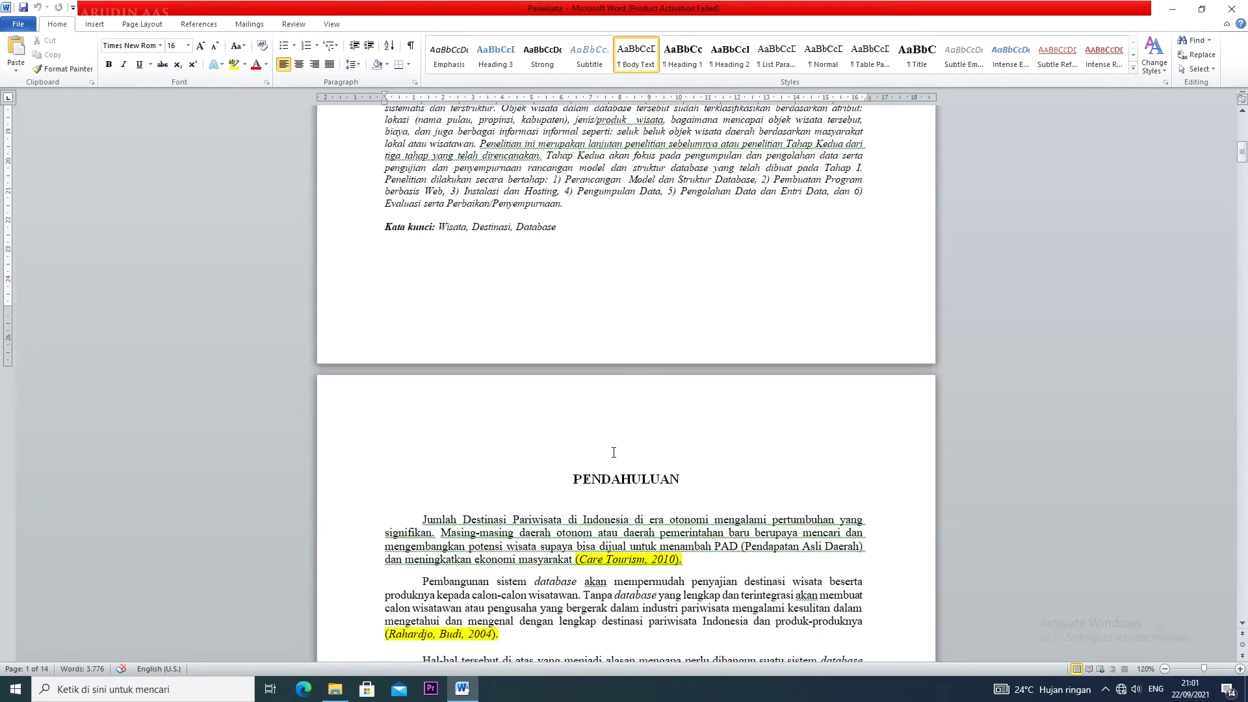
pyautogui.moveTo(648, 472)
pyautogui.moveTo(615, 505)
pyautogui.scroll(10, 615, 504)
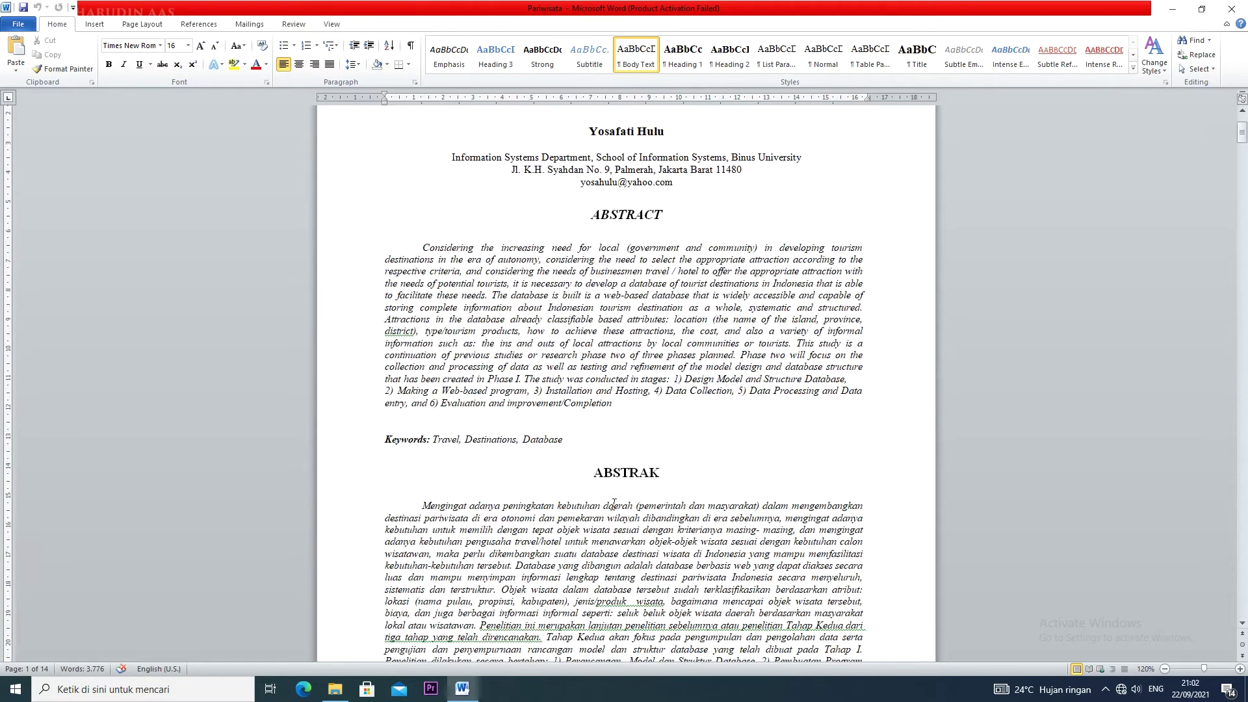
pyautogui.scroll(3, 614, 504)
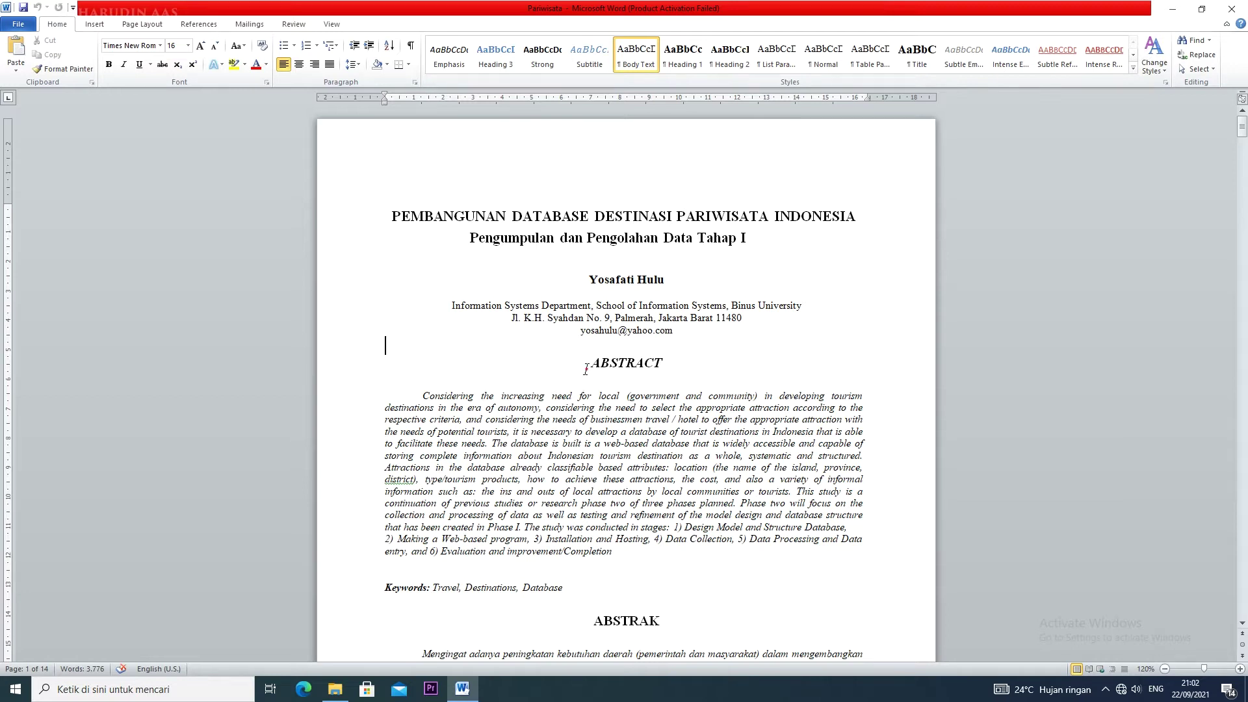
pyautogui.moveTo(585, 369); pyautogui.dragTo(697, 362)
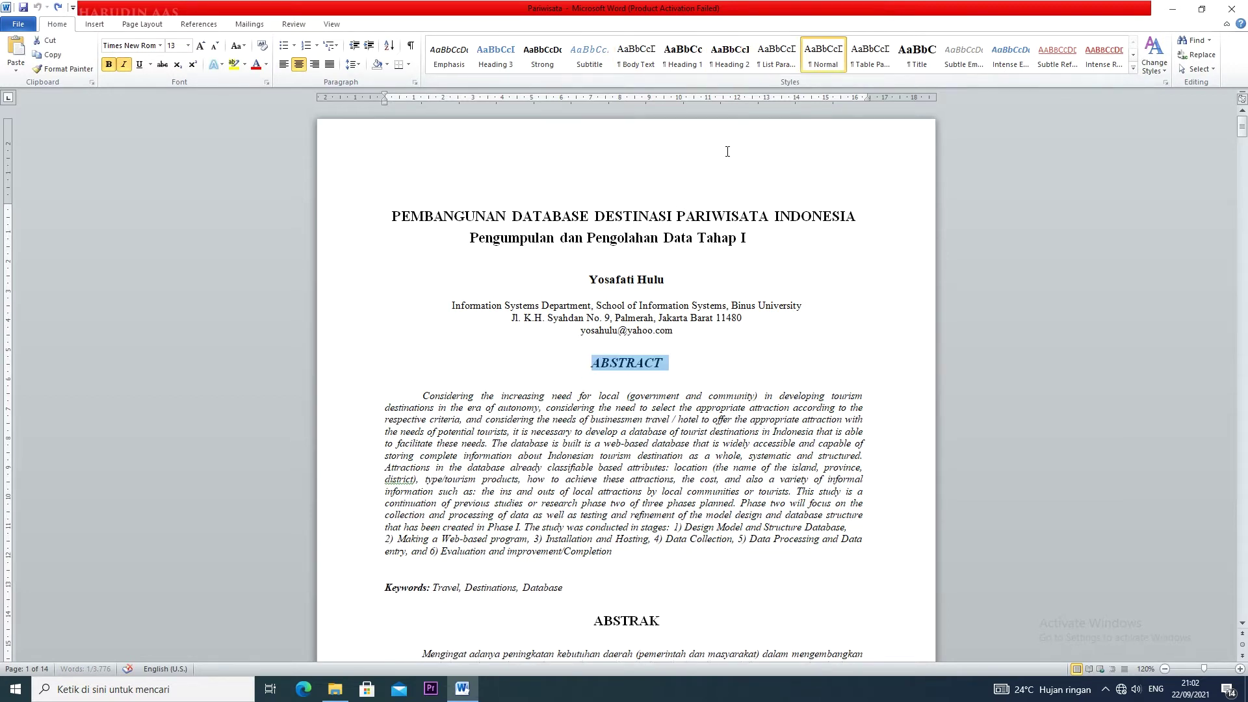
pyautogui.click(738, 348)
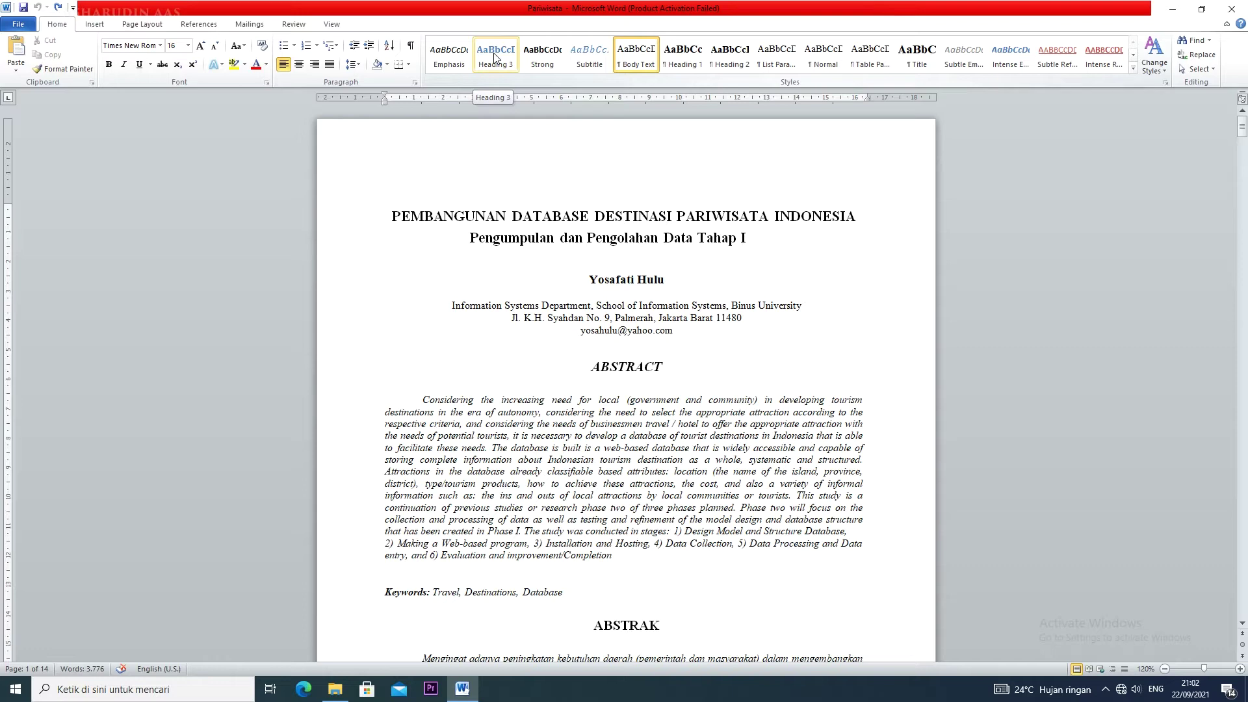
pyautogui.scroll(-8, 653, 448)
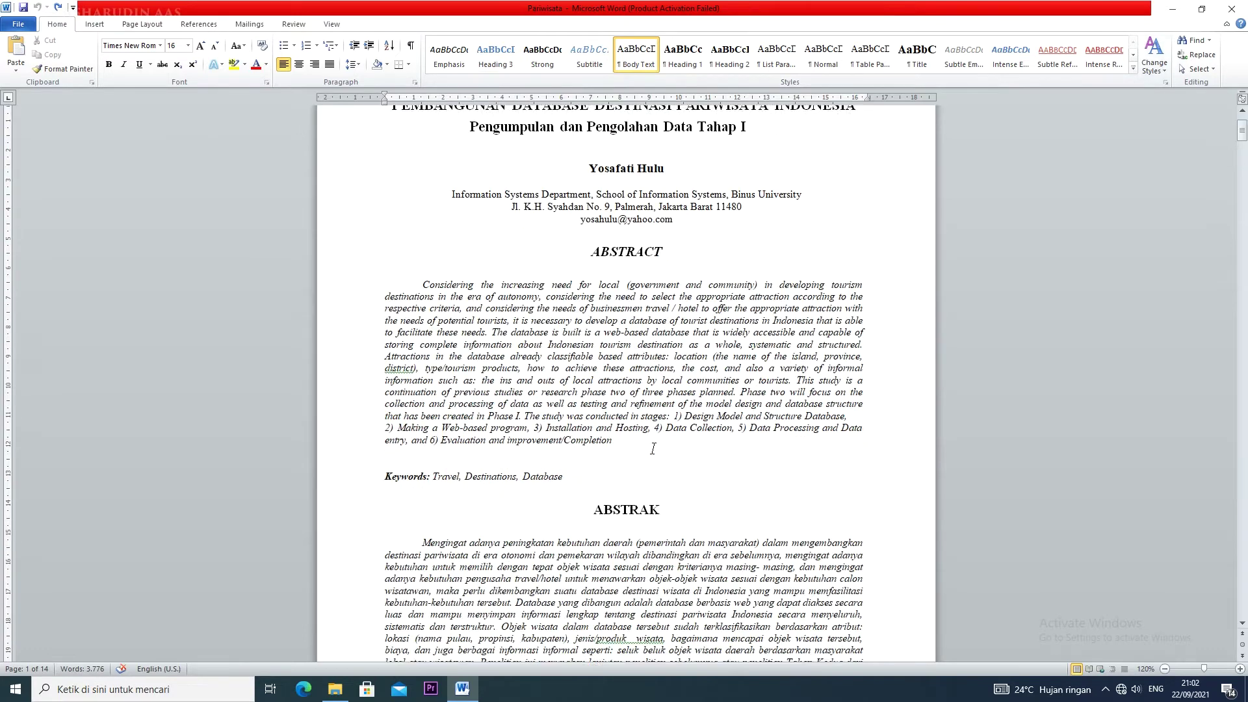
# Step: Examine the PENDAHULUAN and METODE headings and the METODE subheadings through to Tahapan Penelitian
pyautogui.scroll(-3, 654, 448)
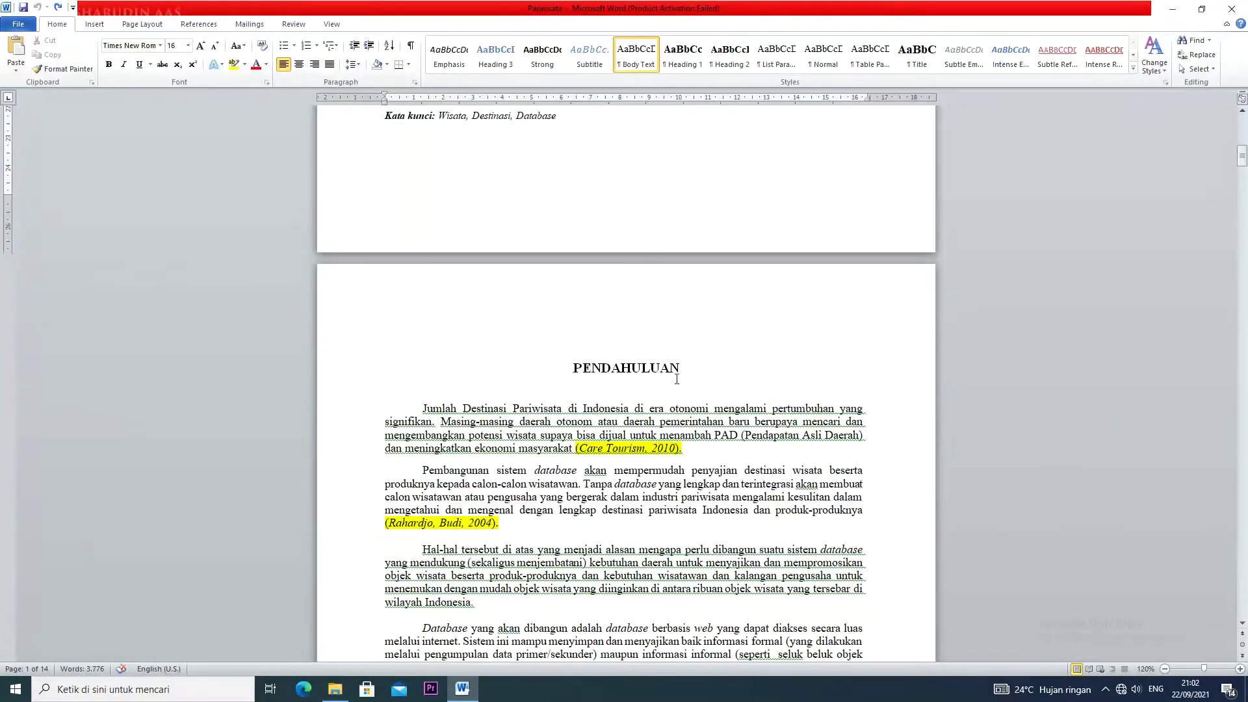
pyautogui.scroll(-11, 656, 383)
pyautogui.scroll(6, 656, 383)
pyautogui.scroll(2, 612, 262)
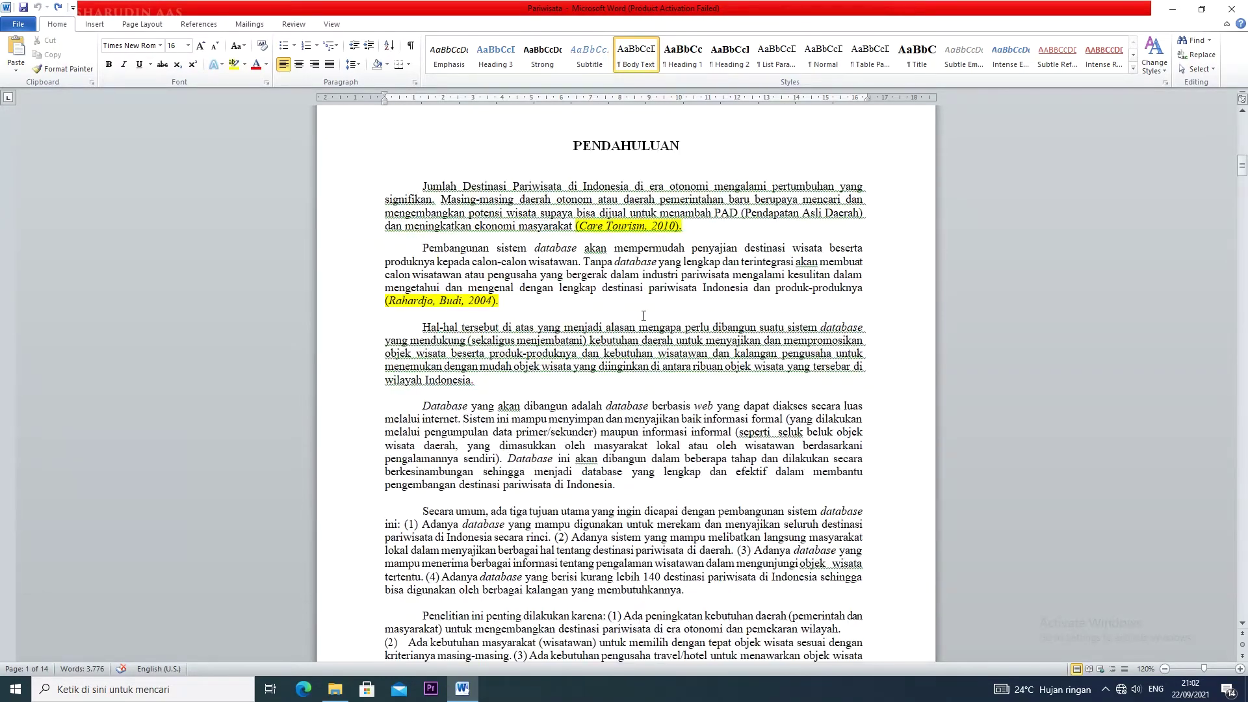
pyautogui.scroll(-18, 636, 290)
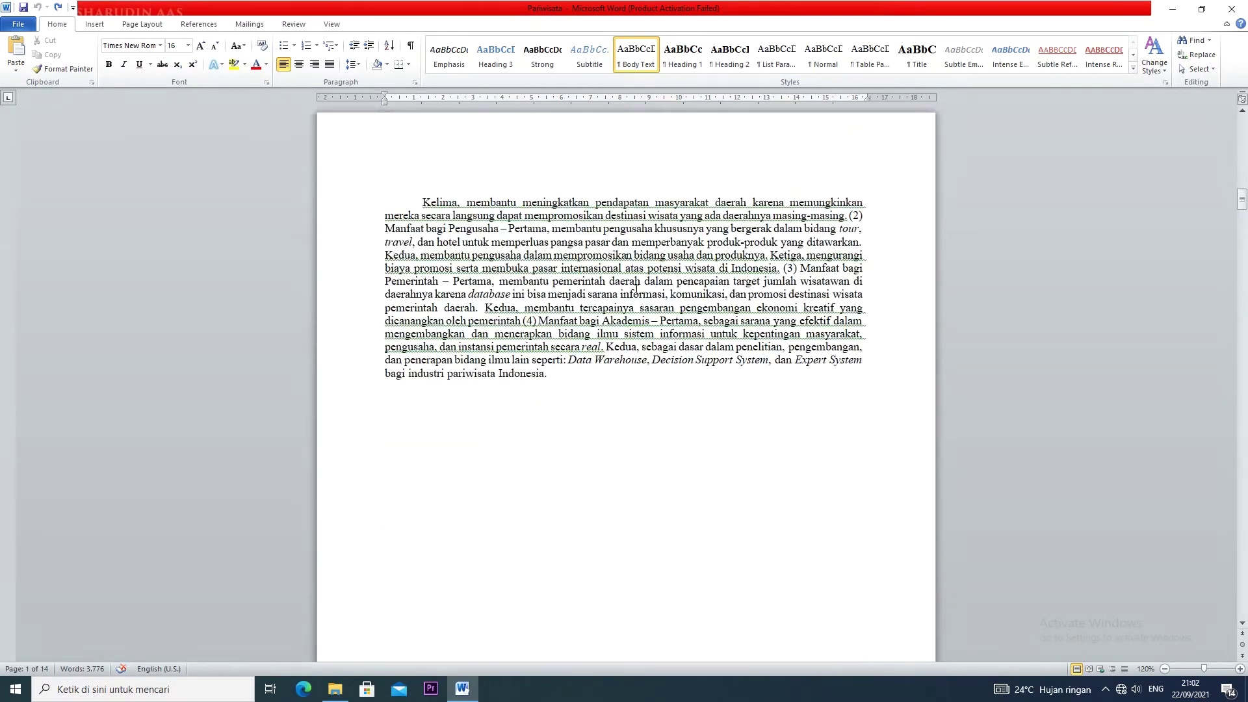
pyautogui.scroll(-3, 635, 291)
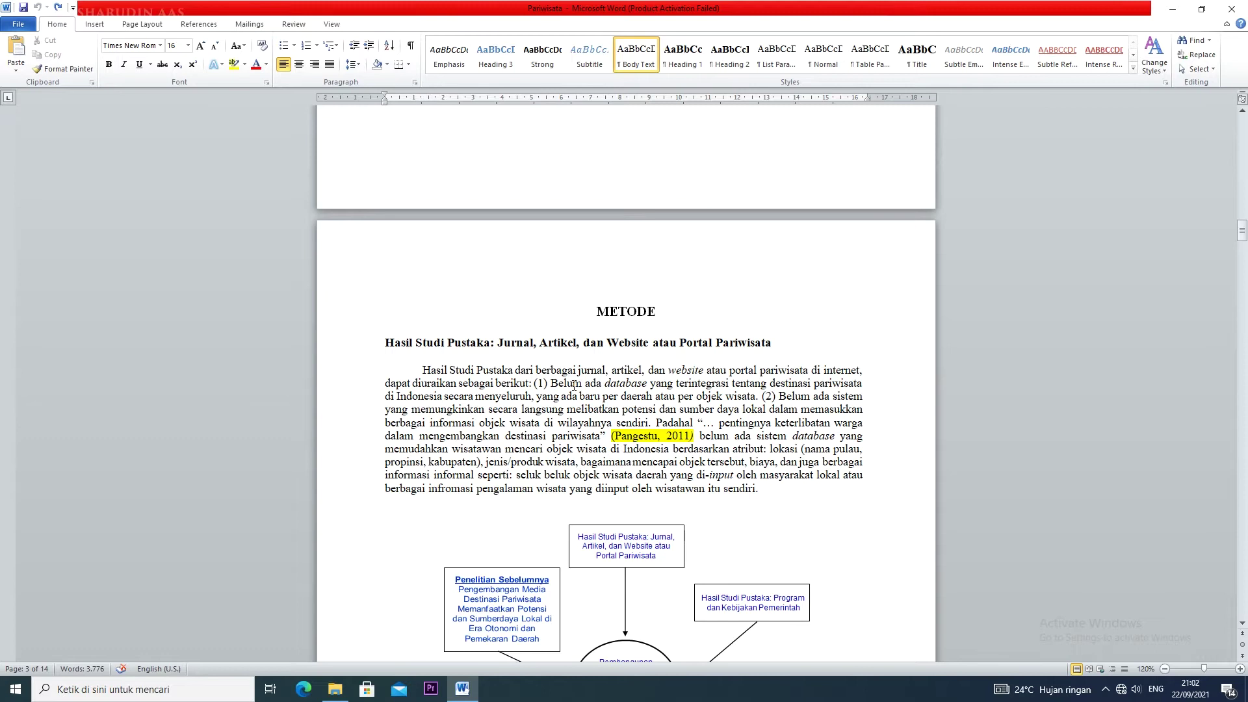
pyautogui.scroll(-2, 574, 388)
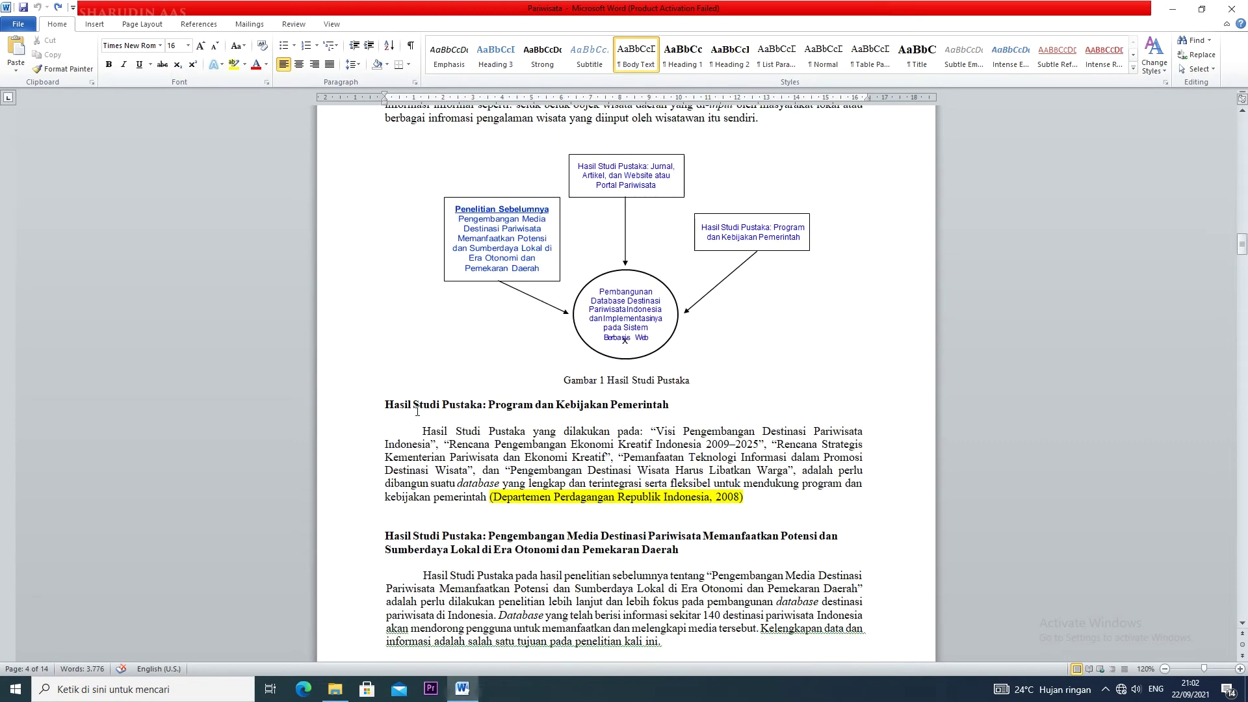
pyautogui.scroll(-20, 418, 411)
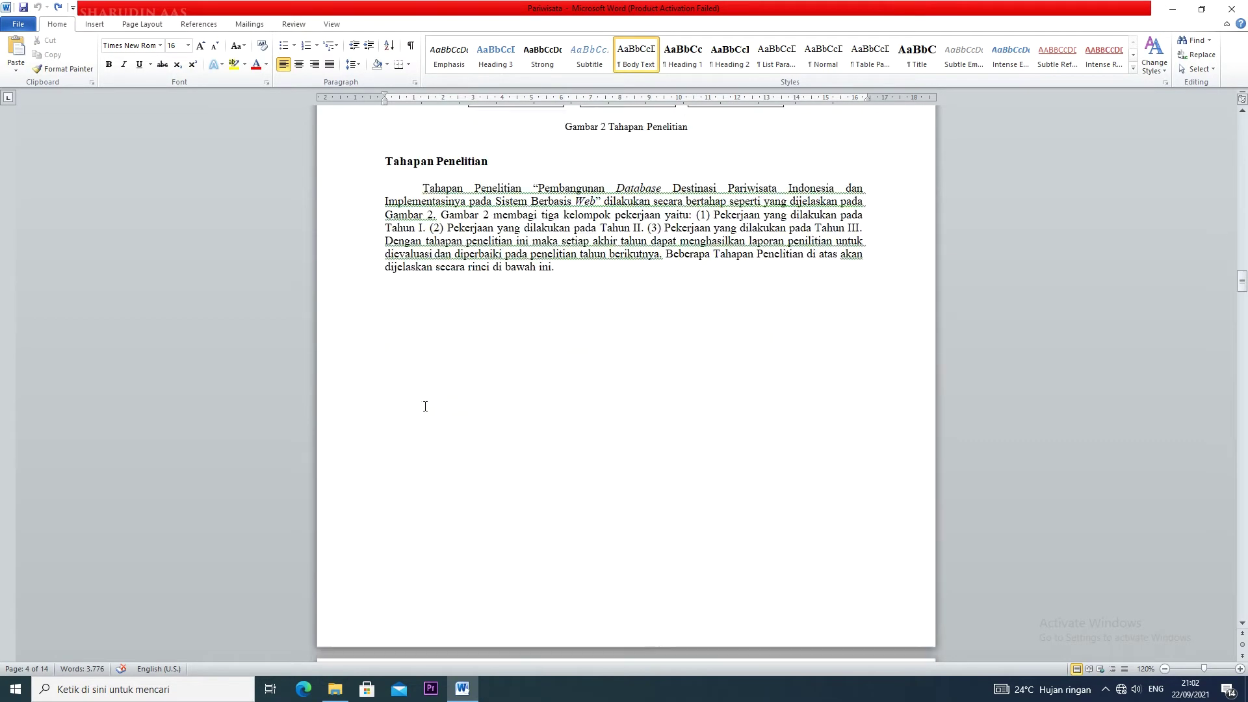
# Step: Examine the table captions, subheadings and figure captions from Tabel 1 Atribut Objek Wisata through to the Tampilan Informasi Pariwisata section
pyautogui.scroll(-20, 425, 406)
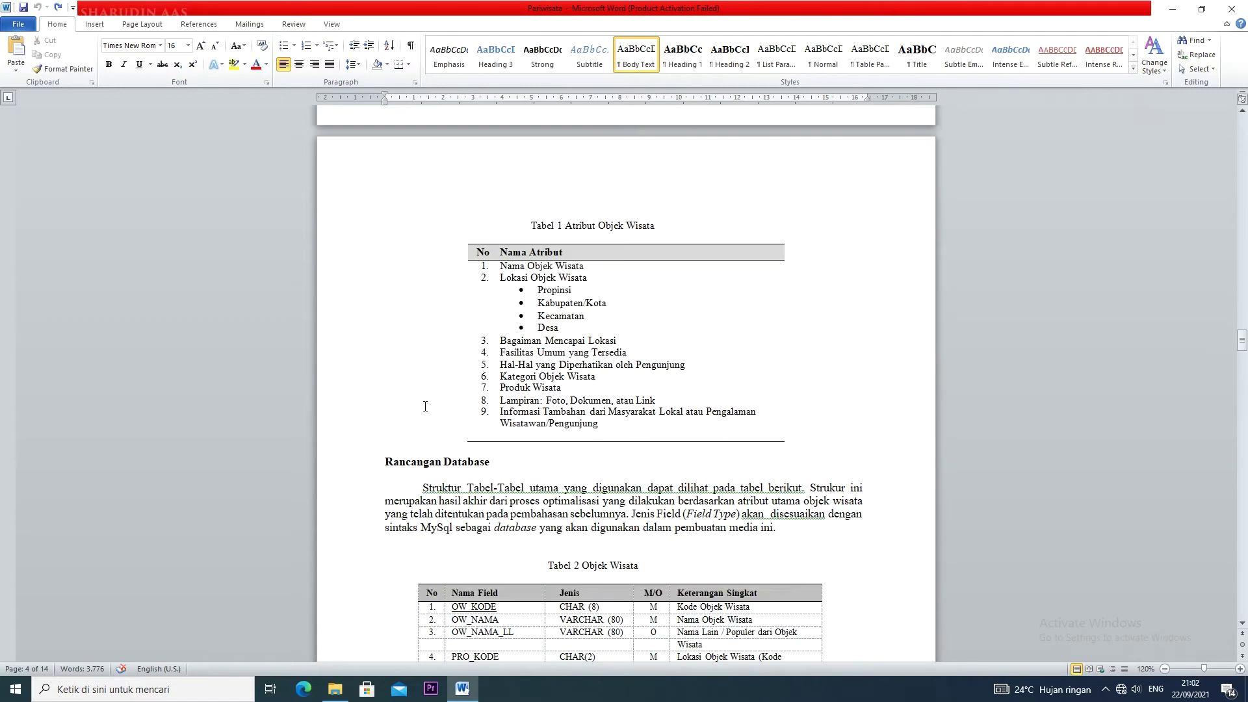
pyautogui.scroll(-20, 424, 406)
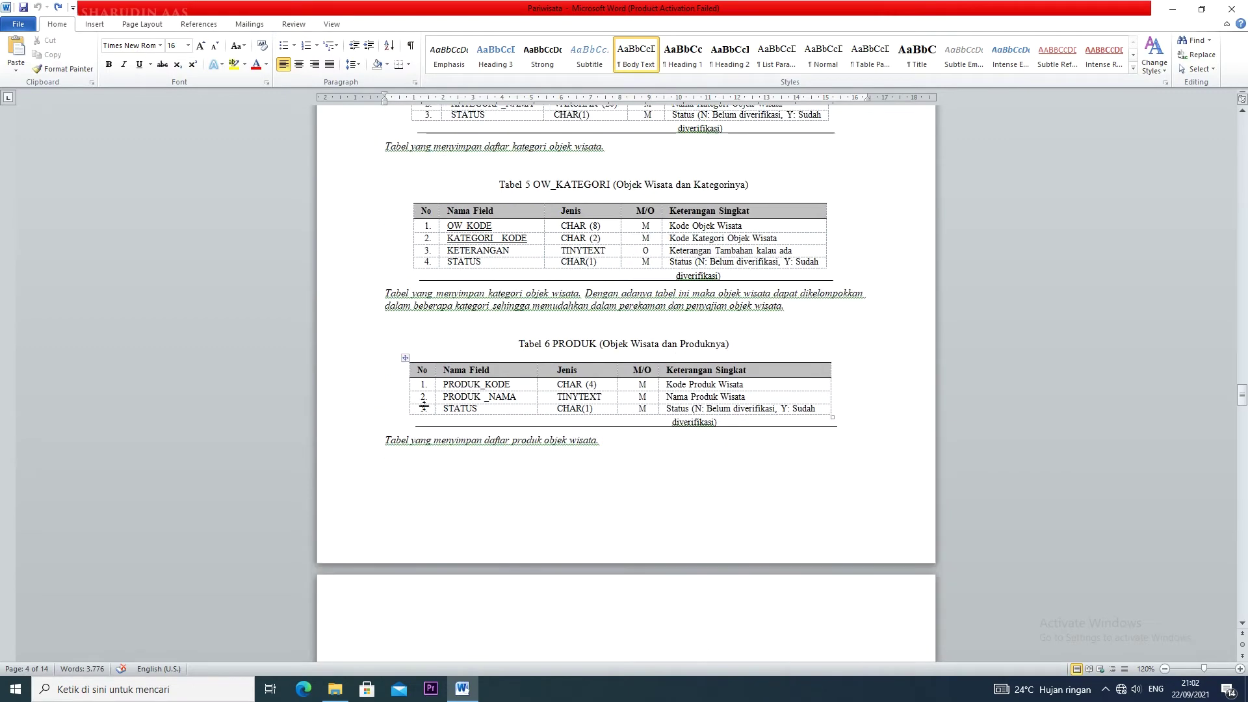
pyautogui.scroll(-20, 425, 406)
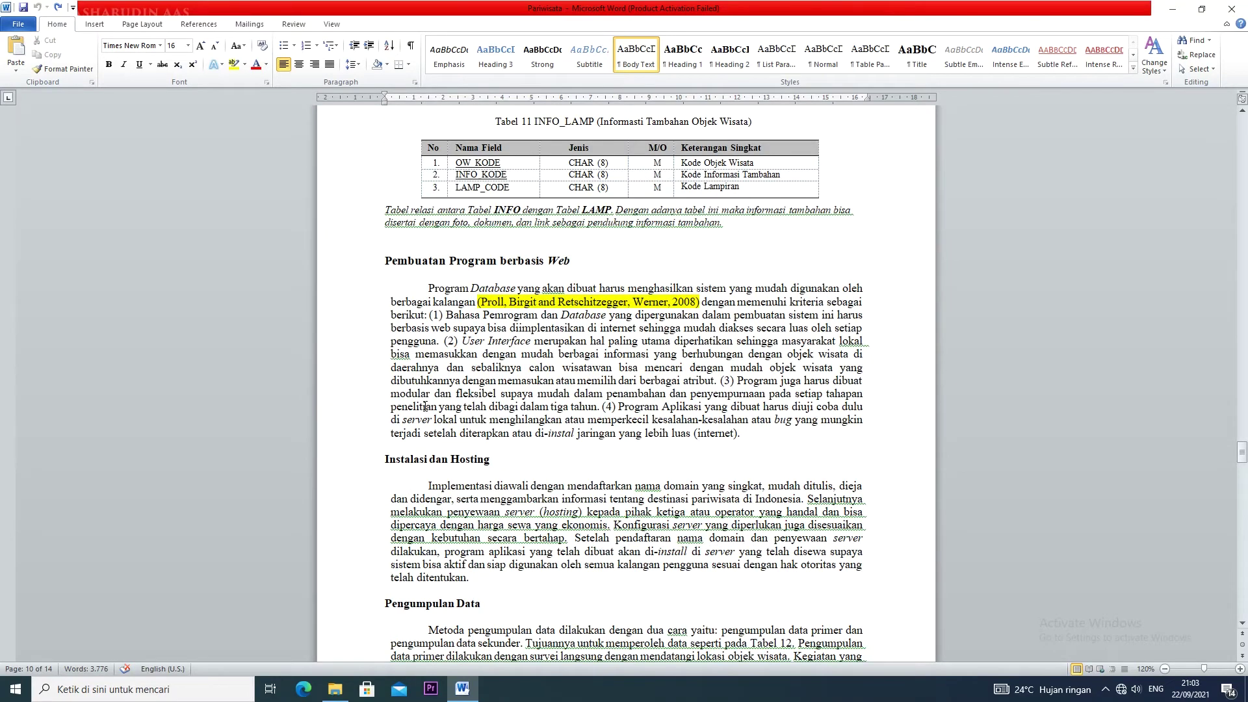
pyautogui.scroll(20, 424, 406)
pyautogui.scroll(20, 430, 401)
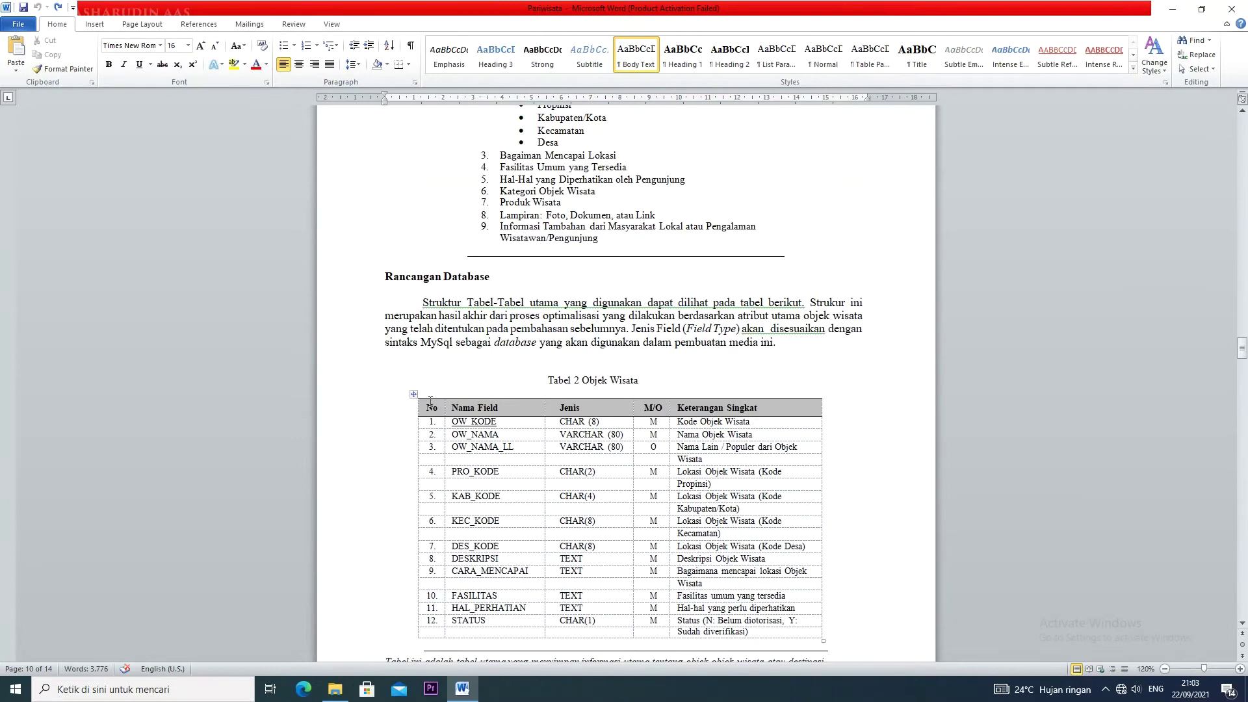
pyautogui.scroll(-20, 430, 401)
pyautogui.scroll(-20, 429, 401)
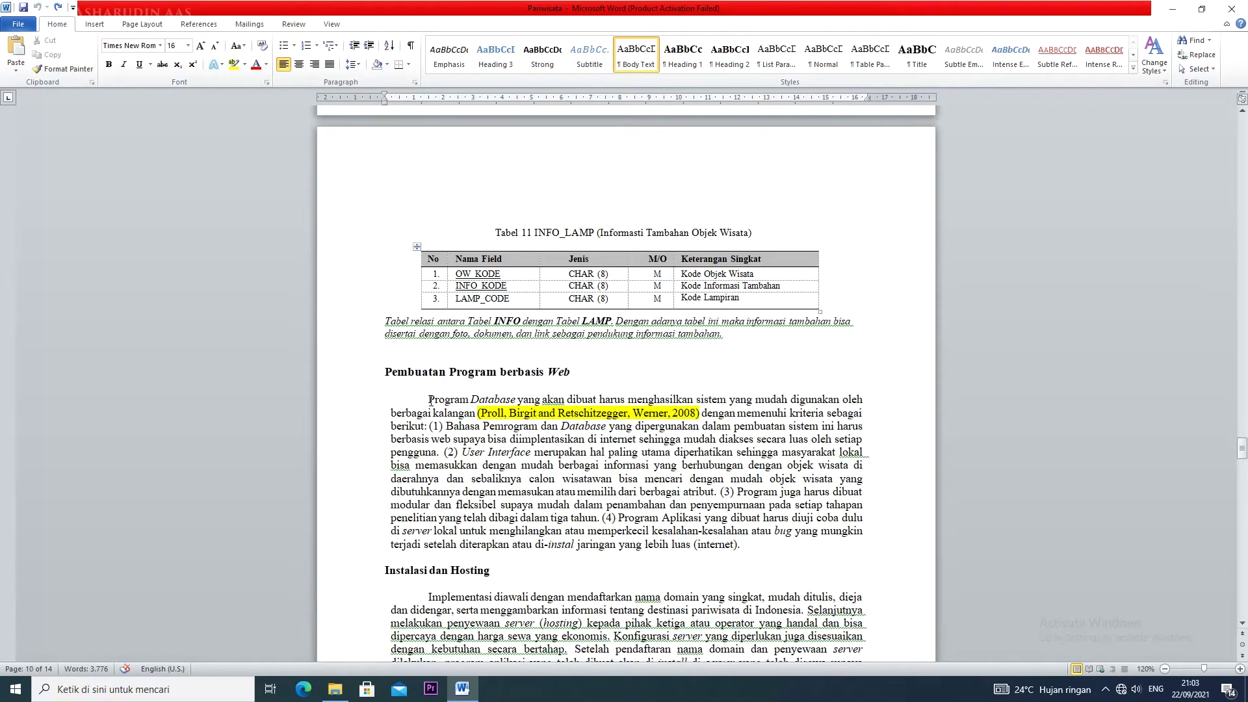
pyautogui.scroll(-20, 430, 401)
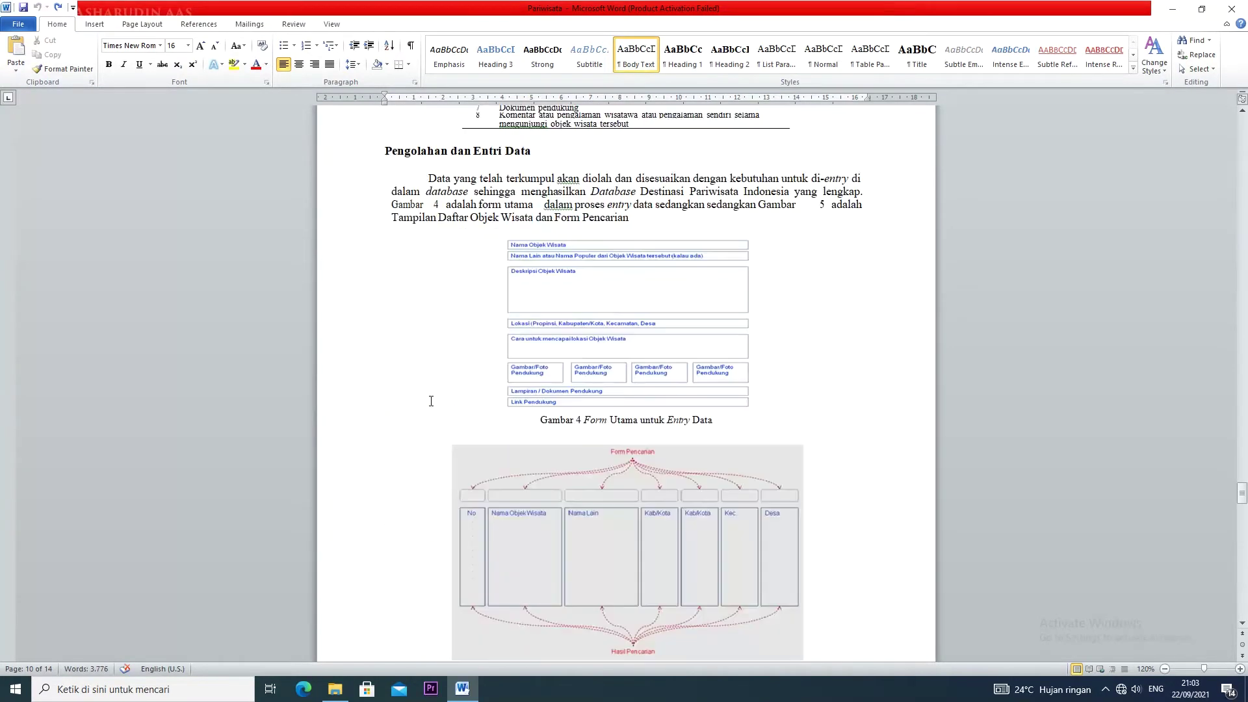
pyautogui.scroll(-3, 430, 401)
pyautogui.scroll(-20, 430, 401)
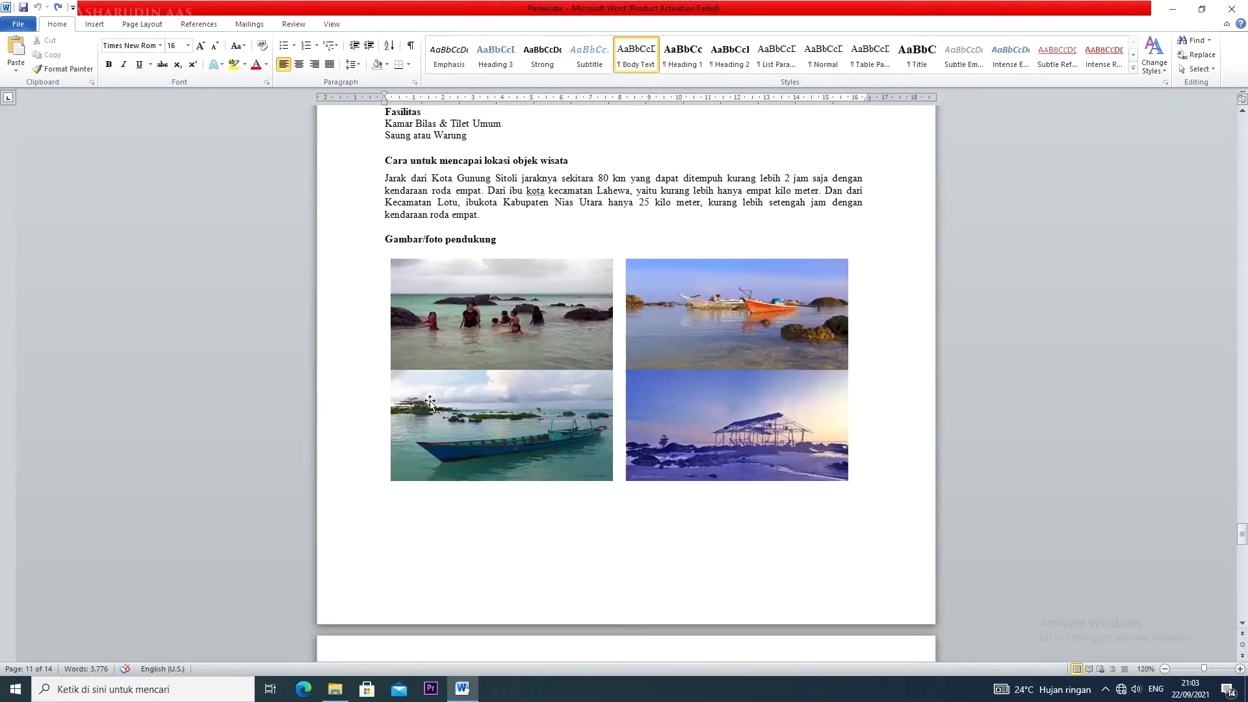
pyautogui.scroll(20, 430, 401)
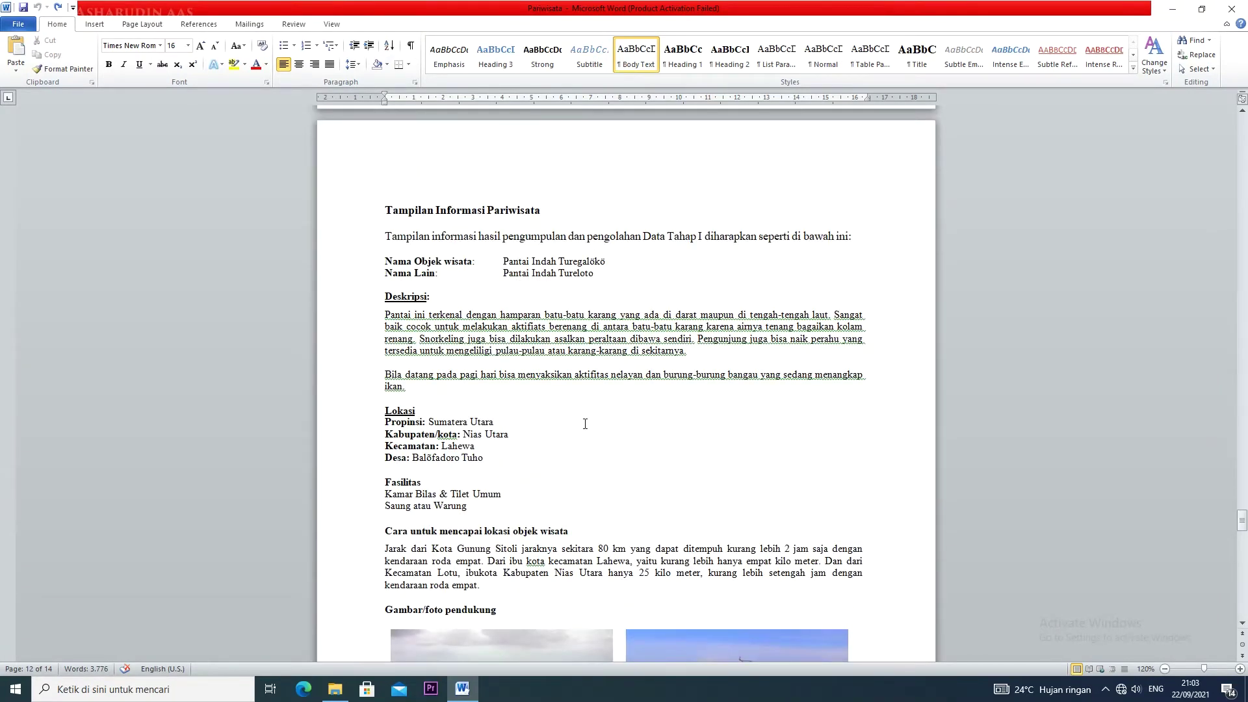
# Step: Apply the Heading 1 style to the ABSTRACT heading on the first page
pyautogui.moveTo(1242, 520); pyautogui.dragTo(1239, 123)
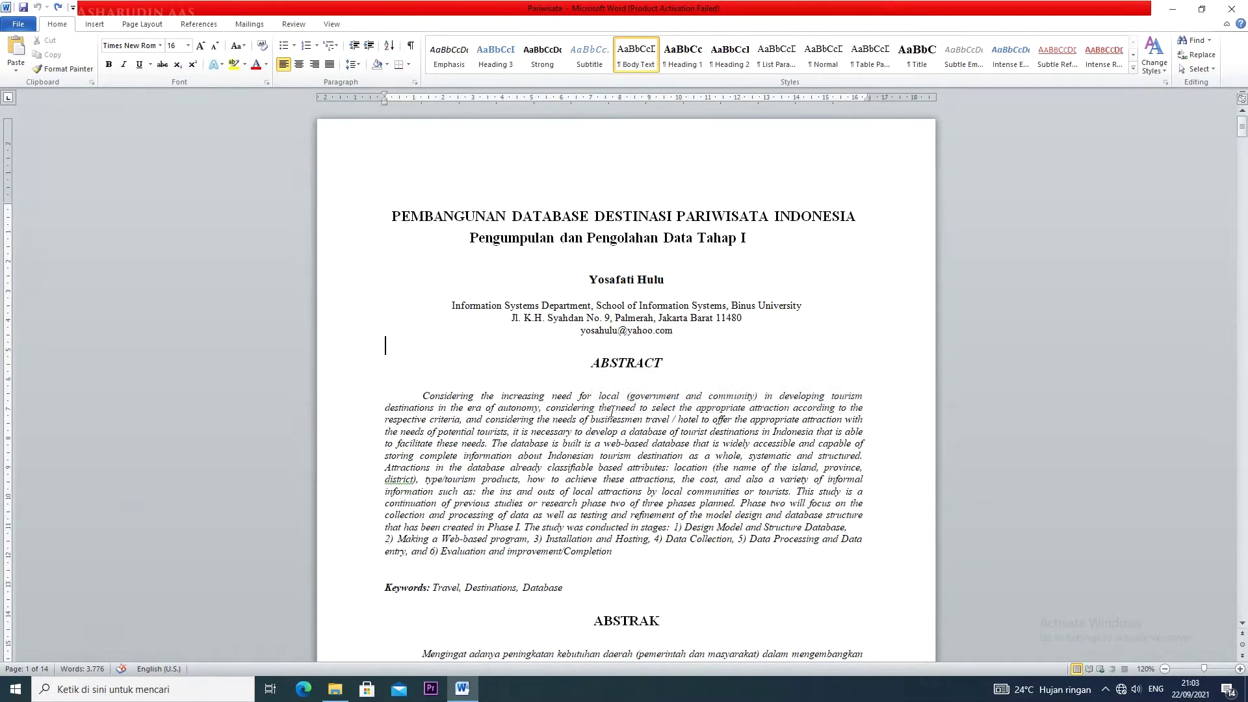
pyautogui.click(555, 365)
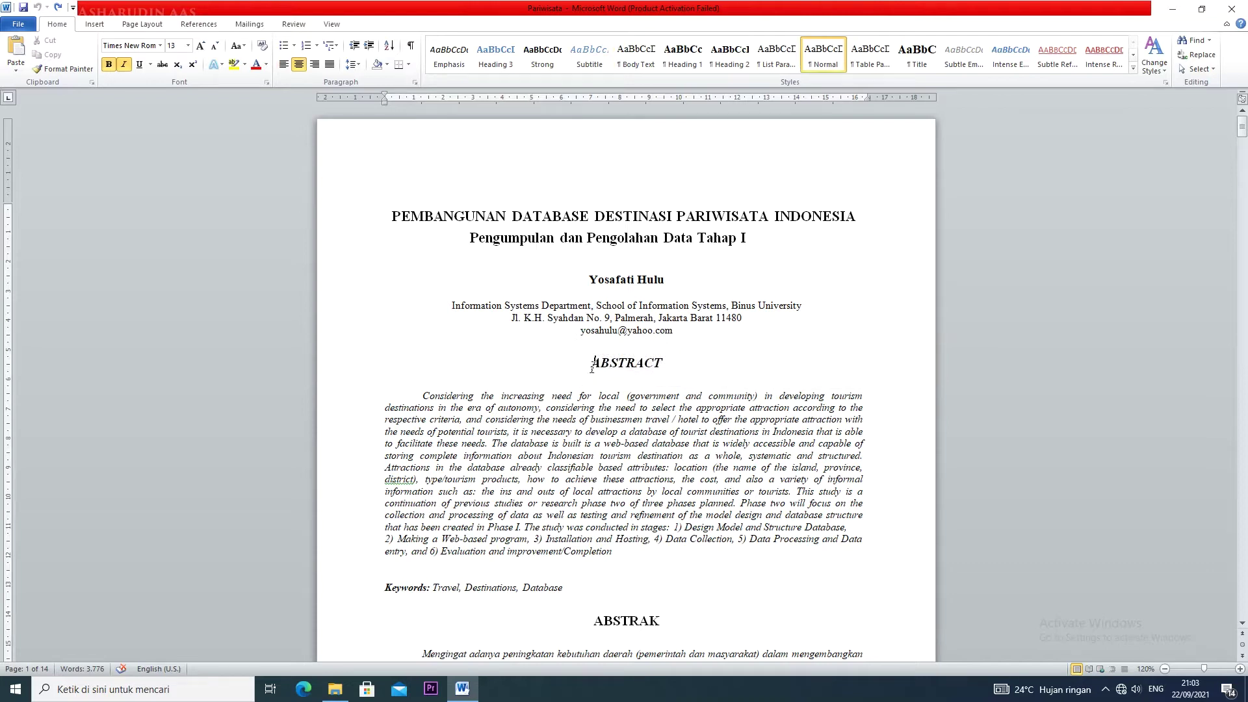
pyautogui.keyDown('shift'); pyautogui.click(683, 362); pyautogui.keyUp('shift')
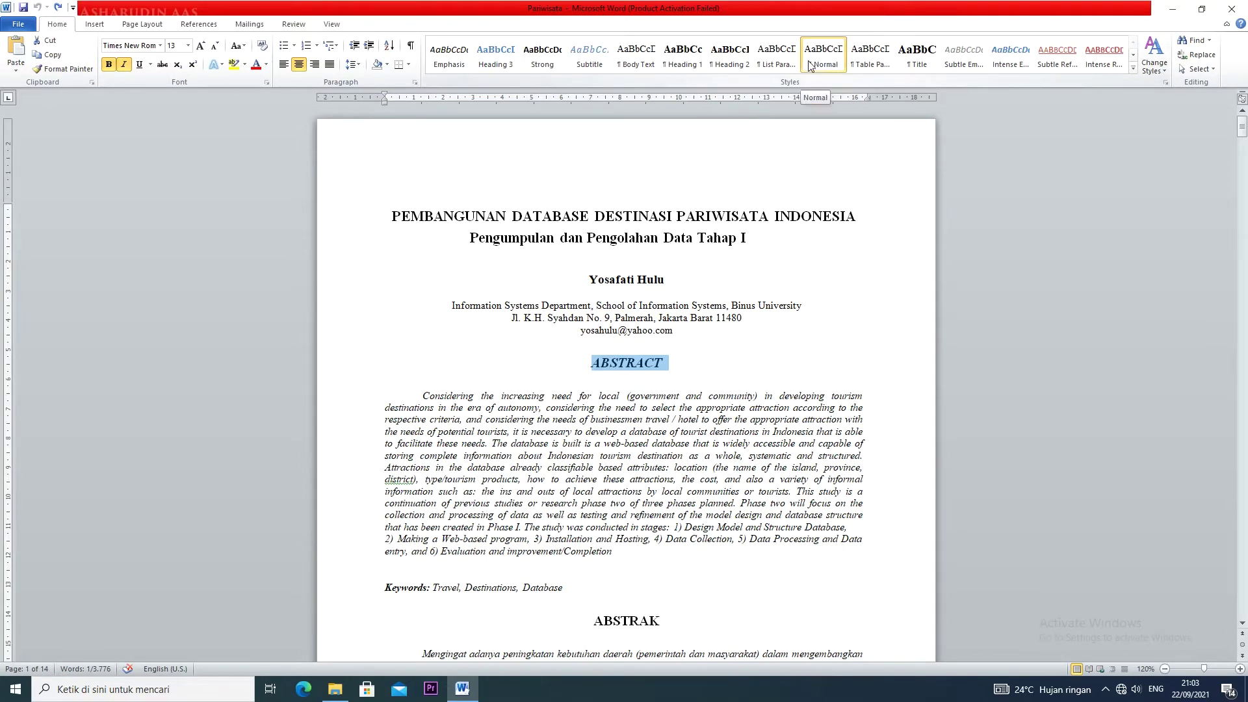
pyautogui.click(684, 58)
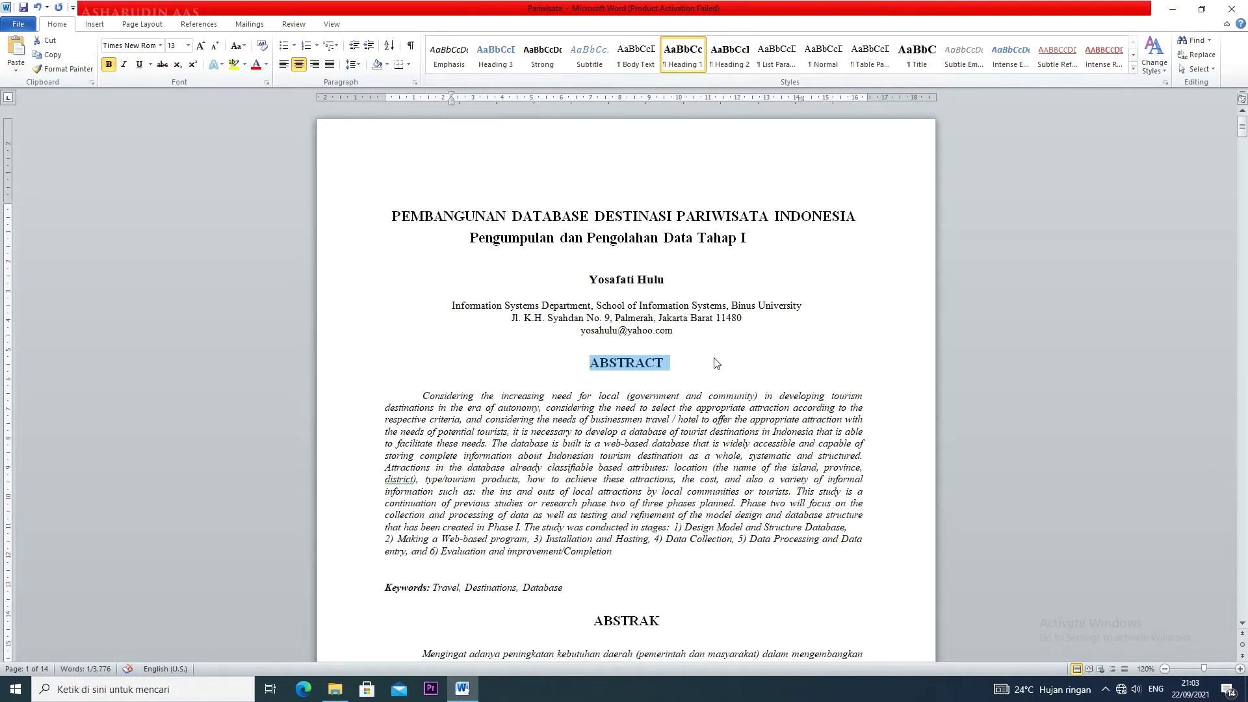
# Step: Apply the Heading 1 style to the ABSTRAK and PENDAHULUAN headings
pyautogui.scroll(-3, 648, 433)
pyautogui.moveTo(589, 512); pyautogui.dragTo(667, 512)
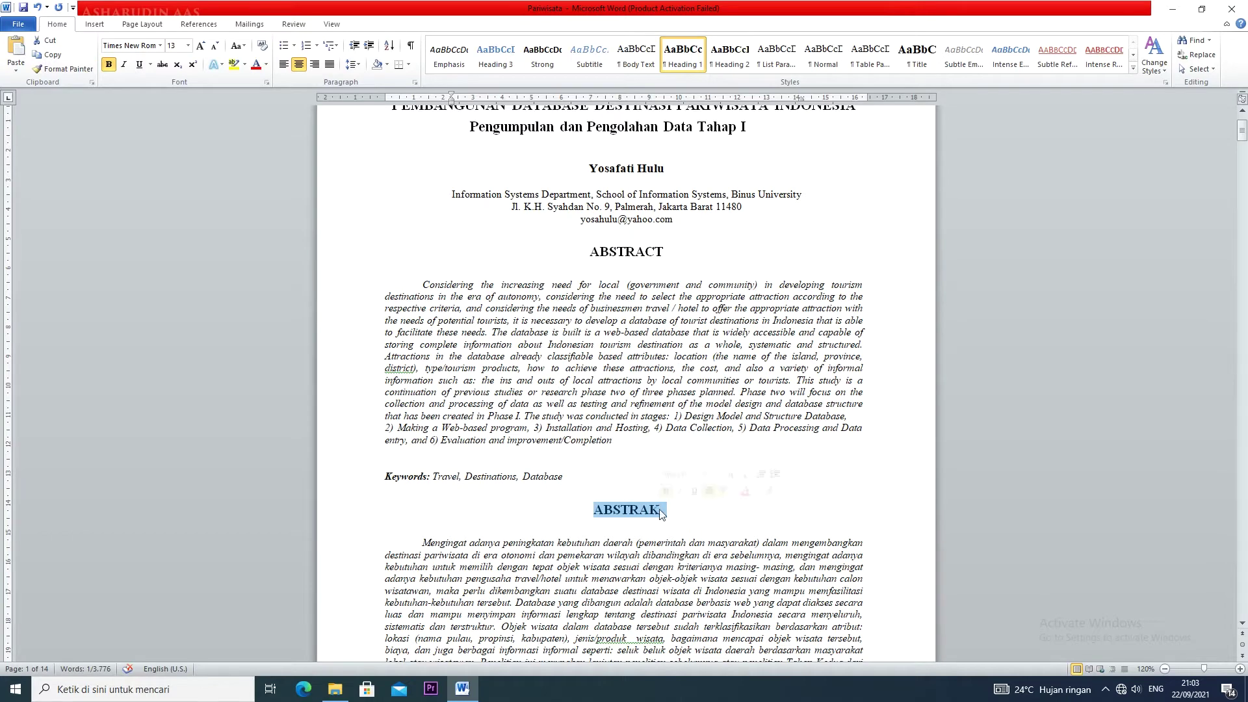
pyautogui.click(691, 64)
pyautogui.scroll(-15, 685, 469)
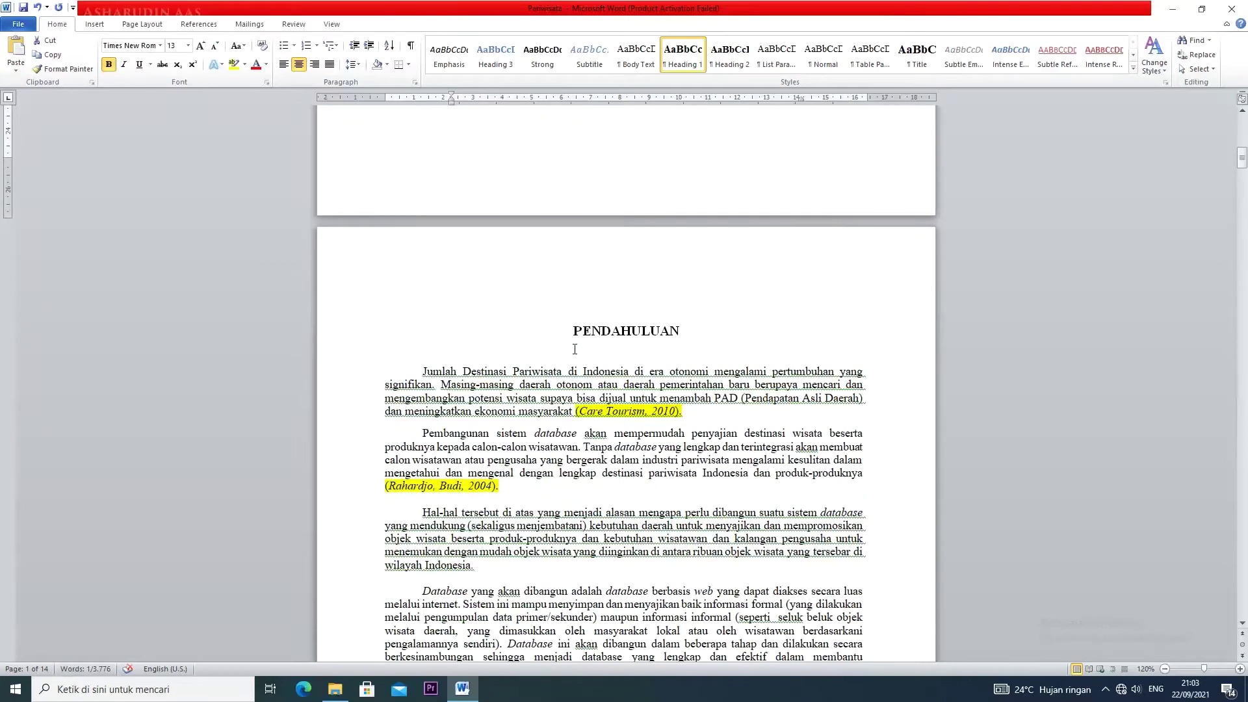
pyautogui.moveTo(574, 331); pyautogui.dragTo(707, 337)
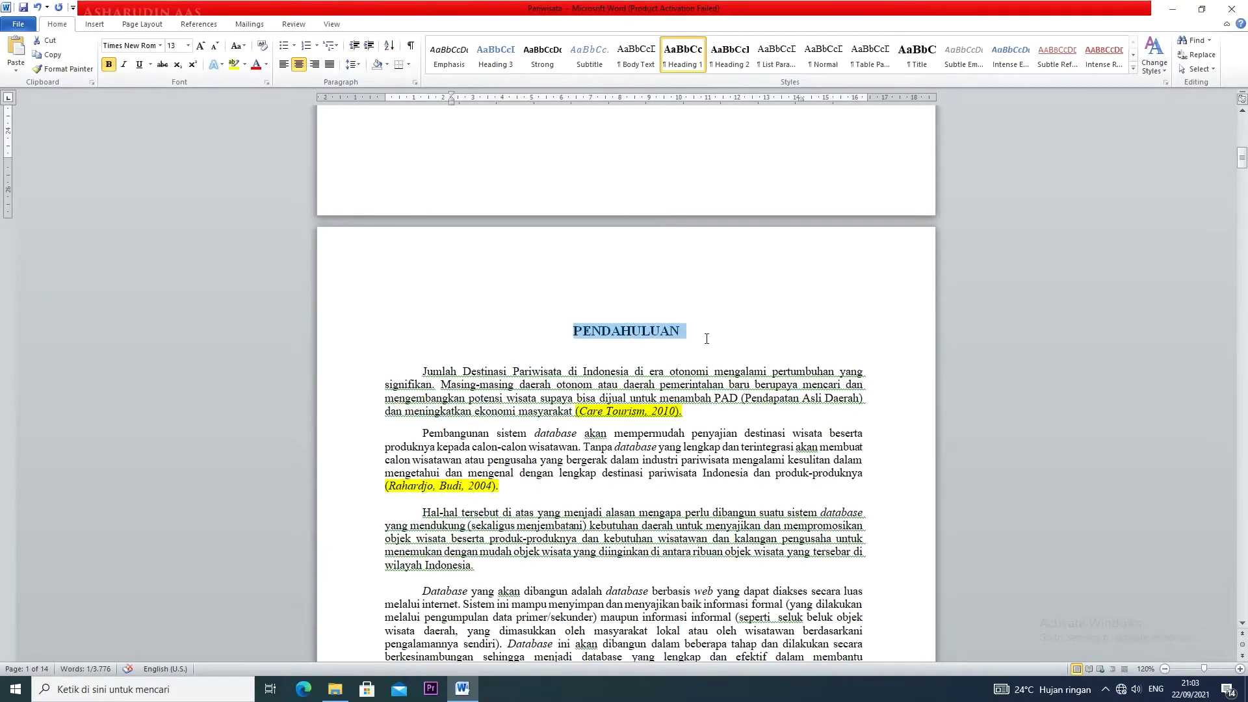
pyautogui.click(691, 64)
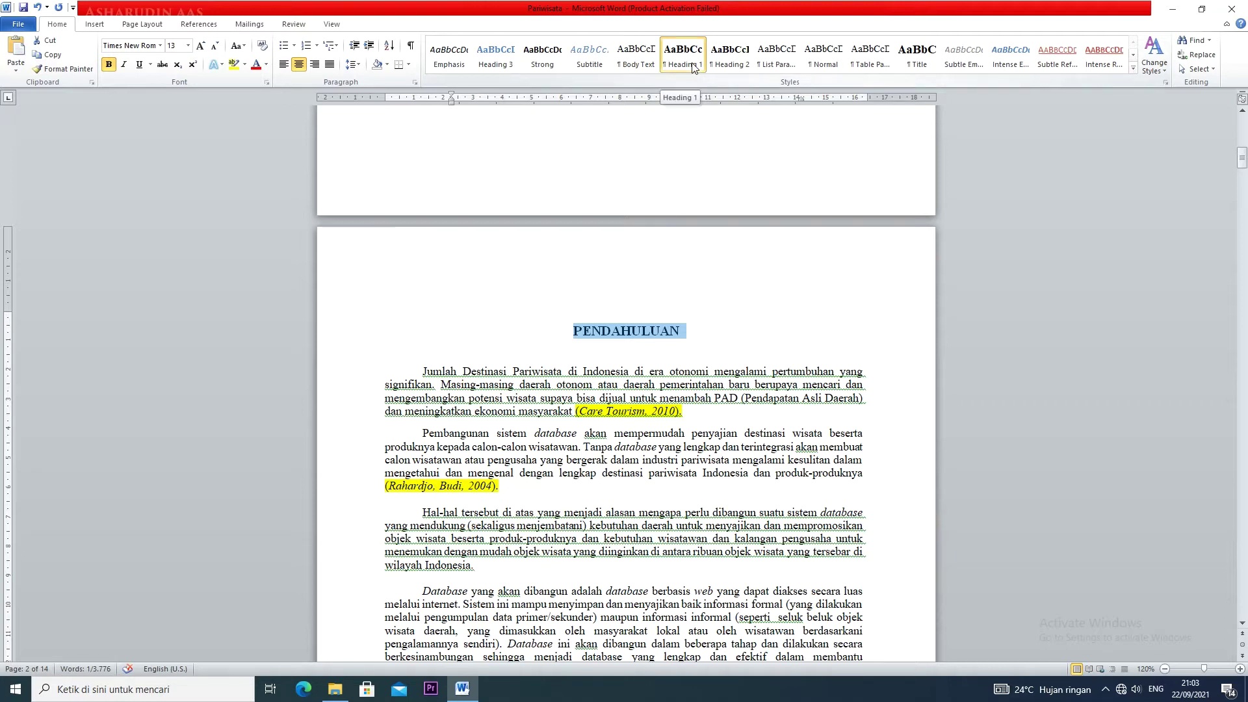
# Step: Modify the Heading 1 style to left alignment with the blue Accent 1 font color
pyautogui.rightClick(694, 67)
pyautogui.click(712, 82)
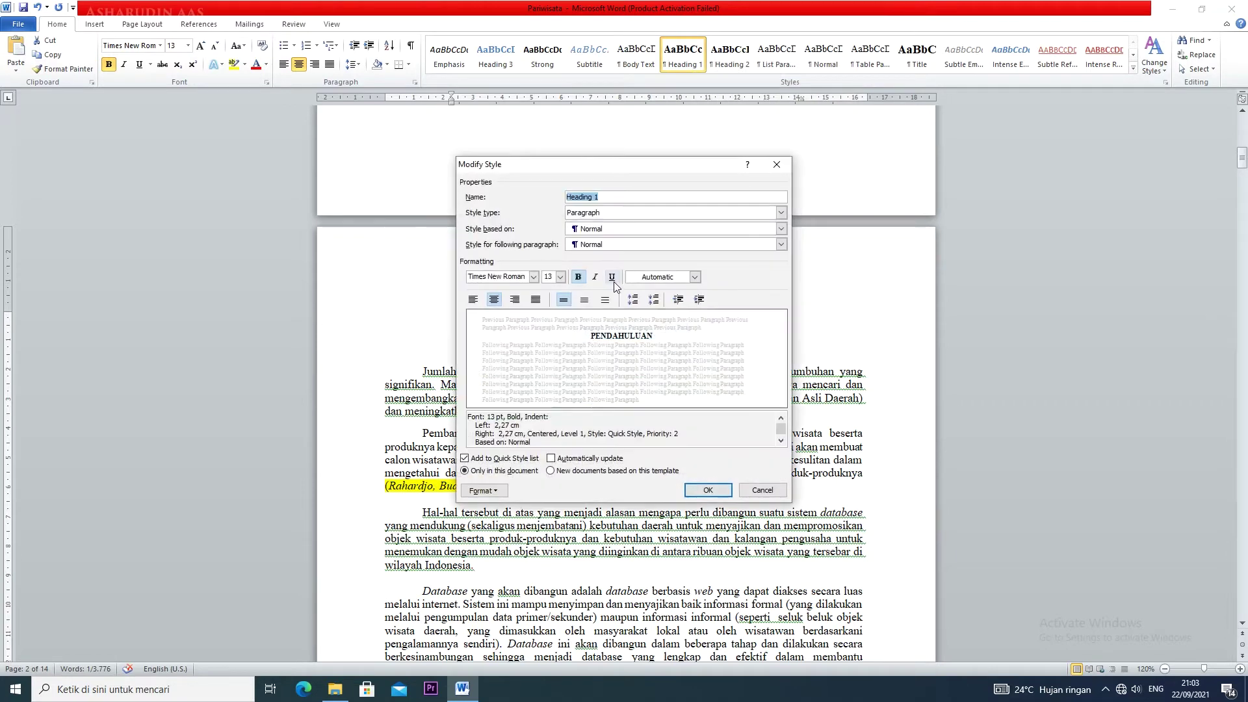
pyautogui.click(474, 299)
pyautogui.click(694, 277)
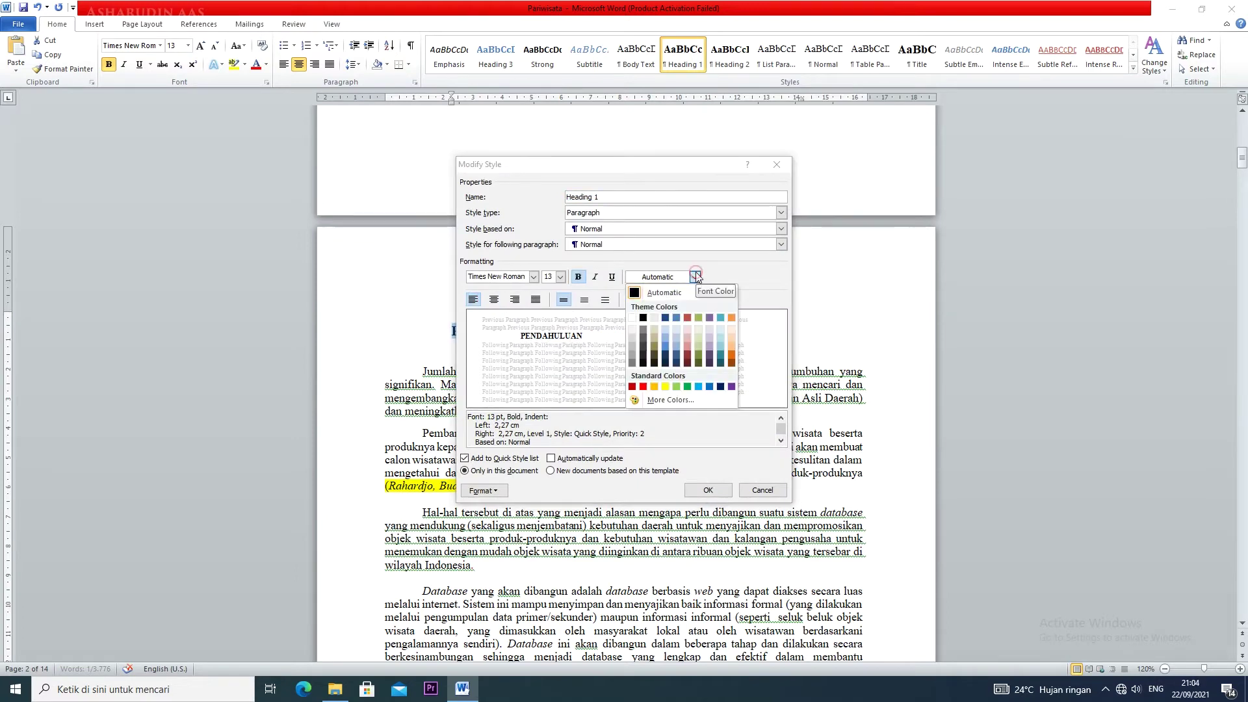
pyautogui.click(676, 318)
pyautogui.click(707, 489)
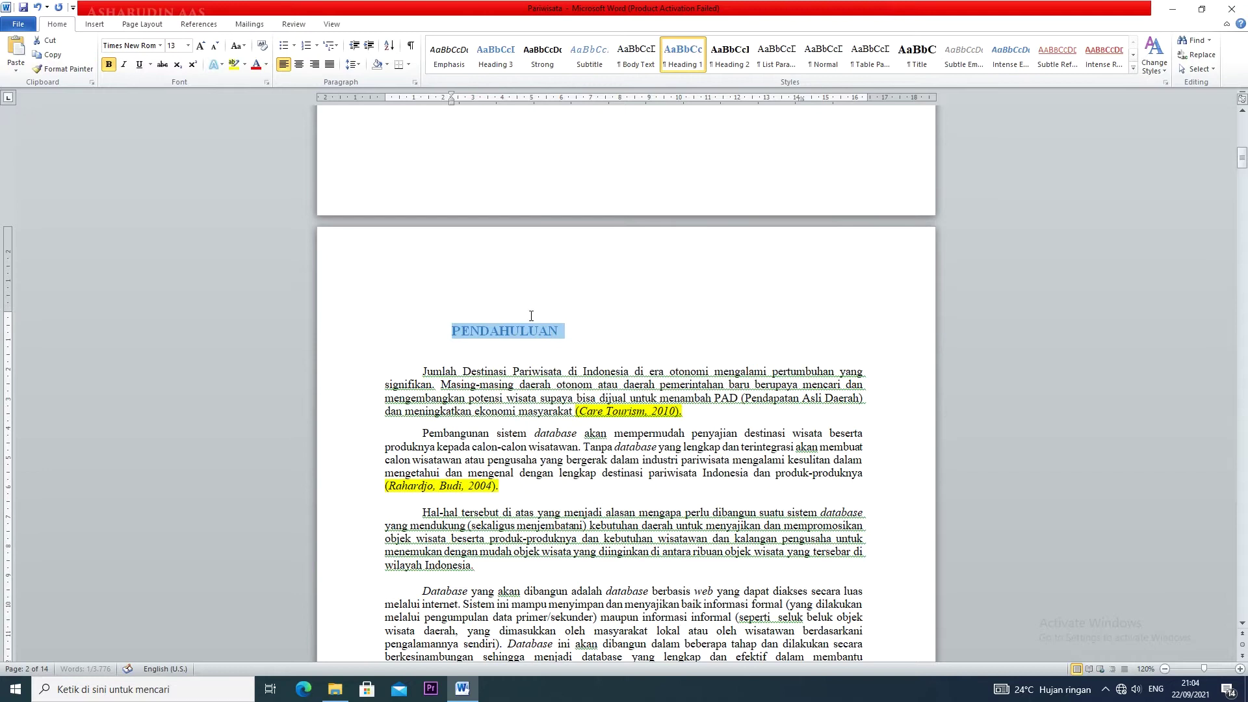
# Step: Modify the Heading 1 style to centered alignment with the black Text 1 font color
pyautogui.scroll(3, 599, 324)
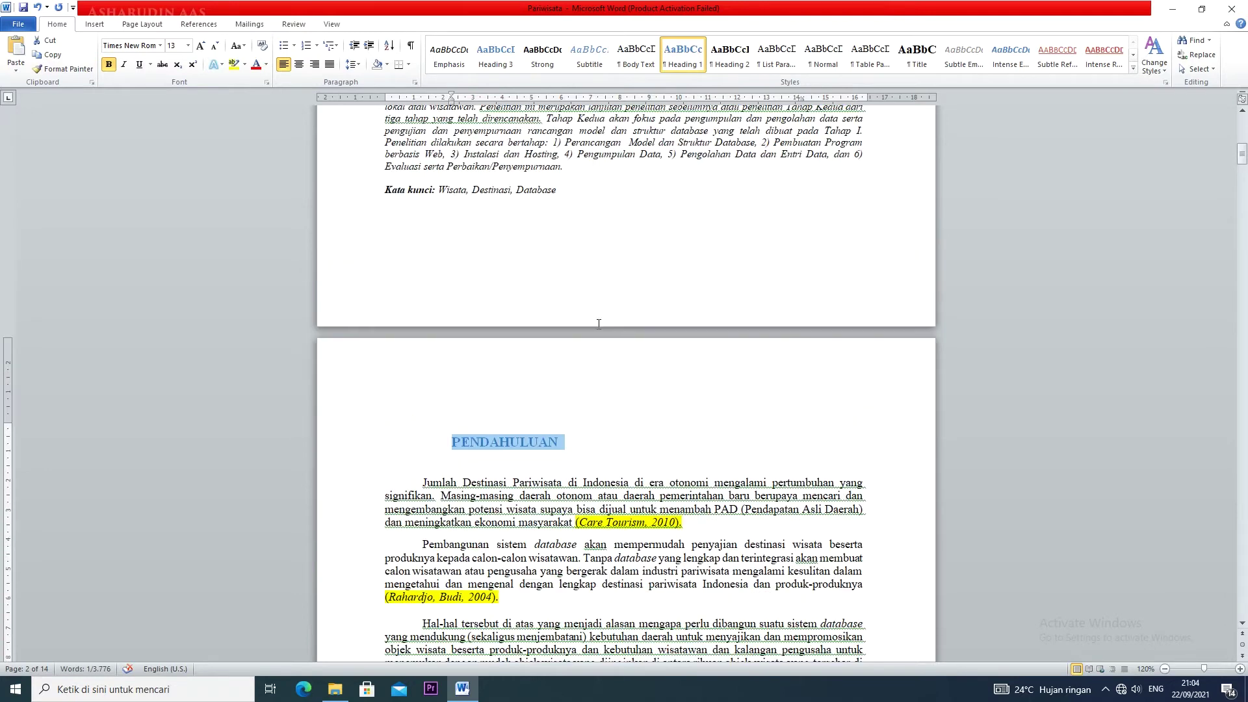
pyautogui.click(572, 453)
pyautogui.moveTo(450, 445); pyautogui.dragTo(575, 445)
pyautogui.rightClick(691, 69)
pyautogui.click(710, 88)
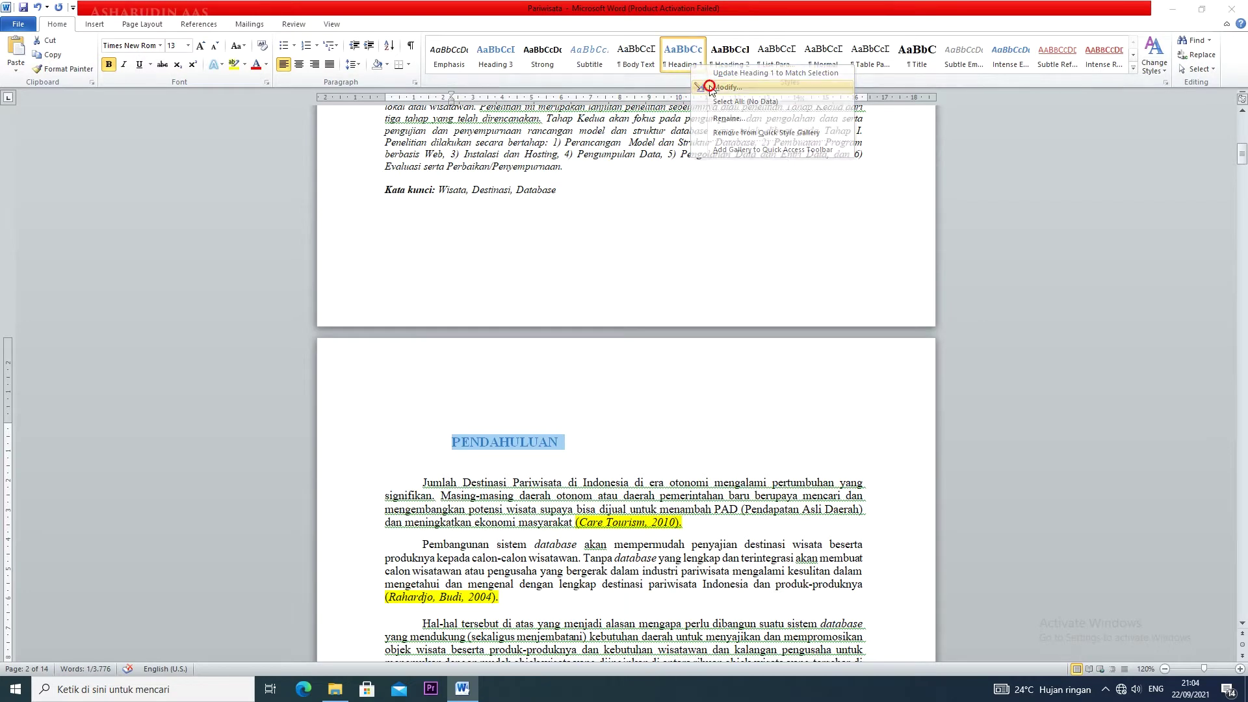
pyautogui.click(494, 299)
pyautogui.click(695, 277)
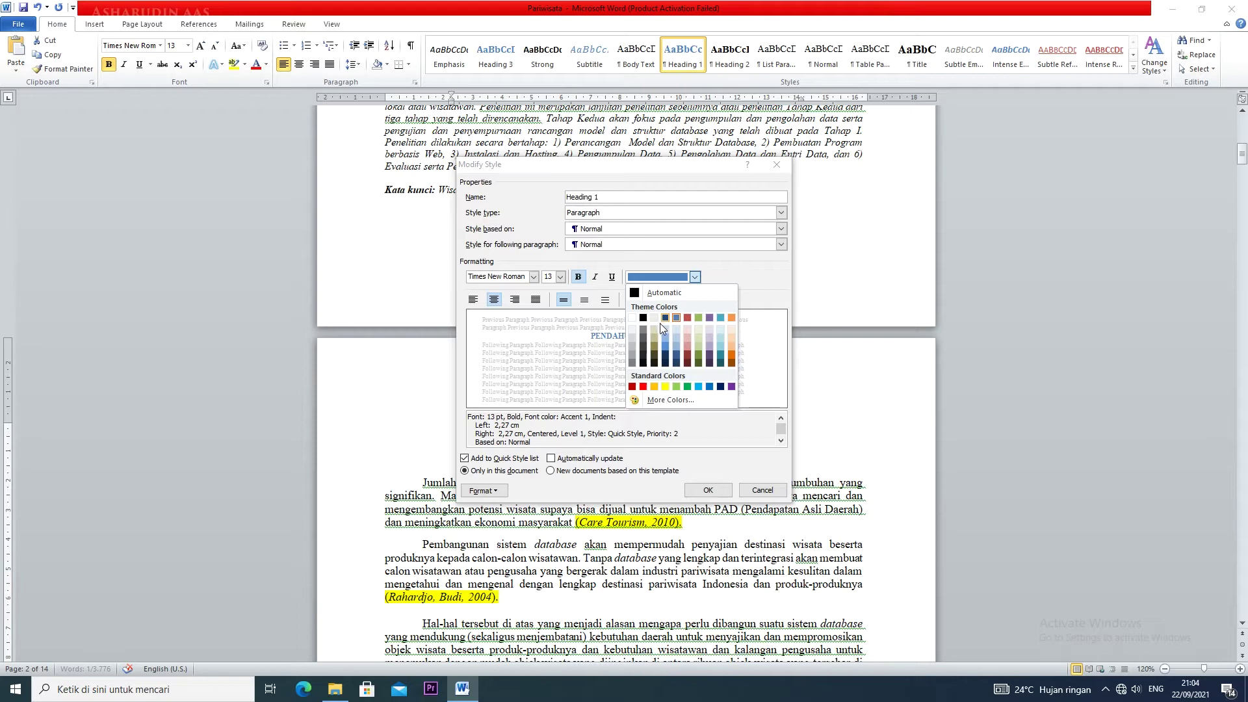
pyautogui.click(643, 318)
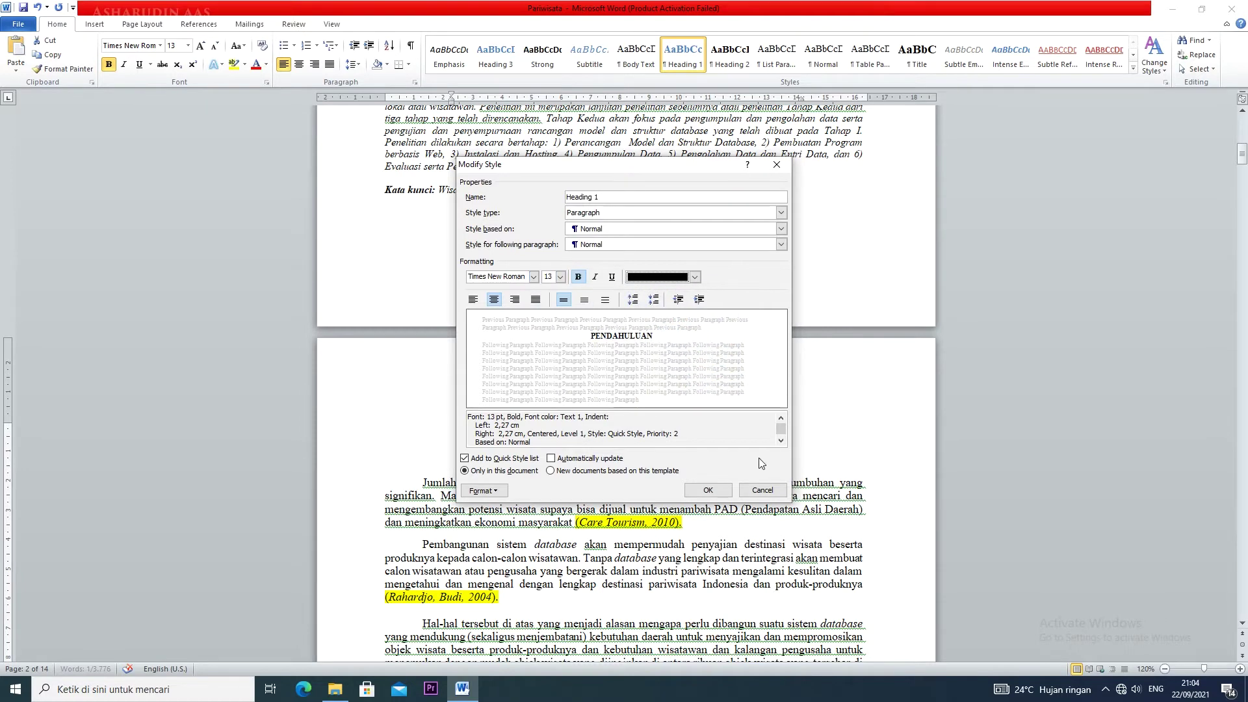
pyautogui.click(708, 490)
# Step: Apply the Heading 2 style to the subheading "Hasil Studi Pustaka: Jurnal, Artikel, dan Website atau Portal Pariwisata" under METODE
pyautogui.scroll(-3, 726, 490)
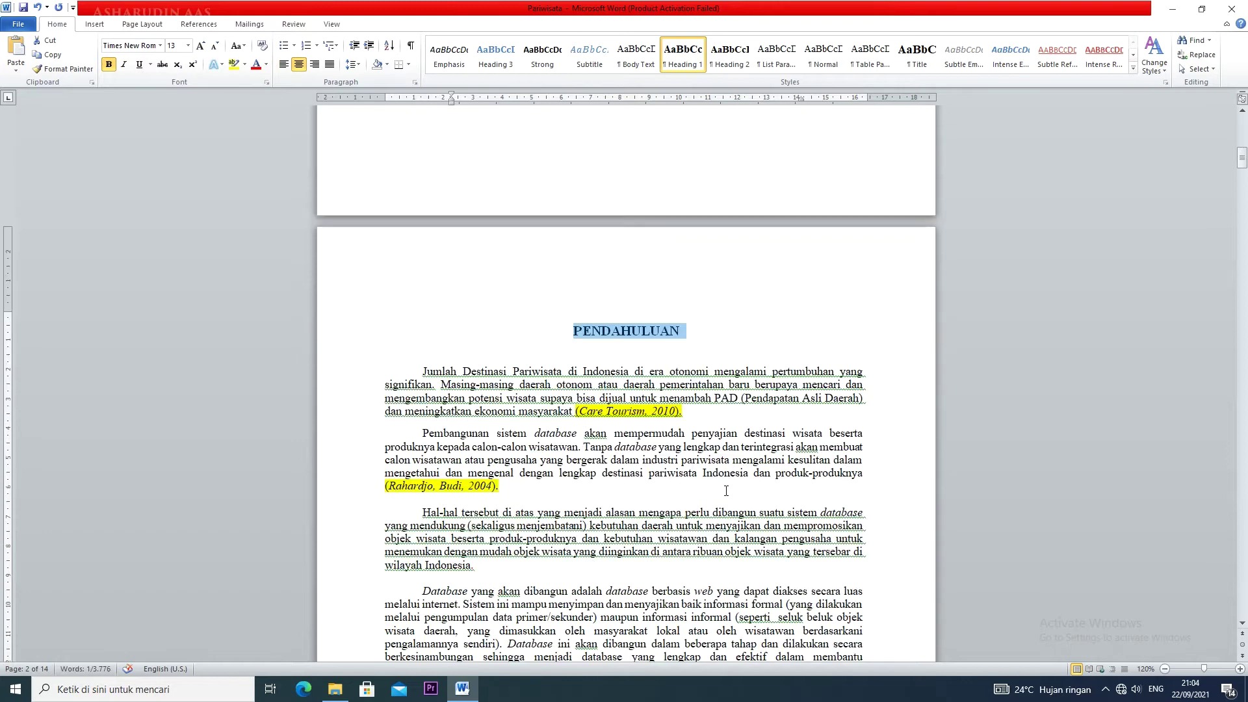
pyautogui.scroll(-20, 725, 491)
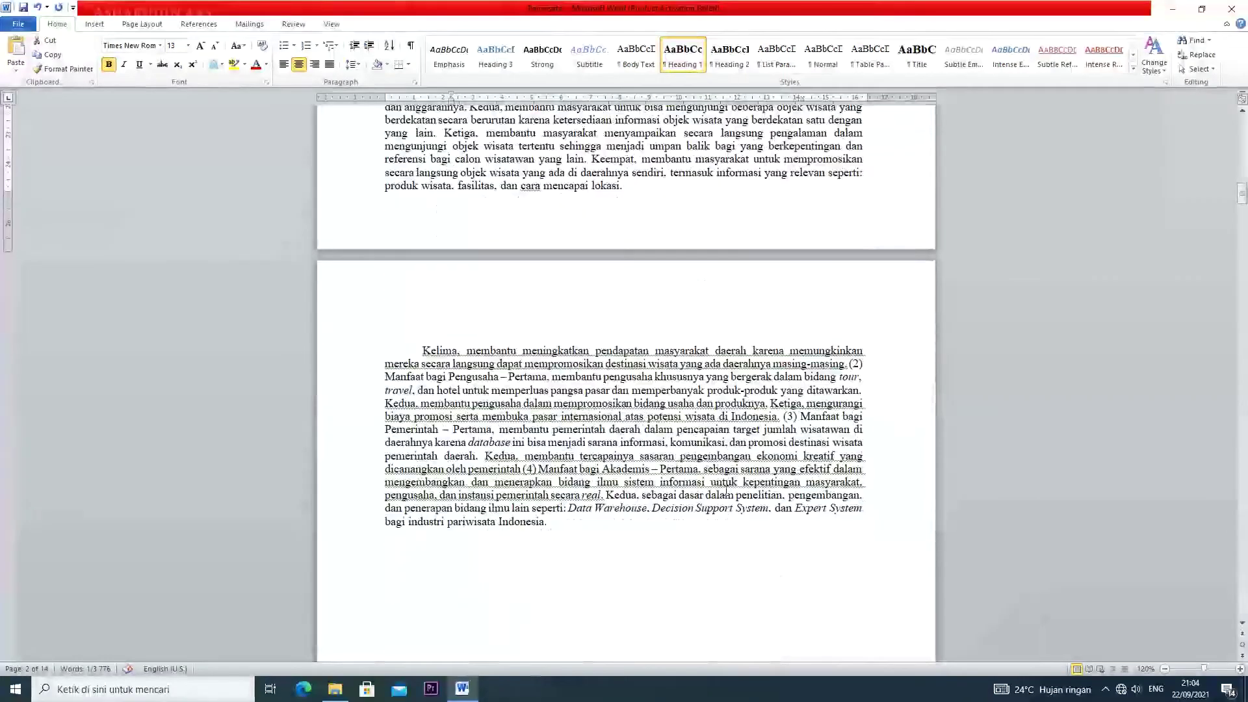
pyautogui.scroll(-20, 725, 491)
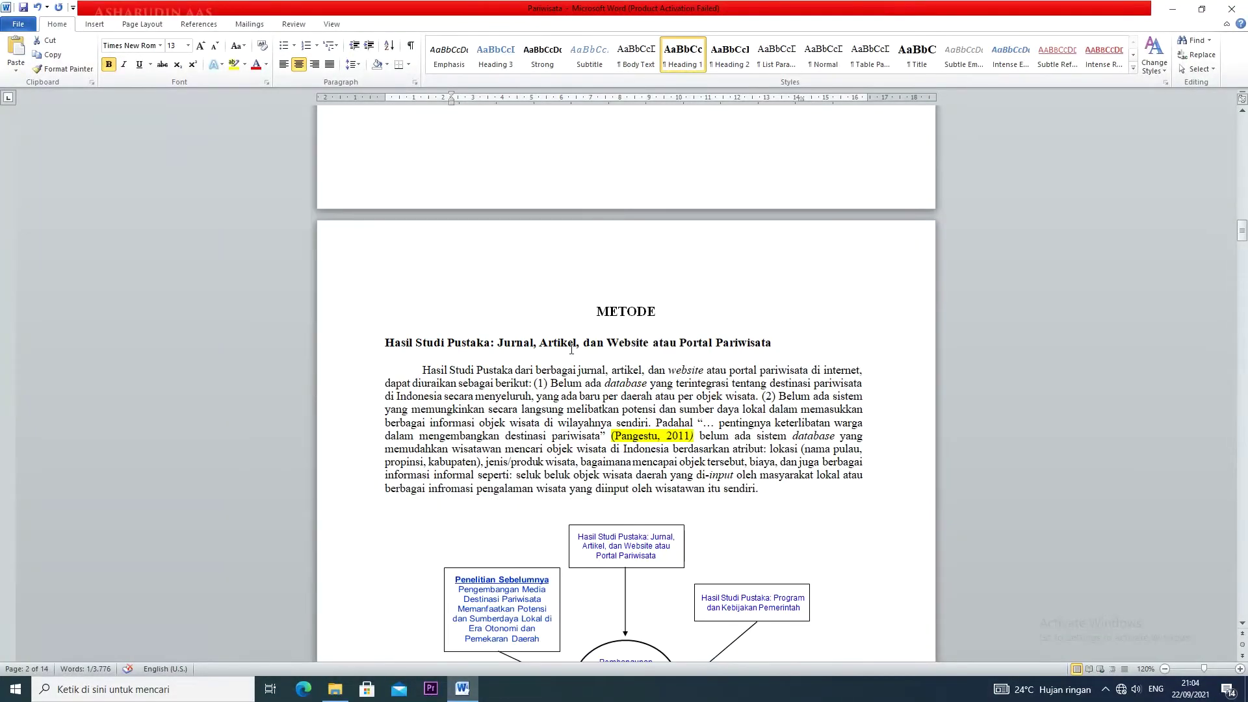
pyautogui.moveTo(594, 312); pyautogui.dragTo(661, 313)
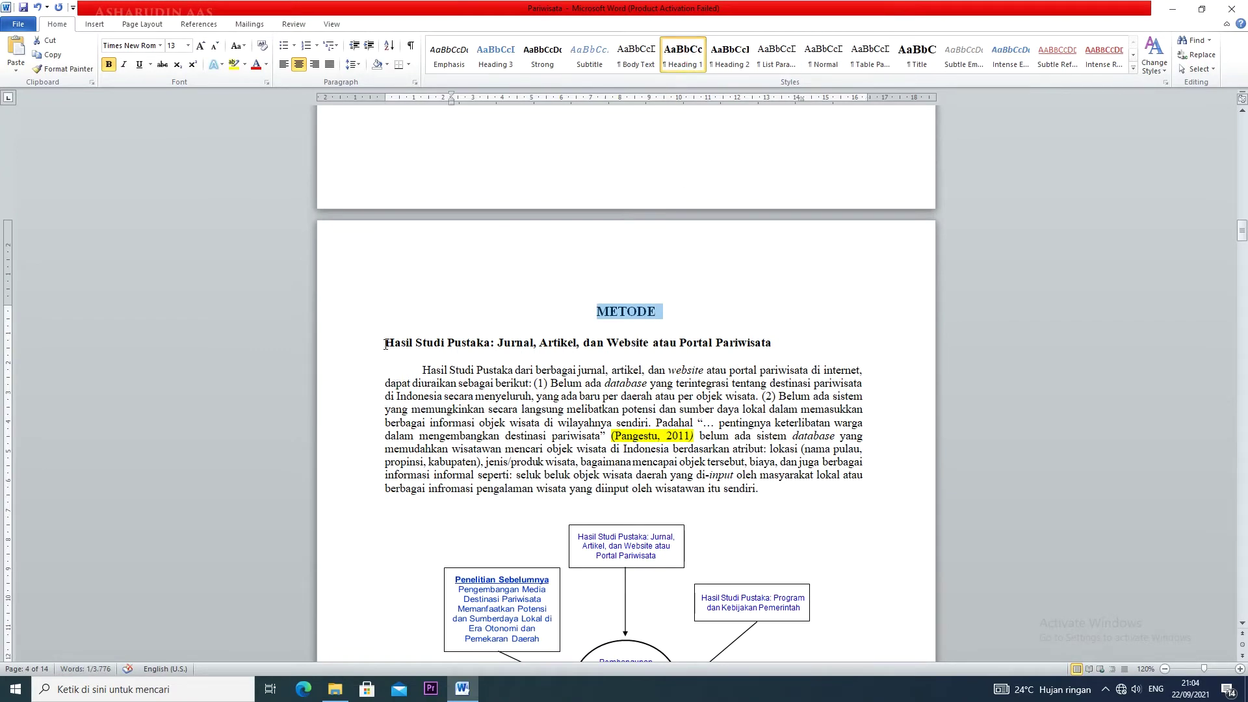
pyautogui.moveTo(385, 345); pyautogui.dragTo(897, 352)
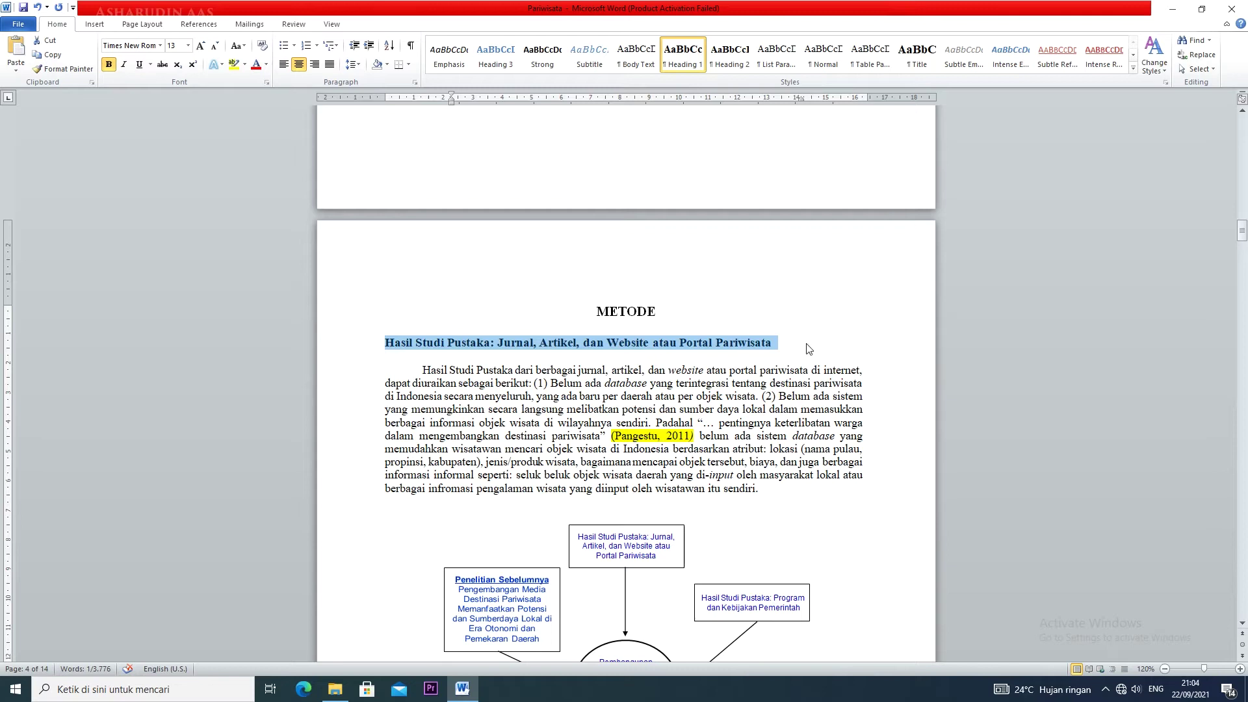
pyautogui.click(729, 65)
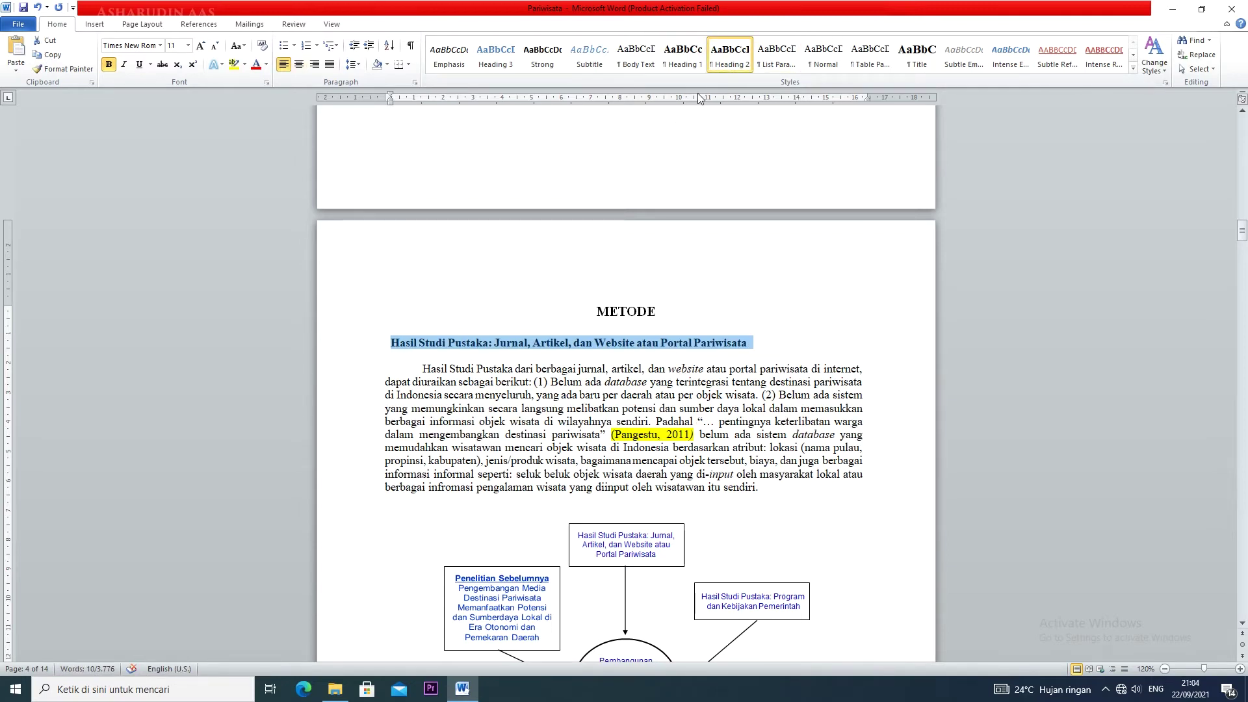
# Step: Modify the Heading 2 style to use a 12 pt font size
pyautogui.rightClick(729, 57)
pyautogui.click(754, 81)
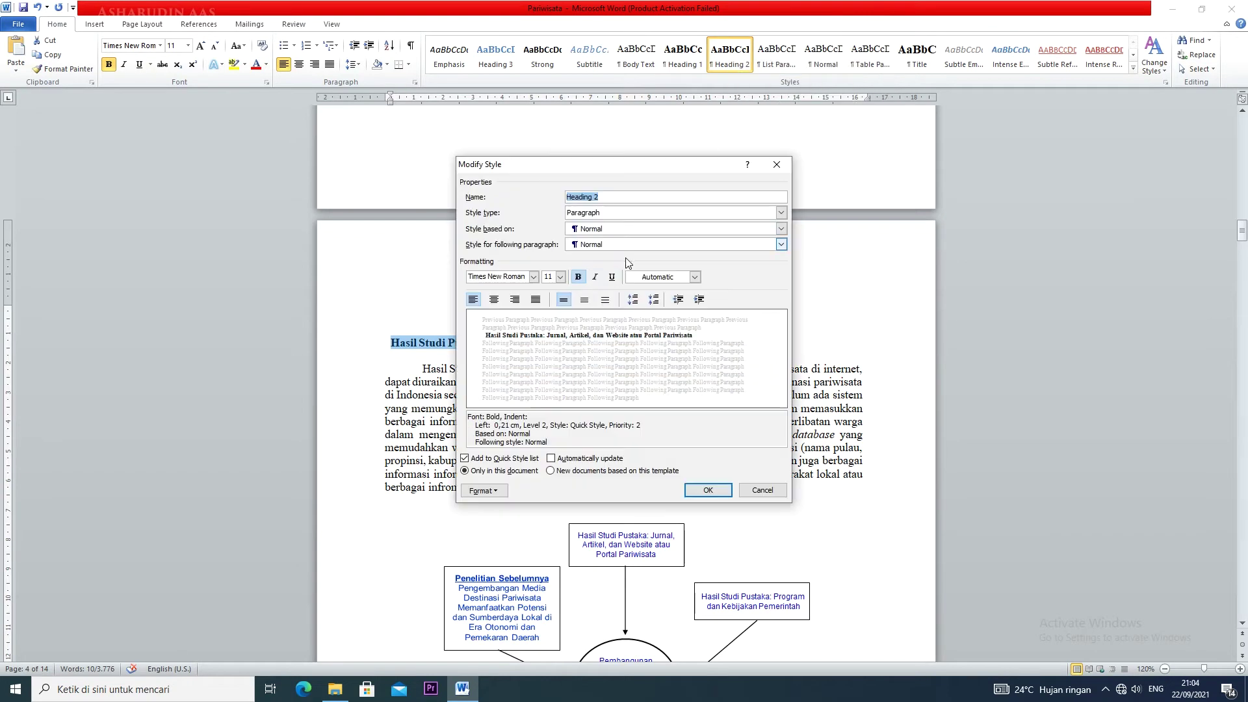
pyautogui.click(560, 277)
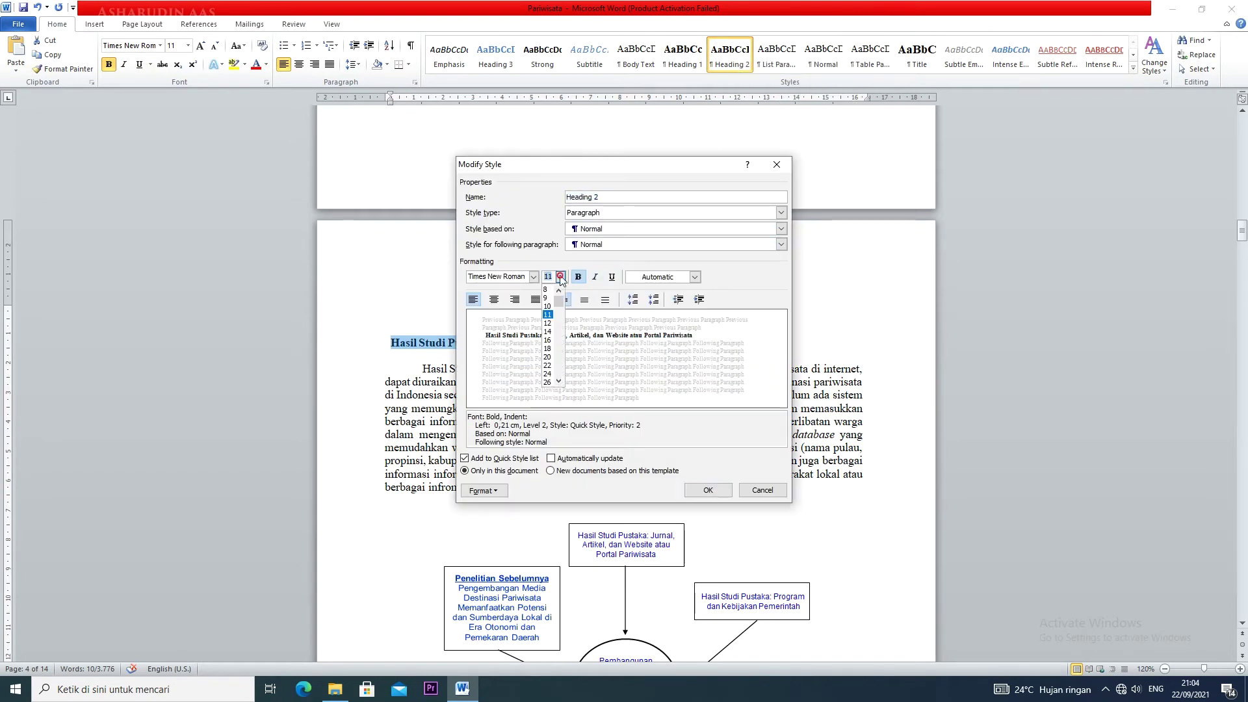
pyautogui.click(546, 323)
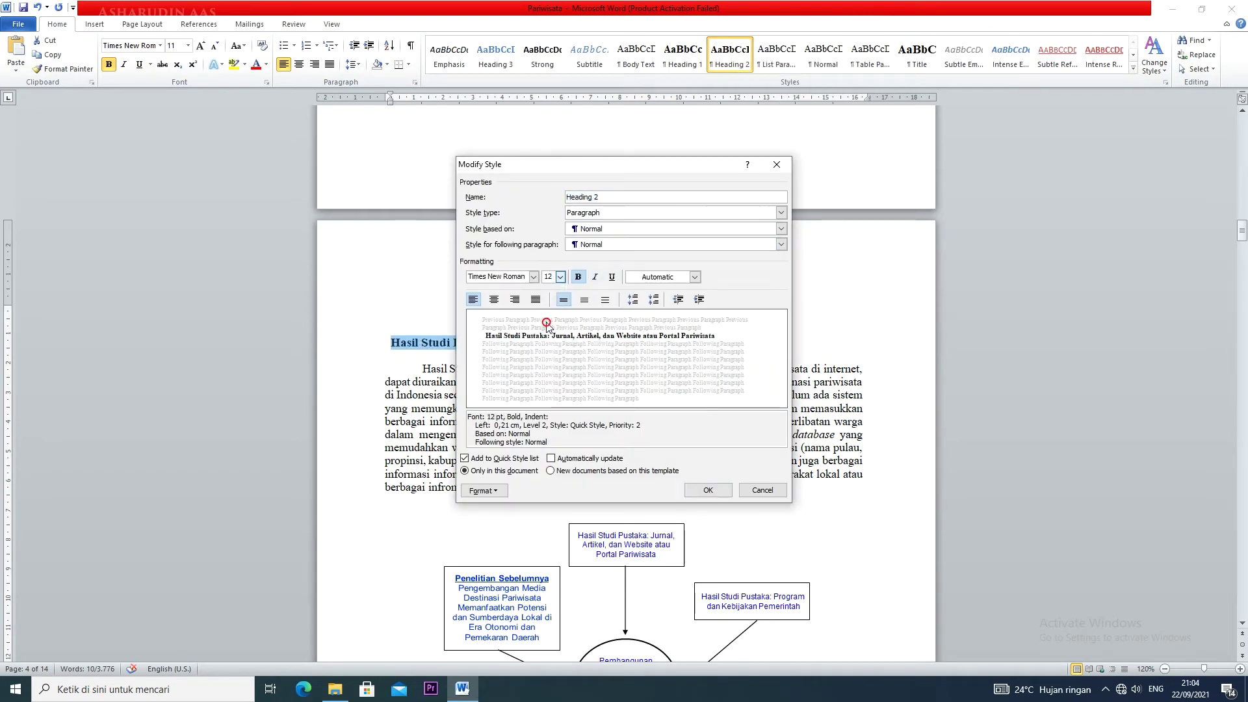
pyautogui.click(708, 490)
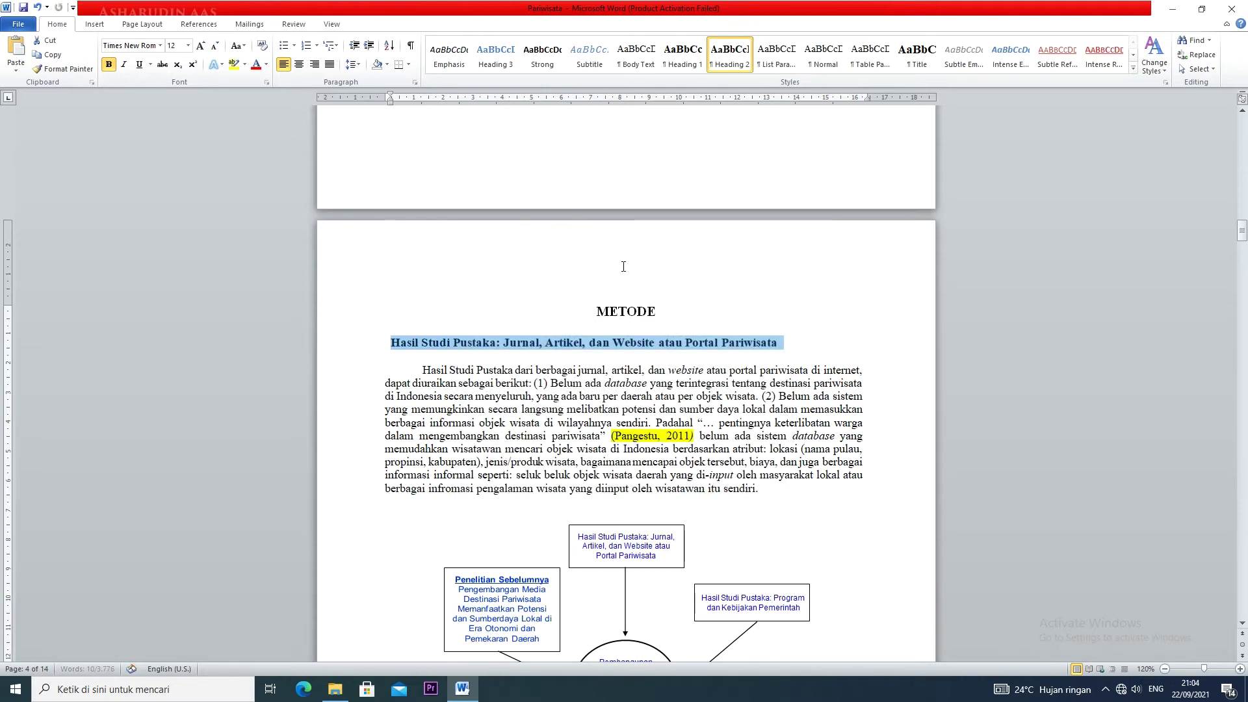
# Step: Apply the Heading 2 style to the "Program dan Kebijakan Pemerintah" and "Pengembangan Media Destinasi Pariwisata" subheadings below Gambar 1
pyautogui.scroll(-3, 624, 266)
pyautogui.scroll(-9, 622, 267)
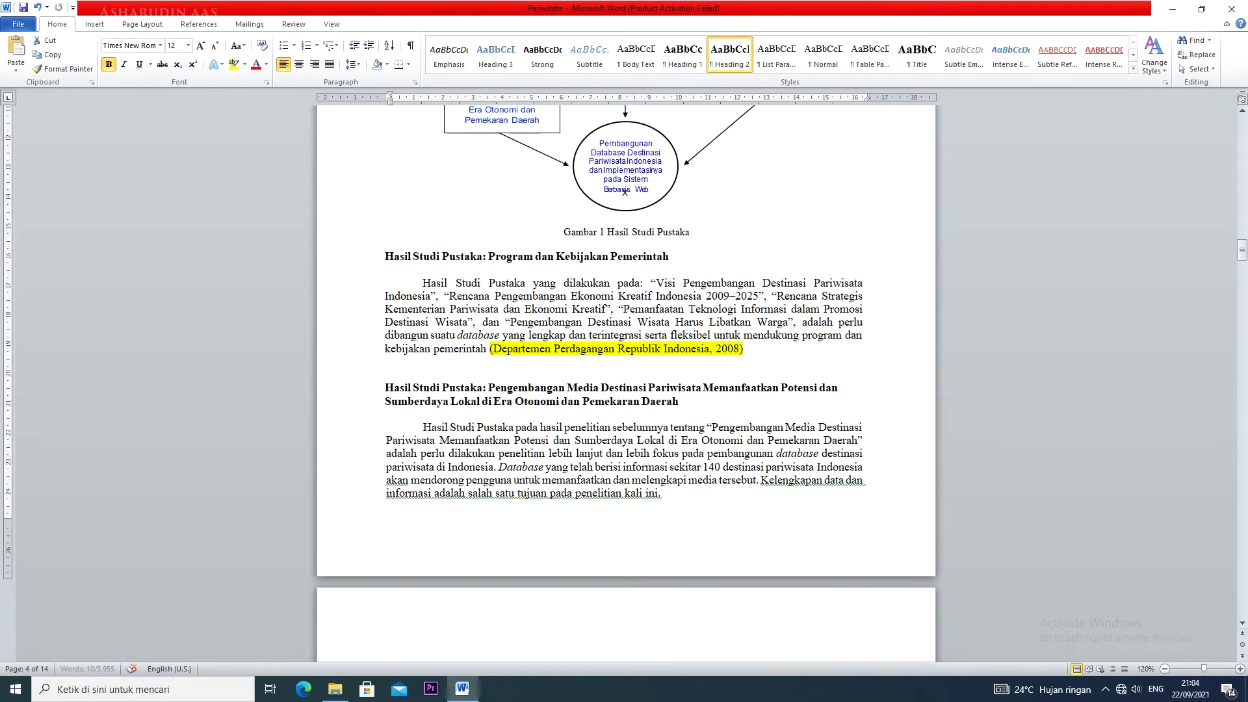
pyautogui.click(371, 256)
pyautogui.click(730, 56)
pyautogui.scroll(-2, 381, 410)
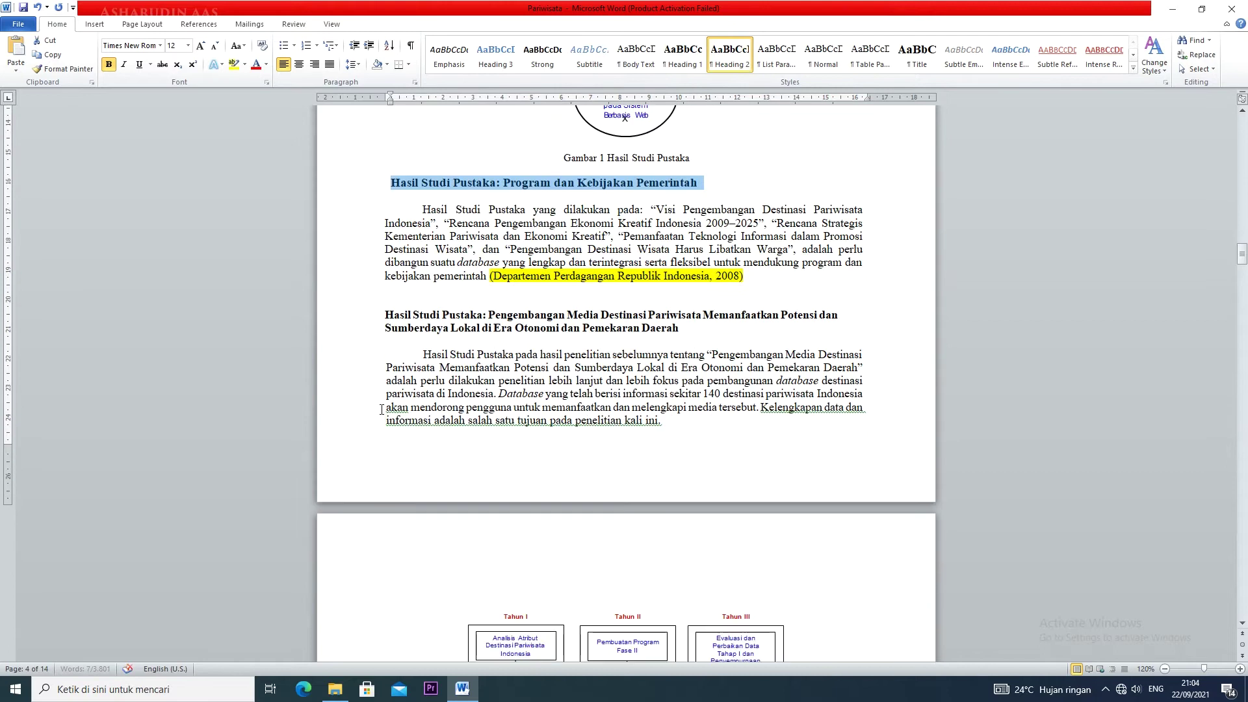
pyautogui.moveTo(386, 318); pyautogui.dragTo(679, 329)
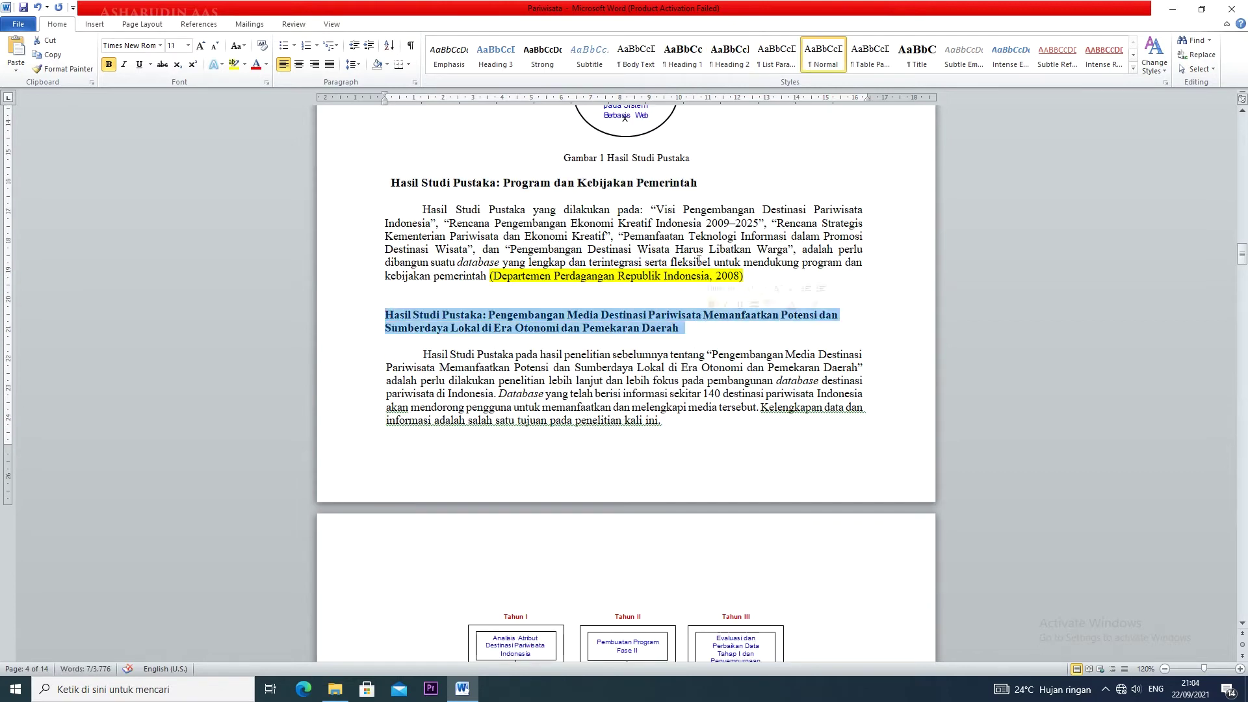
pyautogui.click(722, 55)
# Step: Apply the Heading 2 style to the subheading "Tahapan Penelitian" below Gambar 2
pyautogui.scroll(-17, 546, 299)
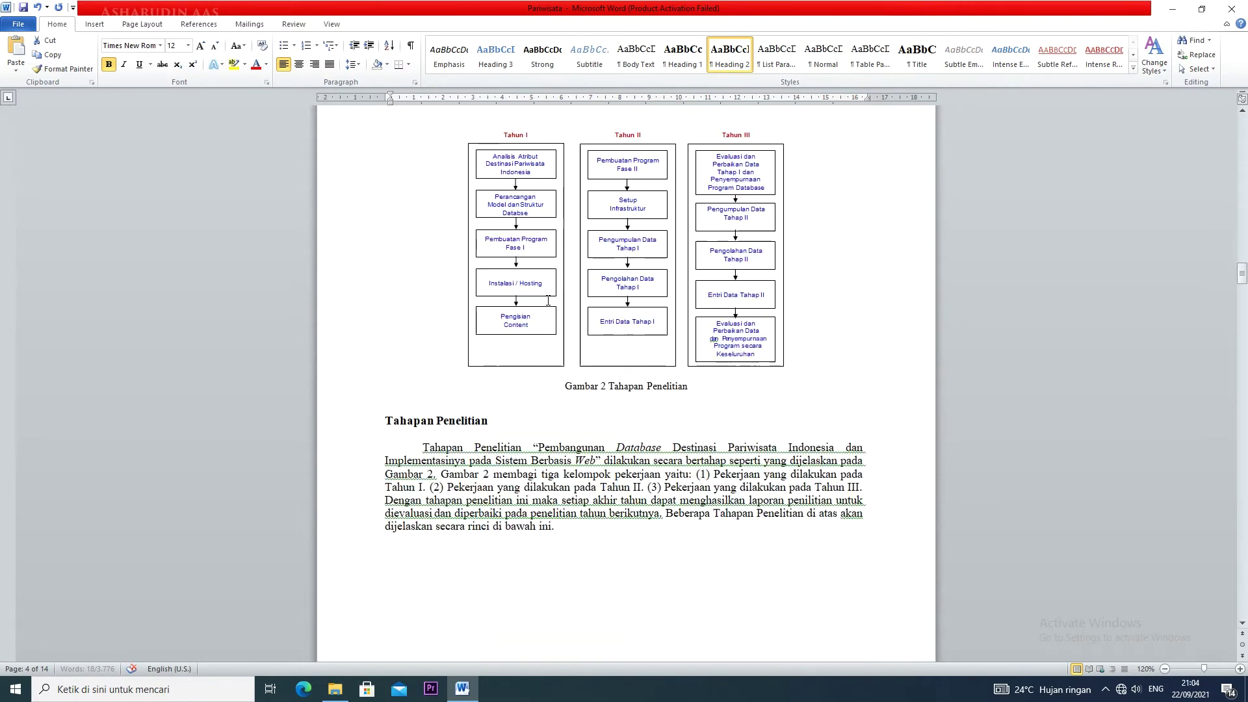
pyautogui.moveTo(384, 273); pyautogui.dragTo(521, 274)
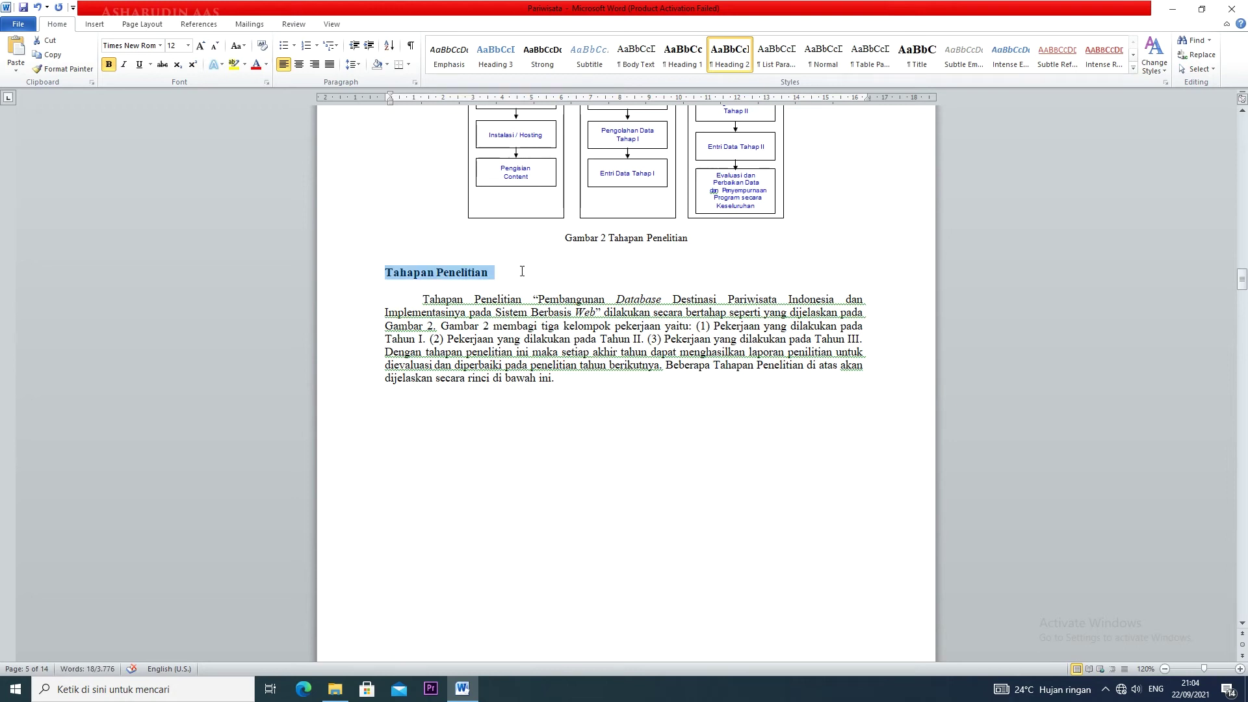
pyautogui.click(716, 59)
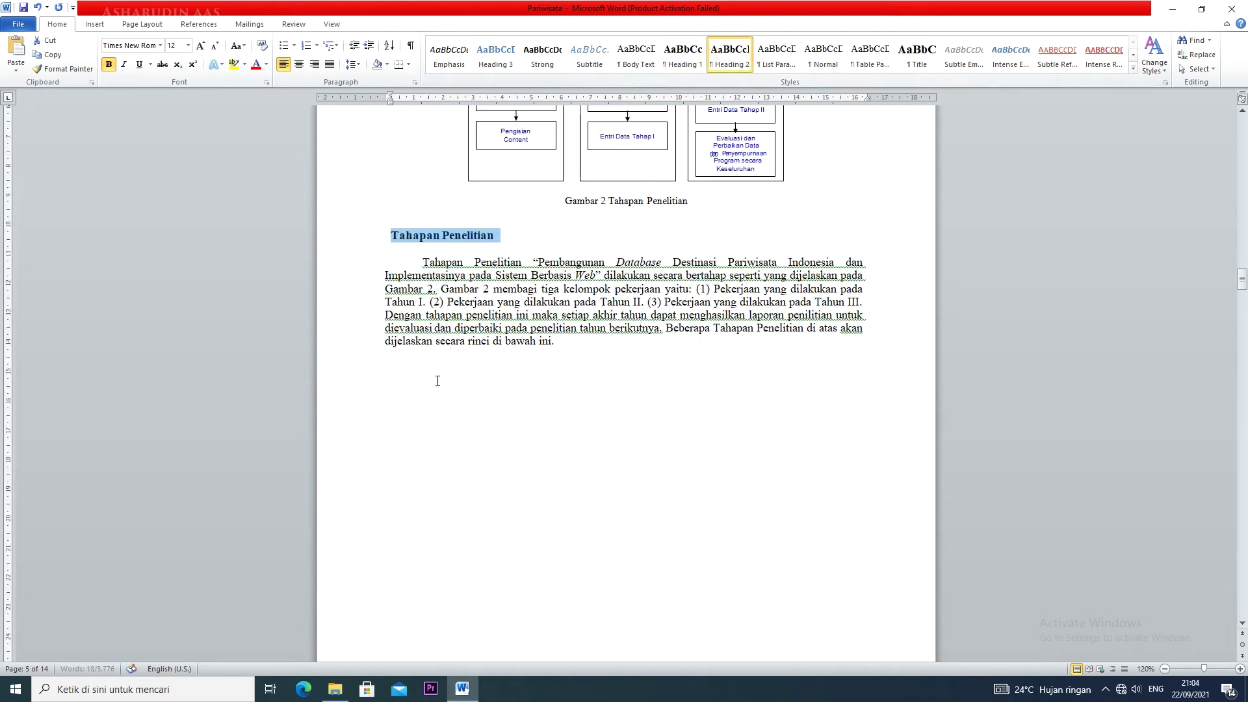
# Step: Apply the Heading 1 style to the HASIL DAN PEMBAHASAN heading
pyautogui.scroll(-15, 455, 390)
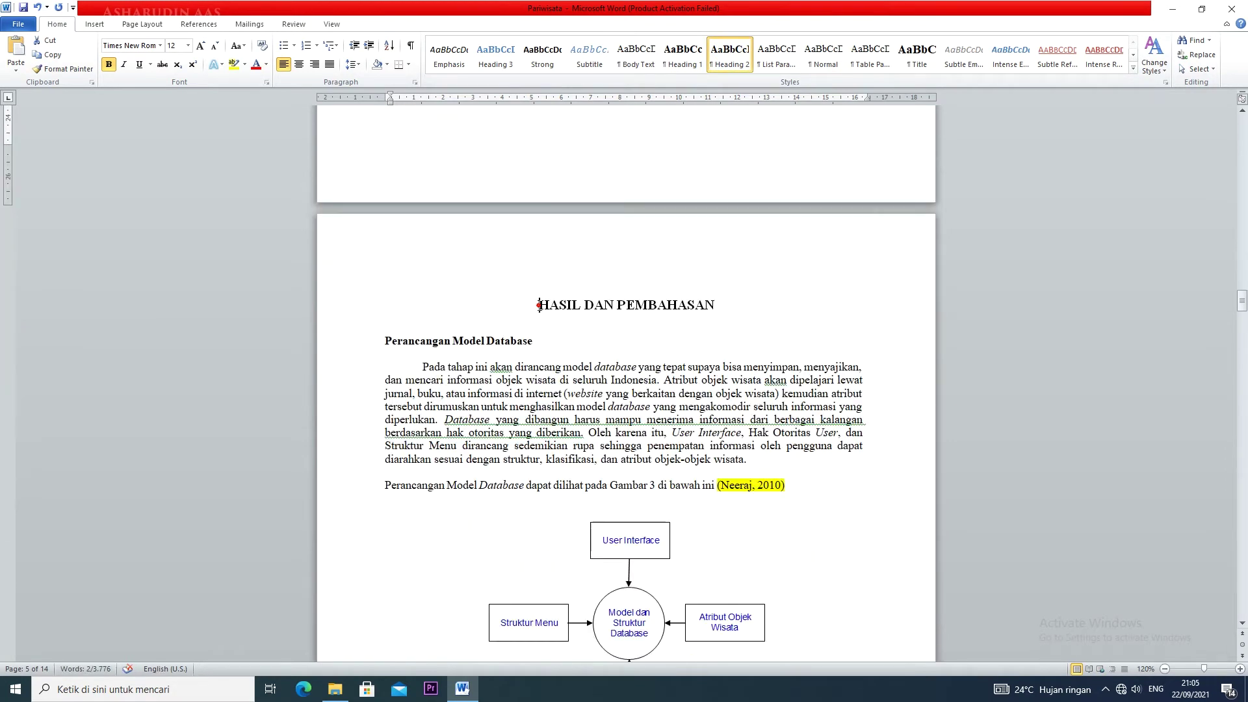
pyautogui.moveTo(539, 305); pyautogui.dragTo(721, 306)
pyautogui.click(682, 55)
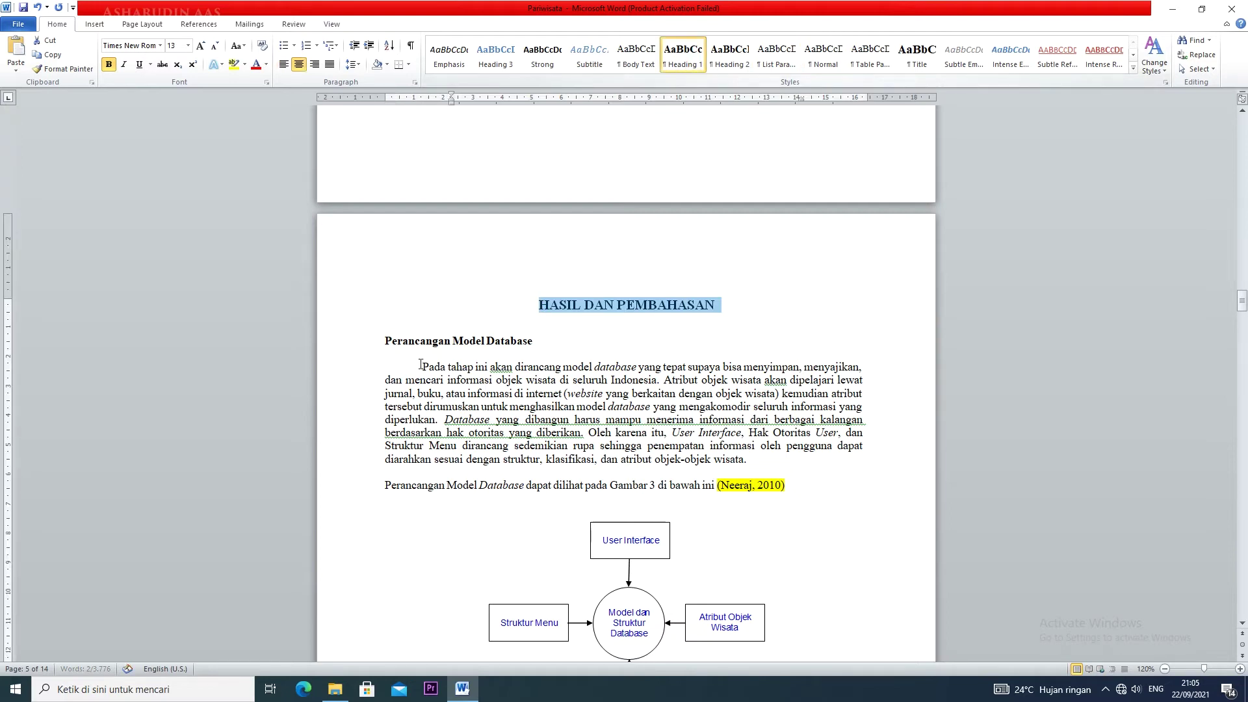
# Step: Apply the Heading 2 style to the subheadings "Perancangan Model Database" and "Atribut Objek Wisata"
pyautogui.doubleClick(523, 341)
pyautogui.click(365, 340)
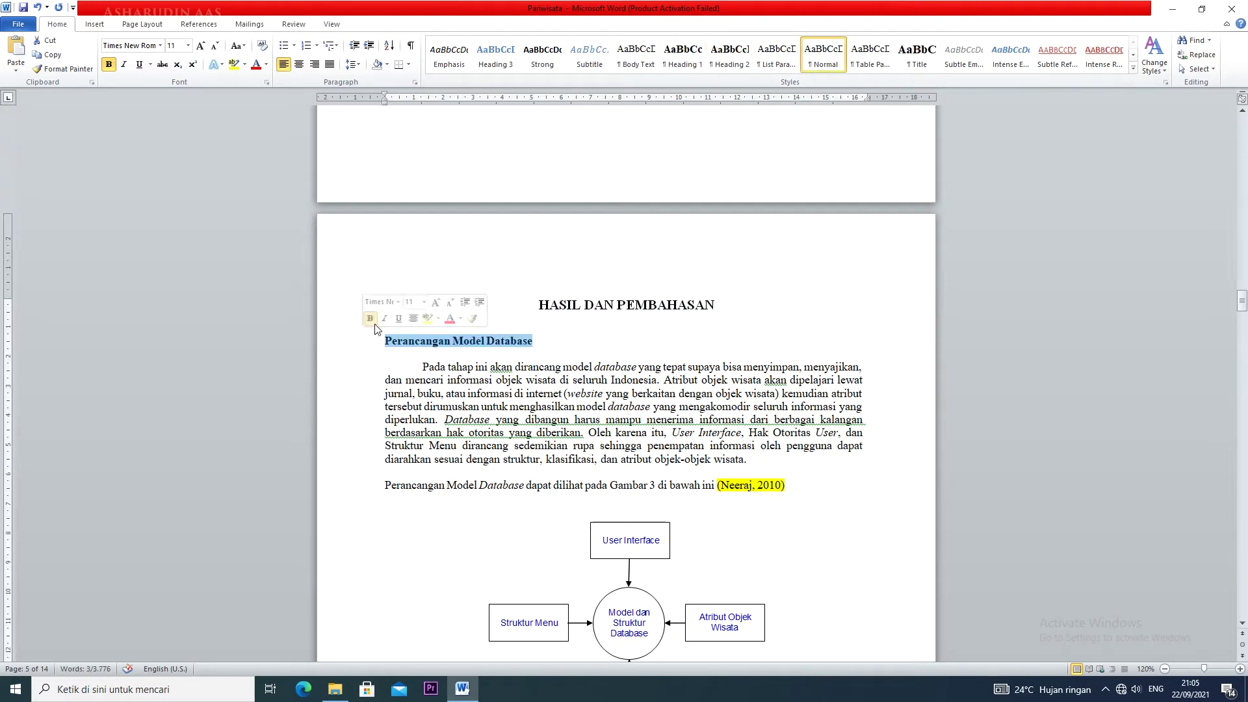
pyautogui.click(729, 58)
pyautogui.scroll(-8, 513, 453)
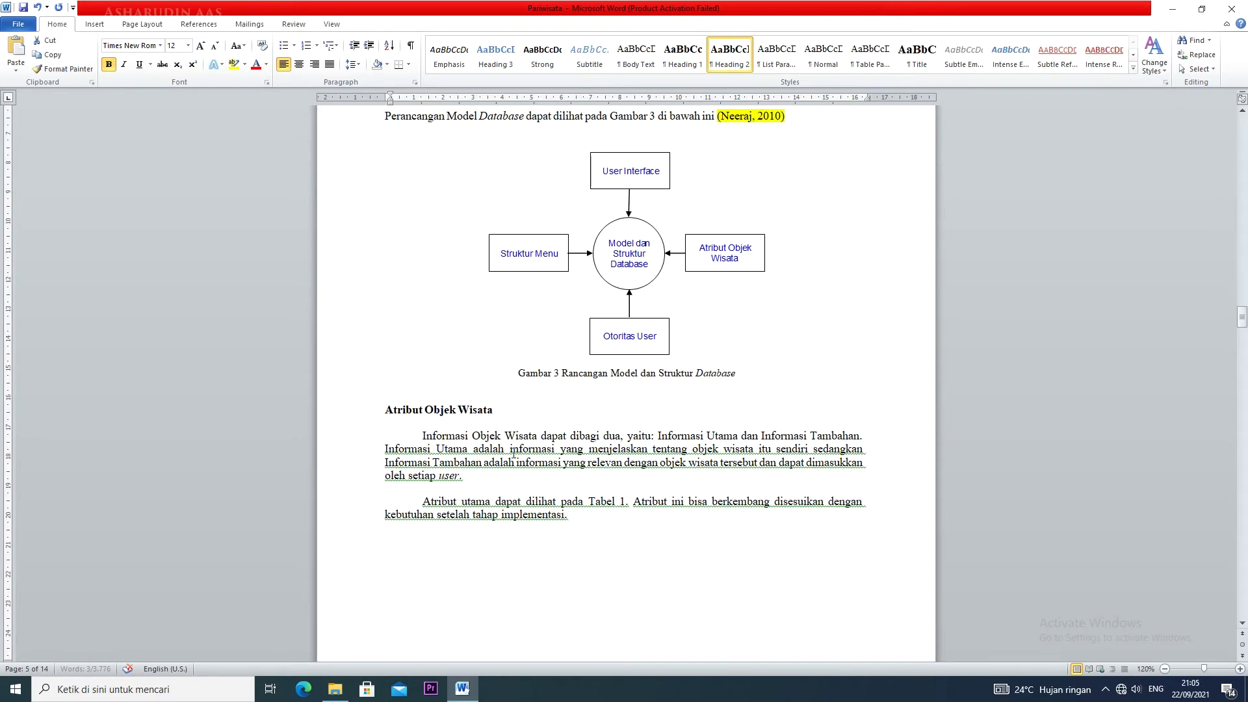
pyautogui.click(382, 411)
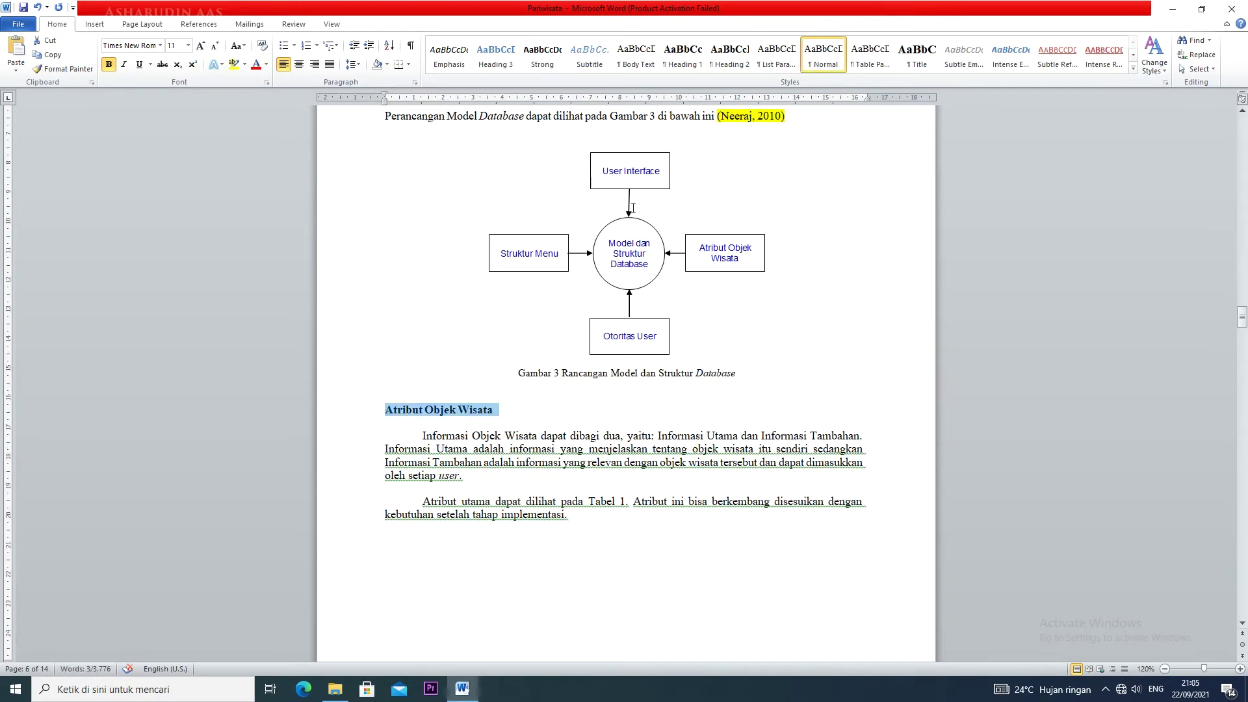
pyautogui.click(734, 69)
# Step: Apply the Heading 2 style to the subheadings "Rancangan Database" below Tabel 1 and "Pembuatan Program berbasis Web" below Tabel 11
pyautogui.scroll(-20, 442, 559)
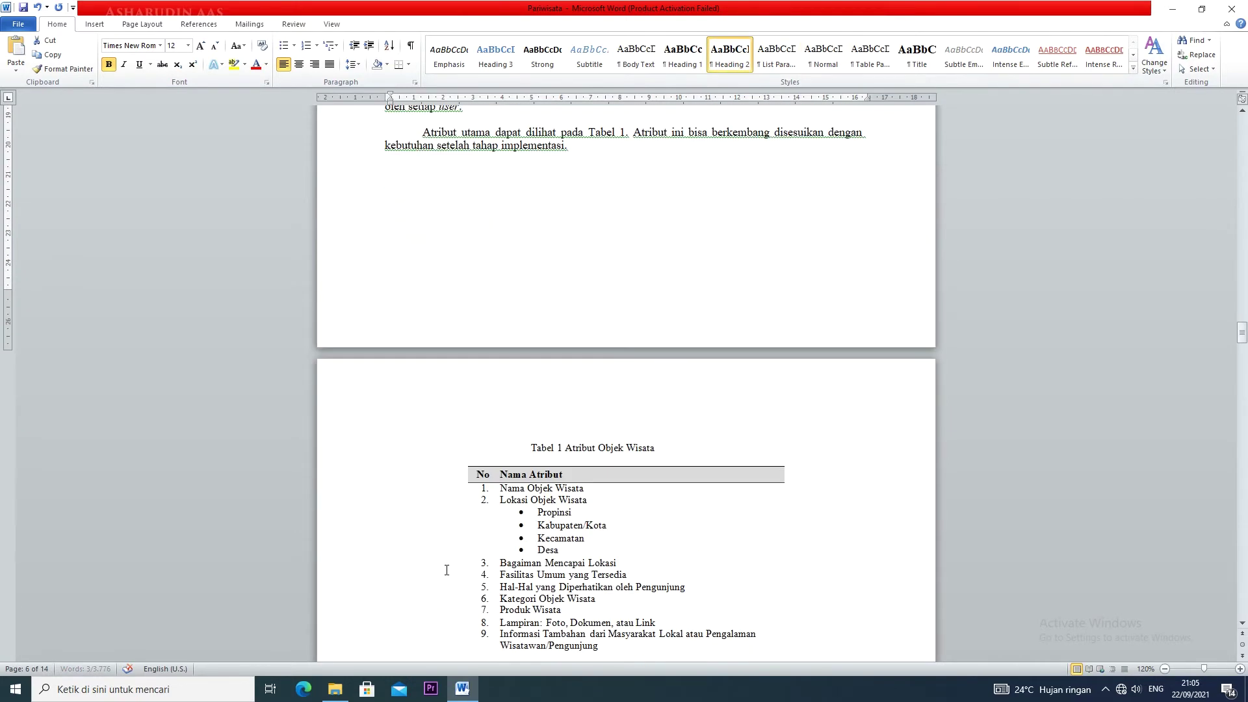
pyautogui.click(381, 356)
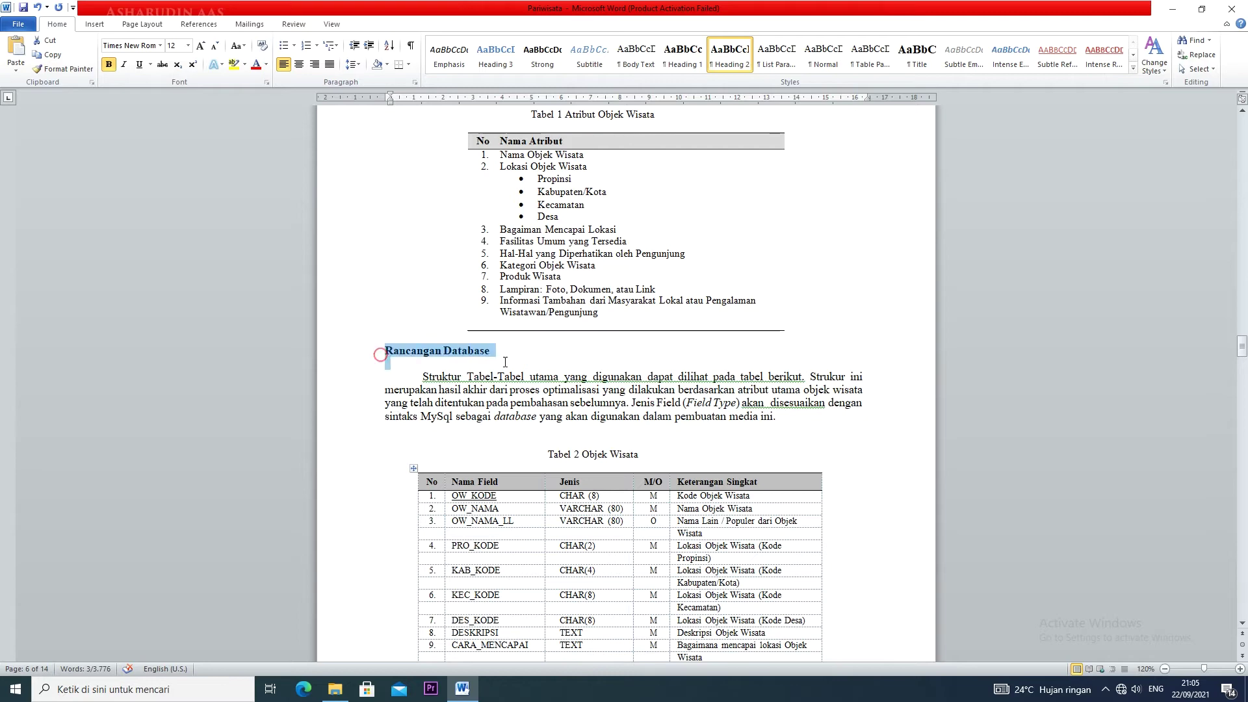
pyautogui.click(729, 58)
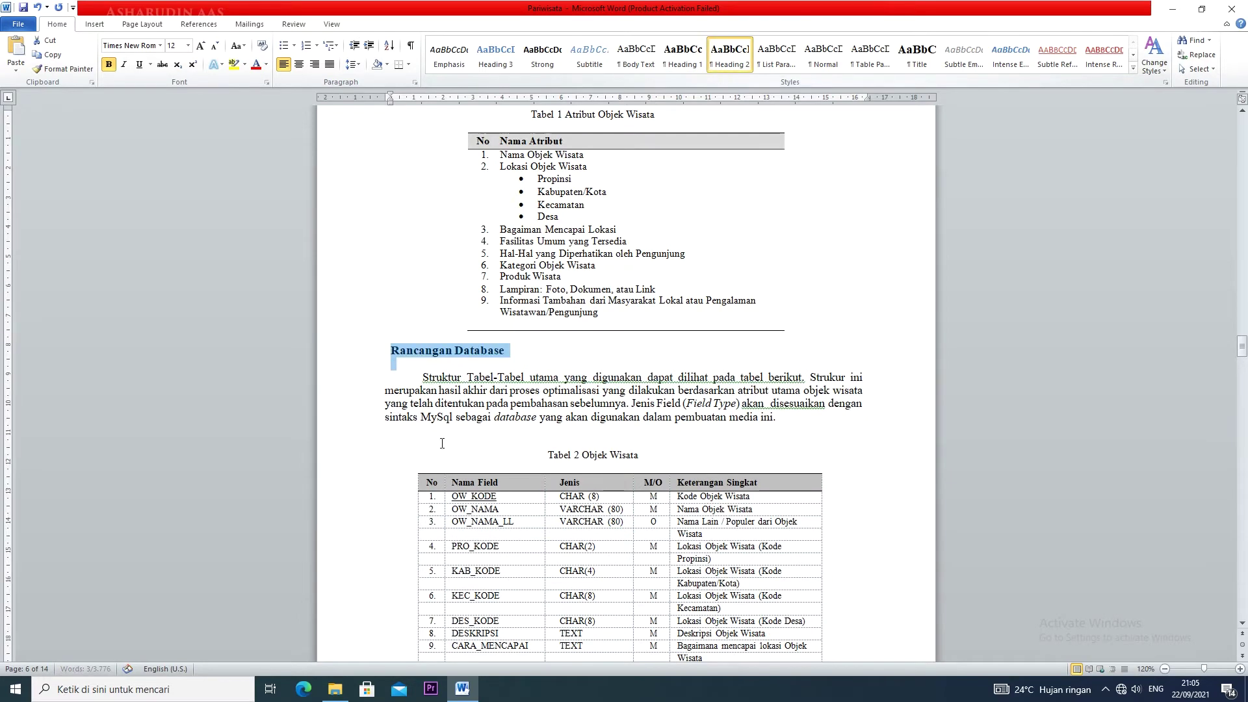
pyautogui.scroll(-13, 416, 540)
pyautogui.scroll(-20, 415, 540)
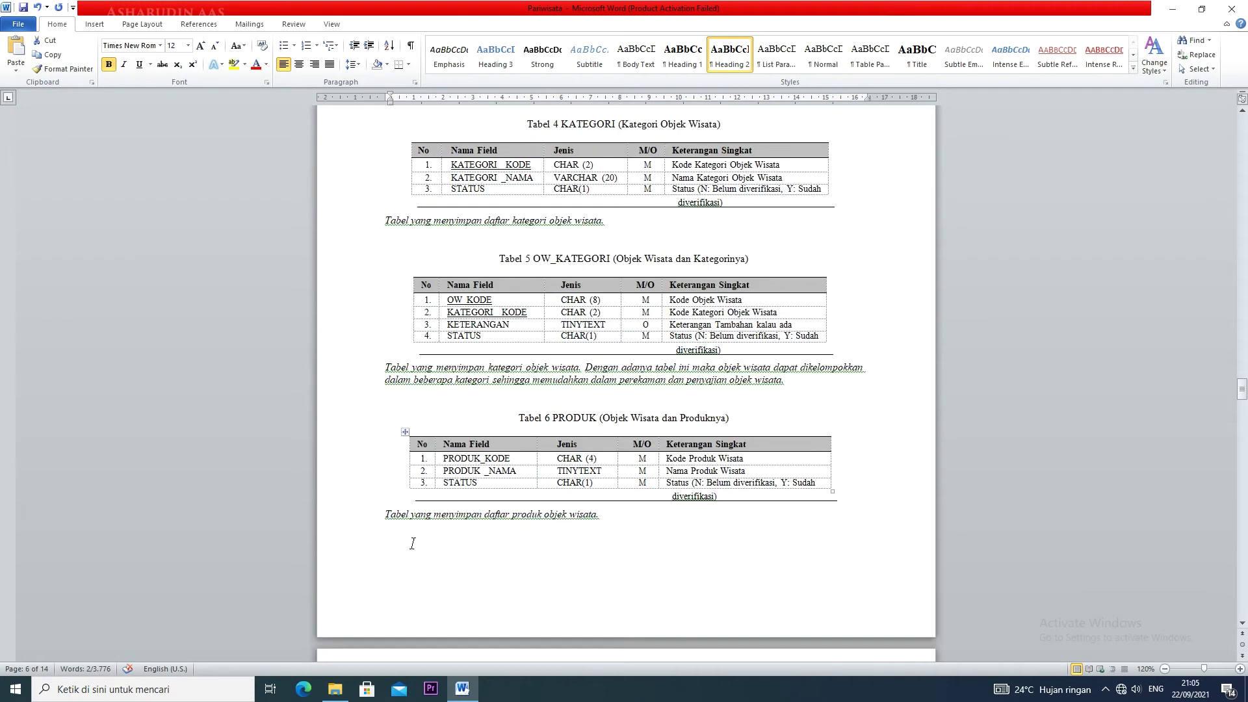
pyautogui.scroll(-20, 412, 543)
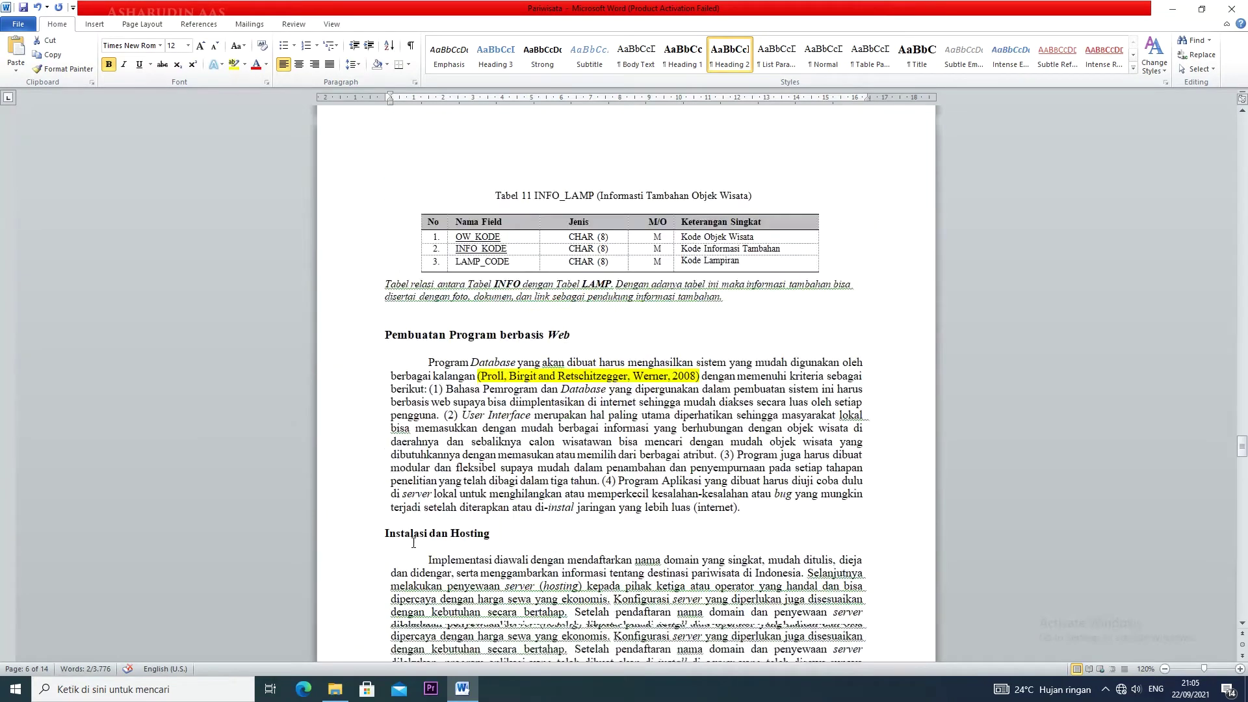
pyautogui.moveTo(379, 338); pyautogui.dragTo(577, 336)
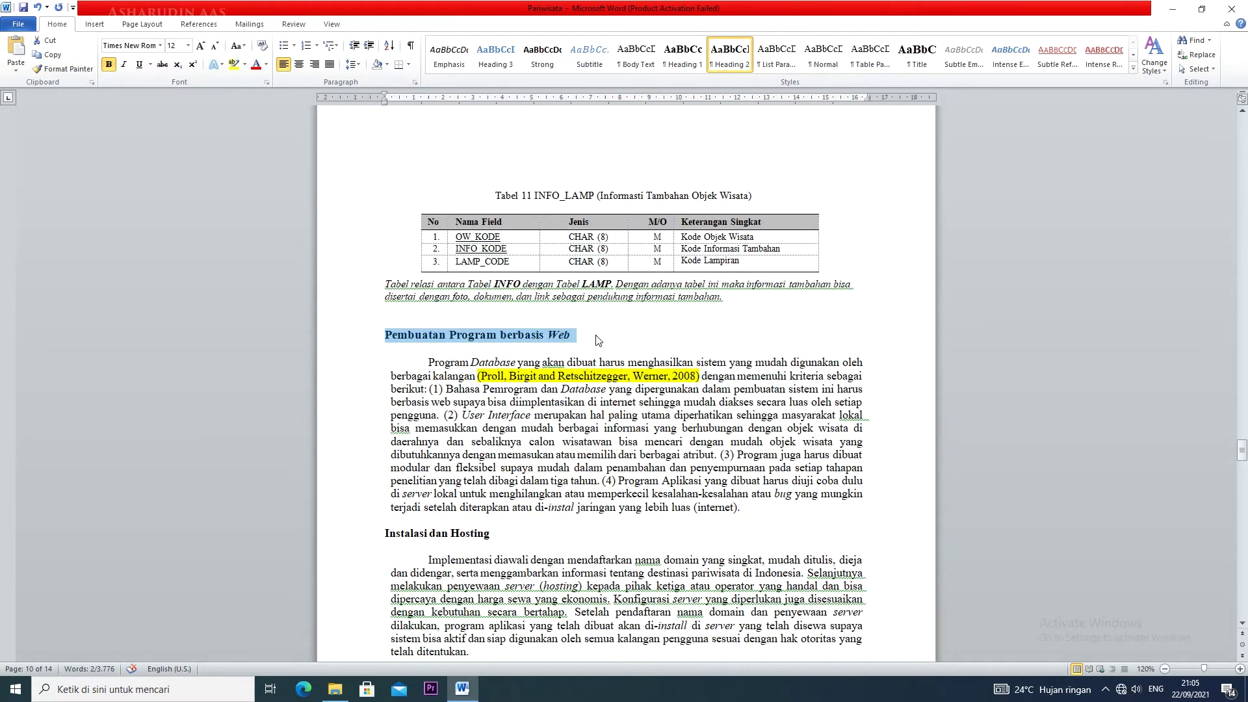
pyautogui.click(733, 58)
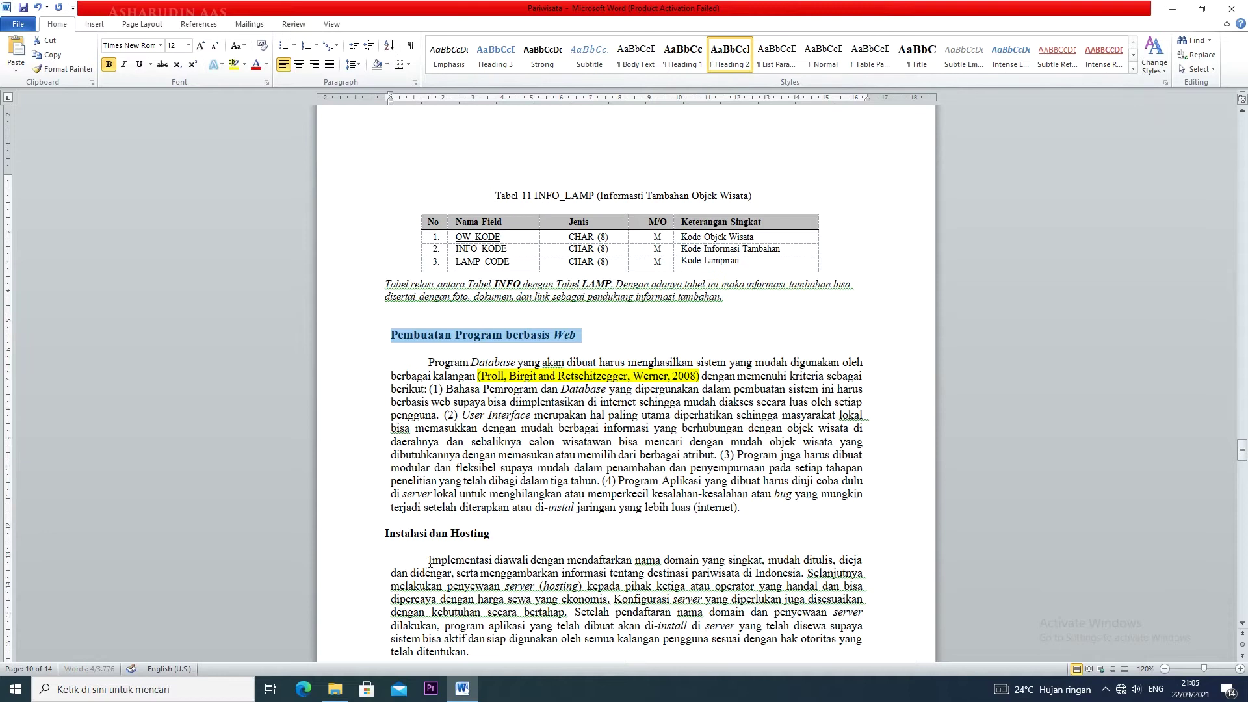
# Step: Apply the Heading 2 style to the subheadings "Instalasi dan Hosting" and "Pengumpulan Data"
pyautogui.click(492, 541)
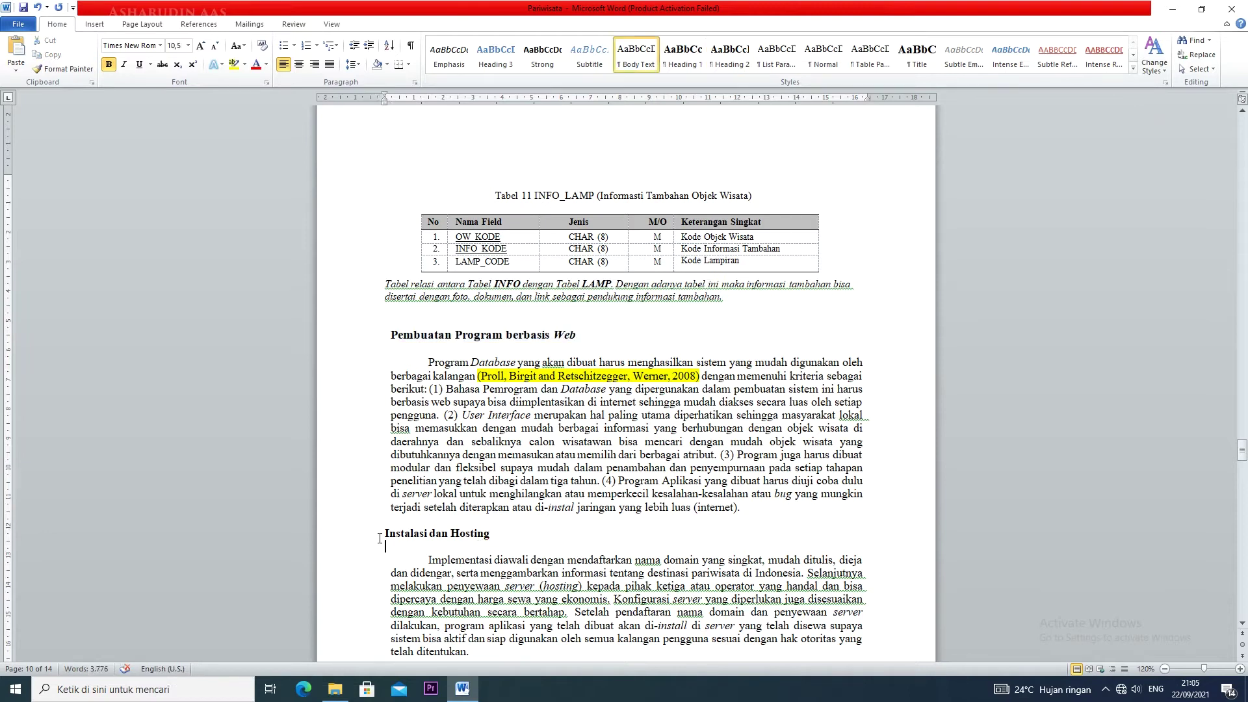
pyautogui.tripleClick(541, 522)
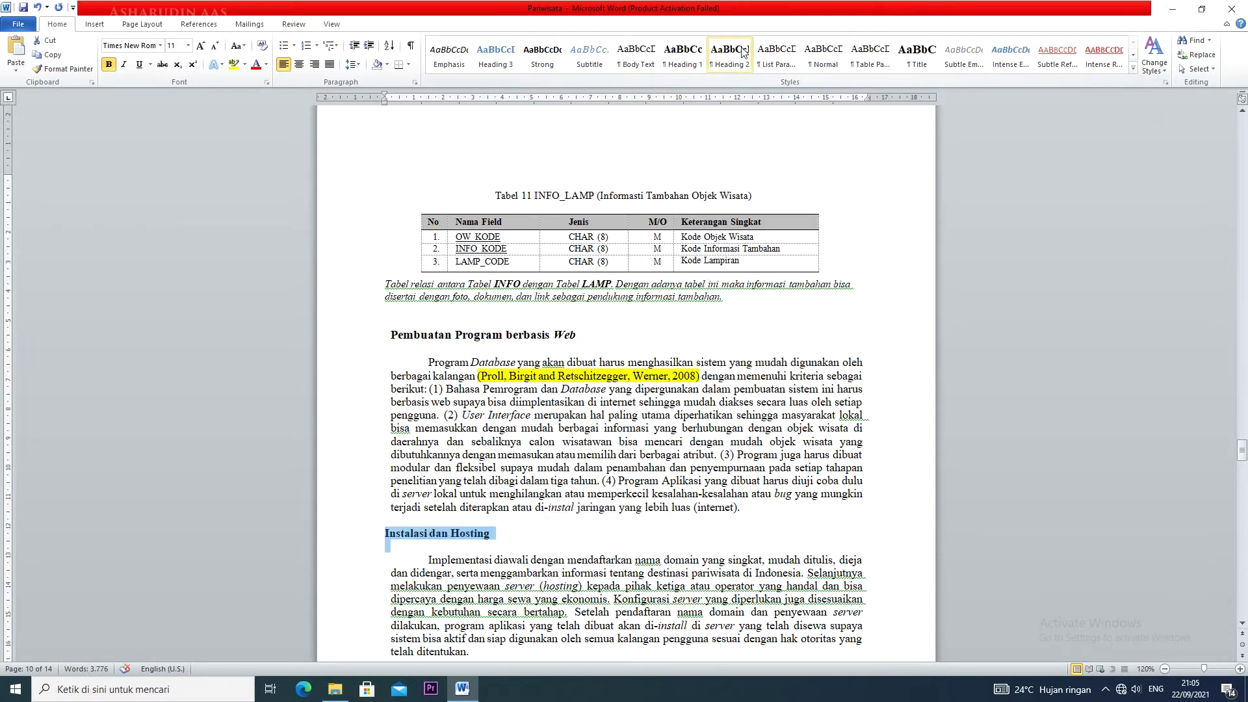
pyautogui.scroll(-12, 632, 397)
pyautogui.scroll(3, 464, 300)
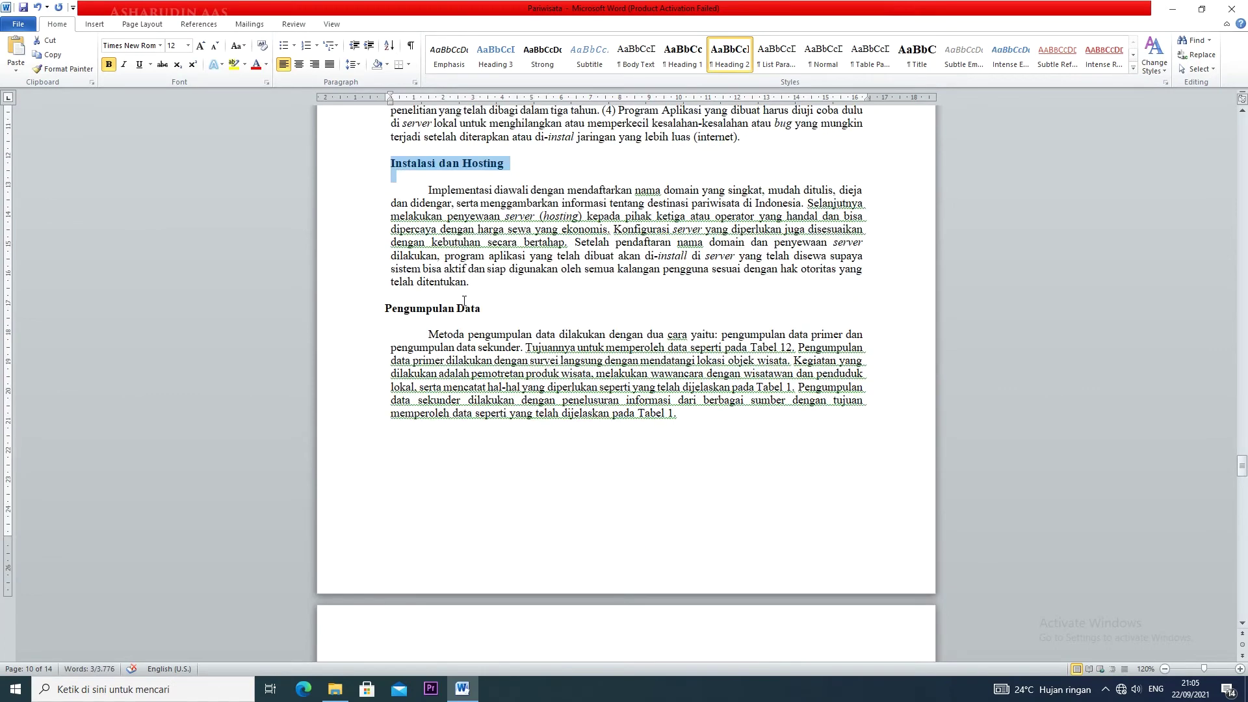
pyautogui.moveTo(382, 310); pyautogui.dragTo(487, 310)
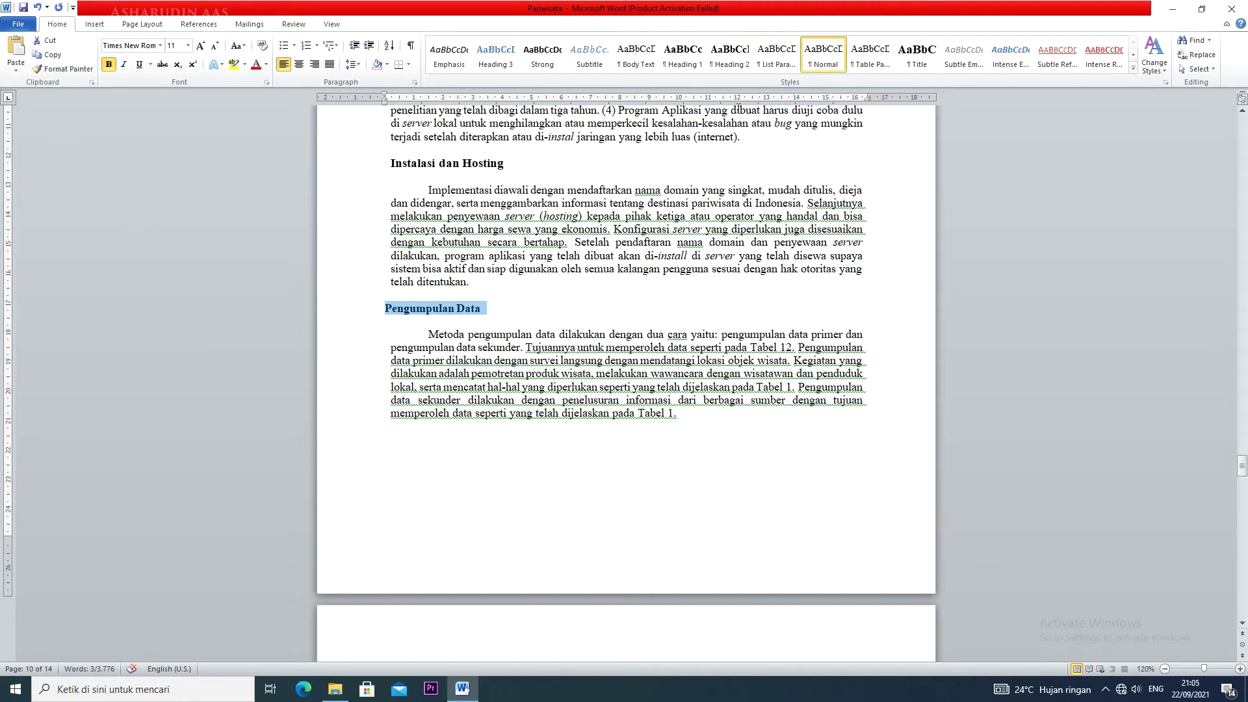
pyautogui.click(745, 63)
# Step: Apply the Heading 2 style to the subheadings "Pengolahan dan Entri Data" and "Tampilan Informasi Pariwisata"
pyautogui.scroll(-13, 551, 457)
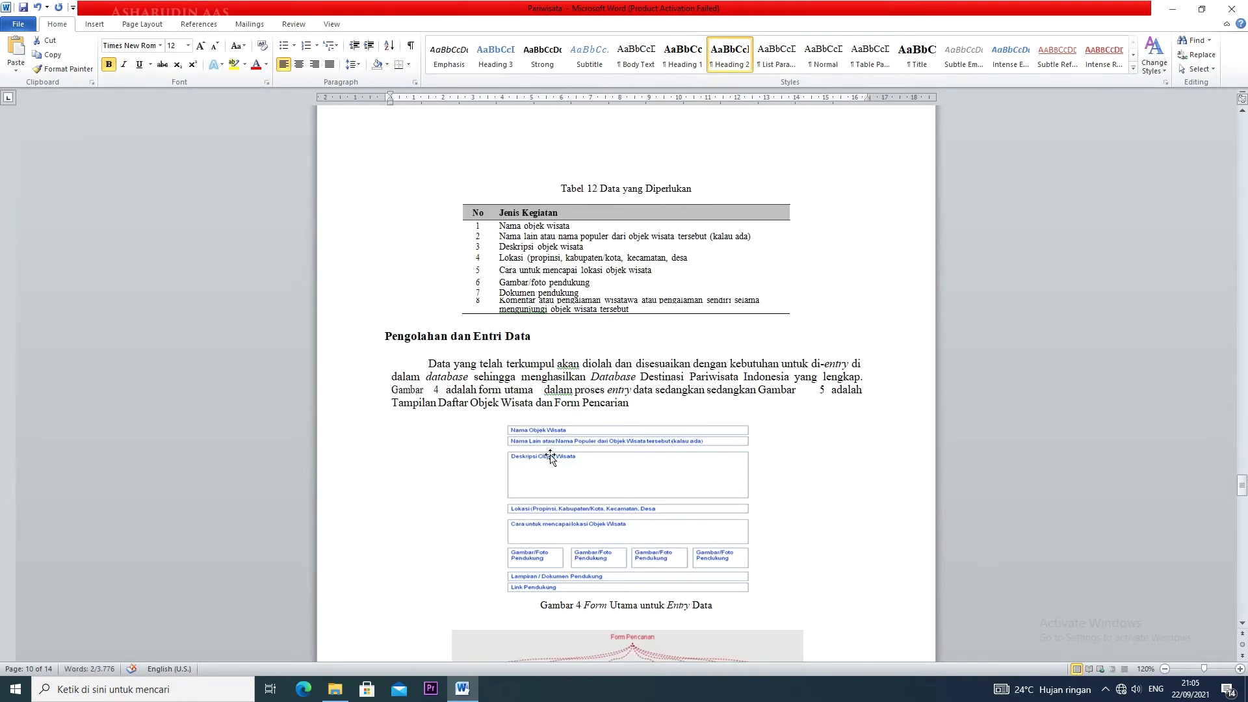
pyautogui.moveTo(385, 336); pyautogui.dragTo(534, 336)
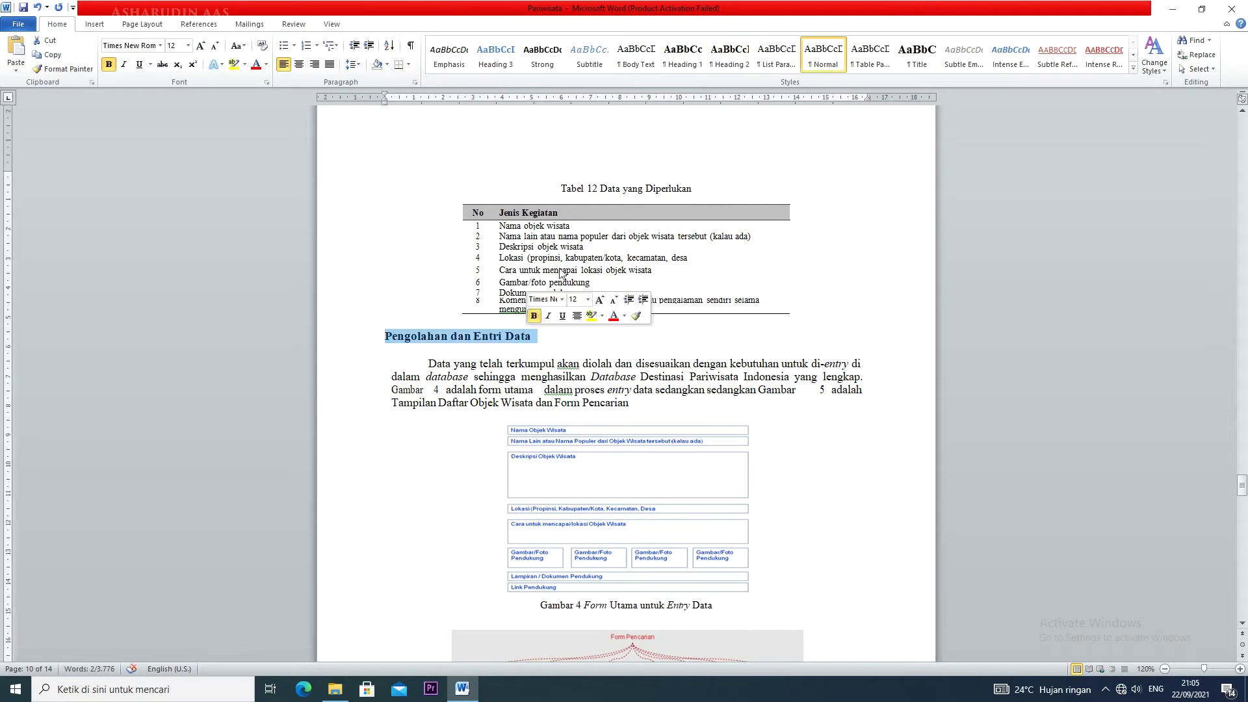
pyautogui.click(741, 57)
pyautogui.scroll(-15, 481, 429)
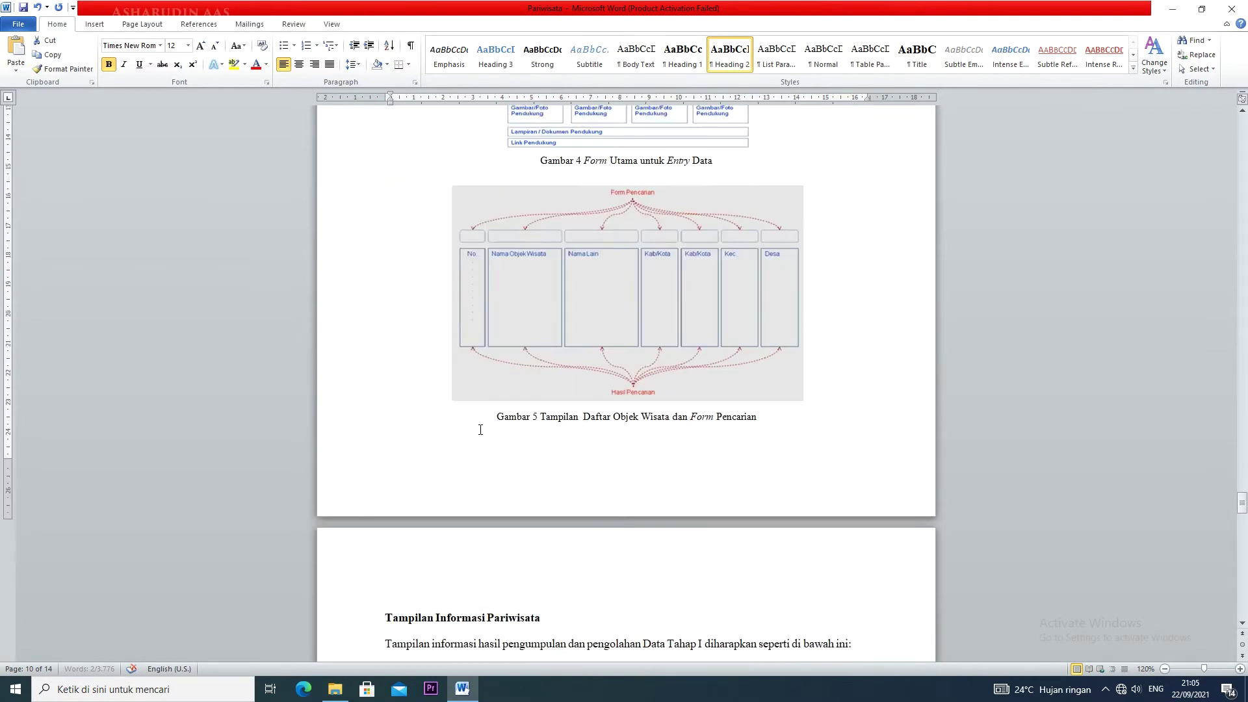
pyautogui.moveTo(386, 442); pyautogui.dragTo(573, 443)
pyautogui.click(742, 59)
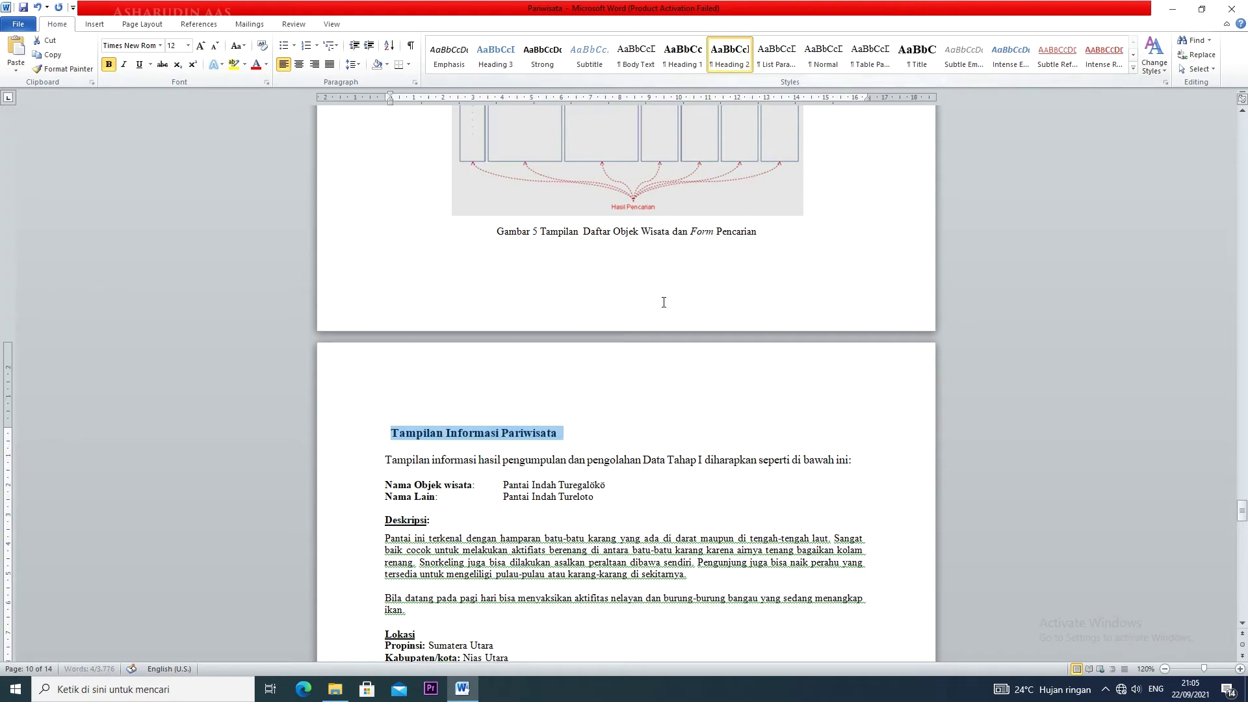
# Step: Apply the Heading 2 style to the line "Cara untuk mencapai lokasi objek wisata" under Tampilan Informasi Pariwisata
pyautogui.scroll(-12, 553, 484)
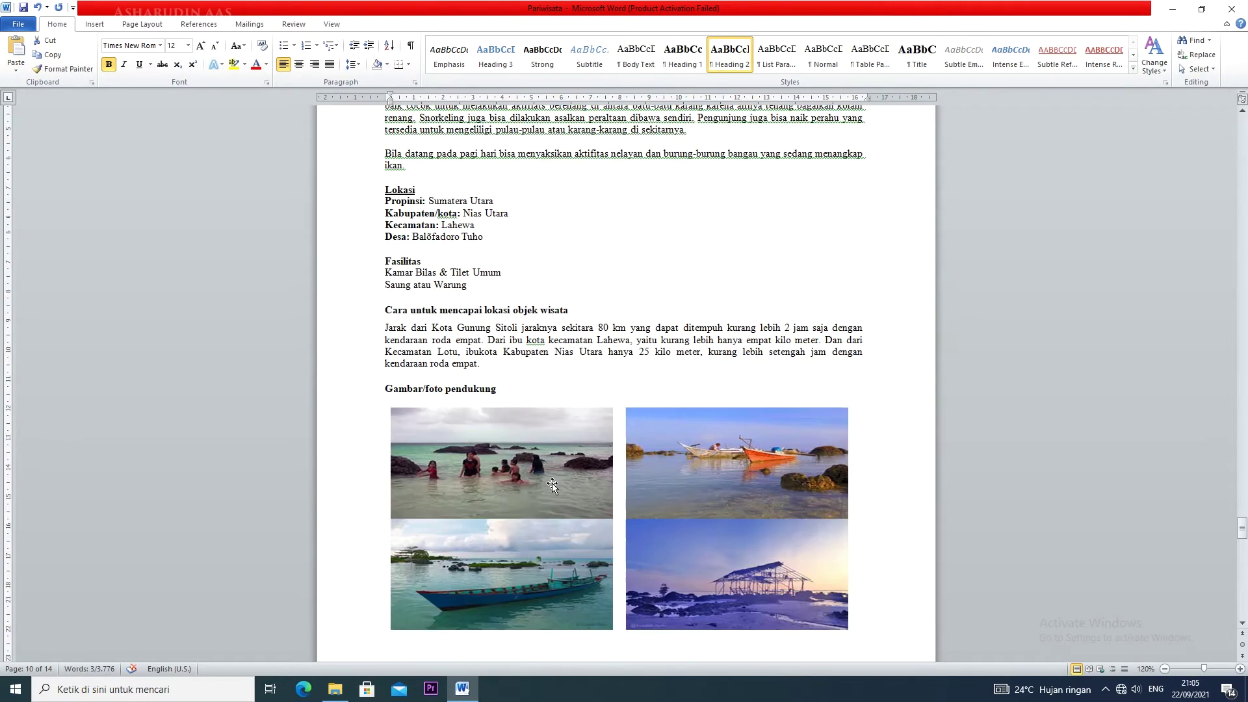
pyautogui.scroll(8, 552, 482)
pyautogui.scroll(-6, 552, 484)
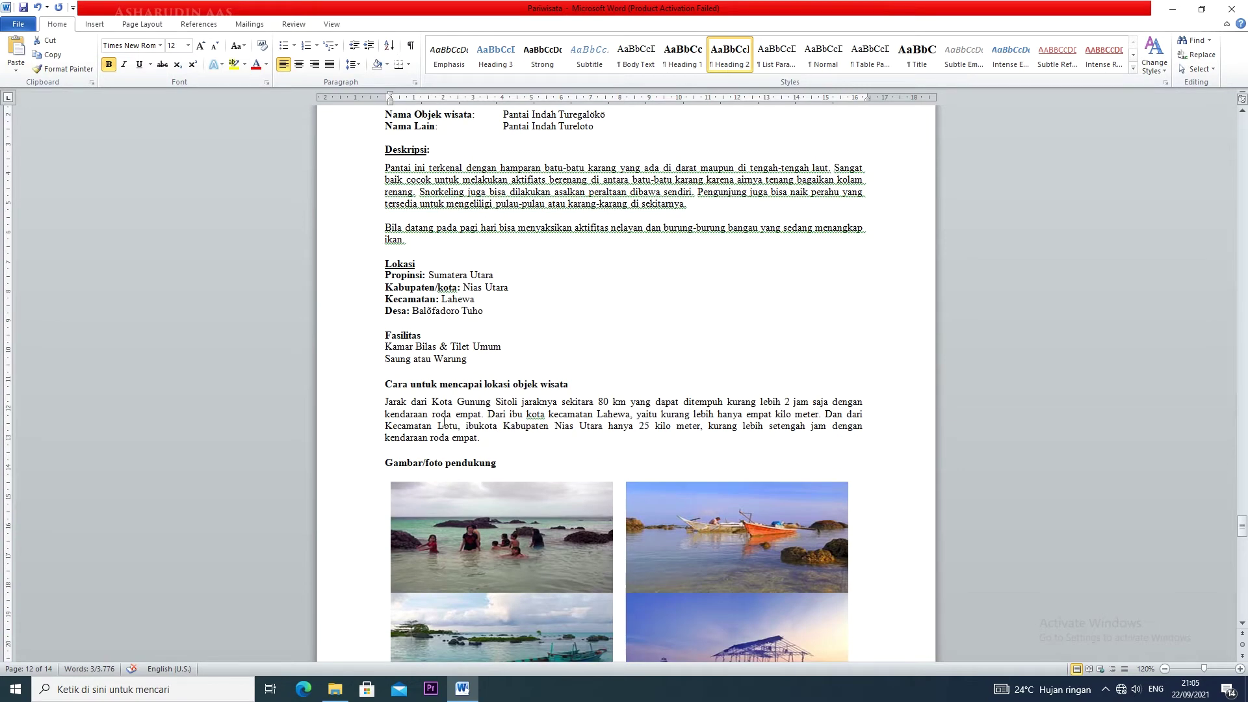
pyautogui.scroll(2, 444, 423)
pyautogui.moveTo(386, 459); pyautogui.dragTo(574, 459)
pyautogui.click(735, 54)
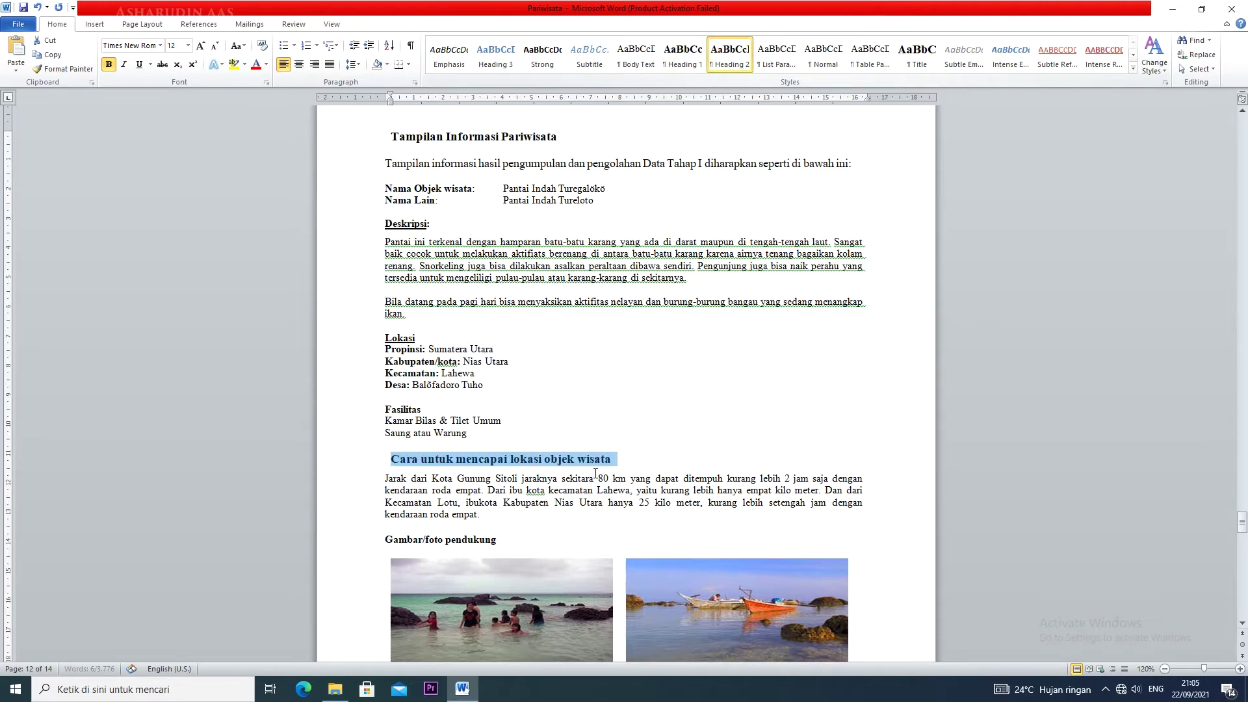
# Step: Apply the Heading 1 style to the headings "SIMPULAN" and "DAFTAR PUSTAKA"
pyautogui.scroll(-18, 583, 423)
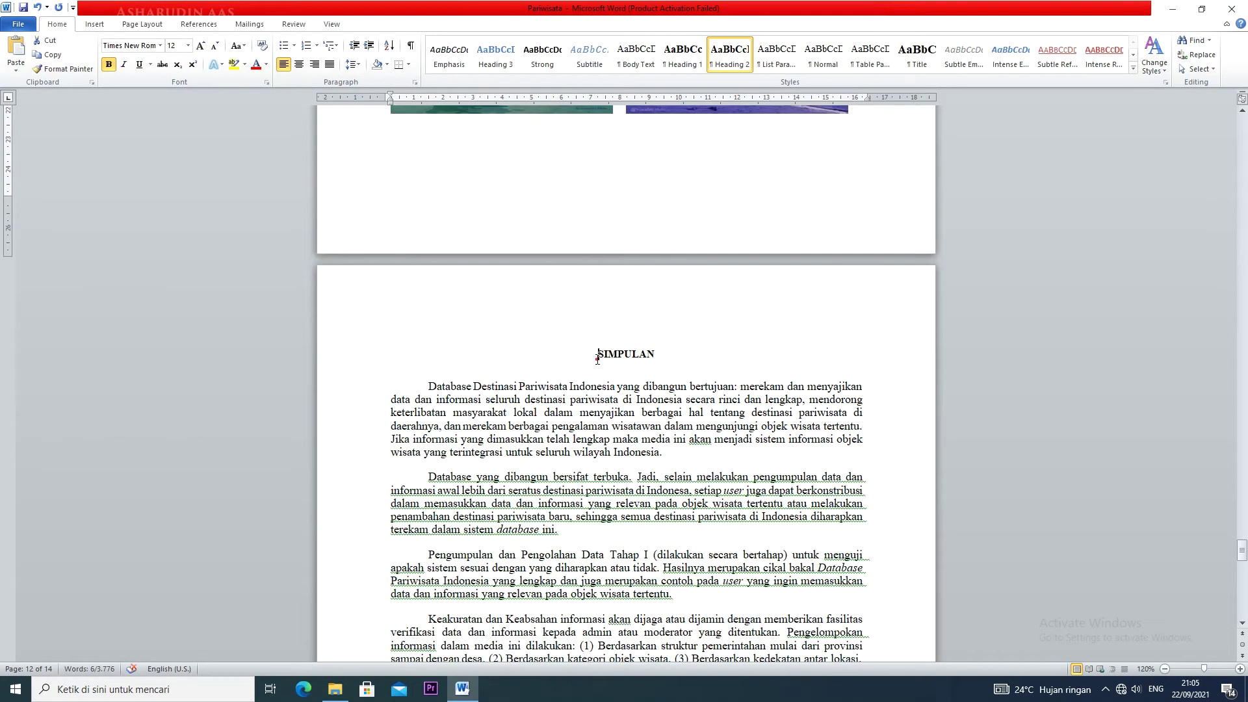
pyautogui.moveTo(597, 359); pyautogui.dragTo(658, 356)
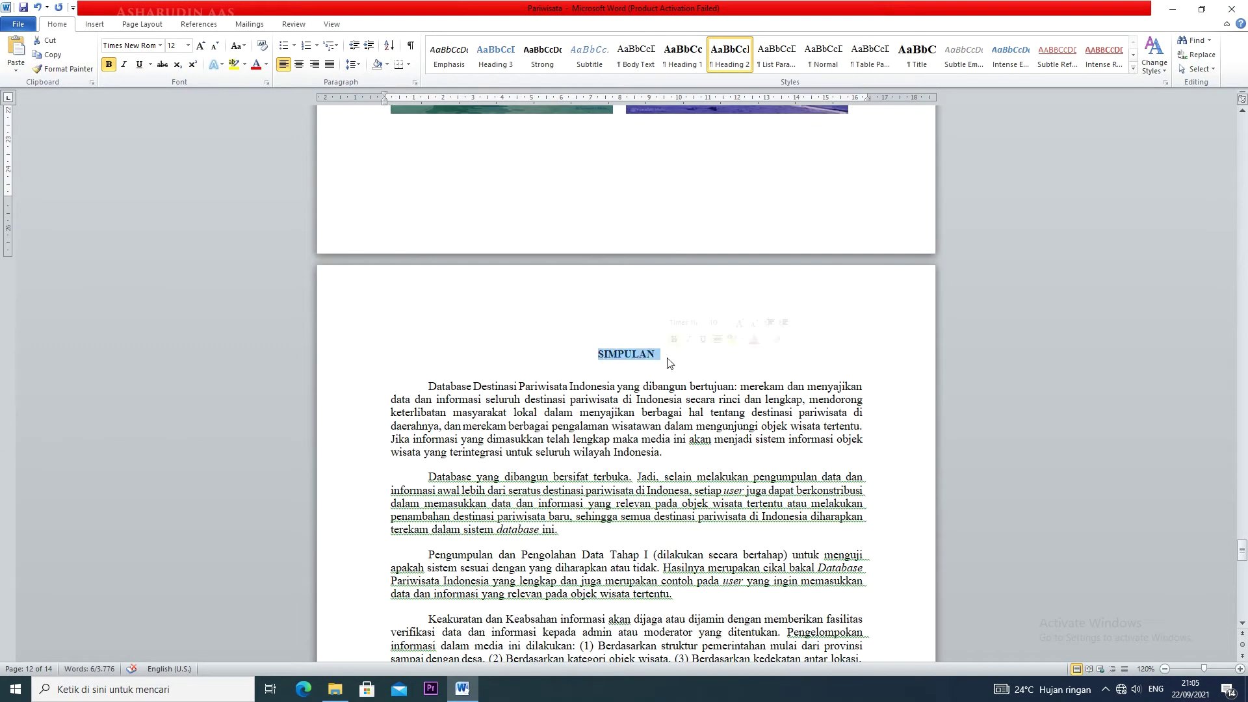
pyautogui.click(684, 63)
pyautogui.scroll(-20, 699, 516)
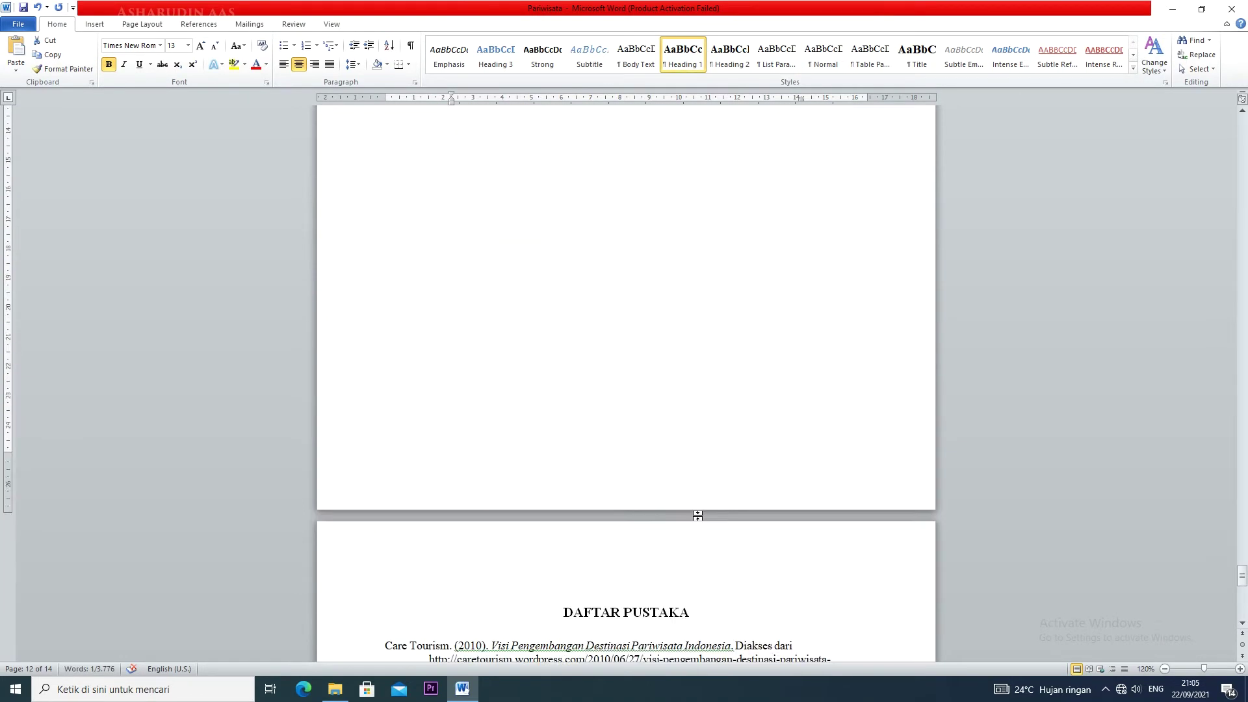
pyautogui.moveTo(559, 317); pyautogui.dragTo(698, 321)
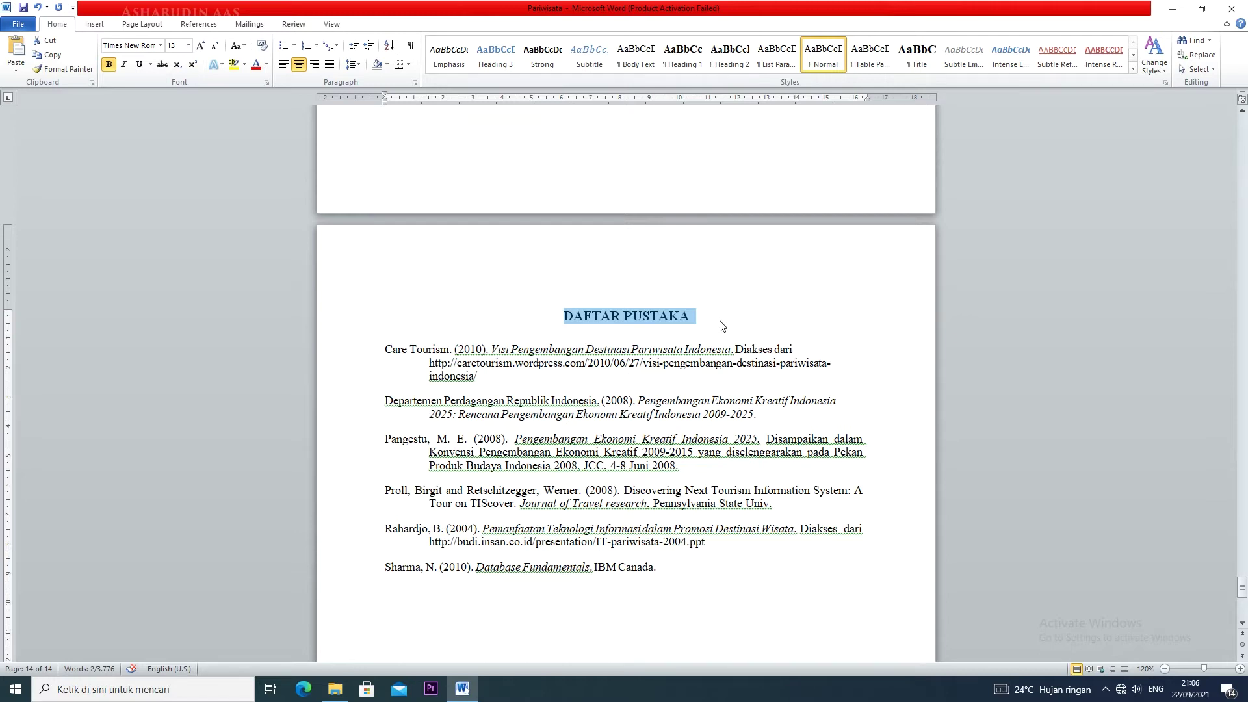
pyautogui.click(683, 56)
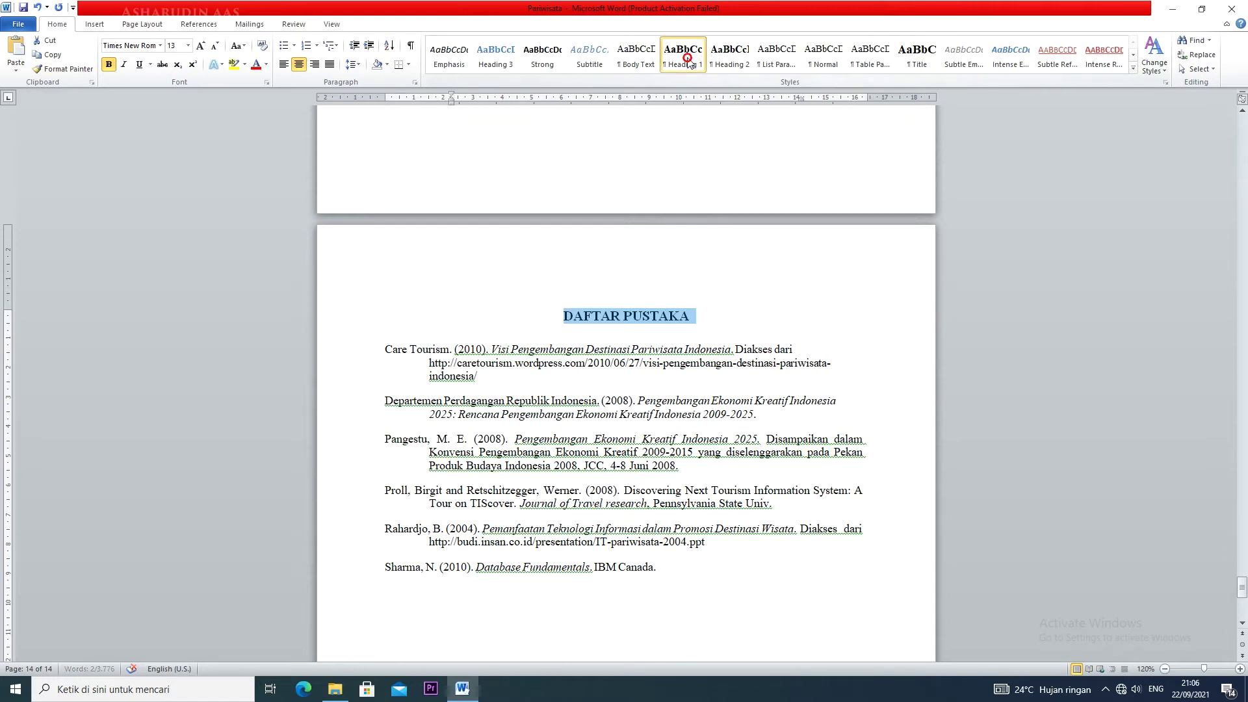
pyautogui.click(733, 336)
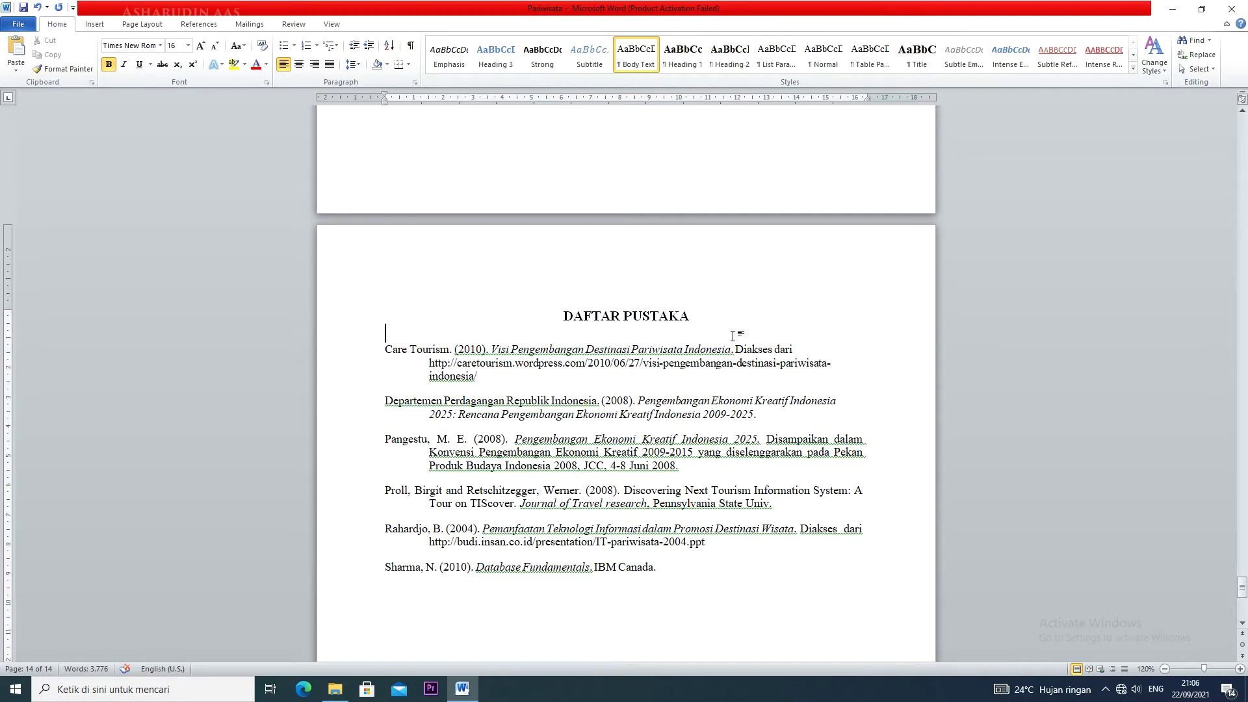
# Step: Insert the built-in Automatic Table 2 table of contents on the empty line above the "PENDAHULUAN" heading
pyautogui.scroll(10, 732, 335)
pyautogui.moveTo(1242, 574); pyautogui.dragTo(1245, 139)
pyautogui.scroll(-18, 686, 601)
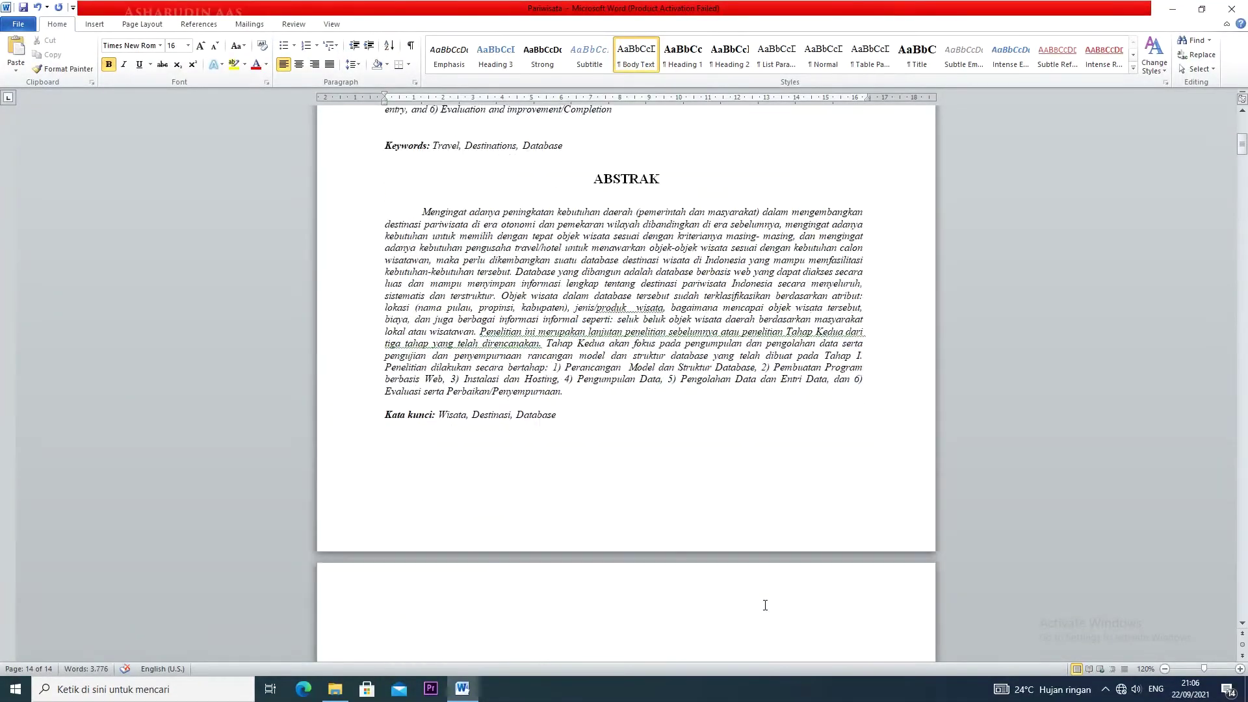
pyautogui.click(609, 272)
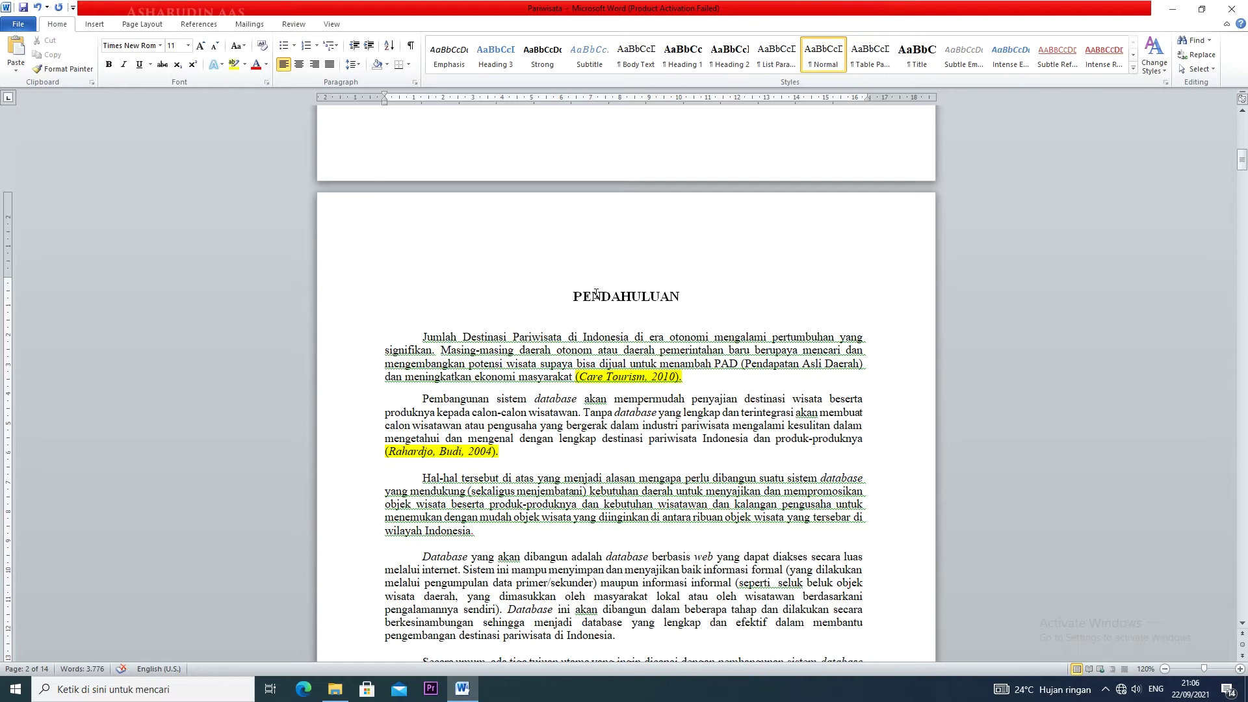
pyautogui.click(209, 26)
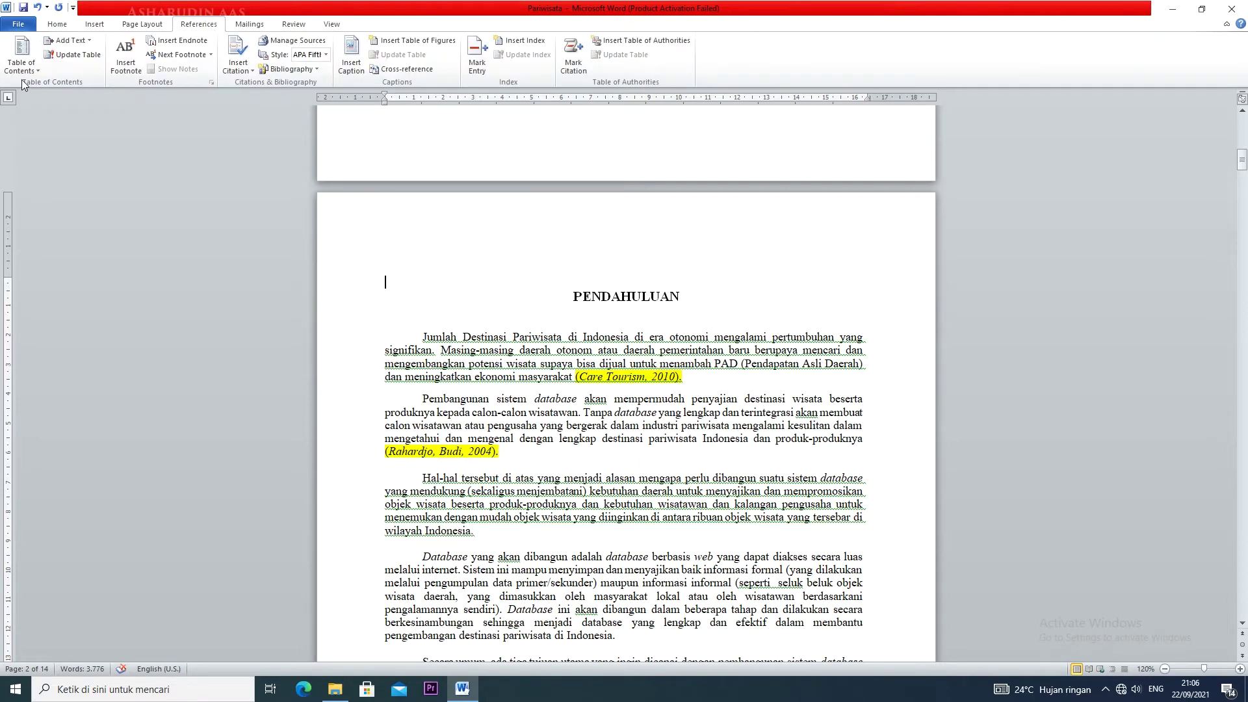
pyautogui.click(38, 70)
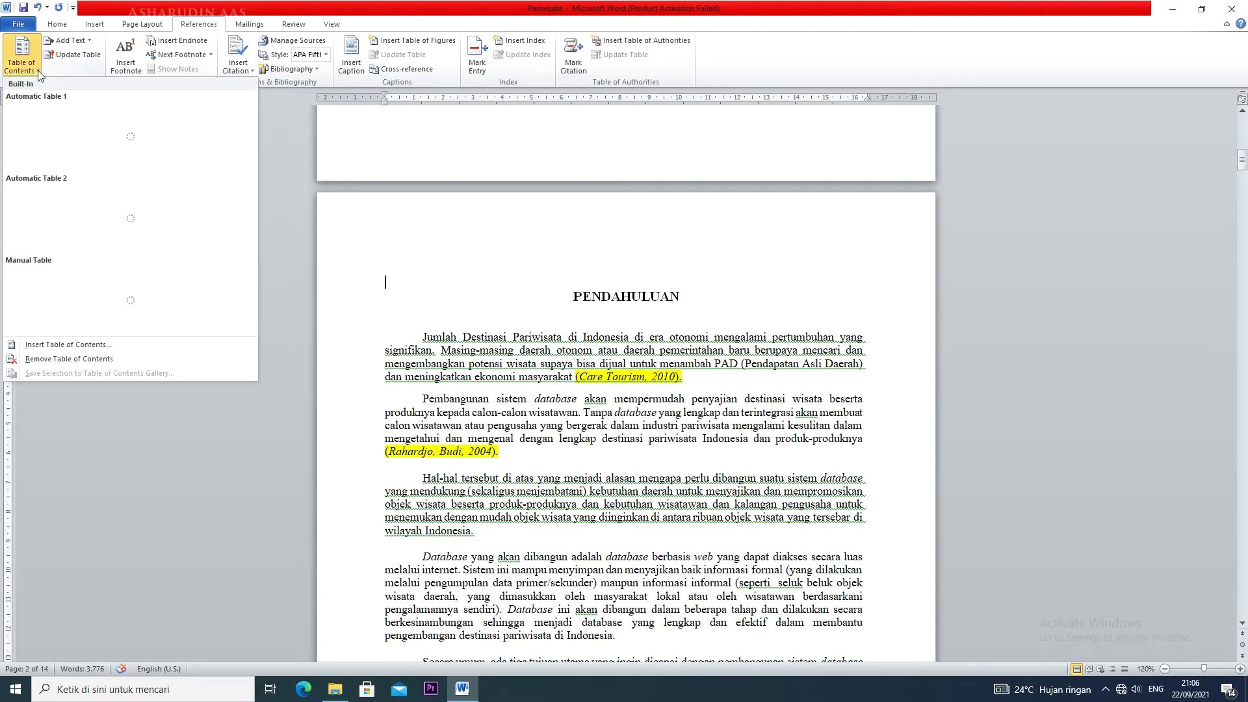
pyautogui.click(74, 191)
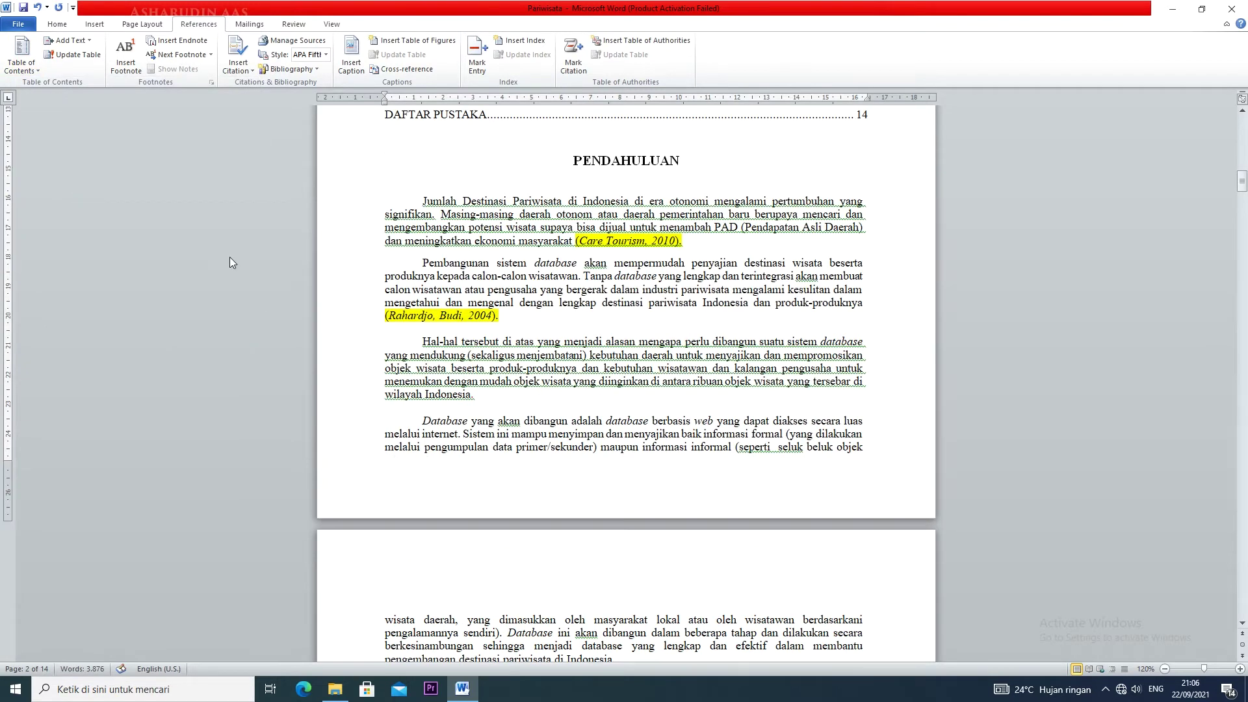
pyautogui.scroll(8, 364, 299)
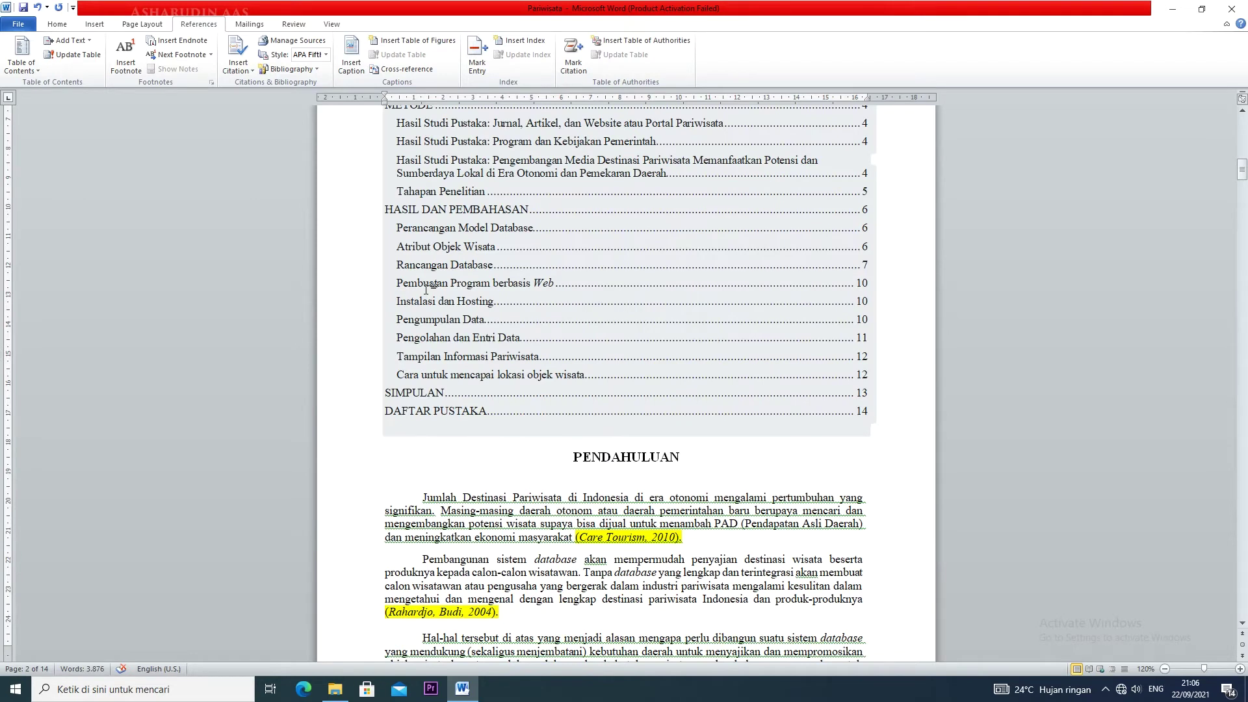
pyautogui.scroll(7, 425, 289)
pyautogui.scroll(-1, 567, 294)
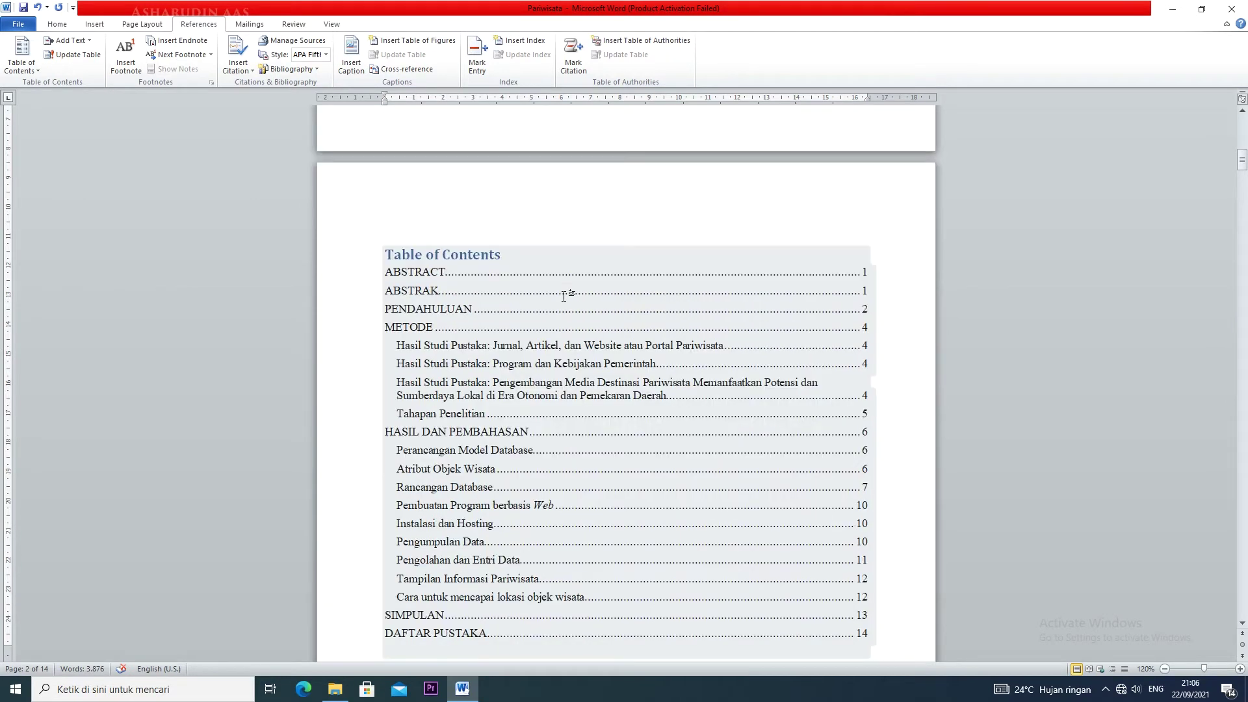
pyautogui.click(460, 259)
pyautogui.click(723, 210)
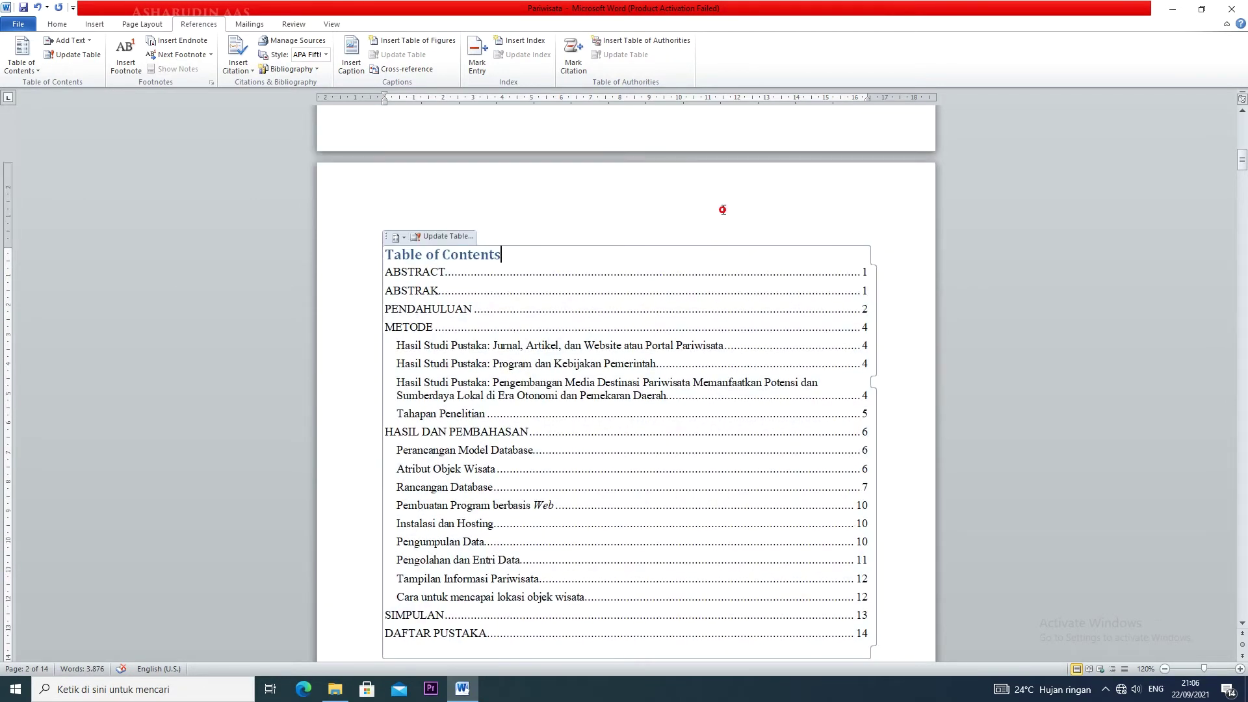
# Step: Insert blank lines before the "PENDAHULUAN" heading to push it onto the page after the table of contents
pyautogui.scroll(-3, 724, 210)
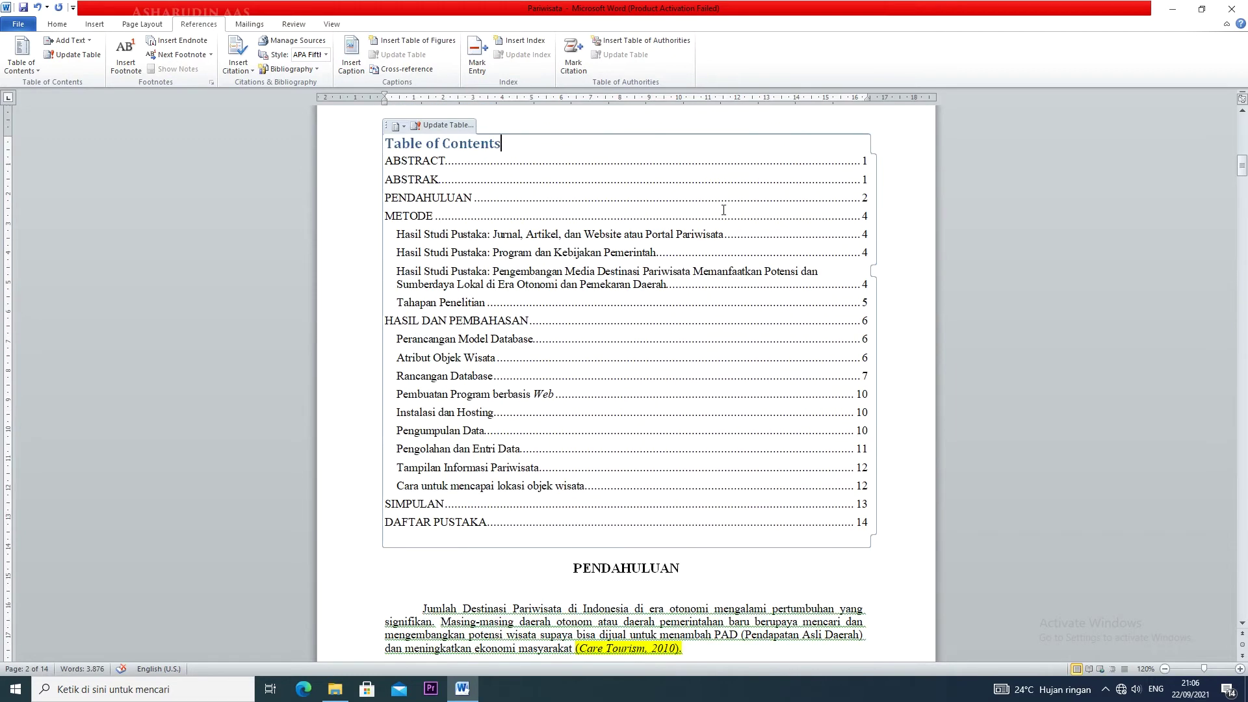
pyautogui.scroll(-8, 724, 210)
pyautogui.click(573, 275)
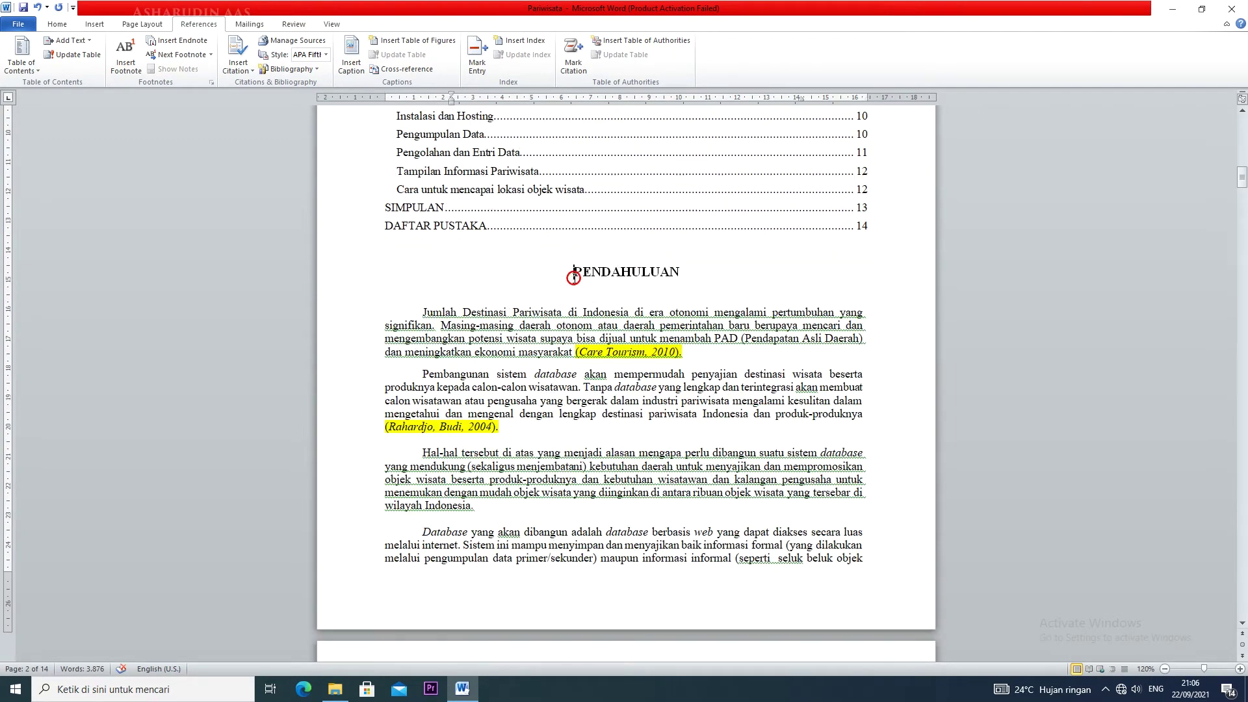
pyautogui.press('Return')
pyautogui.press('Return')
pyautogui.press('Return')
pyautogui.press('Return')
pyautogui.press('Return')
pyautogui.press('Return')
pyautogui.press('Return')
pyautogui.press('Return')
pyautogui.press('Return')
pyautogui.press('Return')
pyautogui.press('Return')
pyautogui.press('Return')
pyautogui.press('Return')
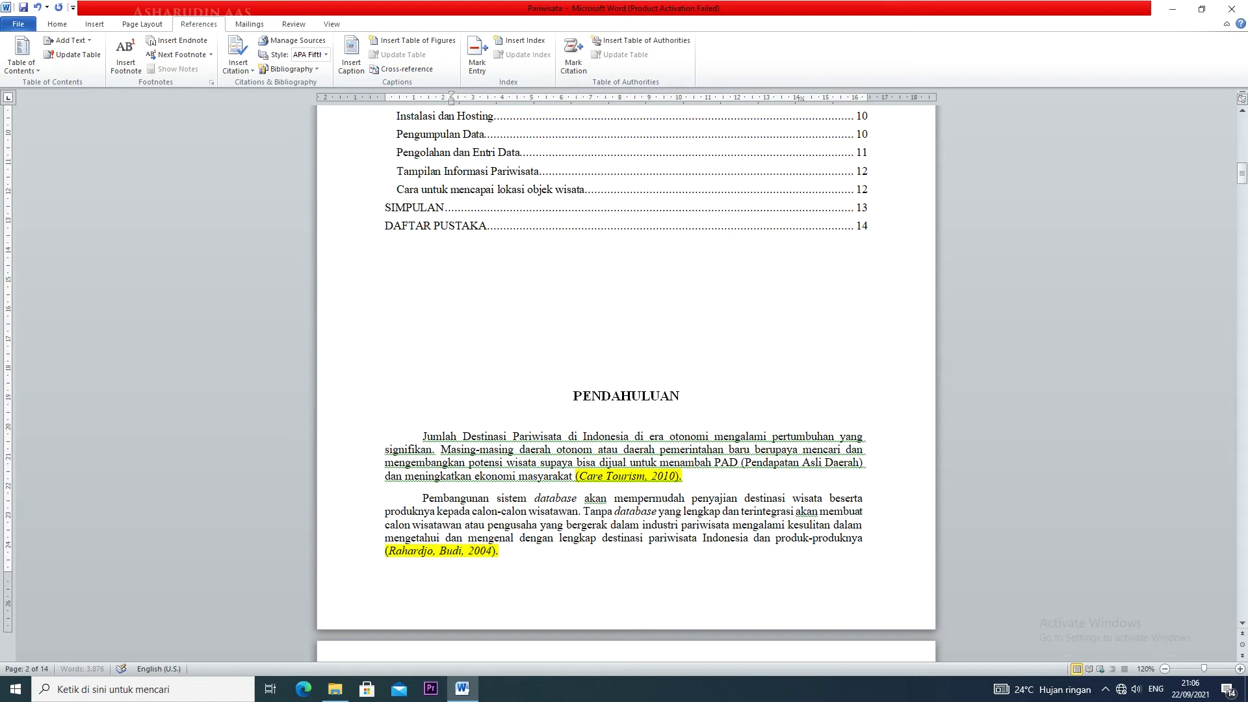
pyautogui.press('Return')
pyautogui.press('Return')
pyautogui.press('Return')
pyautogui.press('Return')
pyautogui.press('Return')
pyautogui.press('Return')
pyautogui.press('Return')
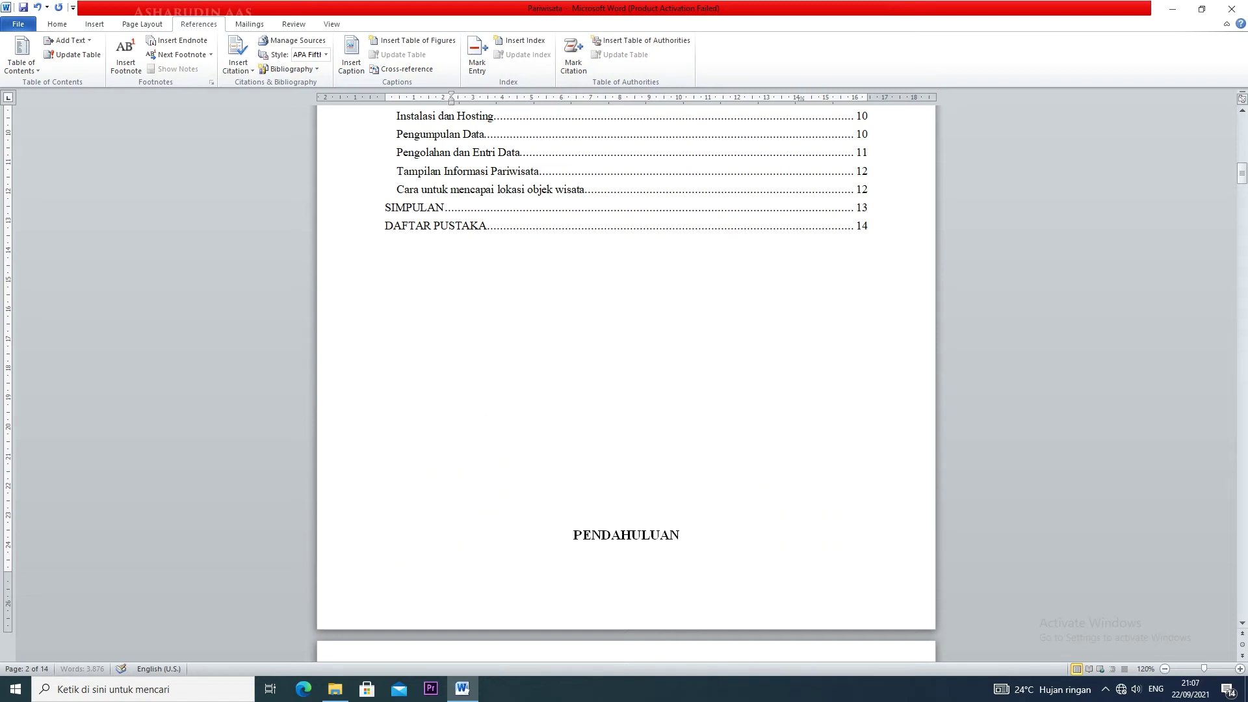
# Step: Replace the table of contents title with "DAFTAR ISI"
pyautogui.scroll(15, 626, 383)
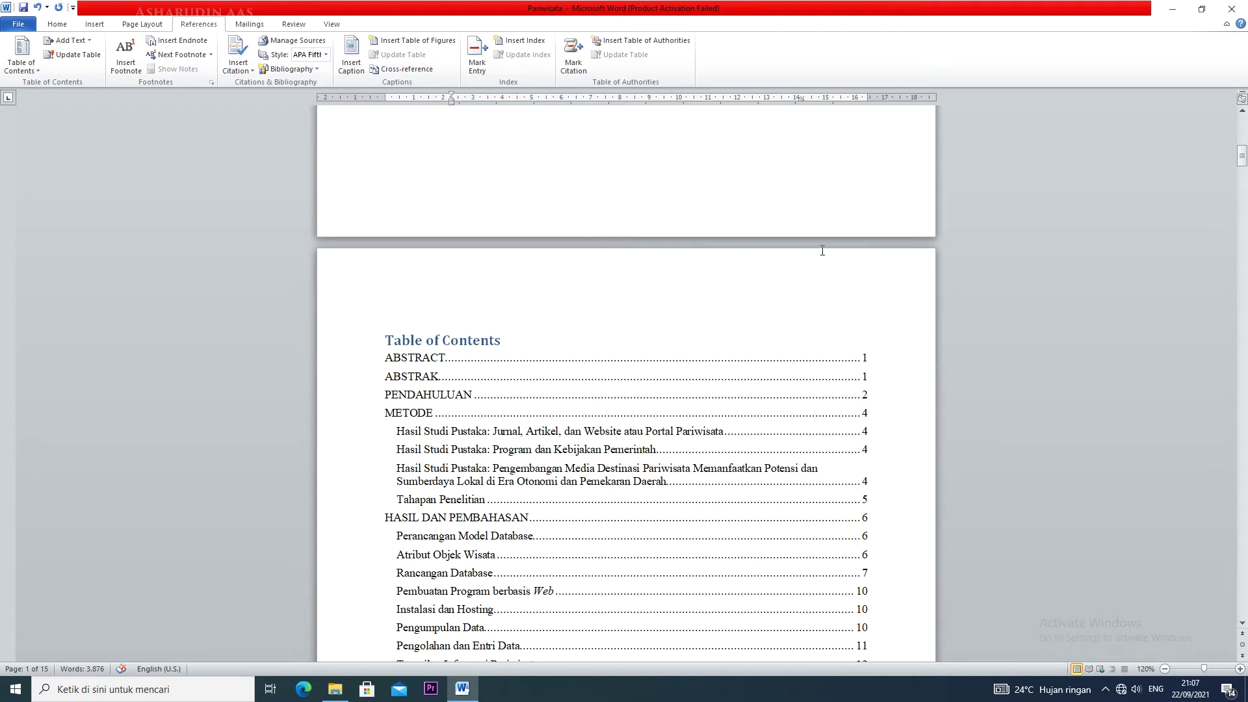
pyautogui.click(397, 337)
pyautogui.moveTo(507, 340); pyautogui.dragTo(386, 344)
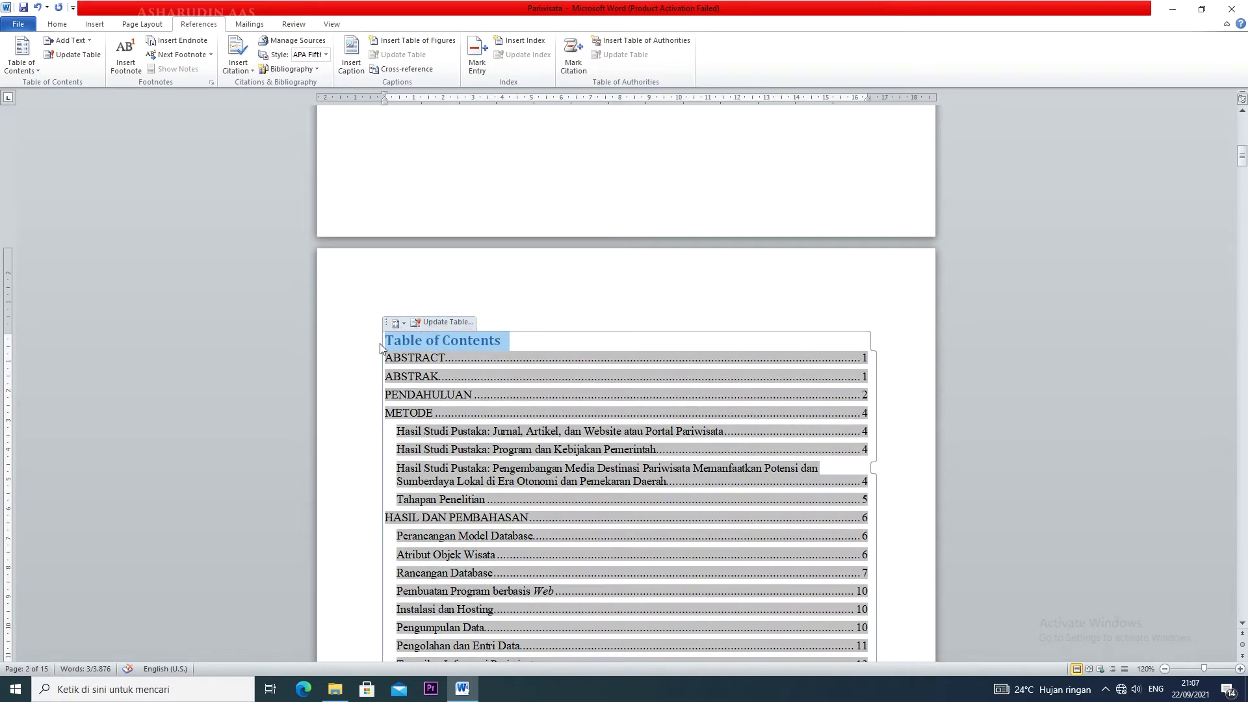
pyautogui.write('DAT')
pyautogui.press('BackSpace')
pyautogui.write('FTAR')
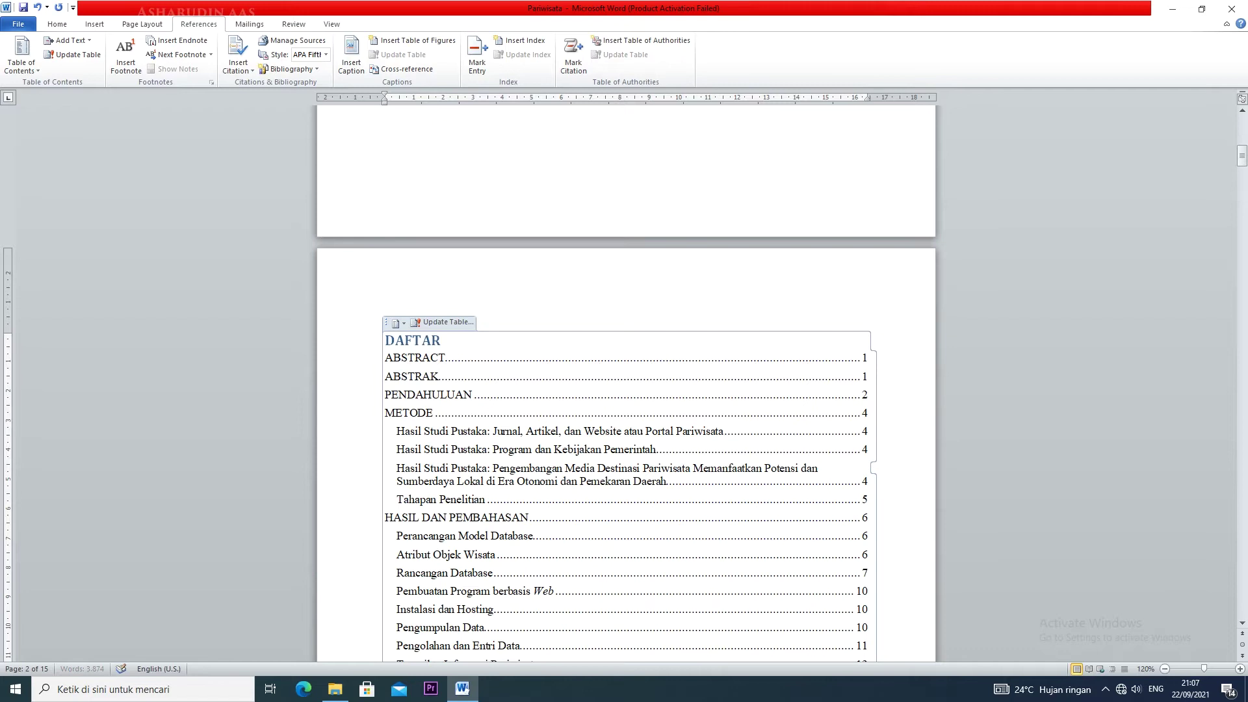
pyautogui.write(' ISI')
# Step: Set the "DAFTAR ISI" title's font colour to black and centre it
pyautogui.moveTo(465, 341); pyautogui.dragTo(403, 339)
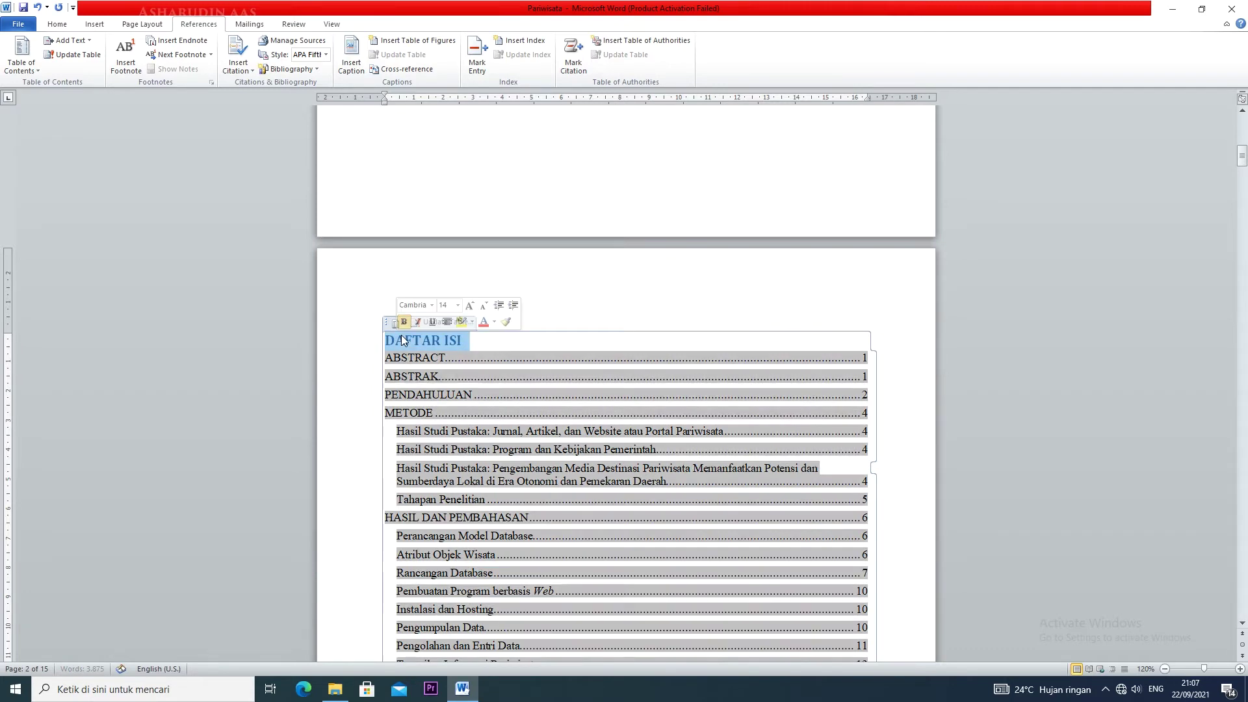
pyautogui.click(494, 321)
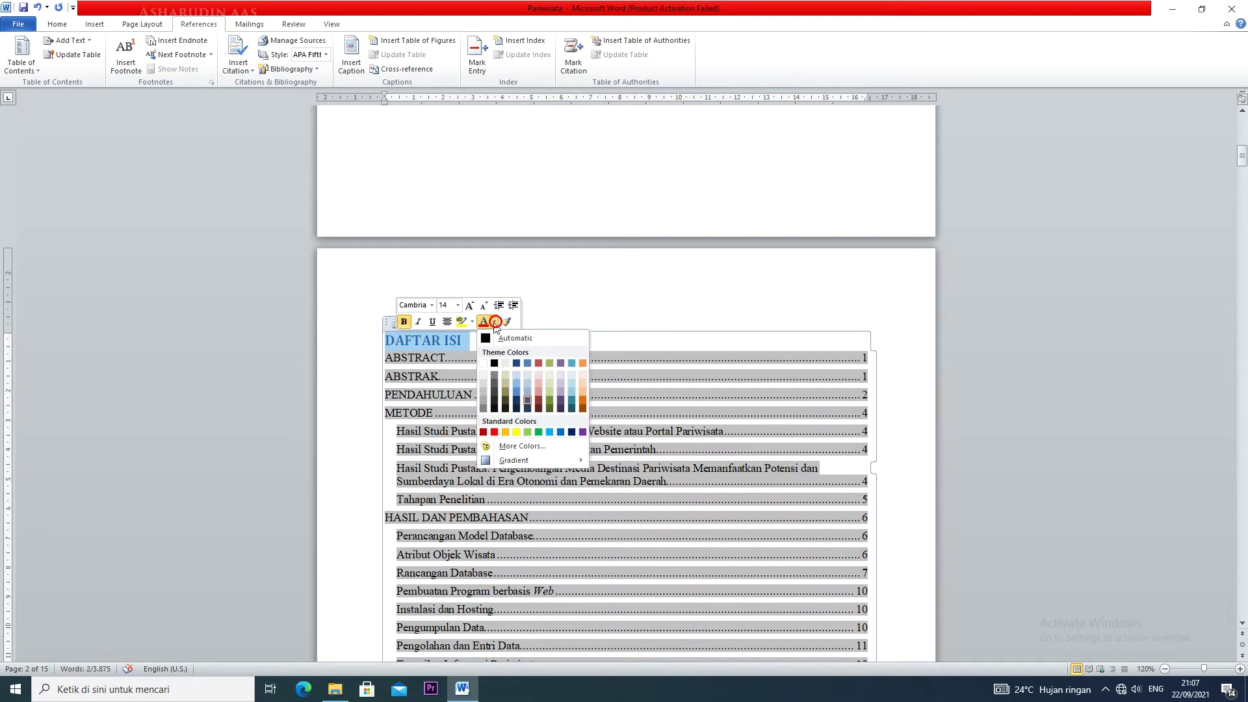
pyautogui.click(494, 362)
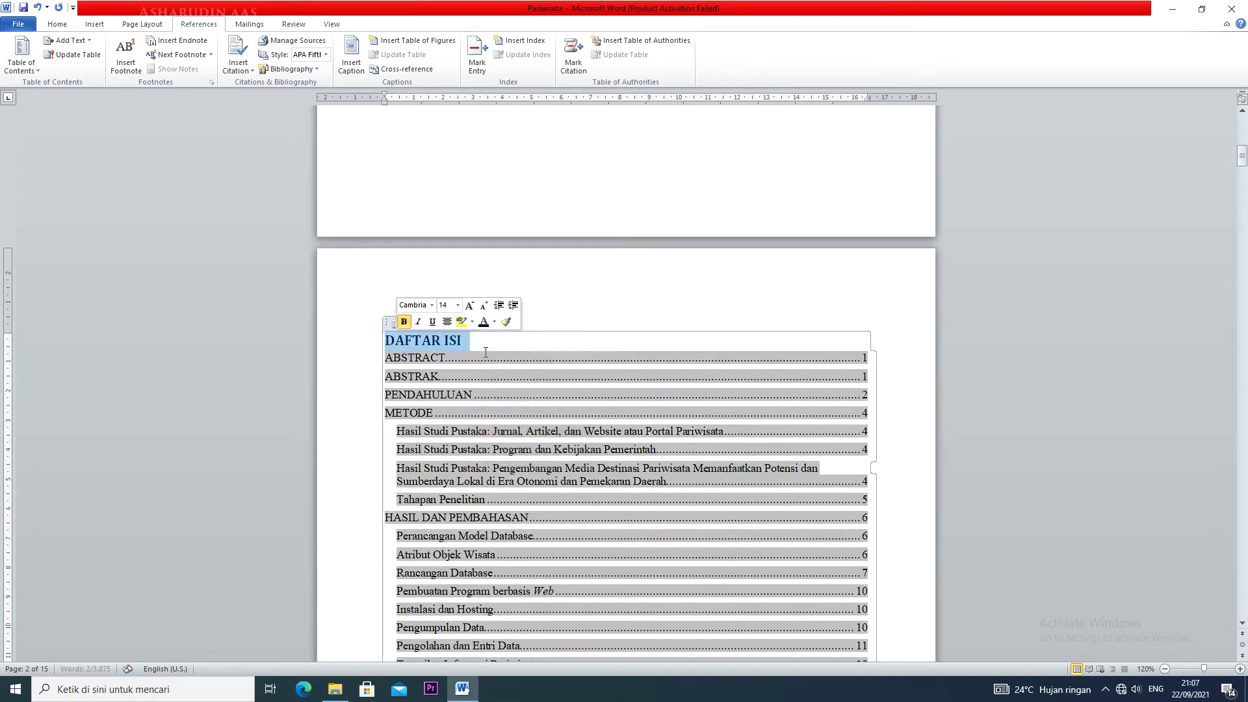
pyautogui.click(447, 322)
pyautogui.click(529, 343)
pyautogui.click(713, 335)
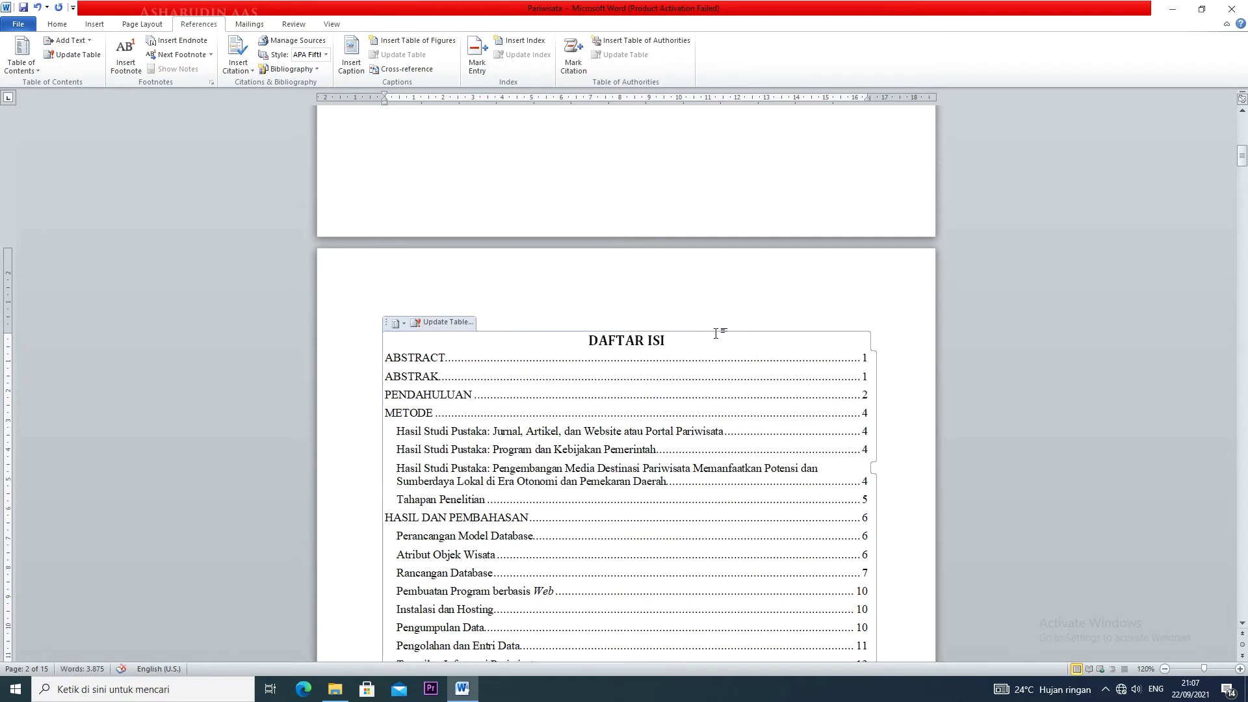
# Step: Review the entries, indentation and page numbers of the table of contents
pyautogui.scroll(-3, 716, 334)
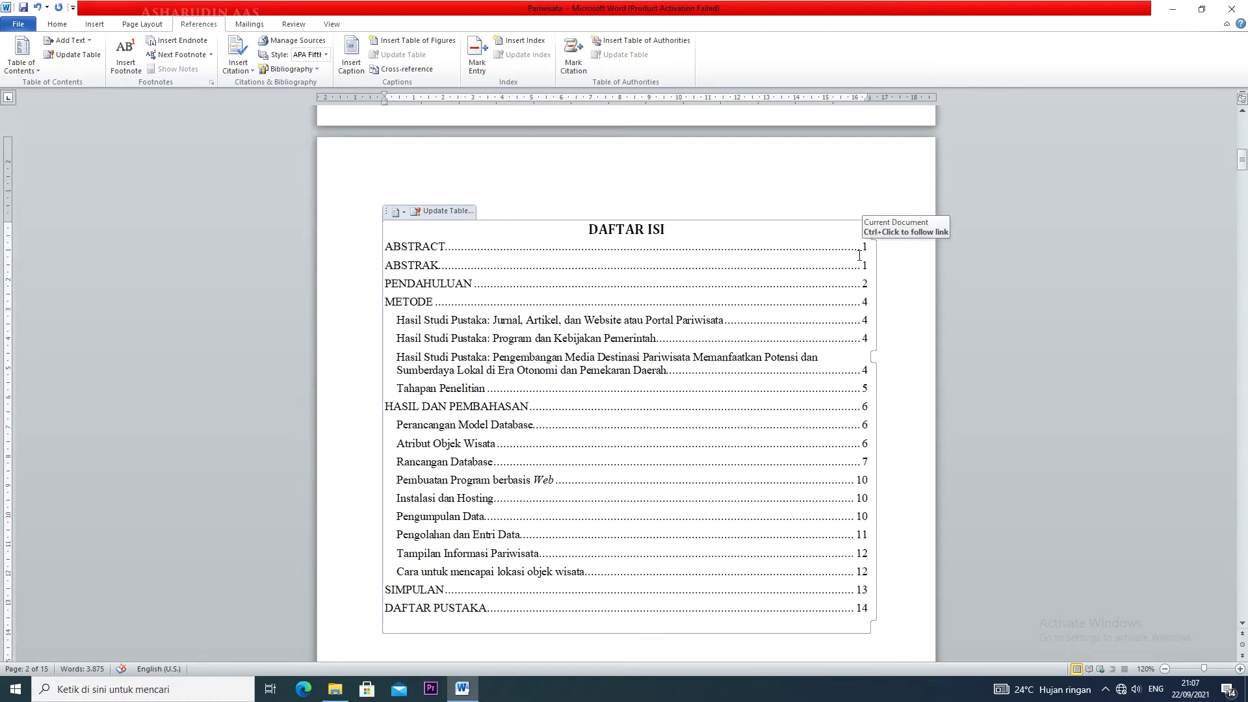
pyautogui.scroll(-6, 859, 256)
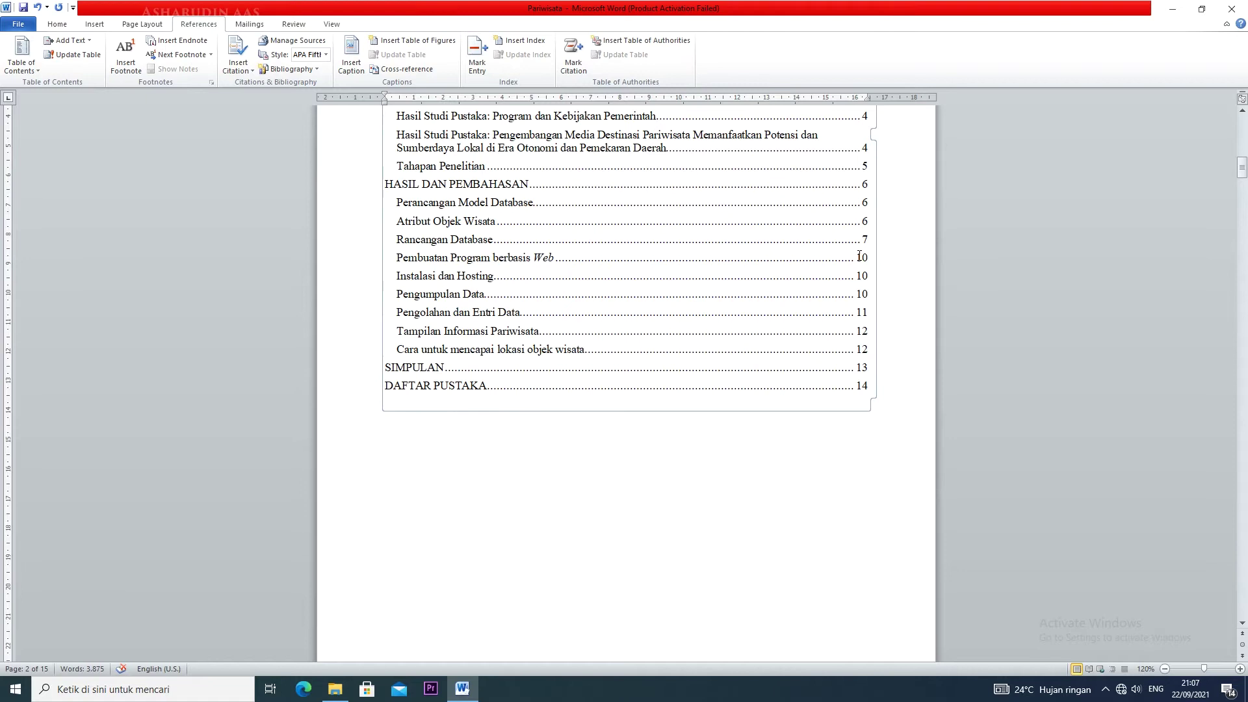
pyautogui.scroll(-5, 860, 256)
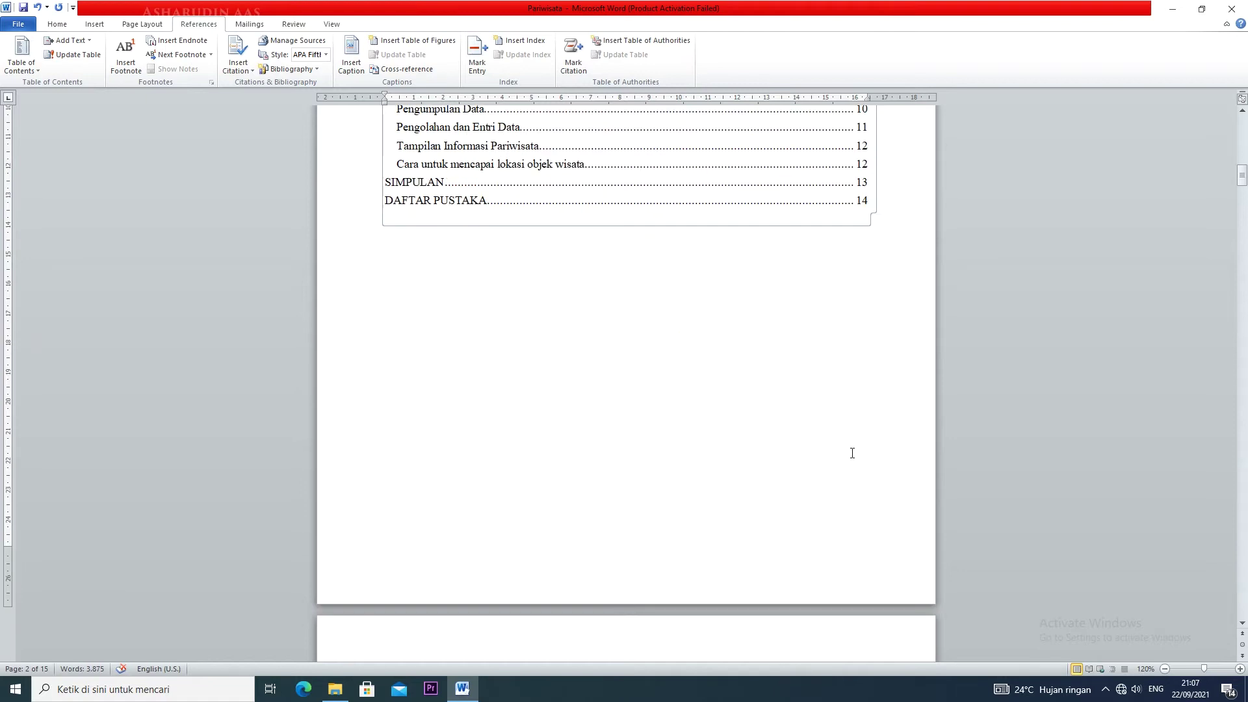
pyautogui.scroll(13, 858, 448)
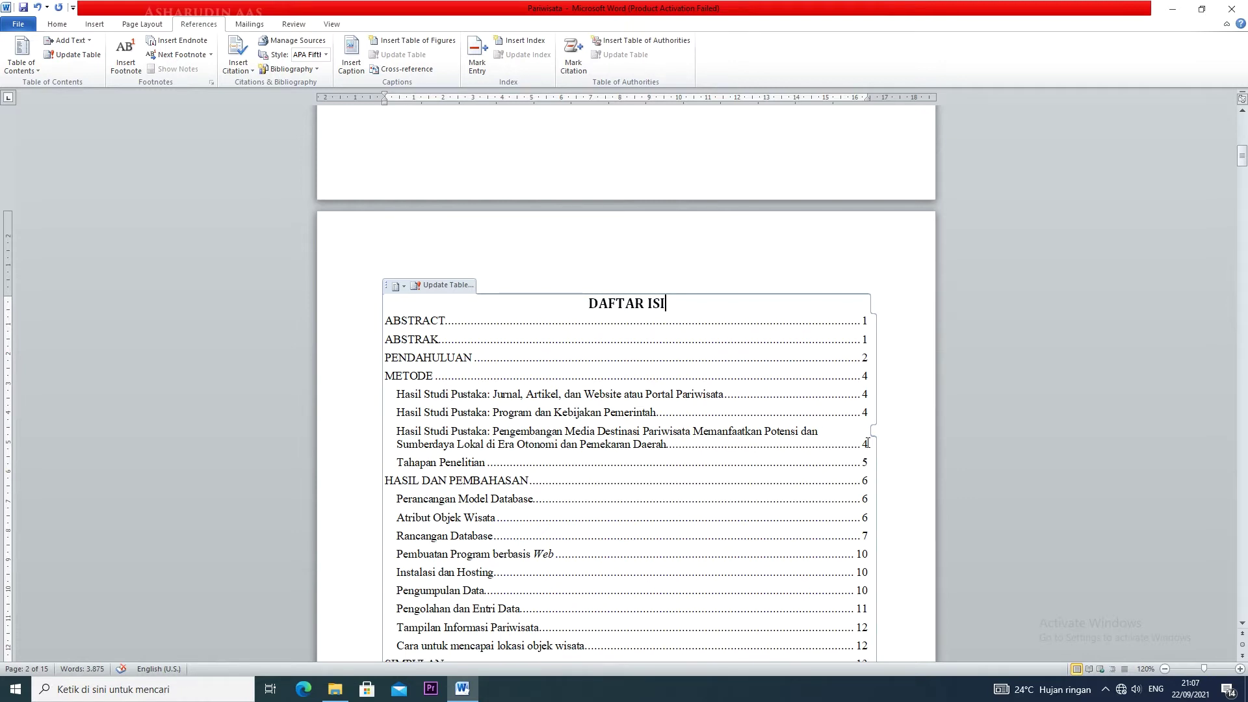
pyautogui.scroll(-5, 840, 476)
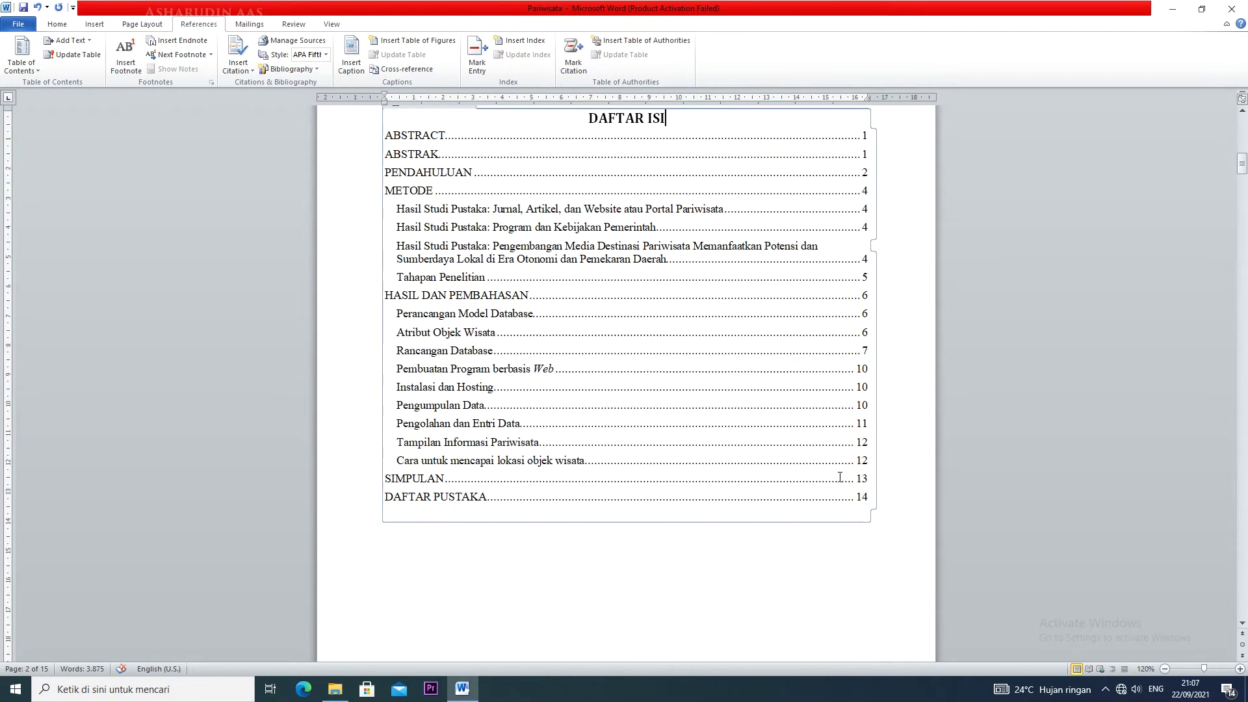
pyautogui.scroll(-3, 840, 477)
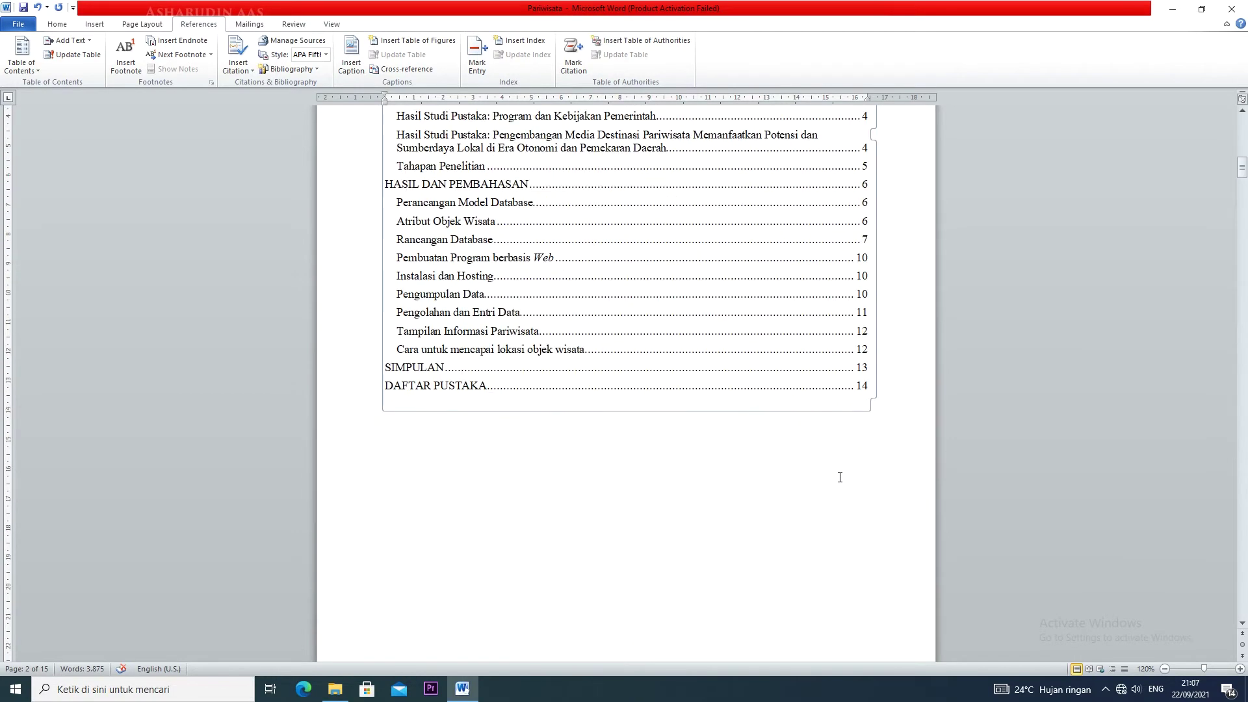
pyautogui.scroll(3, 840, 477)
pyautogui.scroll(3, 840, 476)
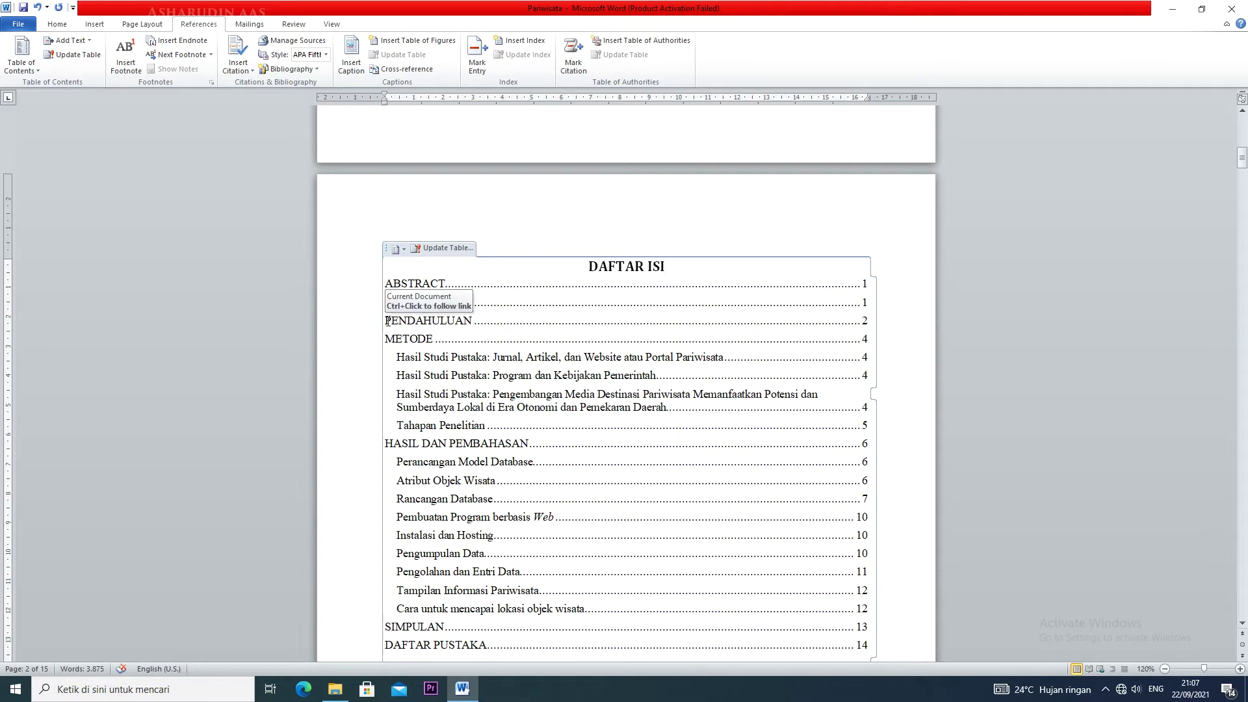
# Step: Insert "BAB 1" before "PENDAHULUAN" in the heading on the page following the table of contents
pyautogui.scroll(-15, 468, 390)
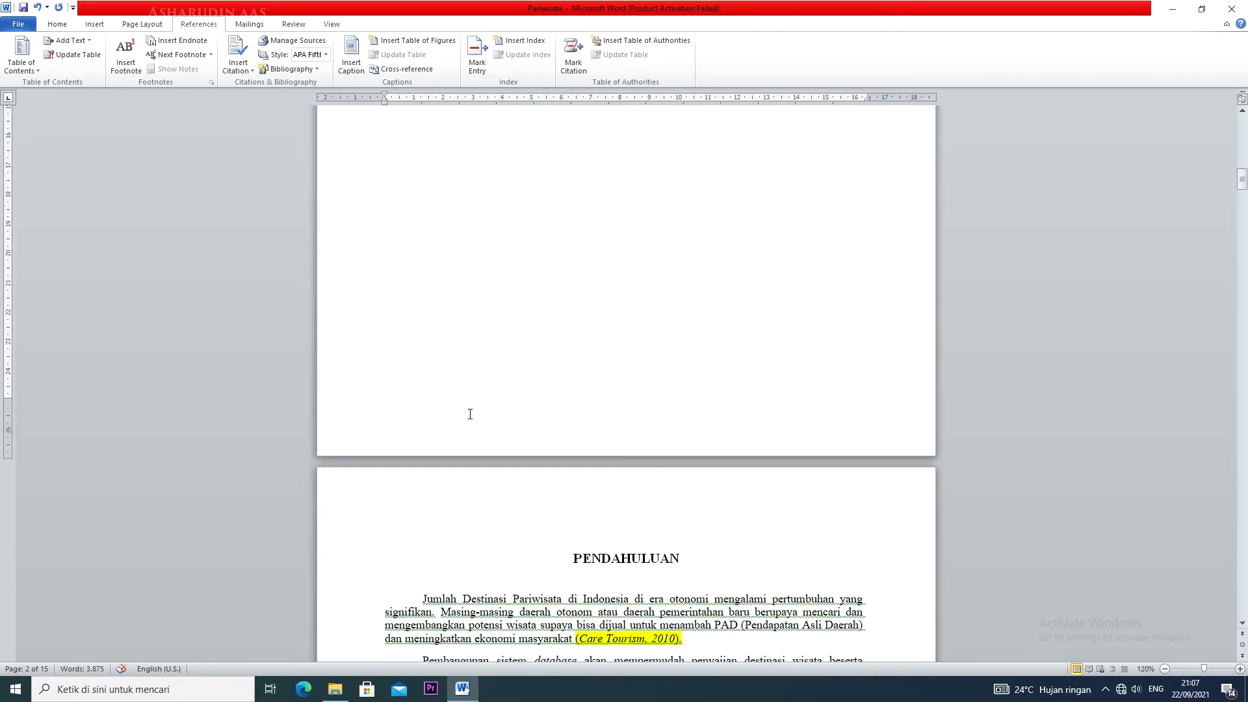
pyautogui.click(573, 336)
pyautogui.write('BAB ')
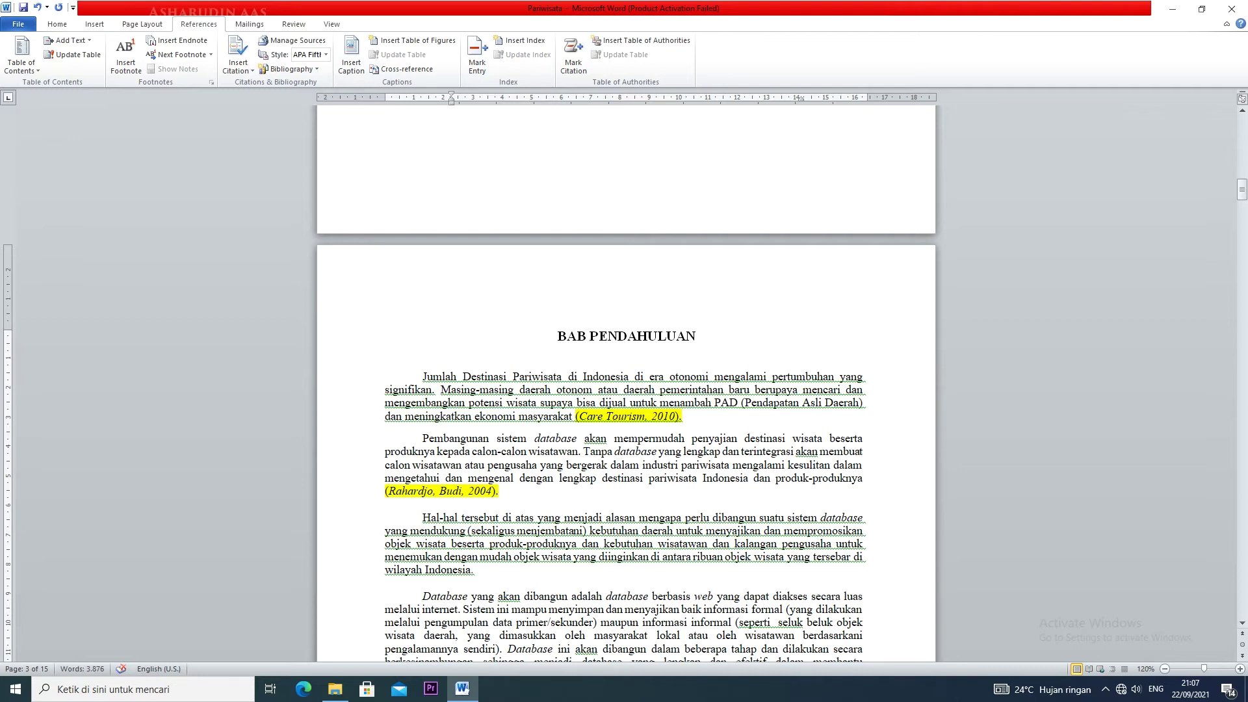
pyautogui.write('1')
pyautogui.click(741, 348)
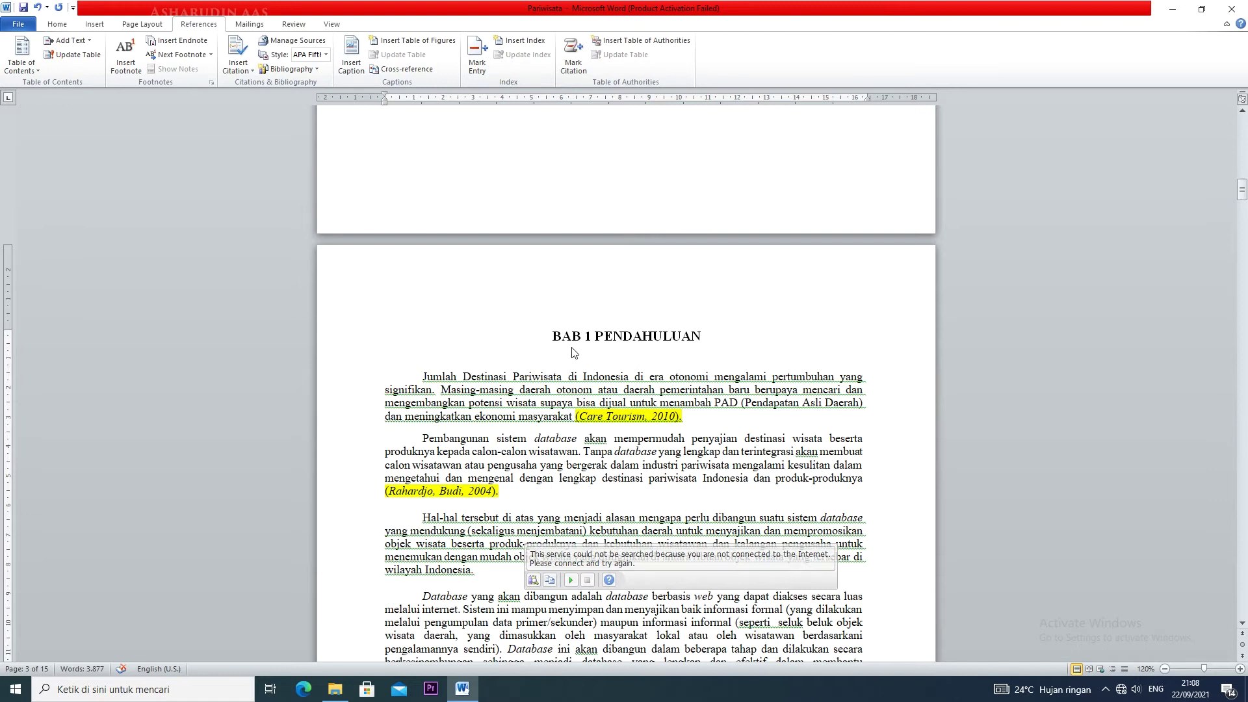
# Step: Update the entire DAFTAR ISI table so it picks up the edited heading text and page numbers
pyautogui.moveTo(557, 339)
pyautogui.moveTo(556, 339); pyautogui.dragTo(715, 329)
pyautogui.scroll(4, 677, 365)
pyautogui.scroll(15, 677, 365)
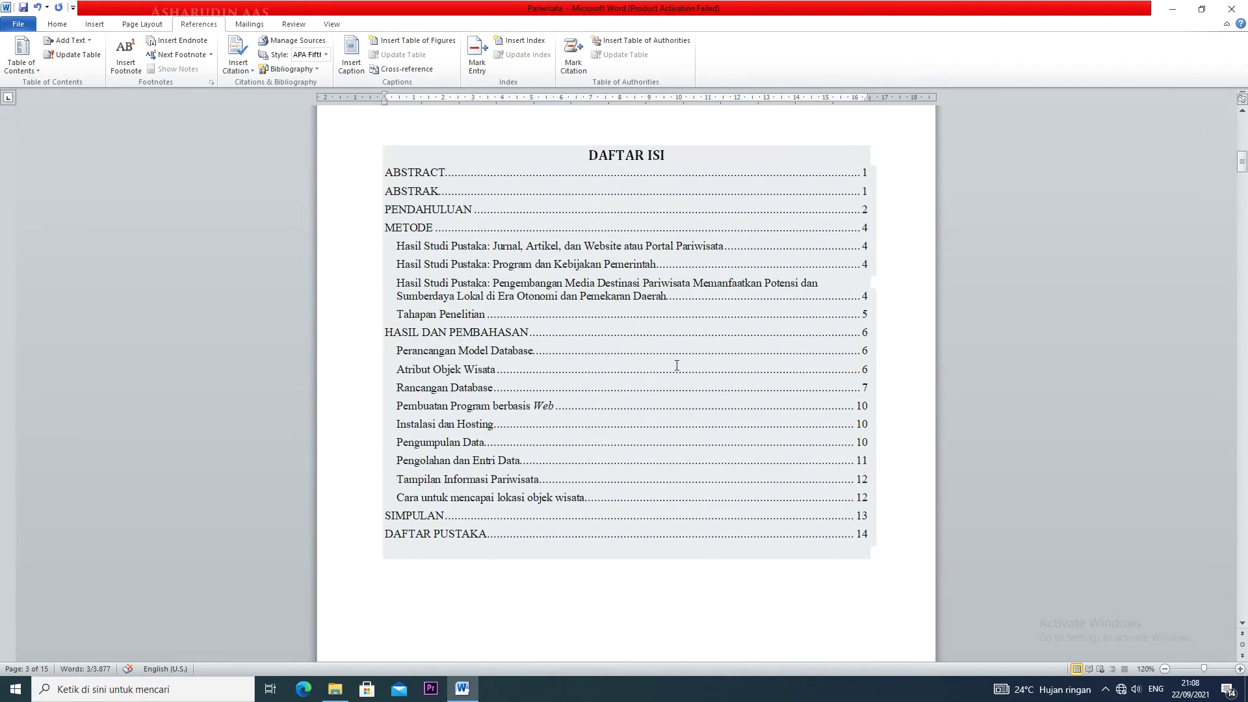
pyautogui.scroll(3, 672, 346)
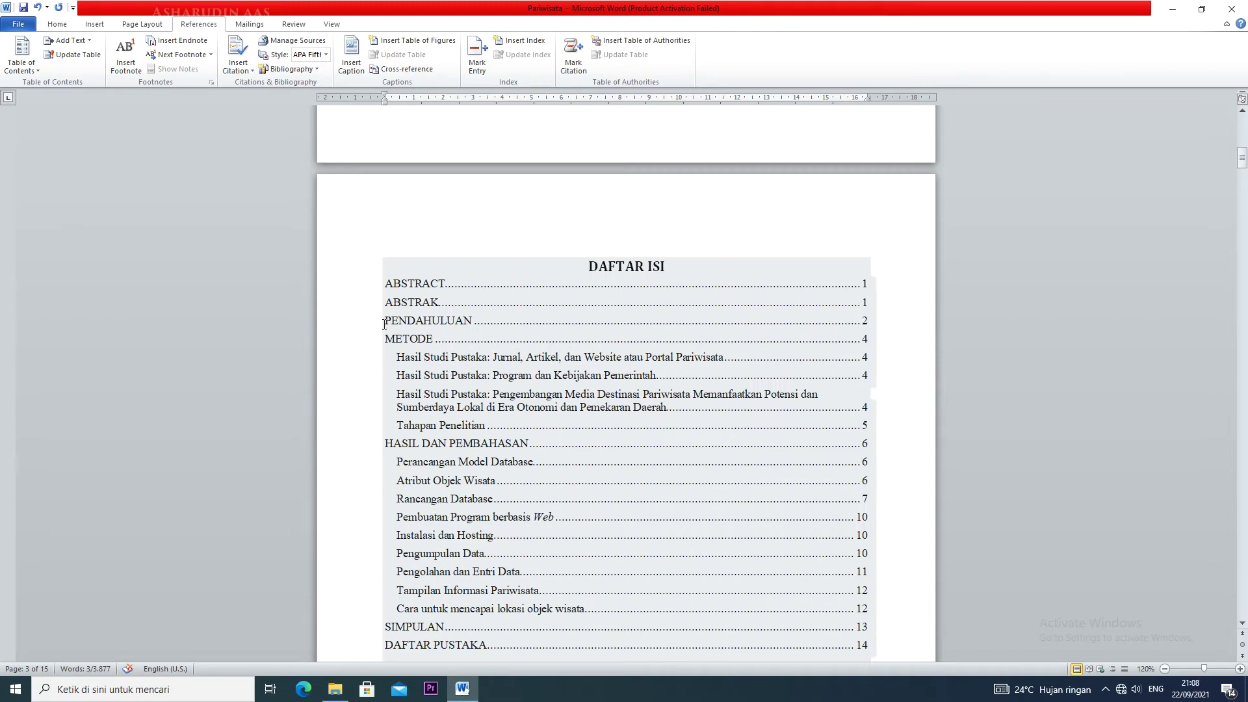
pyautogui.click(457, 276)
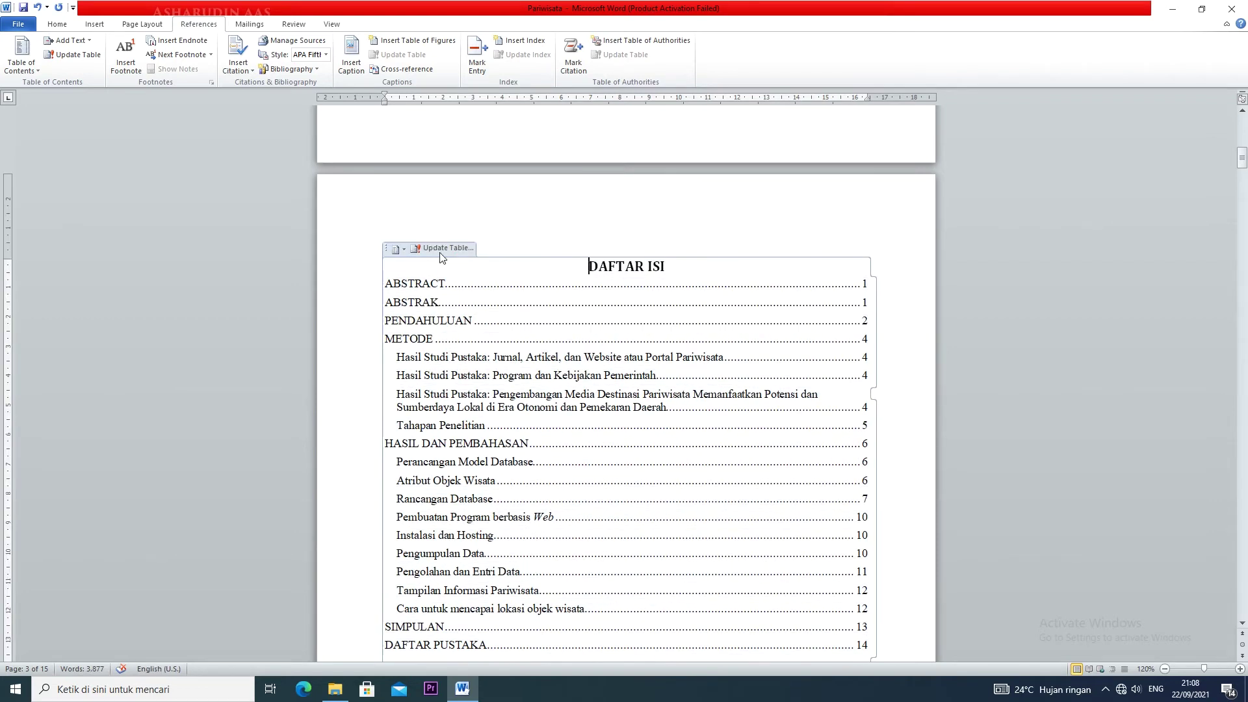
pyautogui.click(439, 251)
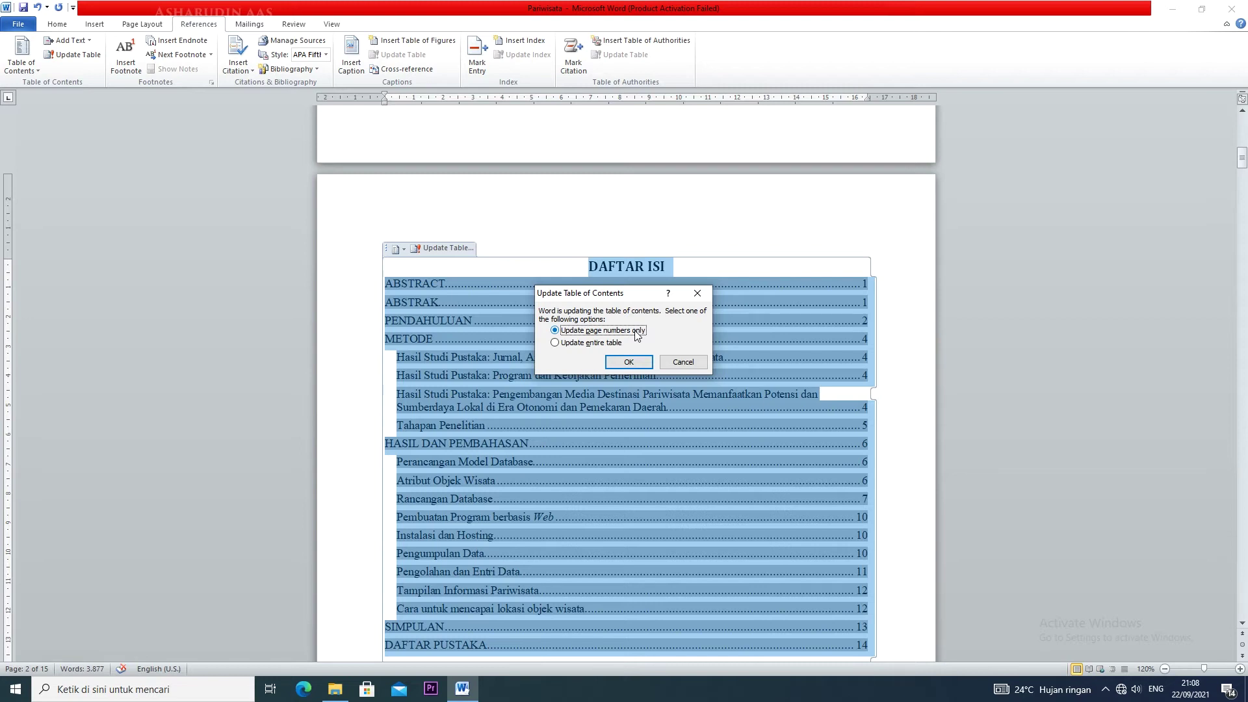
pyautogui.click(555, 345)
pyautogui.click(648, 363)
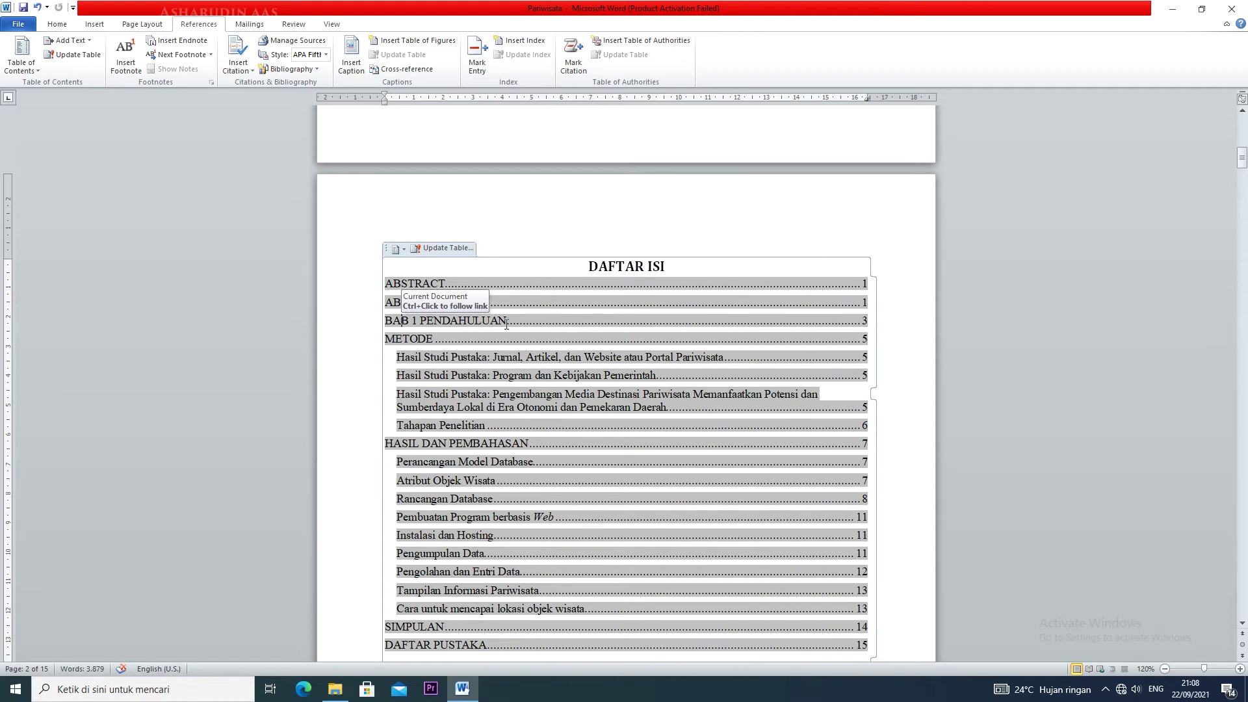
pyautogui.click(854, 425)
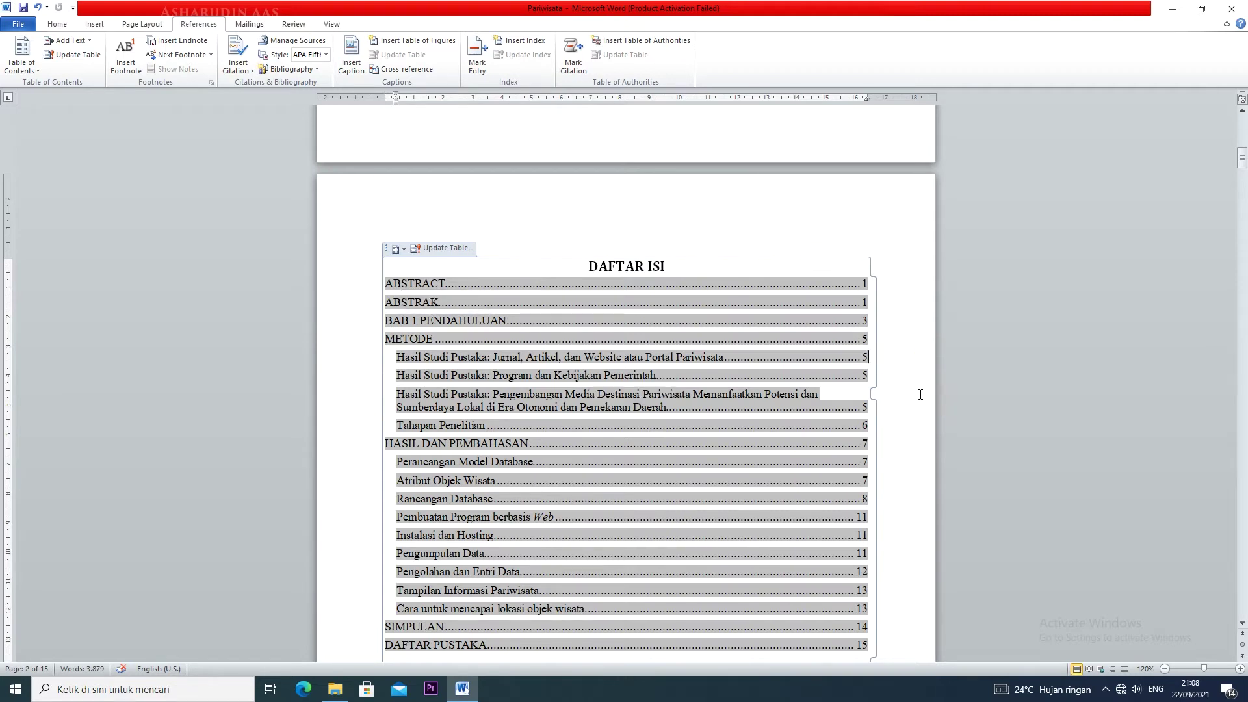
pyautogui.click(787, 252)
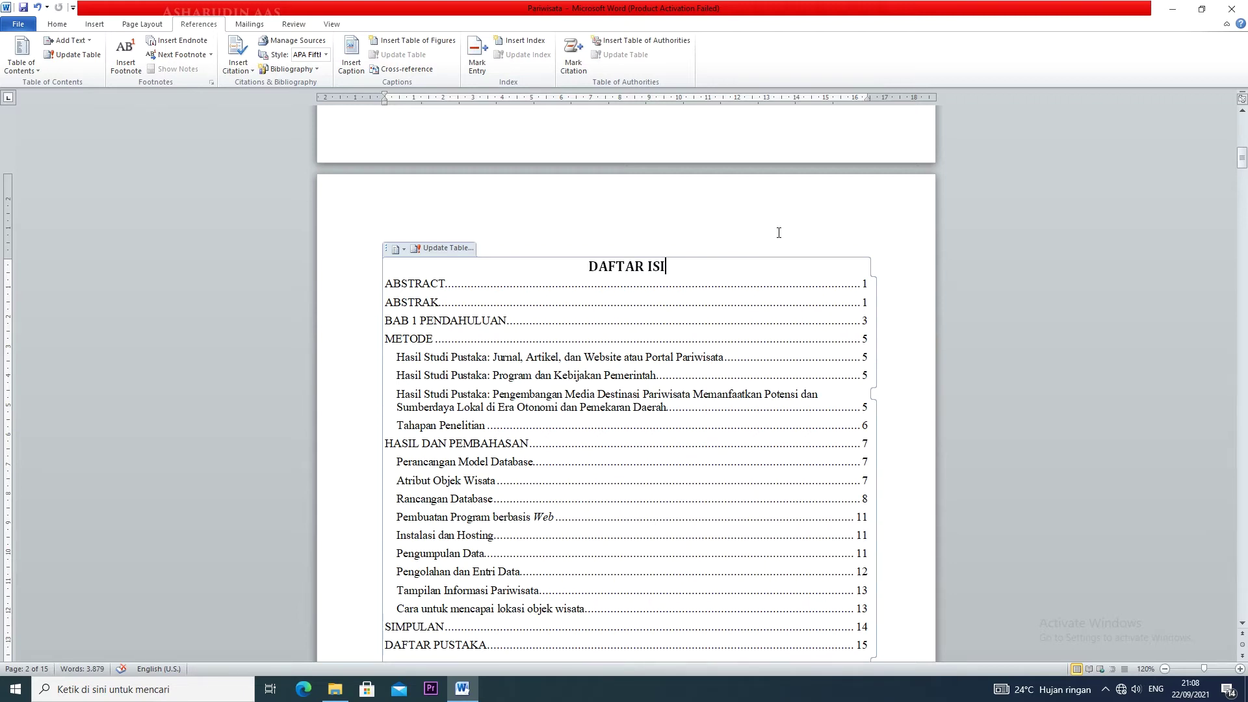
# Step: Follow the table of contents link to the "Cara untuk mencapai lokasi objek wisata" section, then return to the DAFTAR ISI page
pyautogui.scroll(-3, 700, 475)
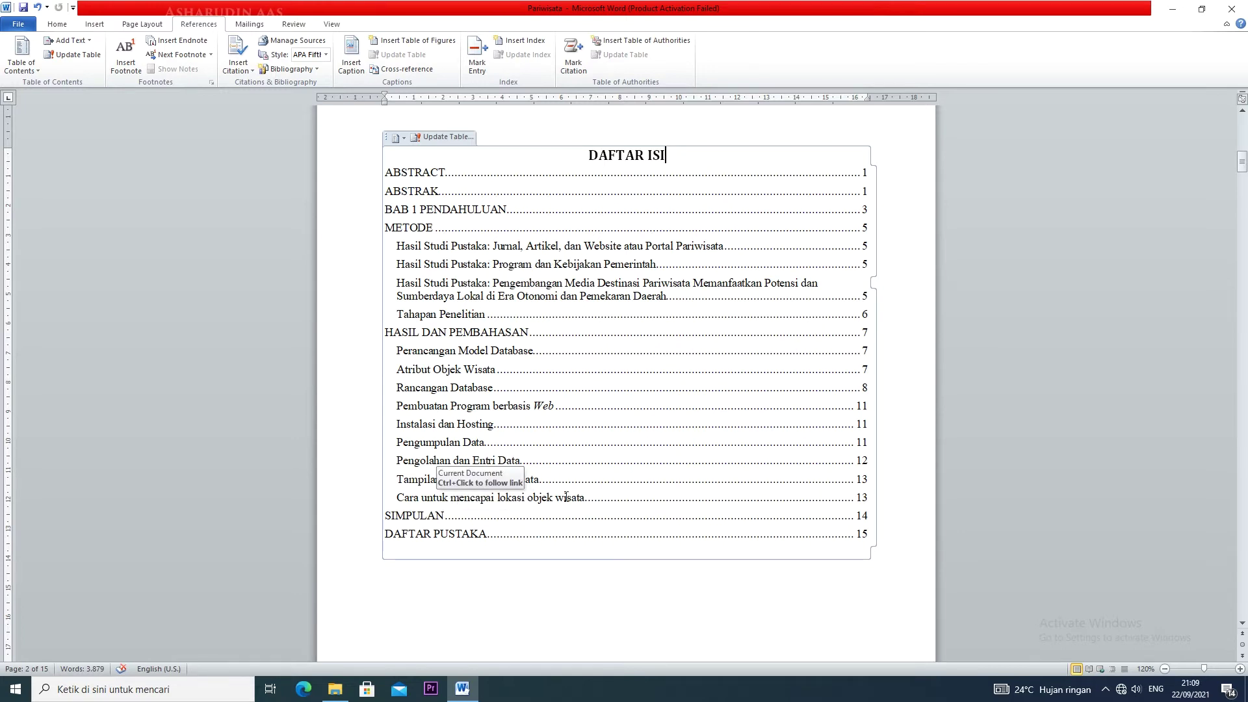
pyautogui.scroll(-12, 565, 497)
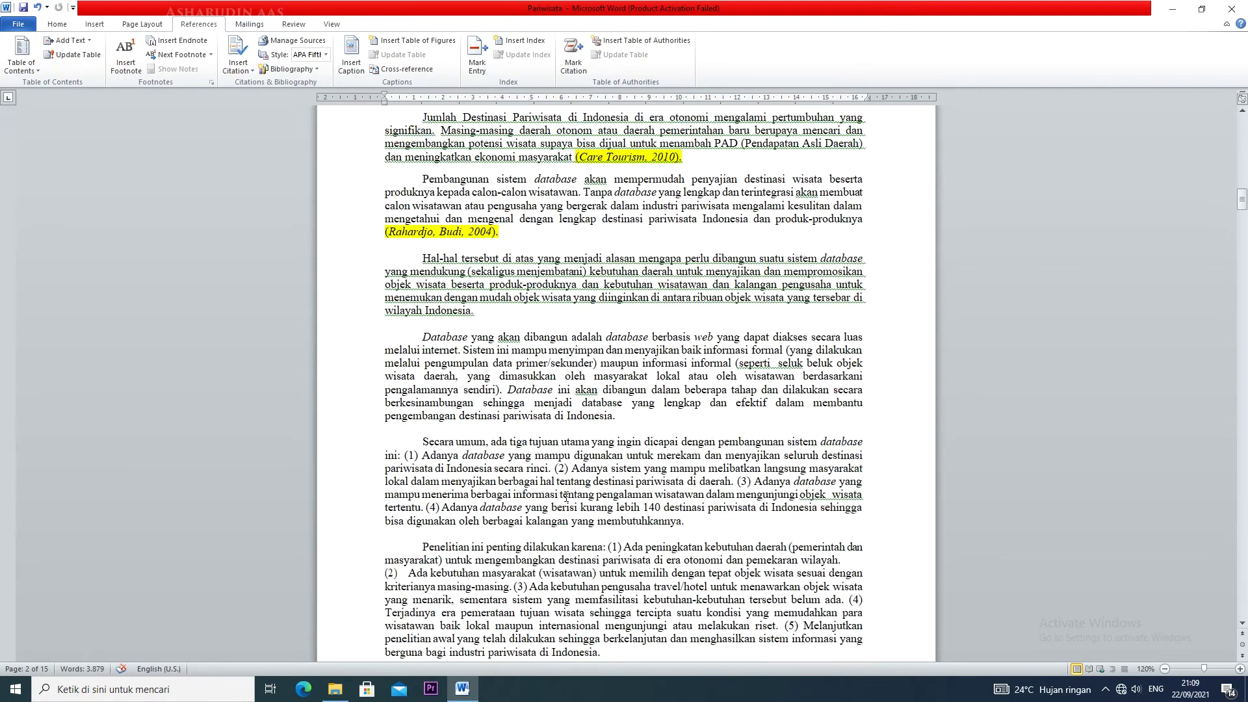
pyautogui.scroll(10, 565, 496)
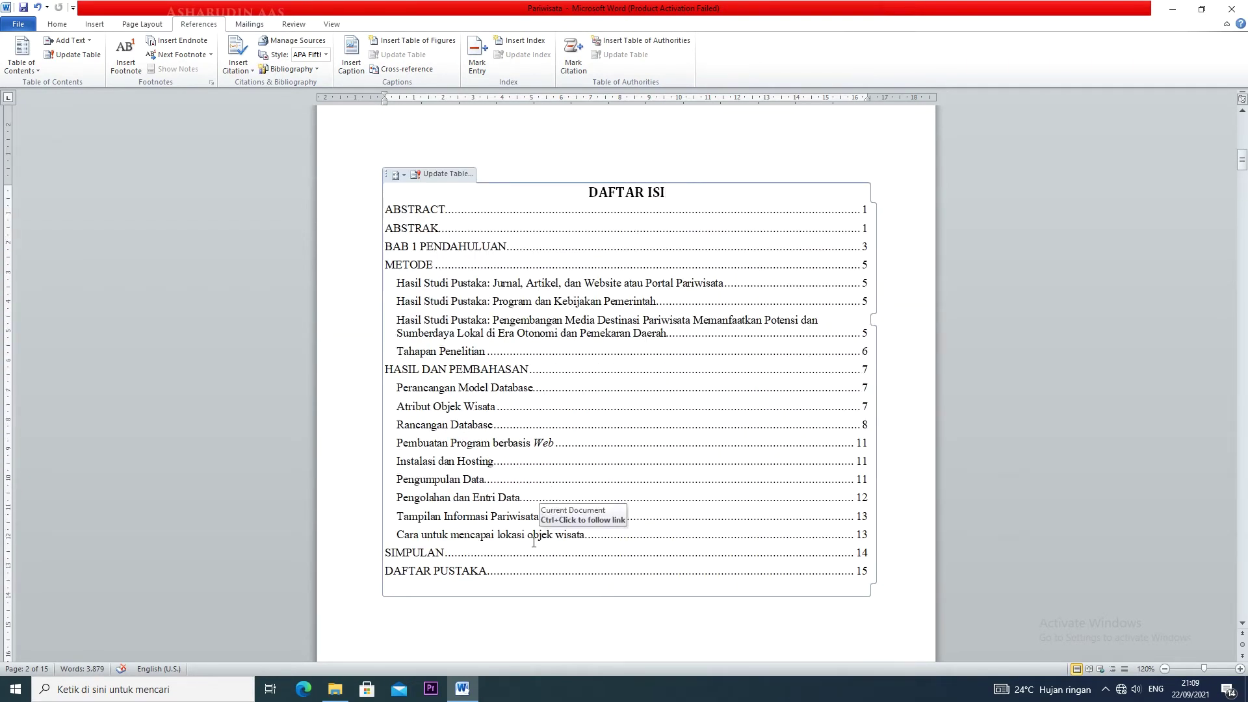
pyautogui.keyDown('ctrl'); pyautogui.click(492, 534); pyautogui.keyUp('ctrl')
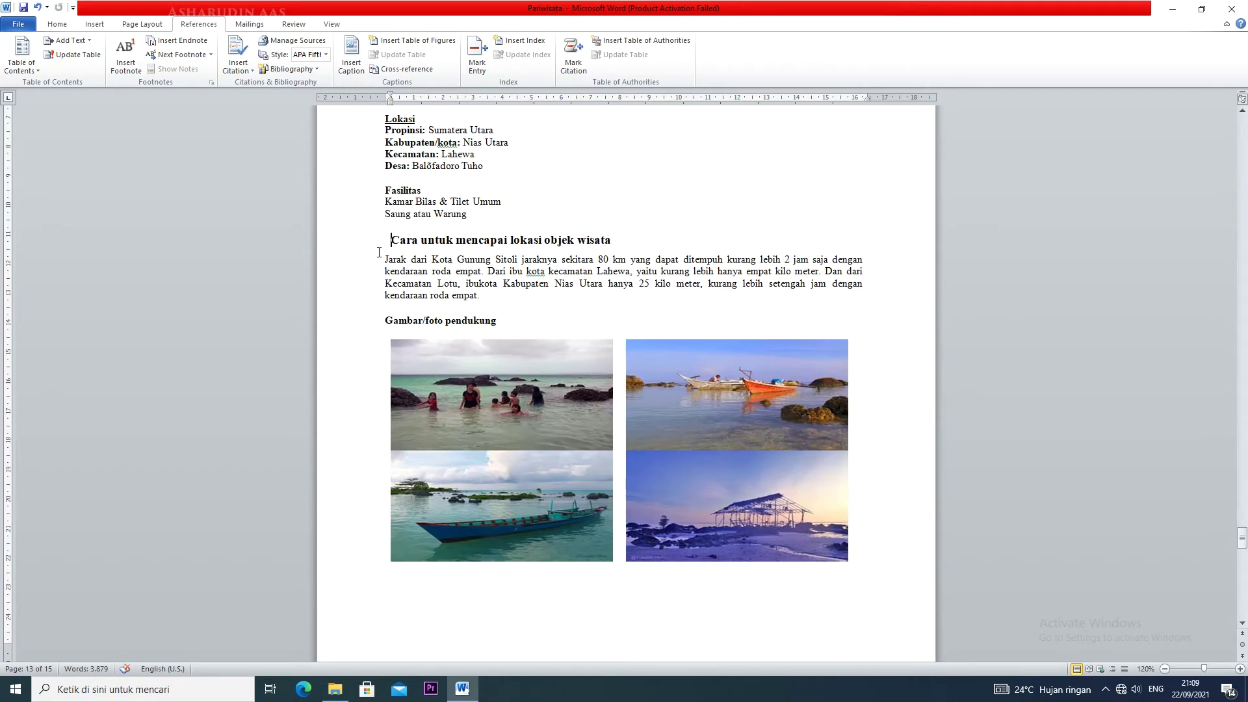
pyautogui.moveTo(616, 240)
pyautogui.mouseDown()
pyautogui.moveTo(382, 225)
pyautogui.moveTo(604, 234)
pyautogui.mouseUp()
pyautogui.scroll(10, 604, 233)
pyautogui.scroll(20, 627, 240)
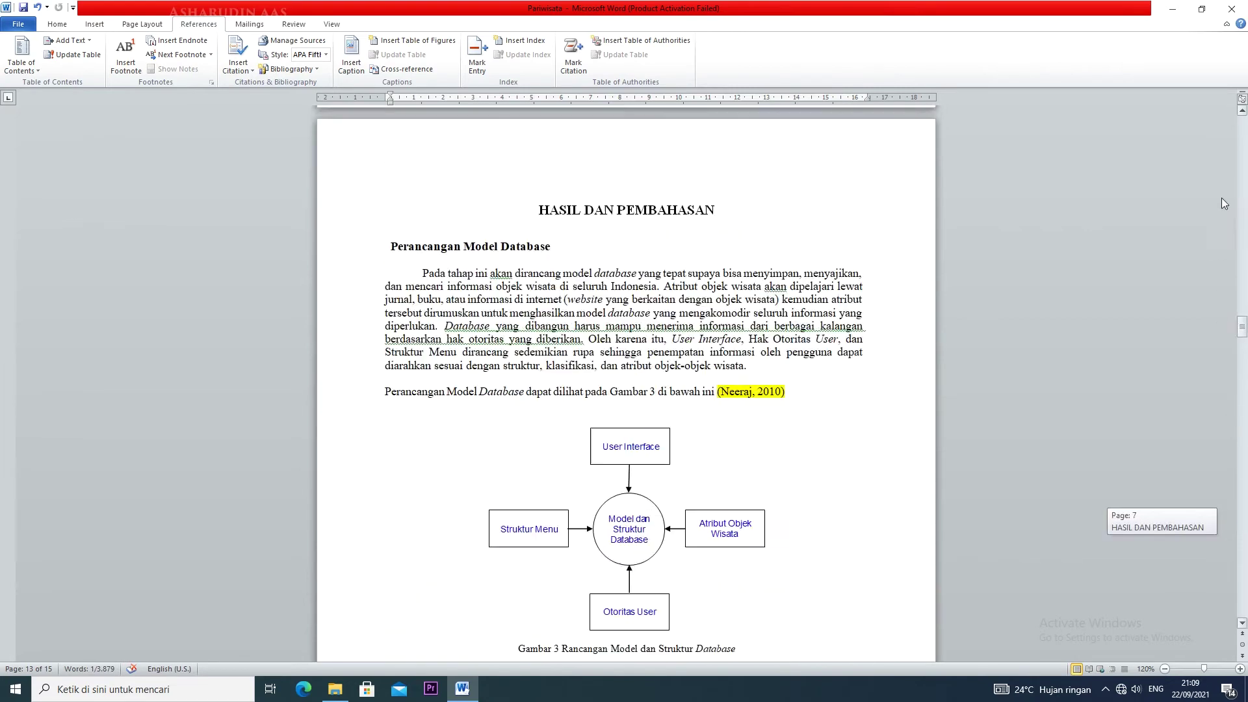
pyautogui.click(627, 240)
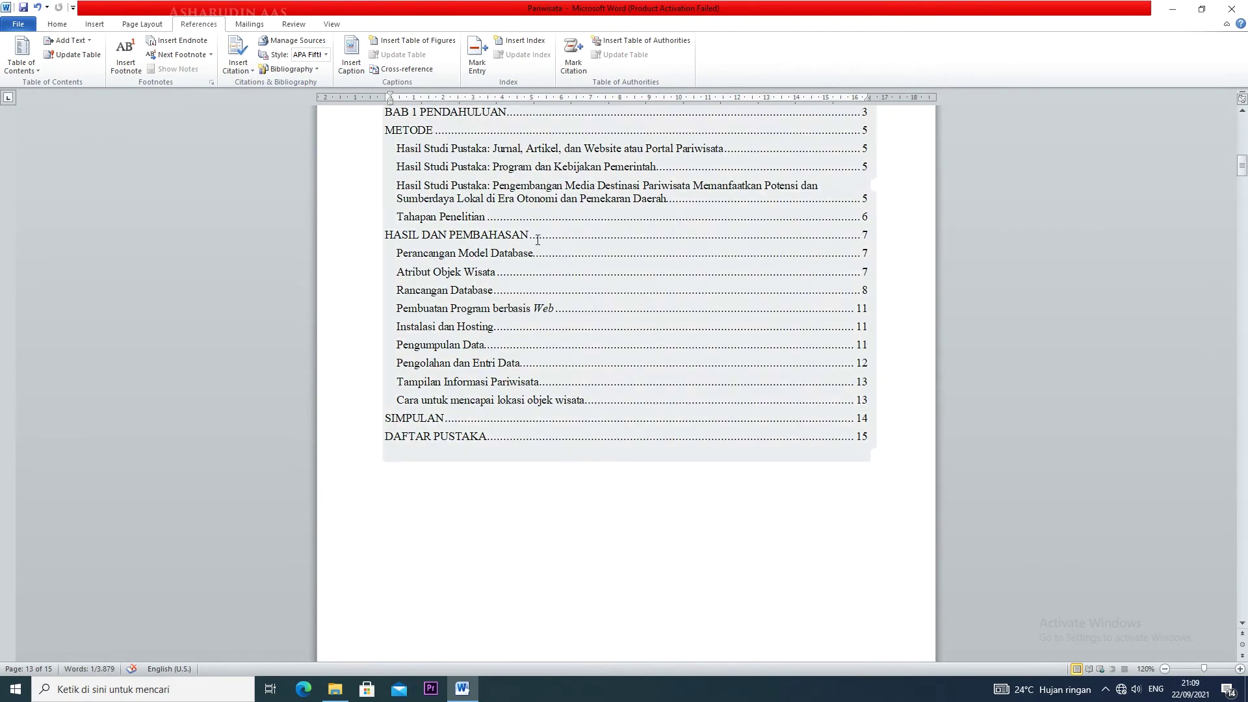
# Step: Follow the table of contents link to the "Rancangan Database" section and go back to the DAFTAR ISI page
pyautogui.click(441, 253)
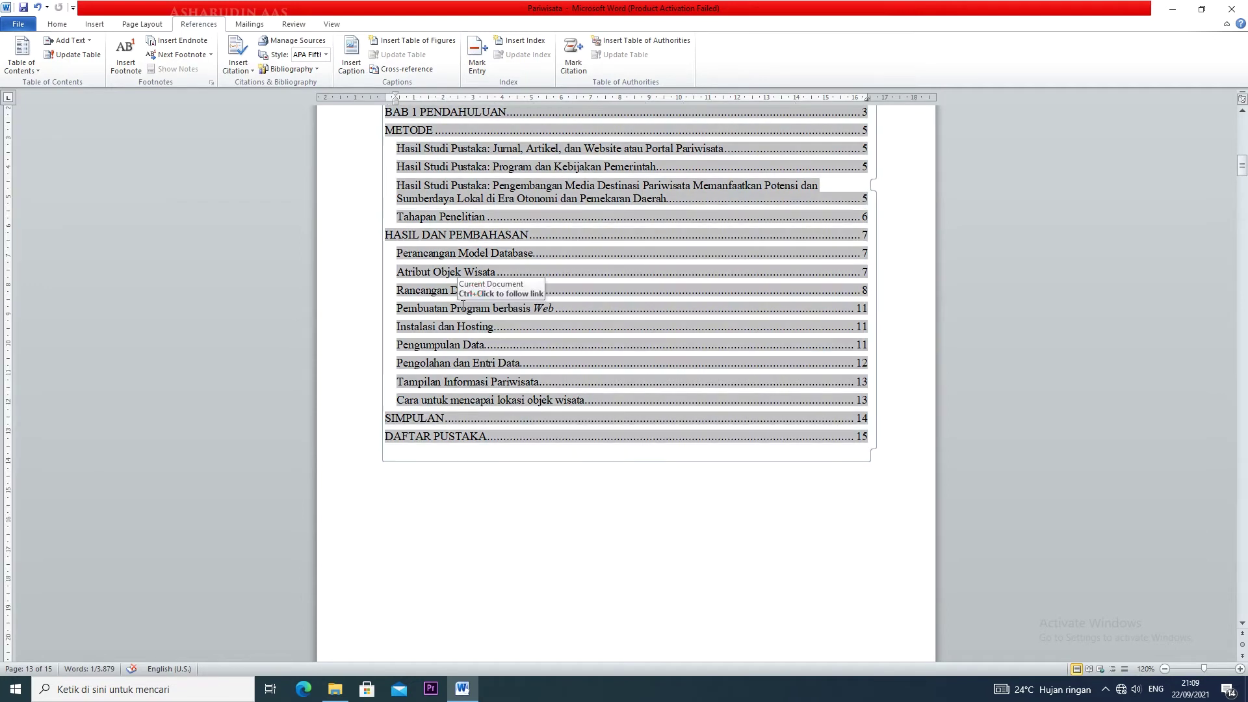
pyautogui.keyDown('ctrl'); pyautogui.click(420, 293); pyautogui.keyUp('ctrl')
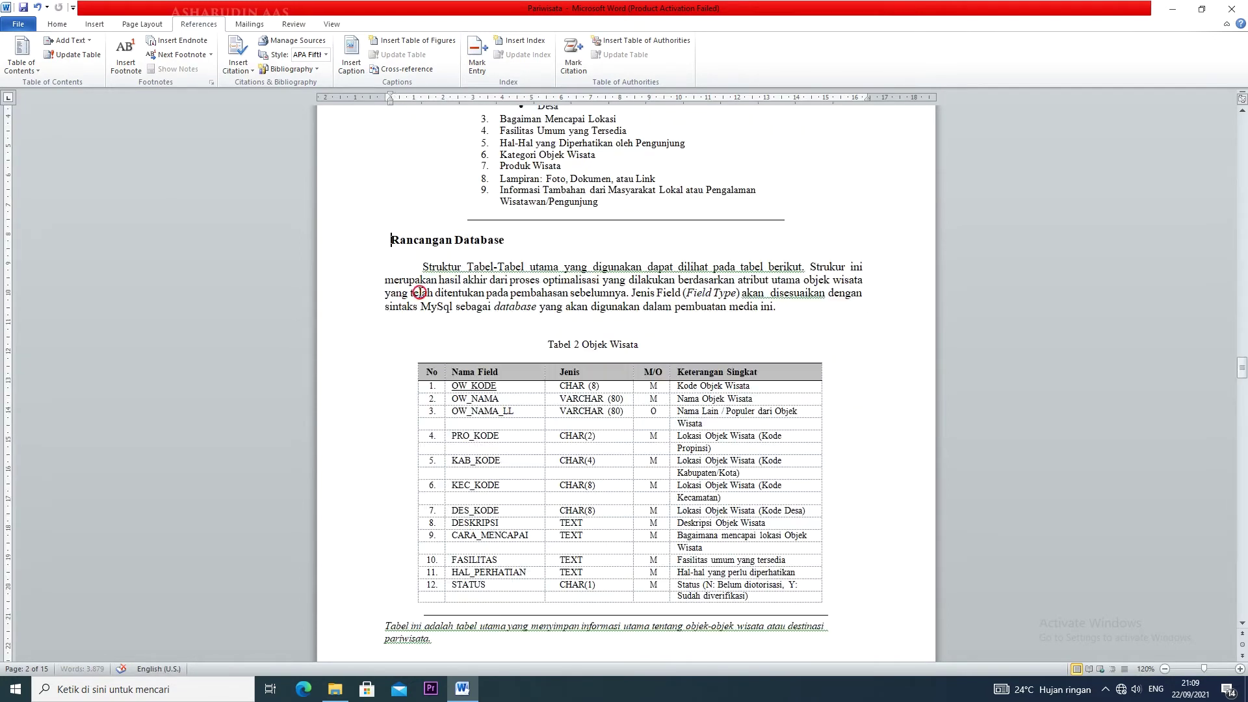
pyautogui.tripleClick(394, 241)
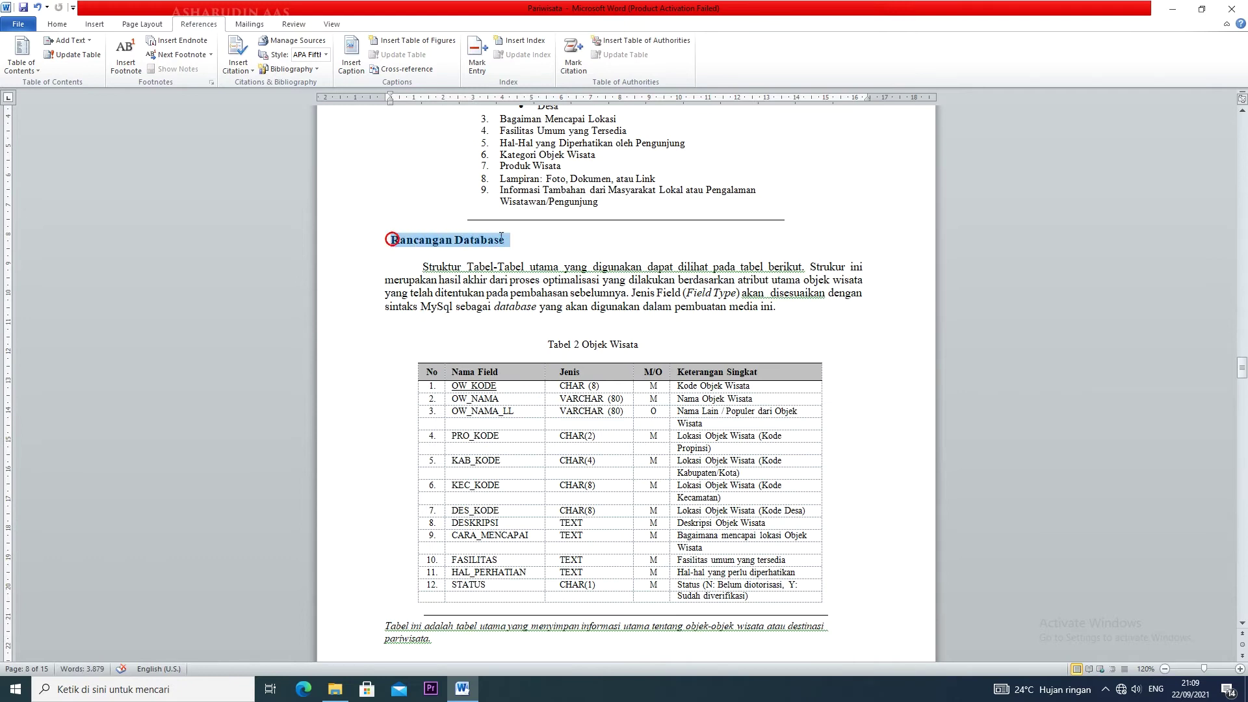
pyautogui.scroll(-3, 598, 330)
pyautogui.scroll(5, 599, 329)
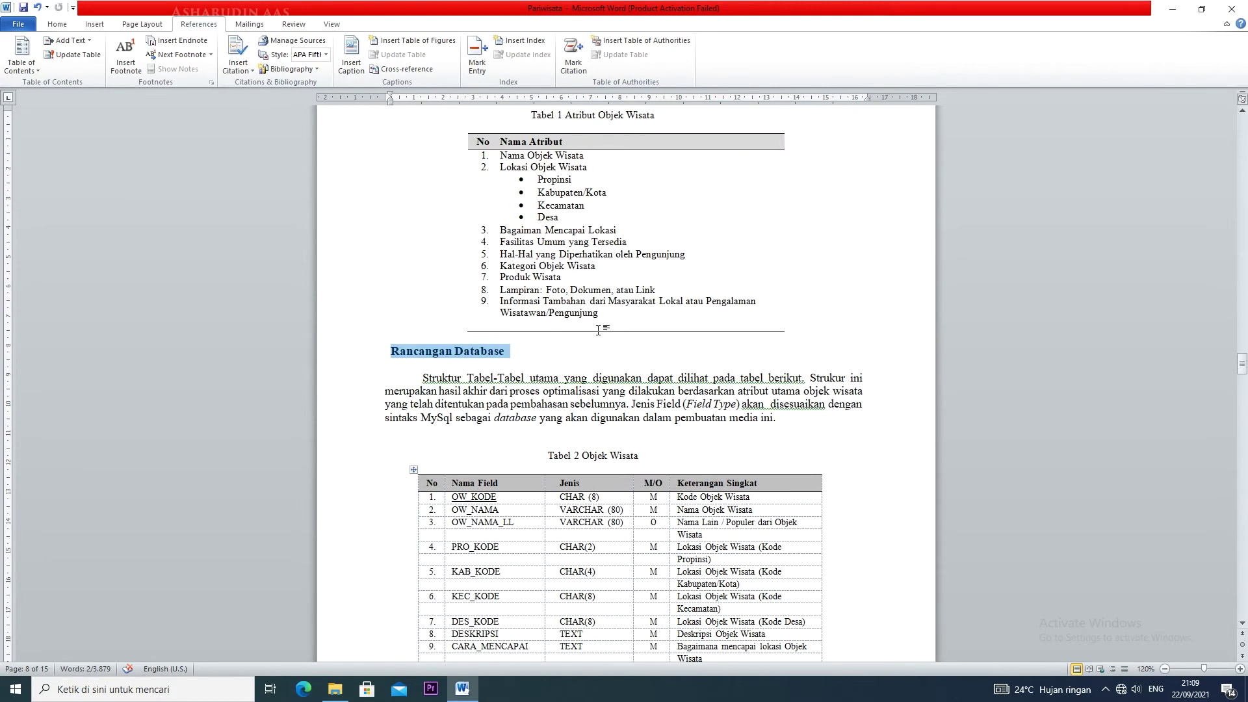
pyautogui.moveTo(1241, 363); pyautogui.dragTo(1242, 145)
pyautogui.moveTo(1247, 161); pyautogui.dragTo(1246, 168)
pyautogui.click(841, 579)
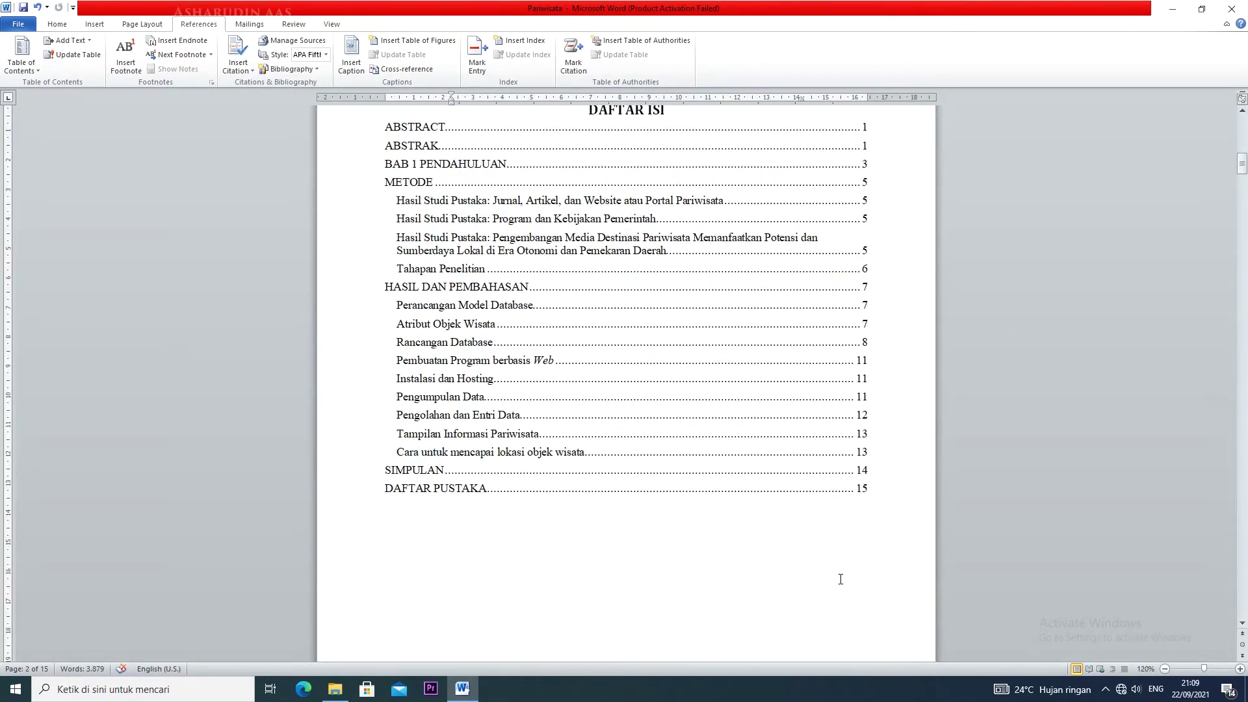
# Step: Insert an empty line above the "BAB 1 PENDAHULUAN" heading
pyautogui.scroll(-5, 840, 579)
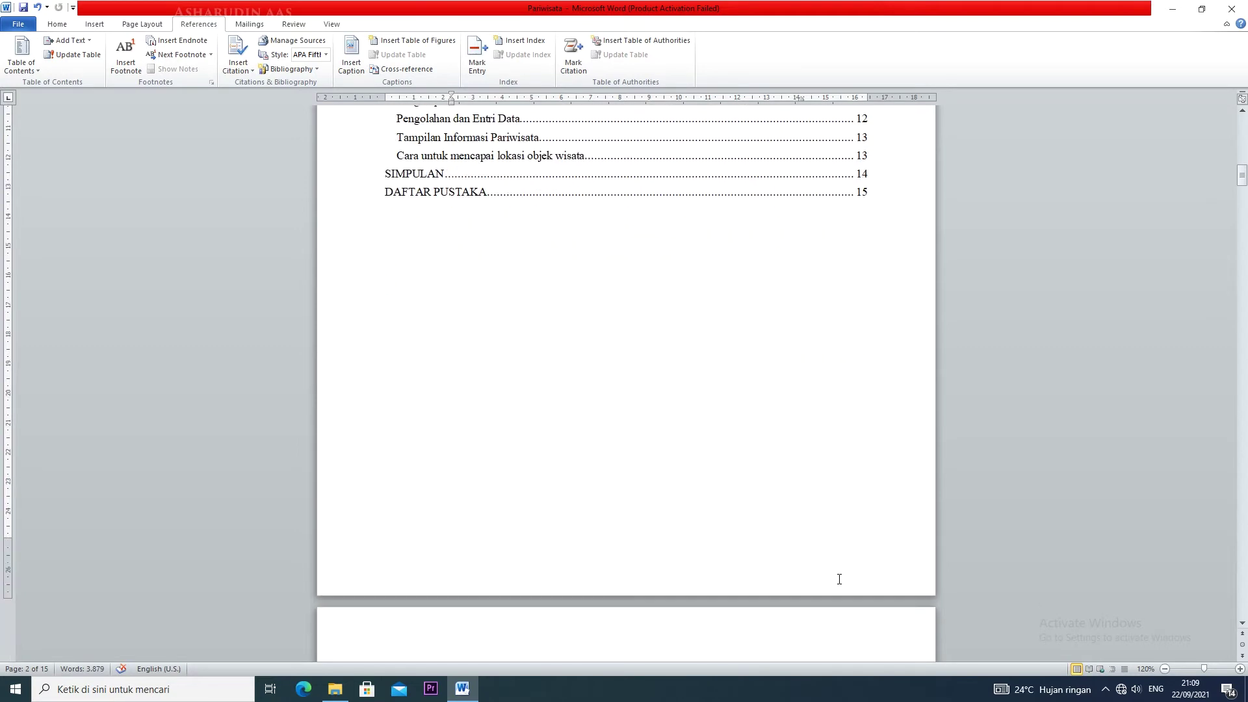
pyautogui.scroll(-5, 839, 579)
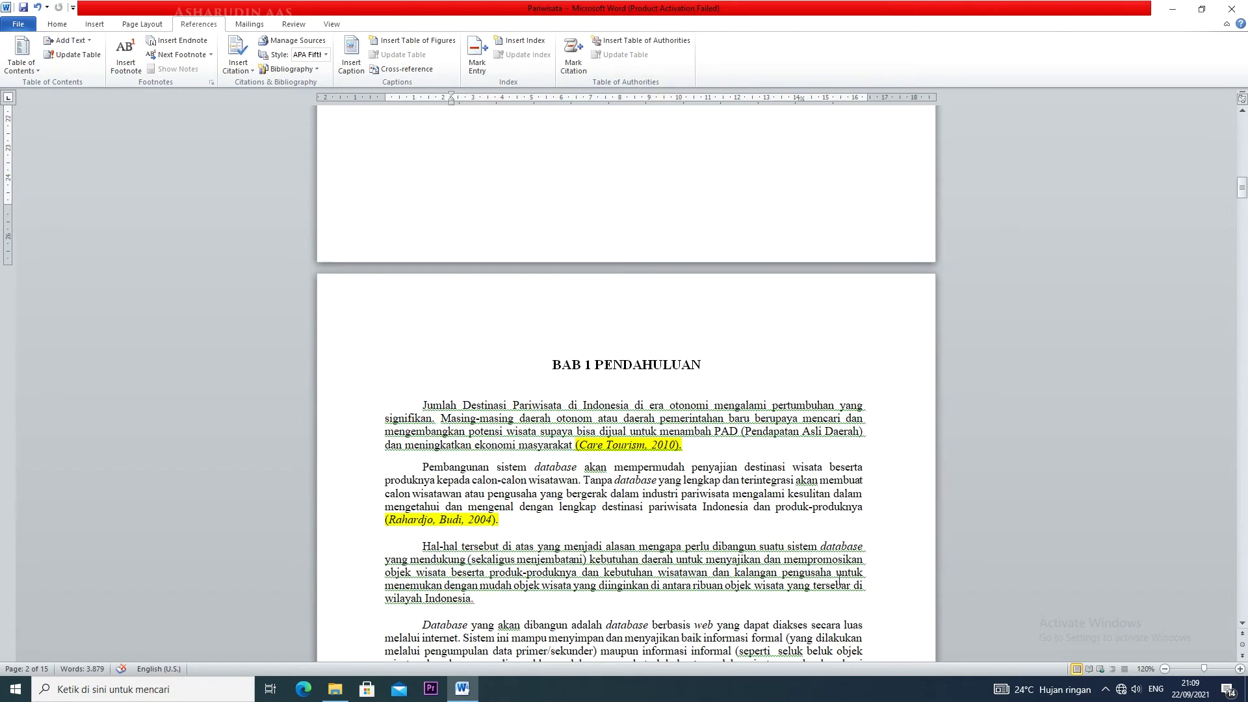
pyautogui.click(554, 368)
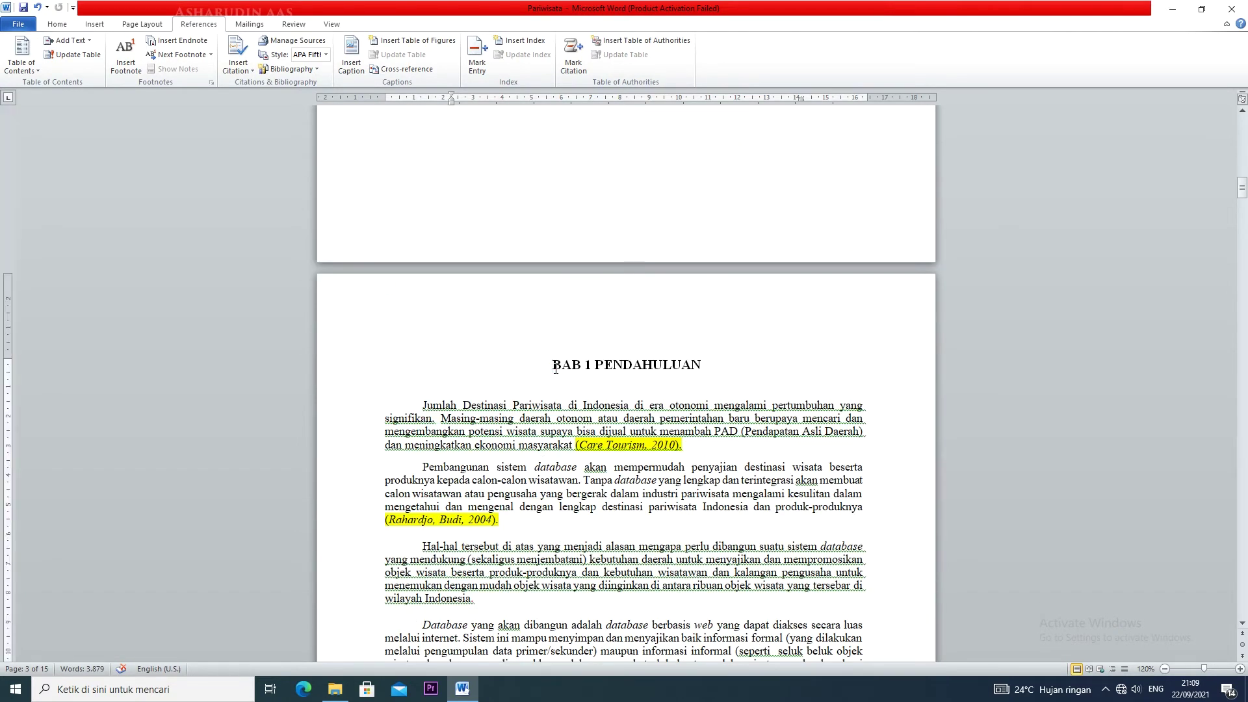
pyautogui.press('Return')
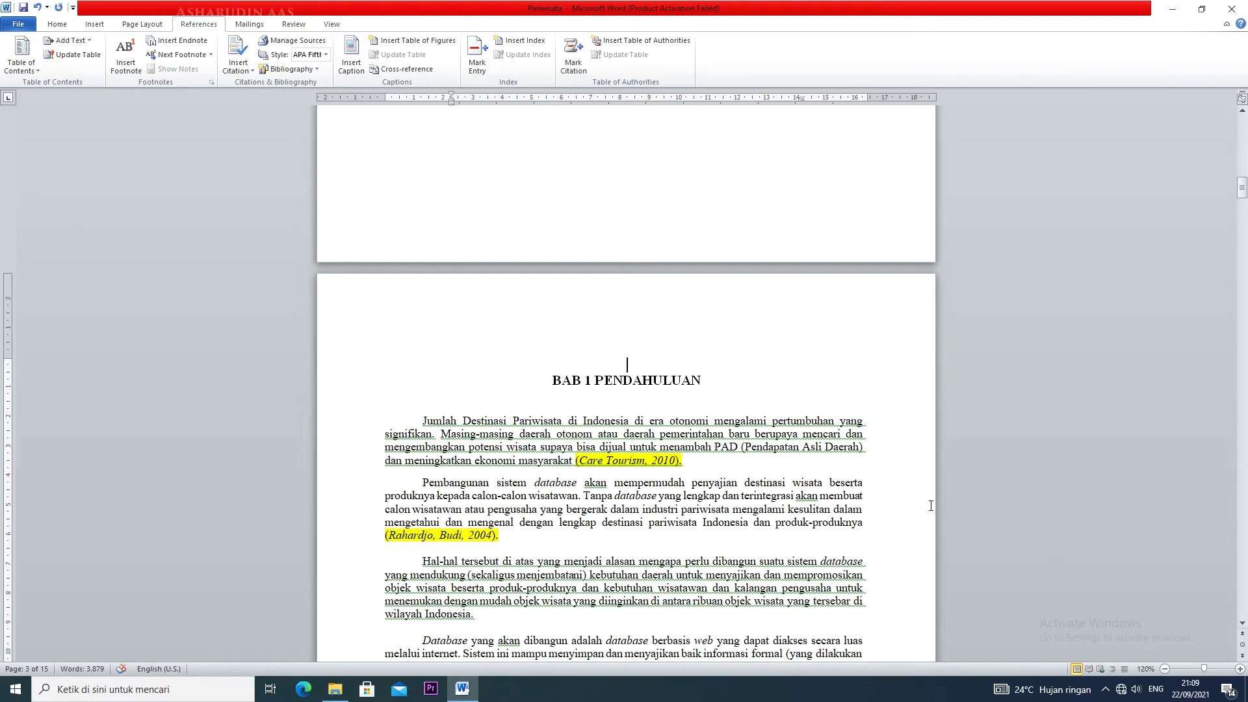
# Step: Copy the manual caption "Tabel 1 Atribut Objek Wisata" above the attribute table and delete it from the page
pyautogui.scroll(-20, 619, 458)
pyautogui.scroll(-12, 618, 457)
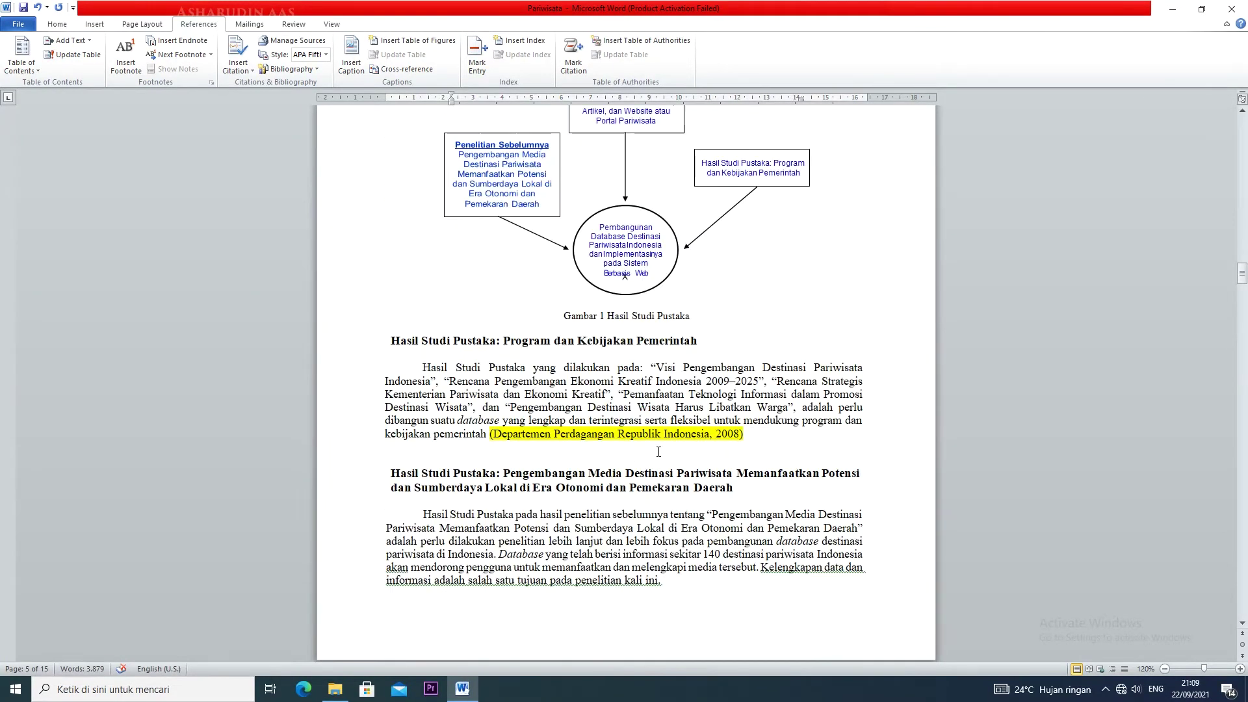
pyautogui.scroll(-5, 658, 451)
pyautogui.scroll(-15, 654, 453)
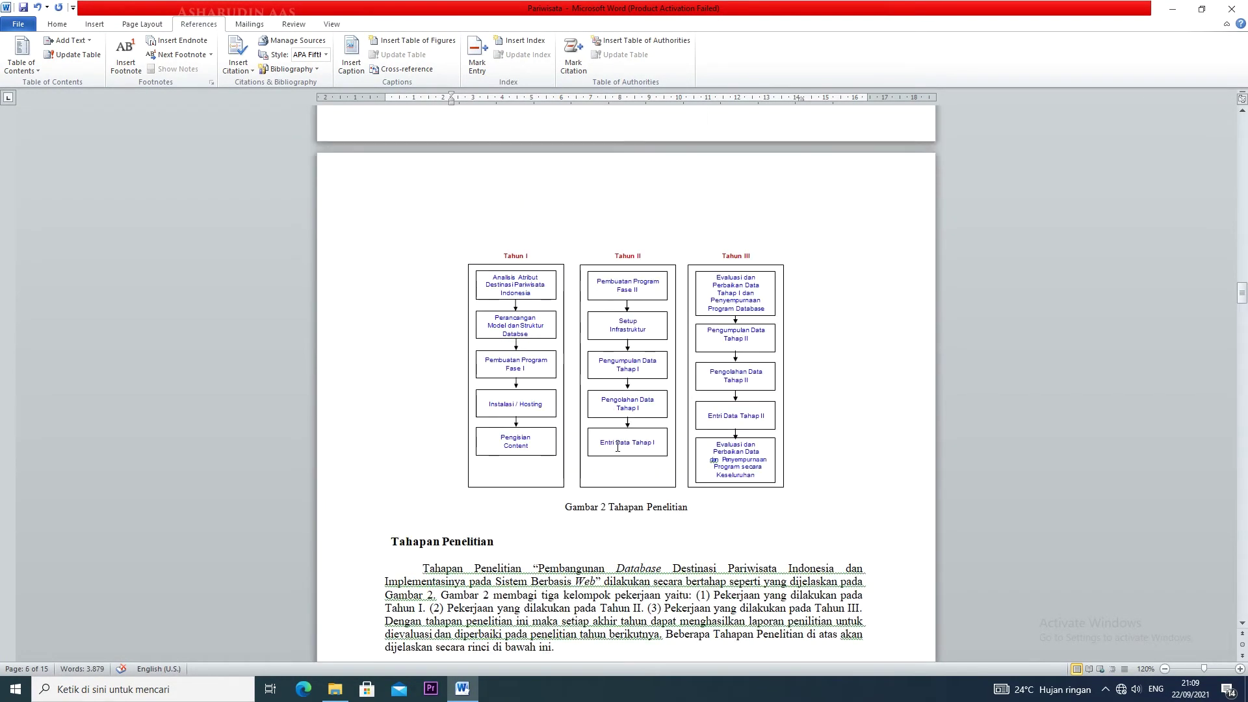
pyautogui.scroll(-10, 617, 446)
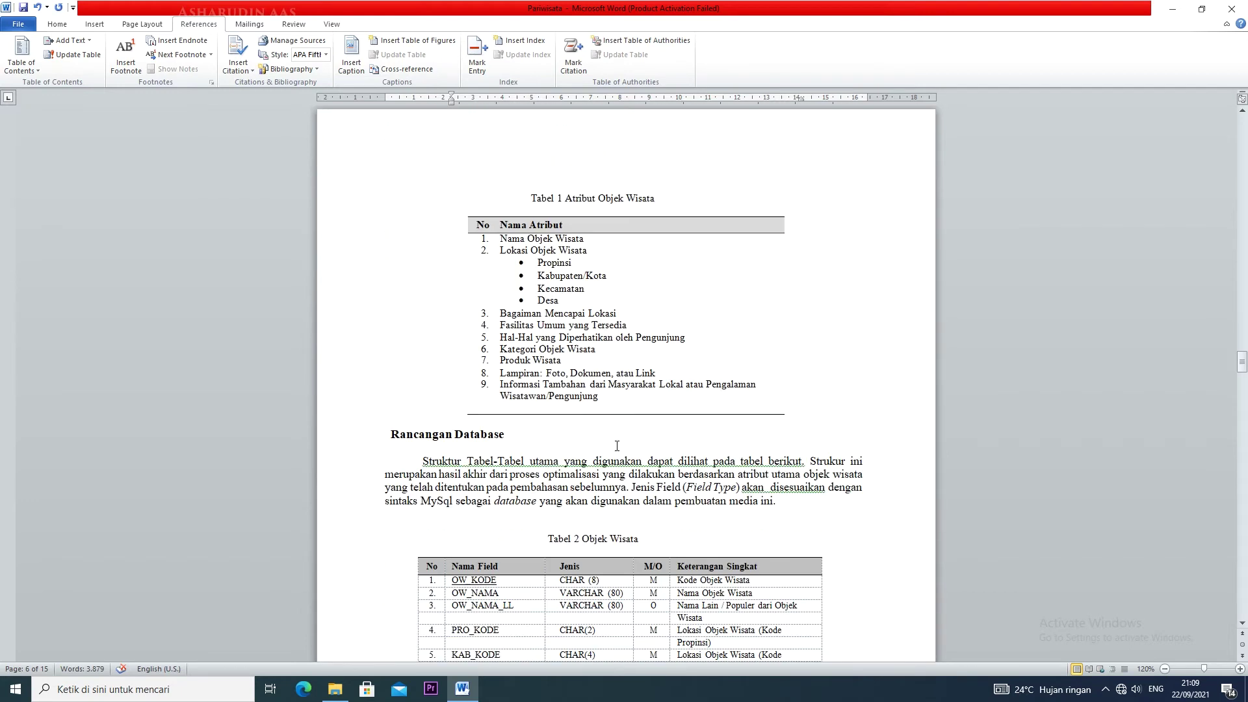
pyautogui.scroll(5, 617, 446)
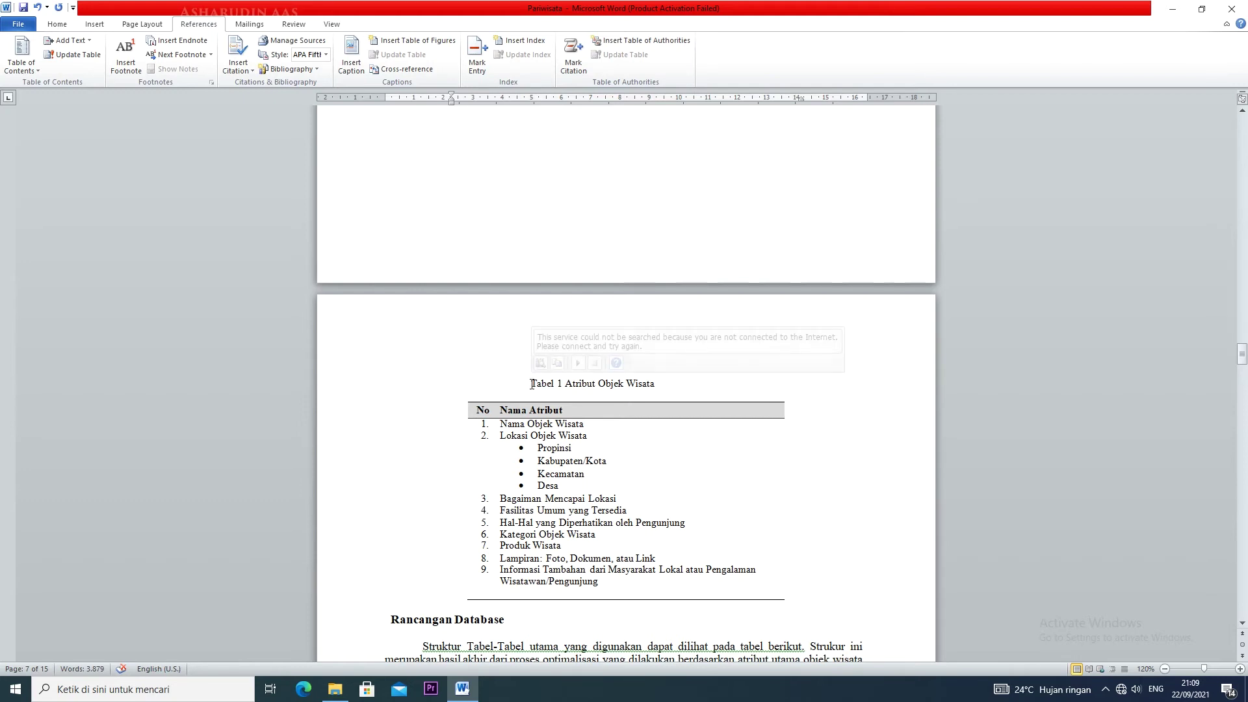
pyautogui.moveTo(530, 384); pyautogui.dragTo(652, 384)
pyautogui.hotkey('ctrl', 'c')
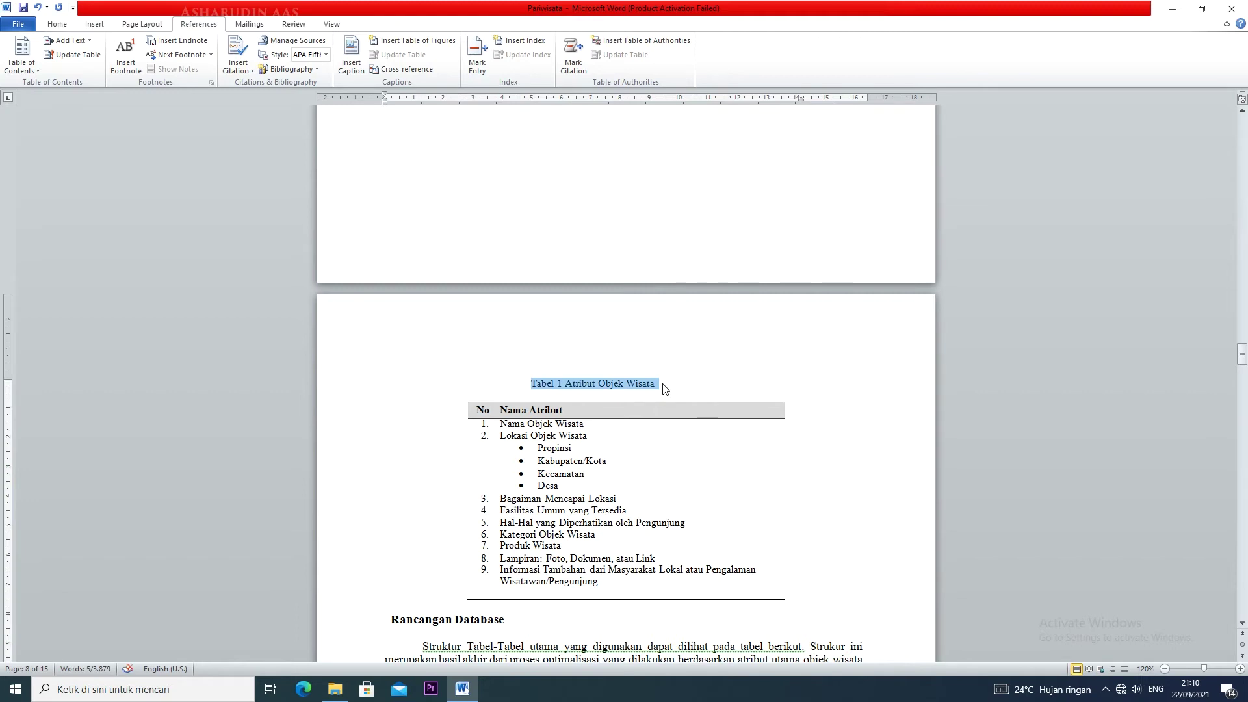
pyautogui.press('Delete')
# Step: Start a new caption for the attribute table under "Atribut Objek Wisata" and set its label to Tabel
pyautogui.scroll(8, 662, 384)
pyautogui.scroll(-5, 663, 384)
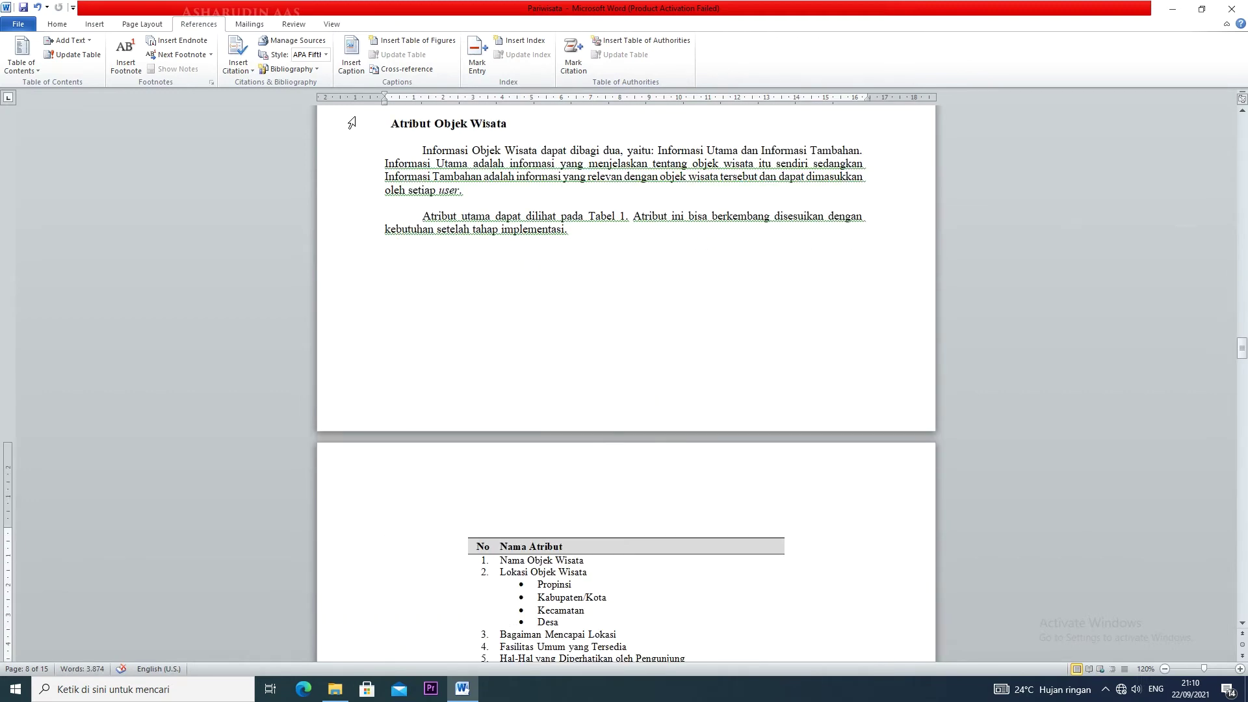
pyautogui.click(358, 71)
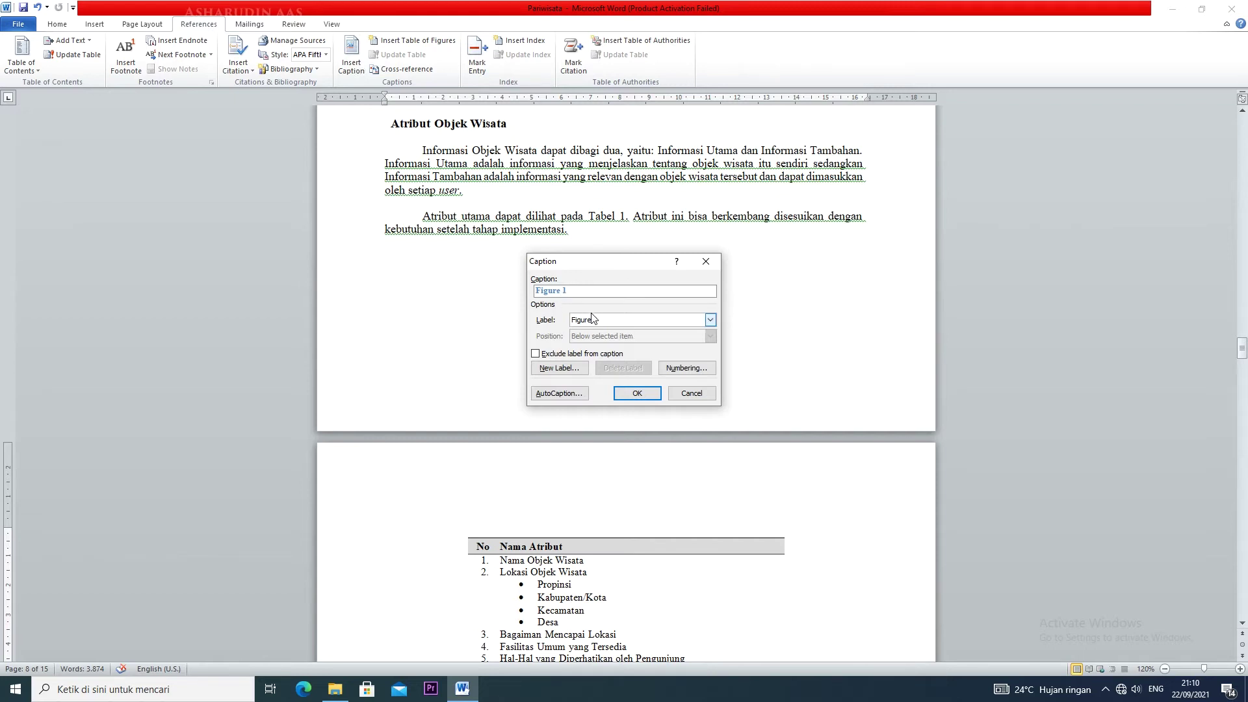
pyautogui.click(710, 319)
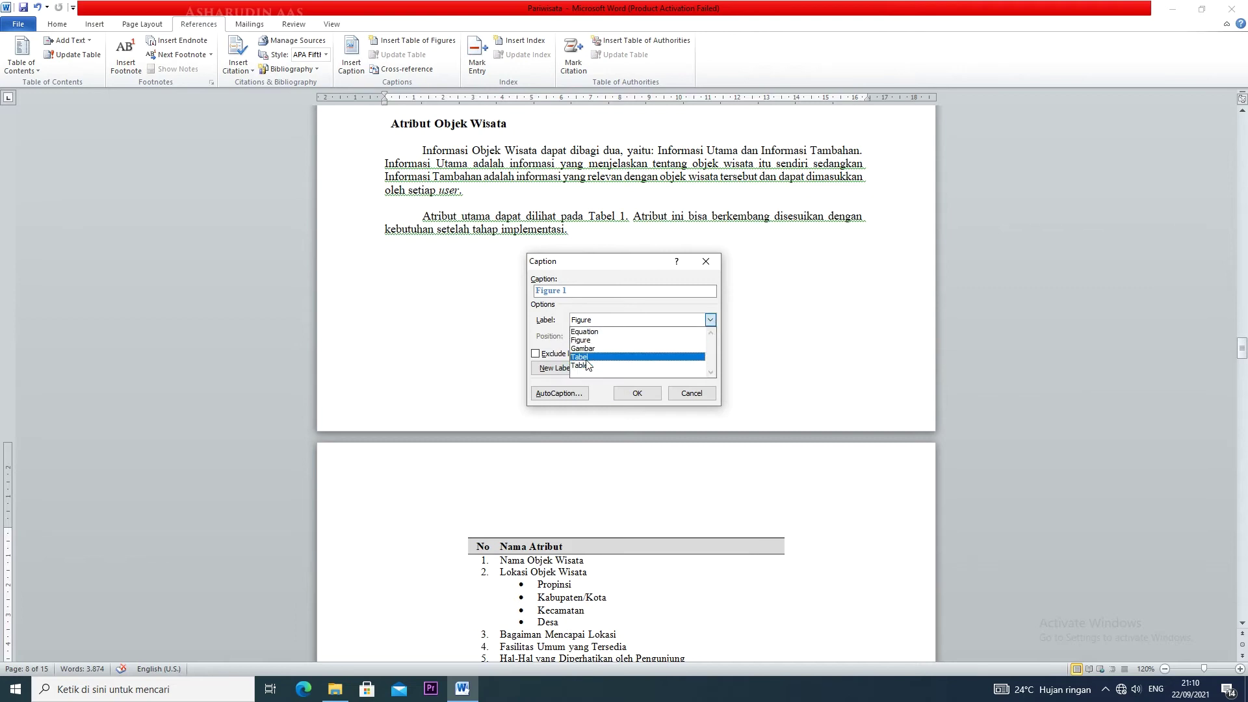
pyautogui.click(593, 397)
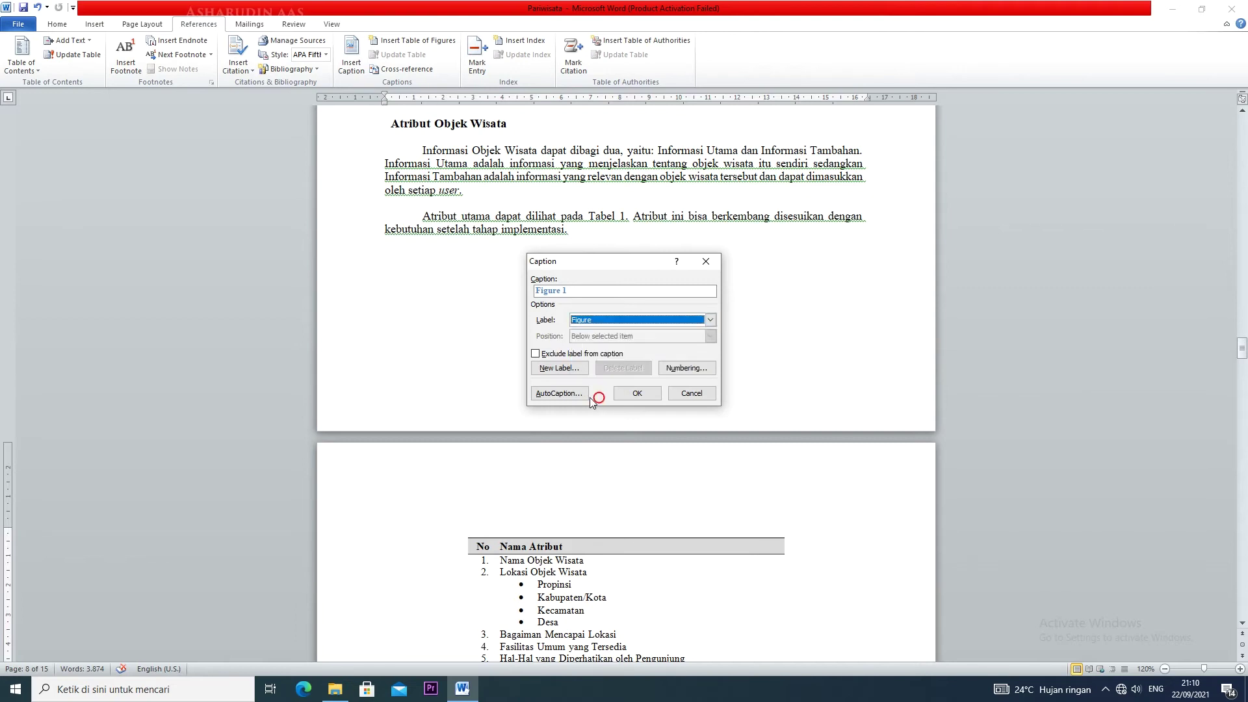
pyautogui.click(550, 368)
pyautogui.click(661, 353)
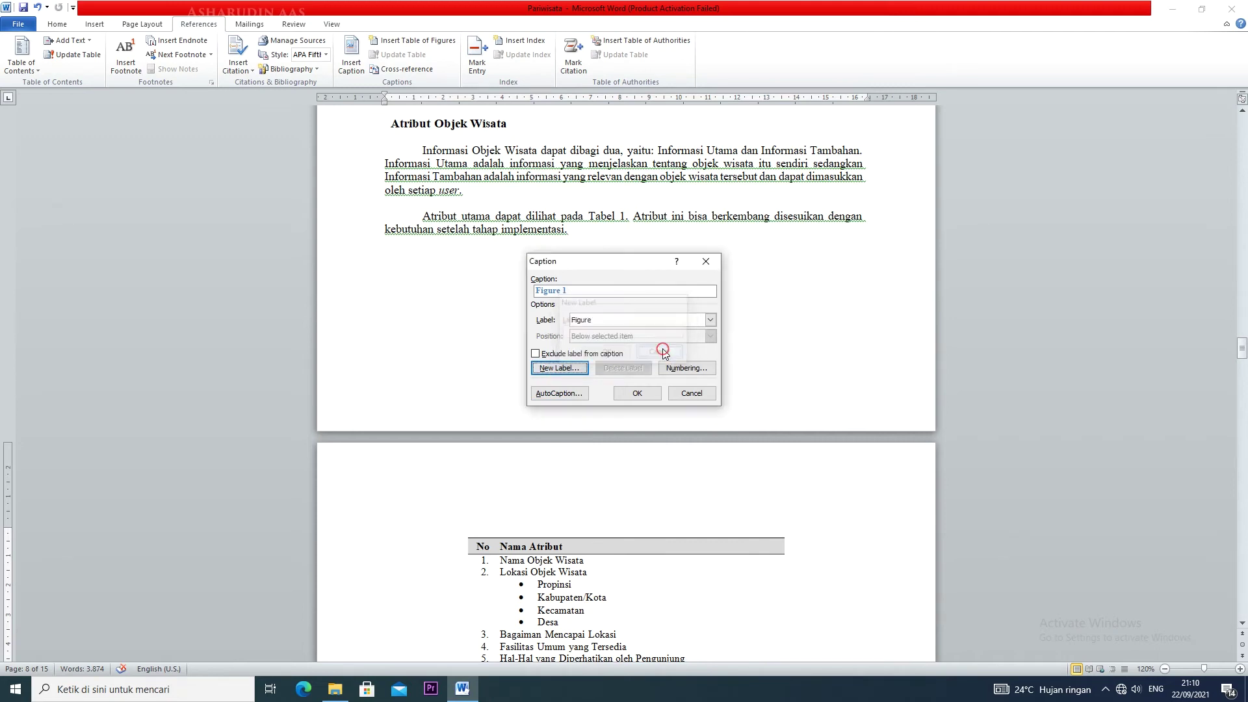
pyautogui.click(711, 321)
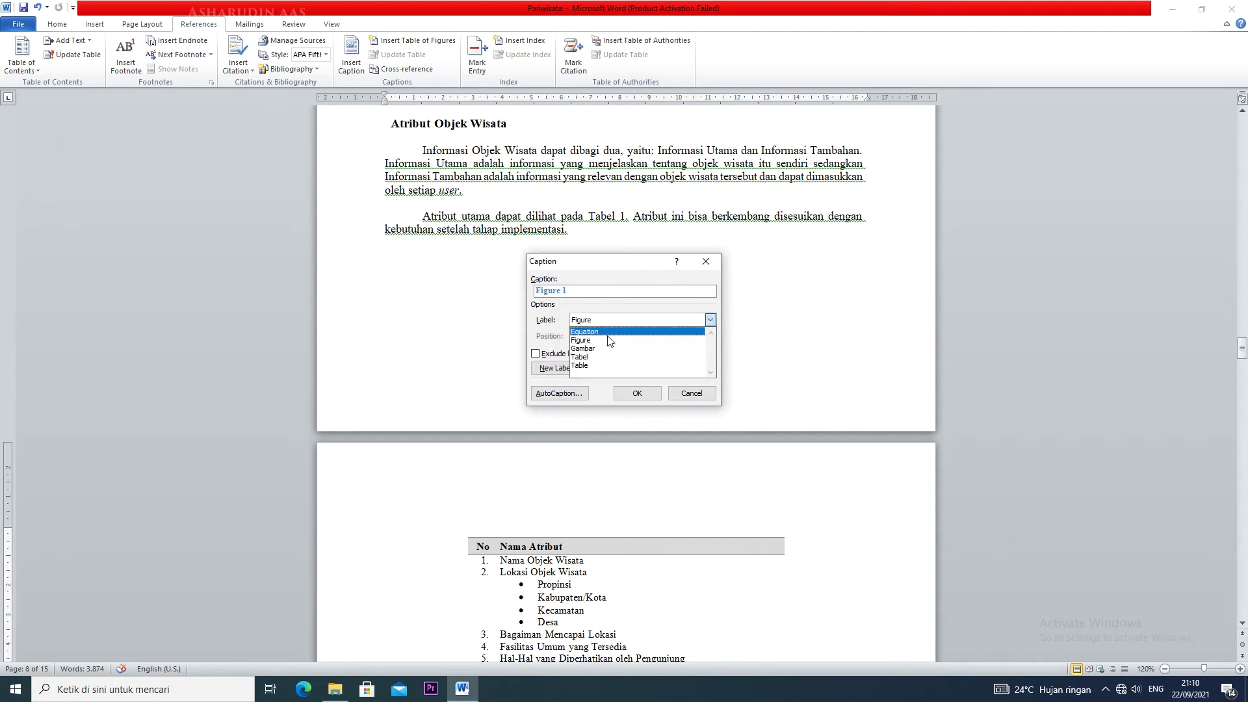
pyautogui.click(574, 357)
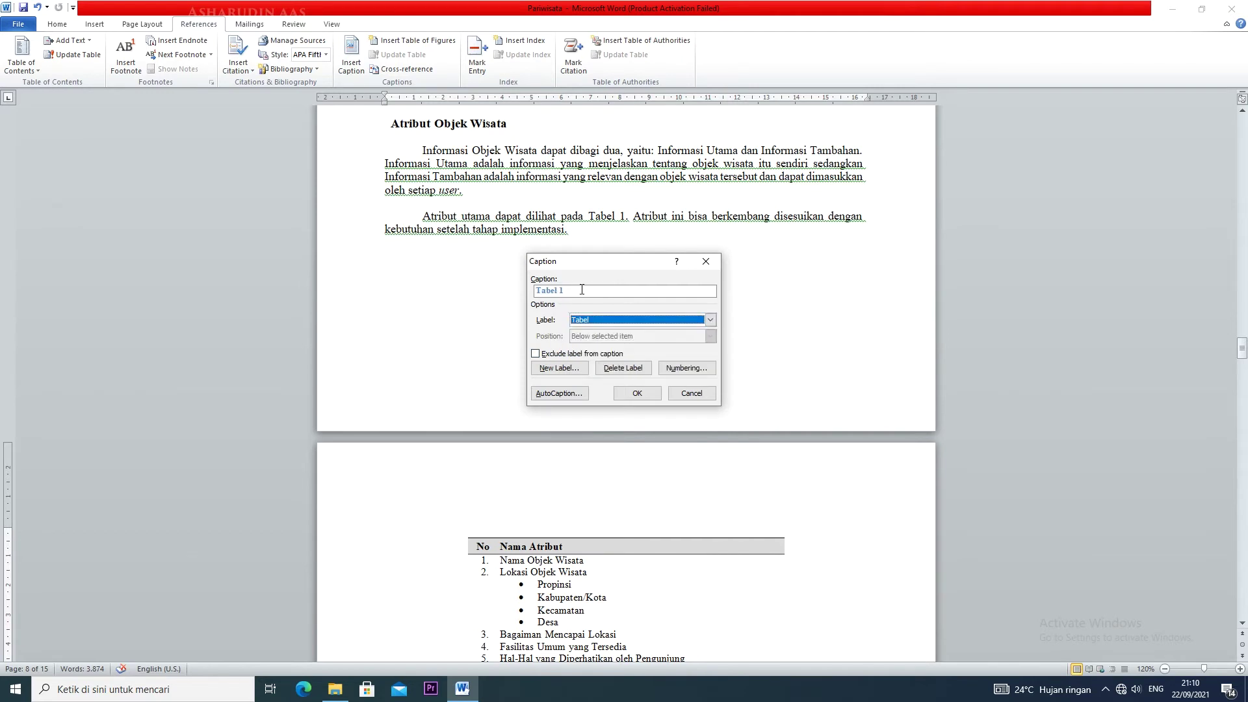
# Step: Try to insert the caption "Tabel 1 Atribut Objek Wisata" for the attribute table, and undo the insertion
pyautogui.hotkey('ctrl', 'v')
pyautogui.moveTo(594, 290); pyautogui.dragTo(569, 292)
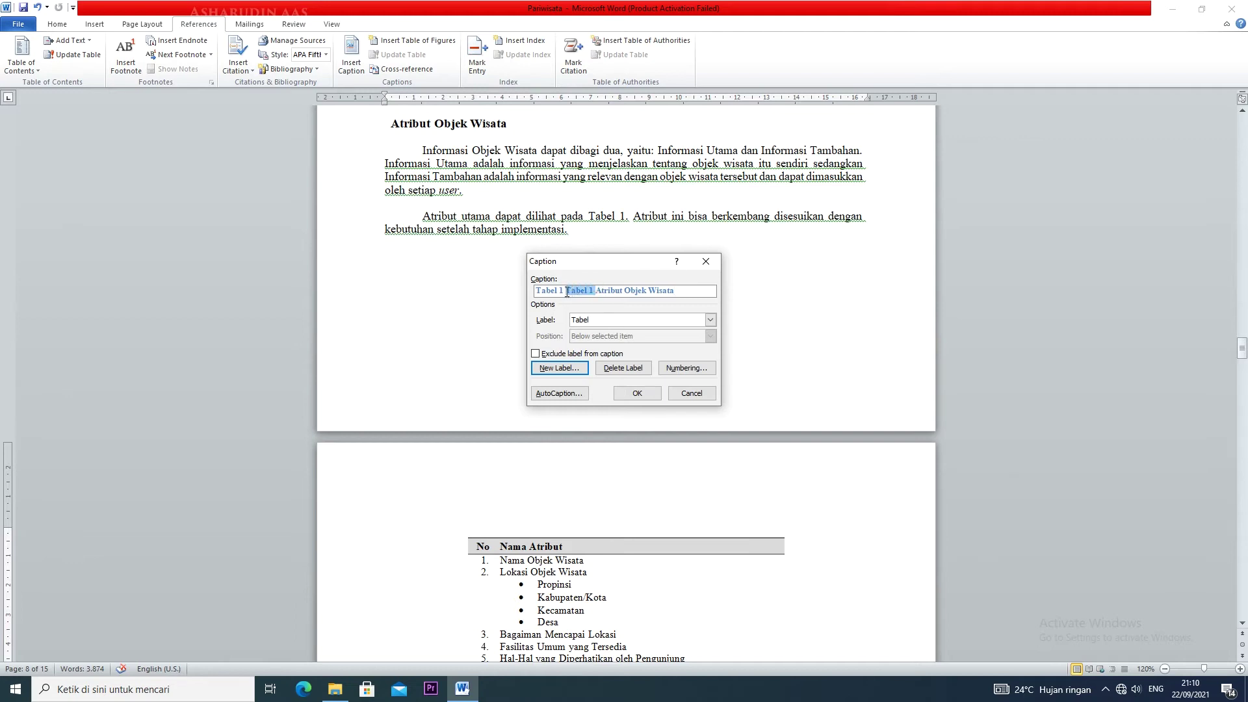
pyautogui.press('BackSpace')
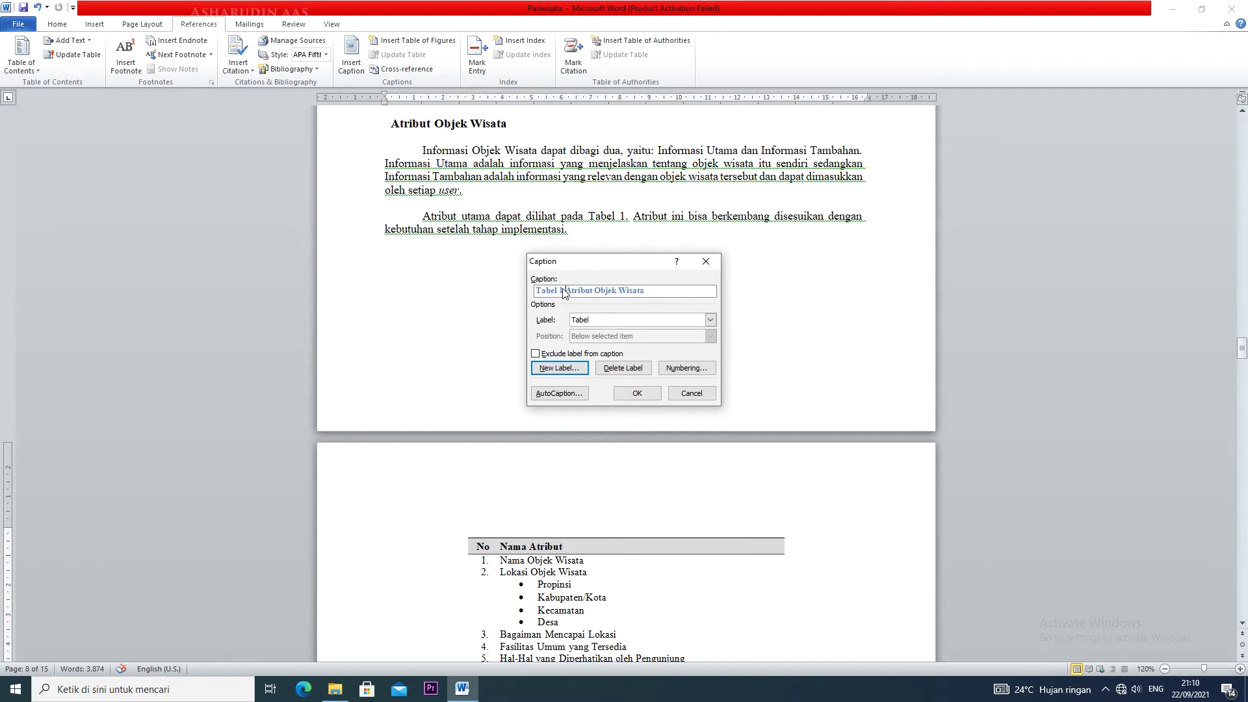
pyautogui.click(637, 393)
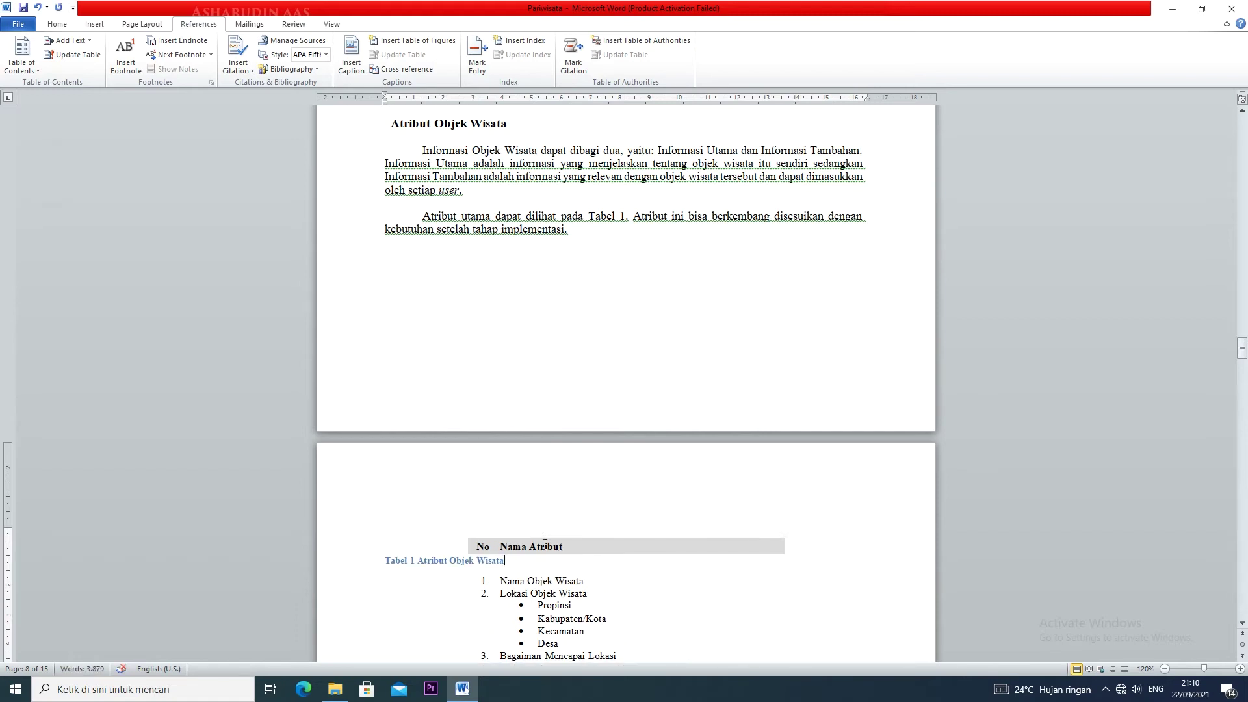
pyautogui.hotkey('ctrl', 'z')
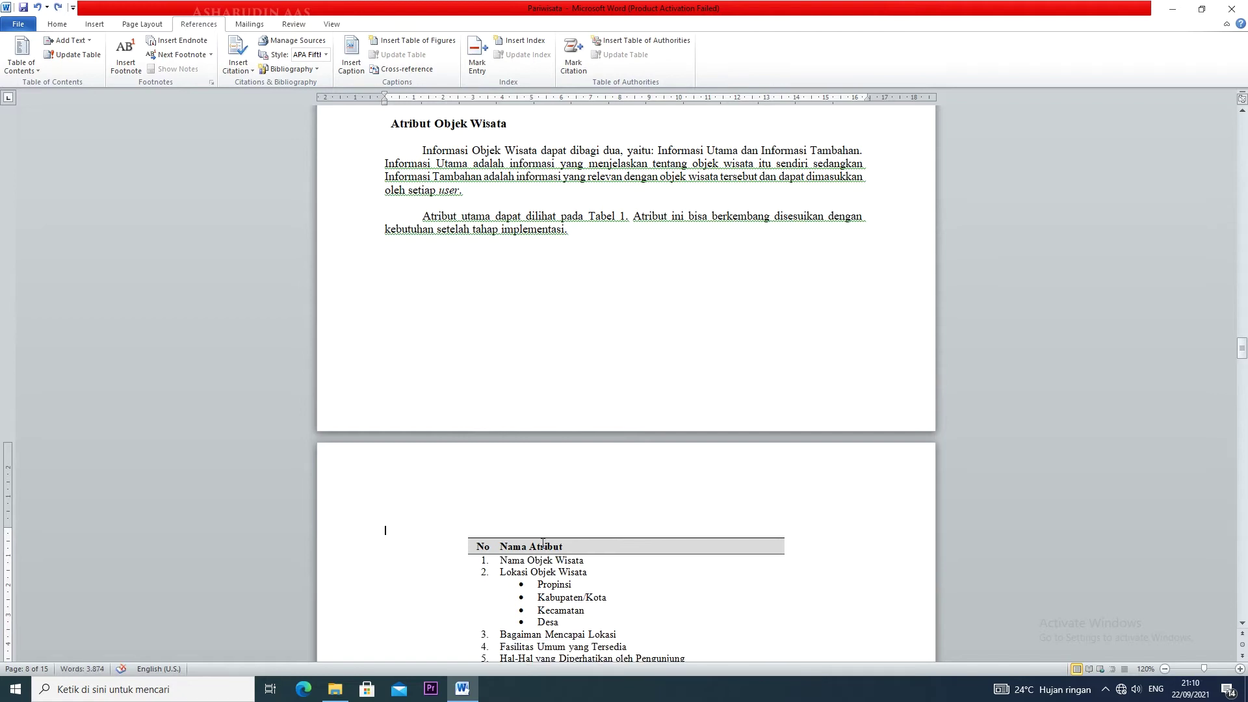
# Step: Add an empty line above the attribute table and insert the automatic caption "Tabel 1 Atribut Objek Wisata" there
pyautogui.press('Return')
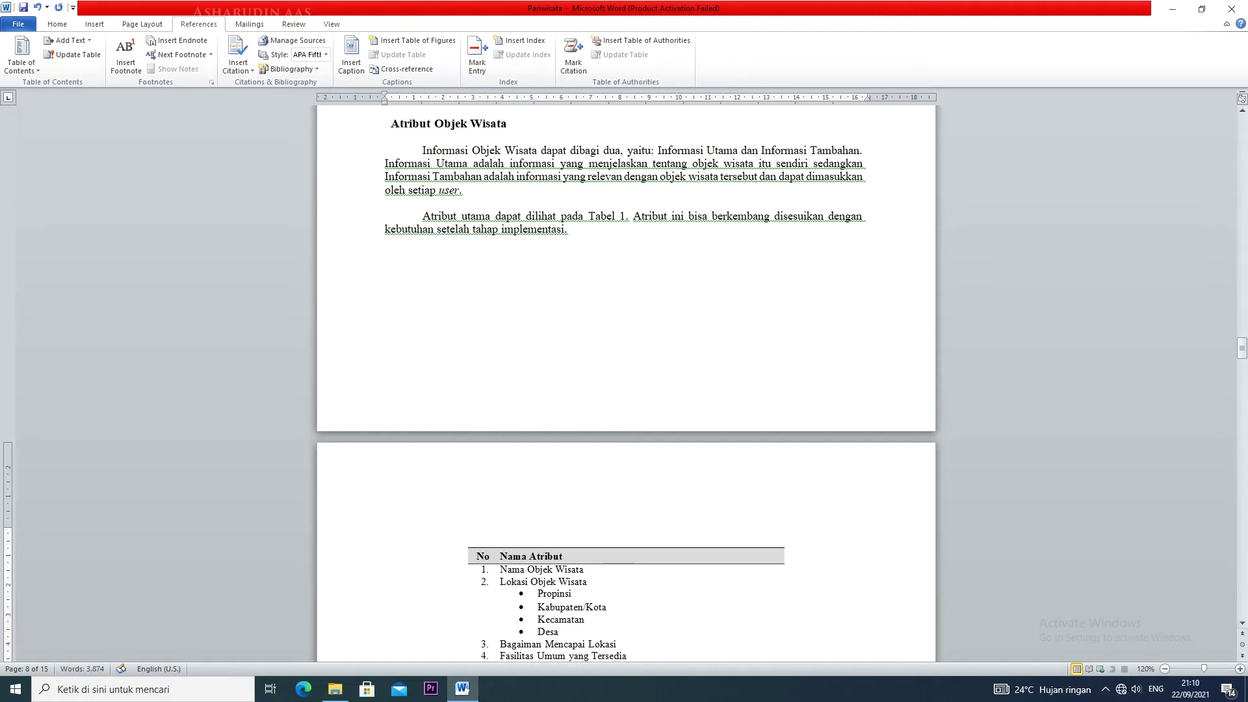
pyautogui.click(354, 65)
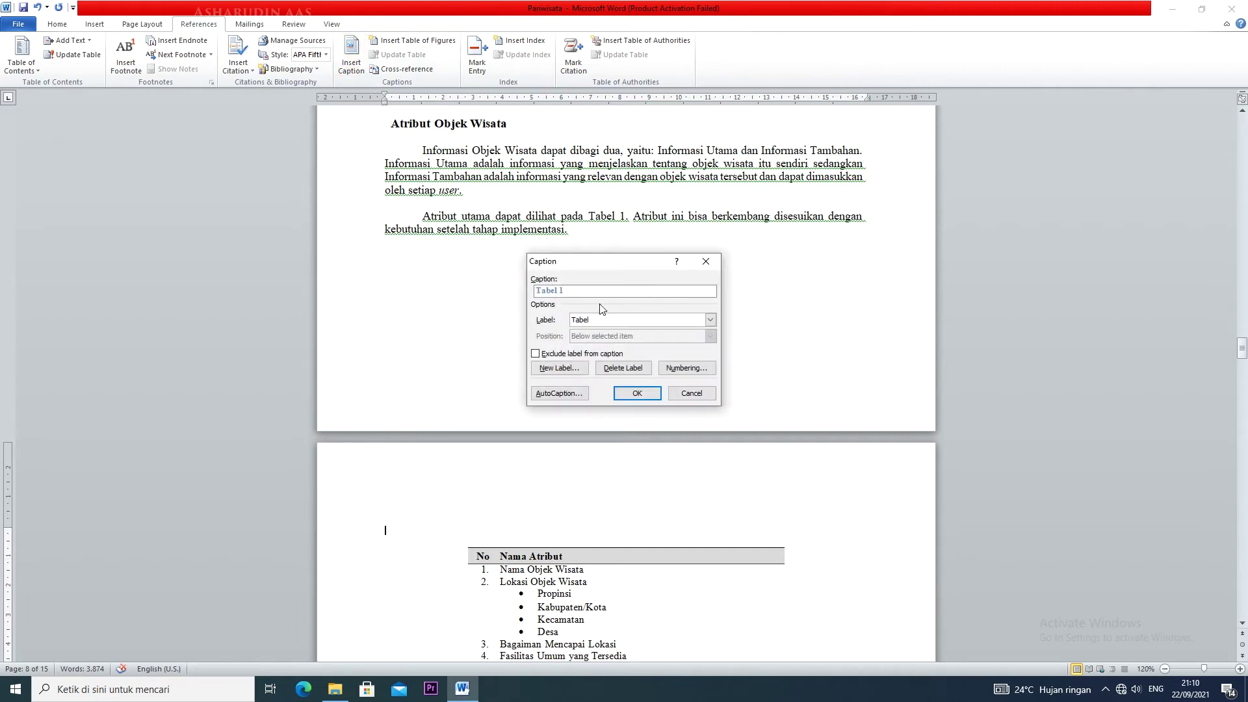
pyautogui.hotkey('ctrl', 'v')
pyautogui.moveTo(595, 288); pyautogui.dragTo(561, 290)
pyautogui.press('BackSpace')
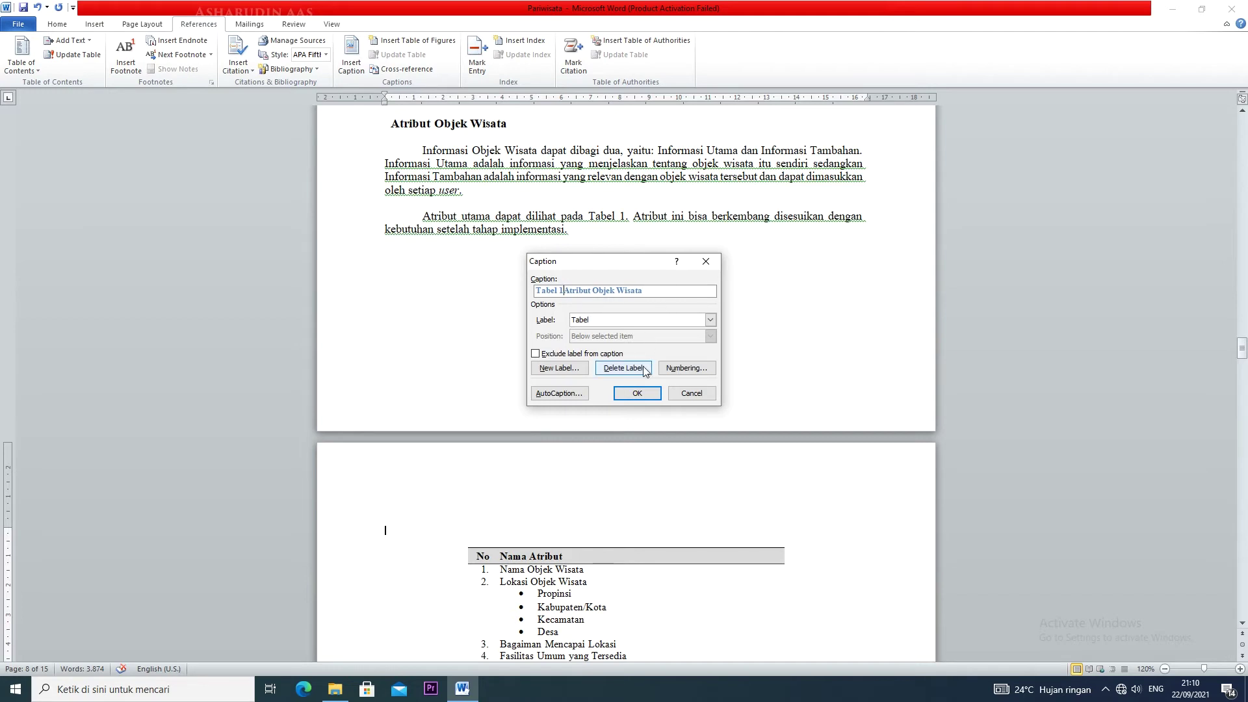
pyautogui.click(637, 393)
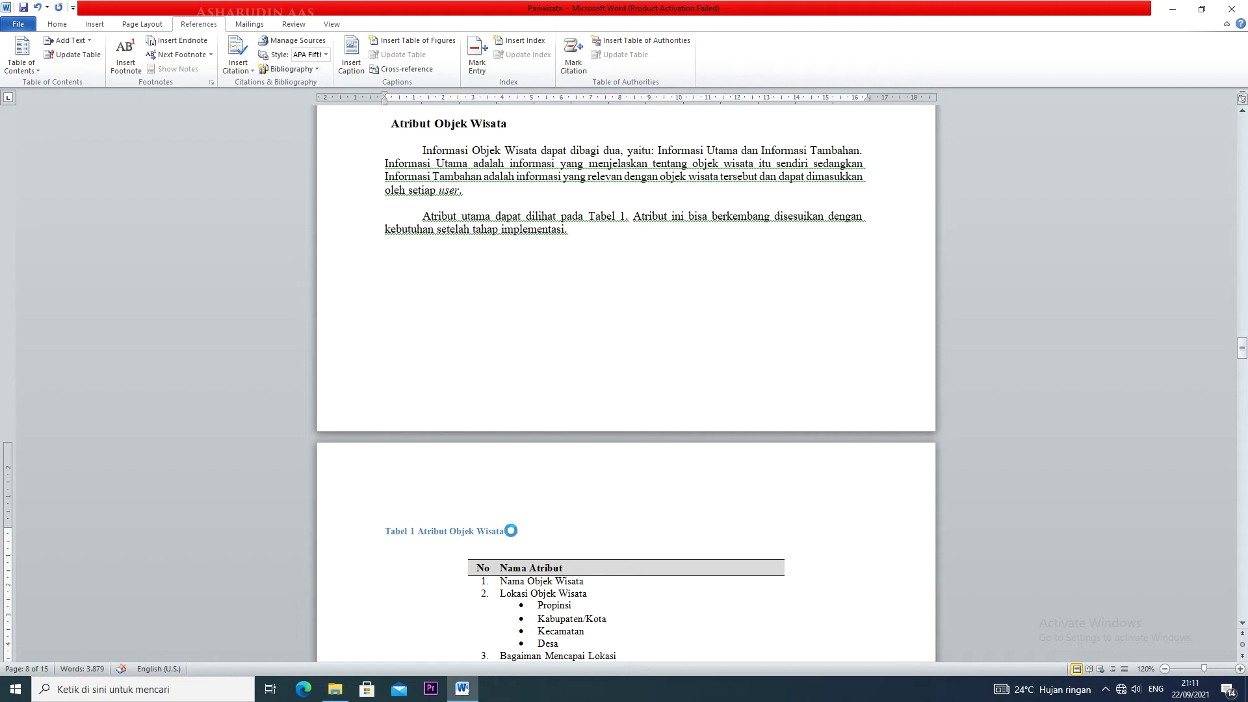
# Step: Centre the "Tabel 1 Atribut Objek Wisata" caption and make its text black
pyautogui.hotkey('ctrl', 'e')
pyautogui.moveTo(634, 531); pyautogui.dragTo(562, 531)
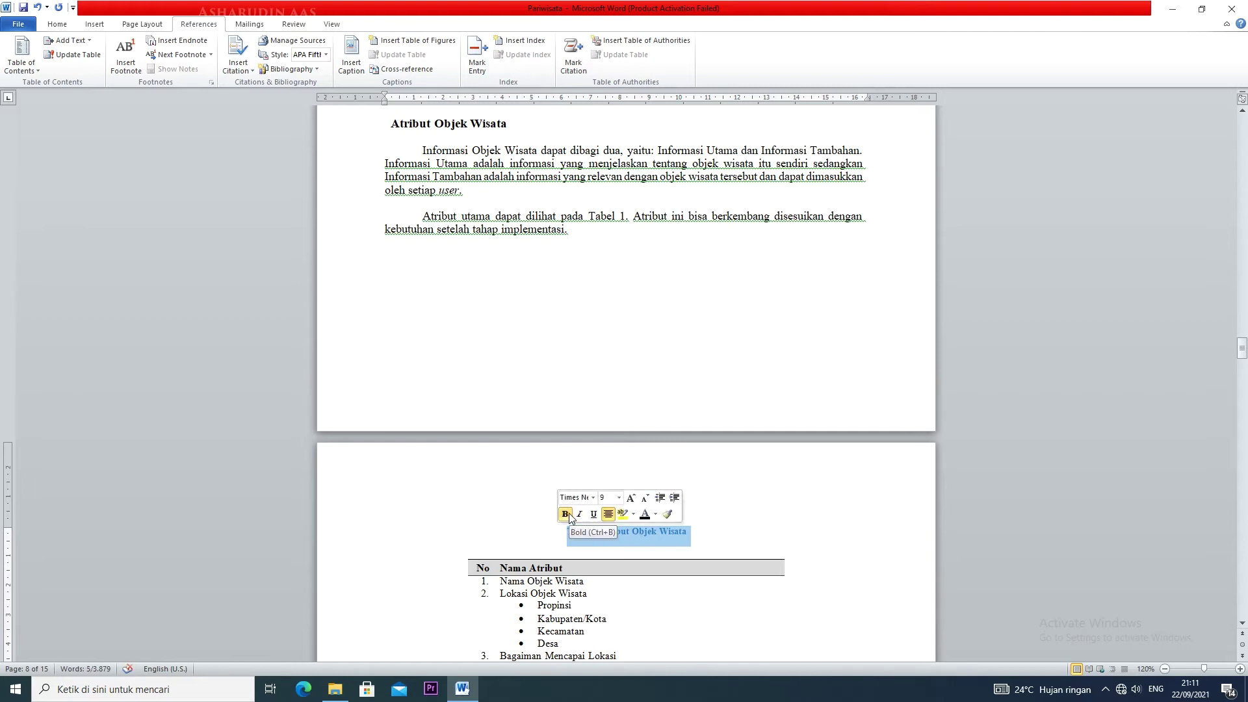
pyautogui.click(566, 514)
pyautogui.click(761, 518)
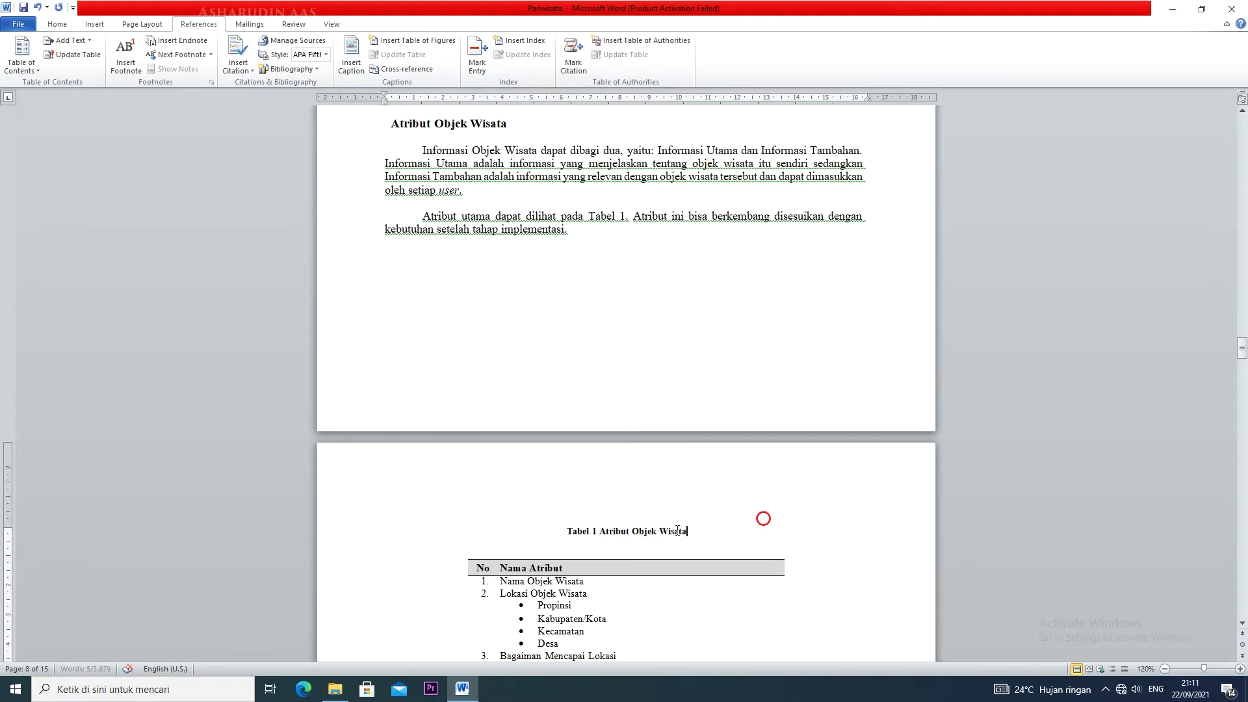
# Step: Copy the manual caption "Tabel 2 Objek Wisata" in the Rancangan Database section and delete it from the page
pyautogui.scroll(-12, 577, 550)
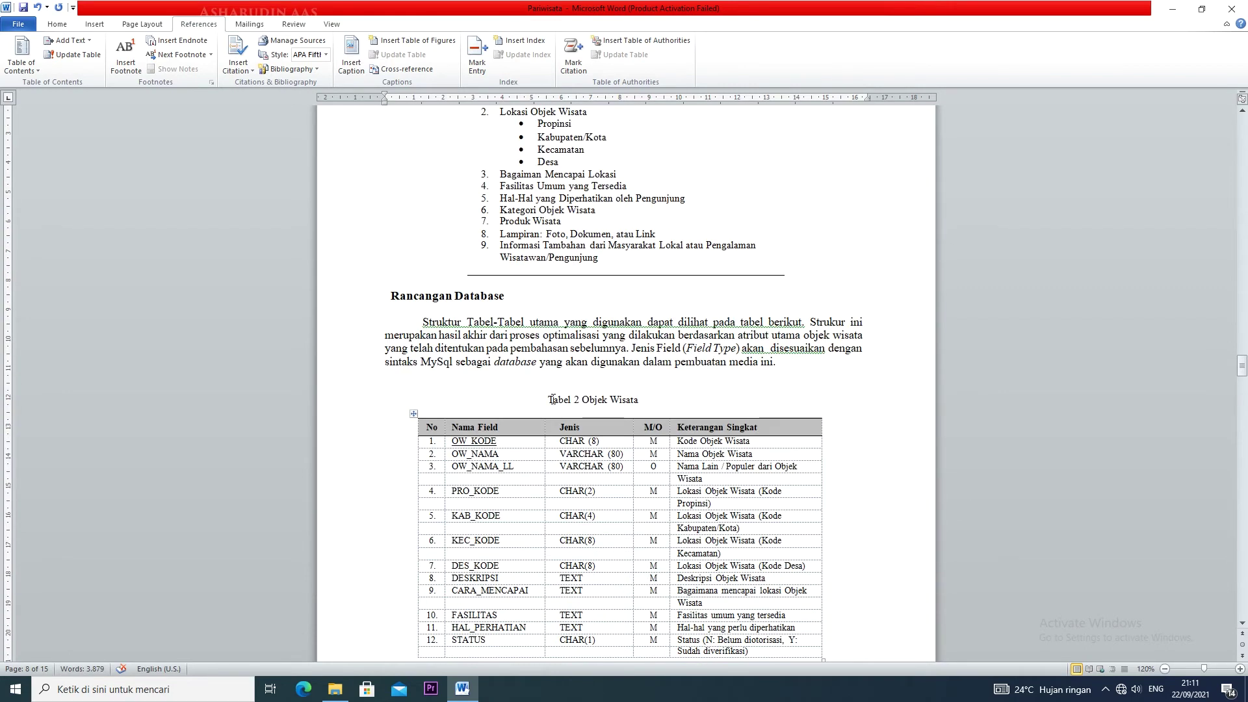
pyautogui.moveTo(549, 400); pyautogui.dragTo(643, 403)
pyautogui.hotkey('ctrl', 'c')
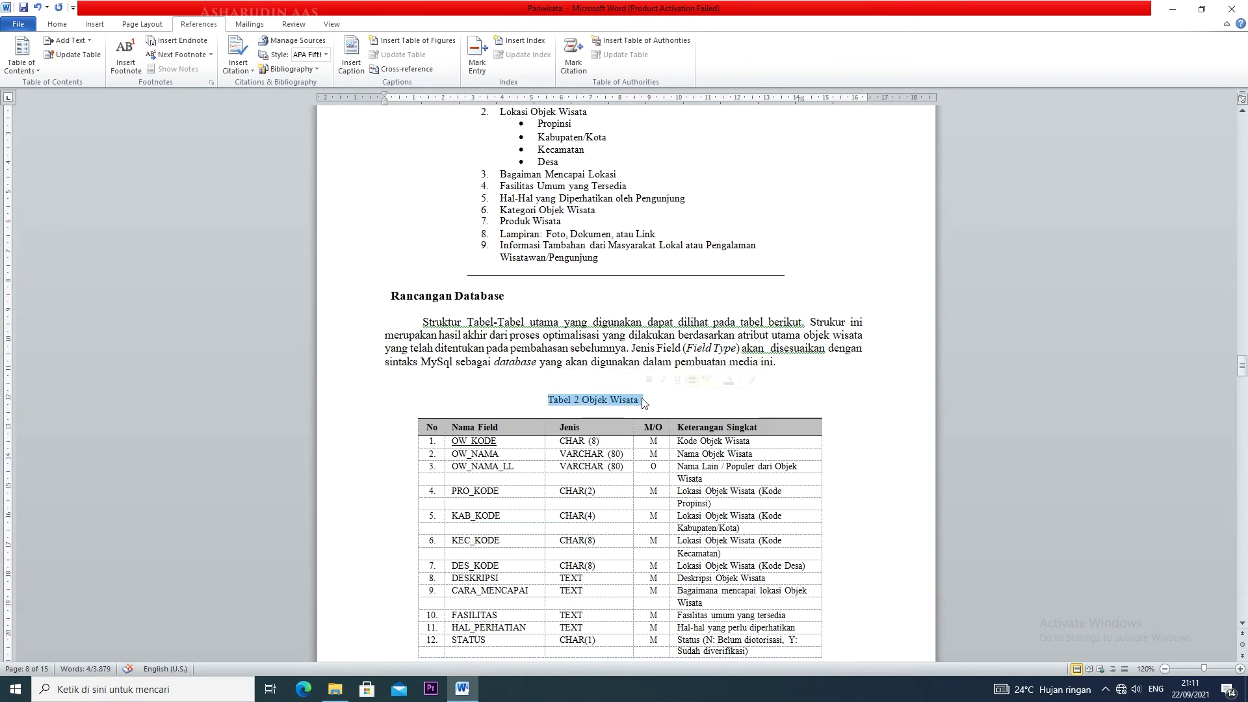
pyautogui.press('Delete')
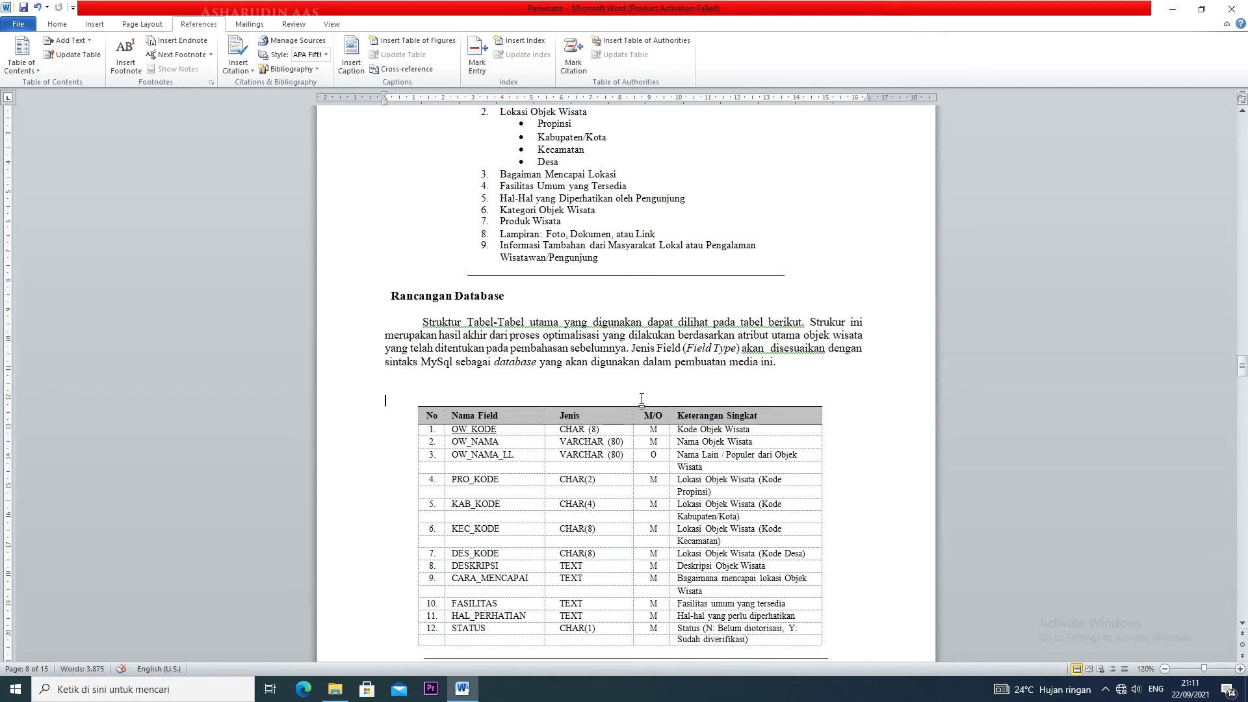
# Step: Insert the automatic caption "Tabel 2 Objek Wisata" above the first Rancangan Database table and centre it
pyautogui.click(352, 65)
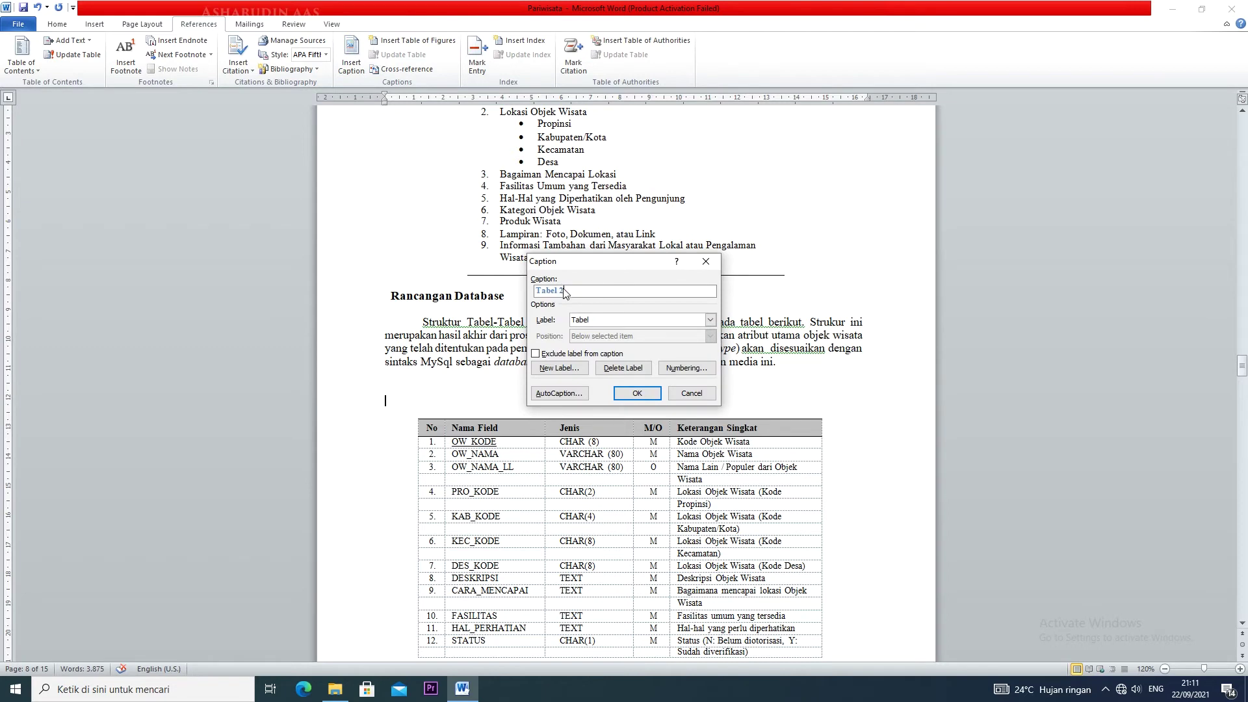
pyautogui.hotkey('ctrl', 'v')
pyautogui.moveTo(595, 292); pyautogui.dragTo(564, 292)
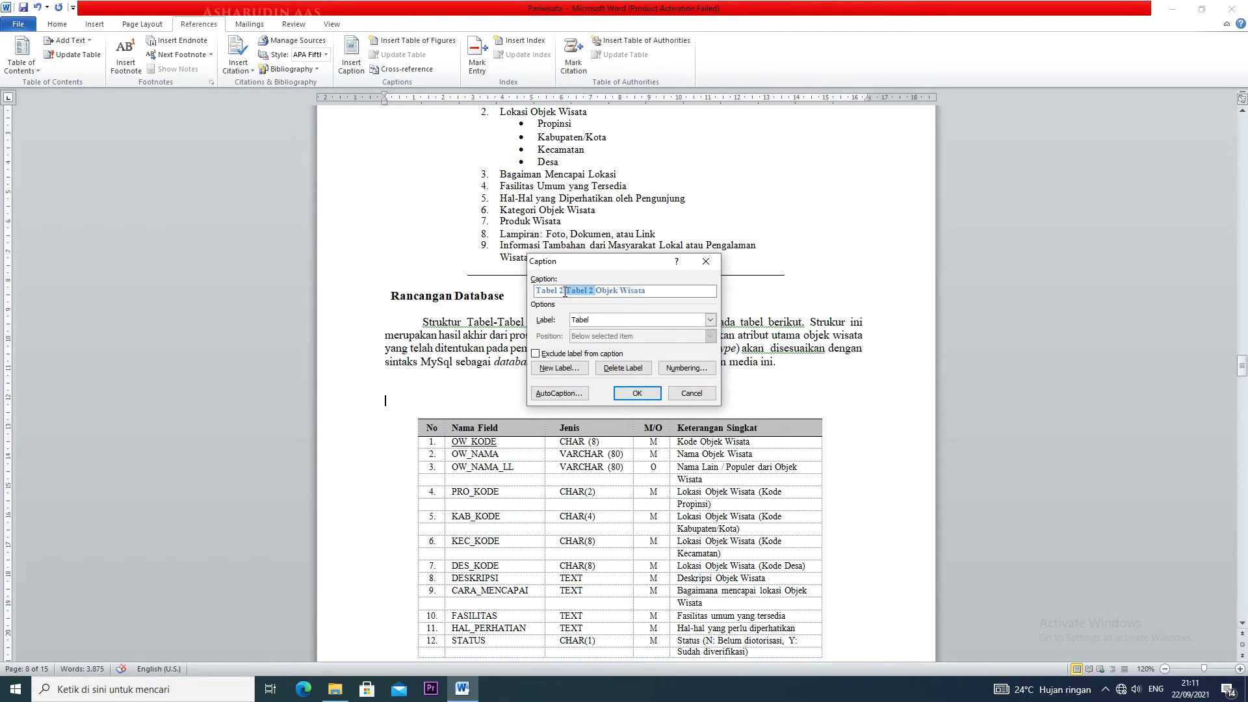
pyautogui.press('Delete')
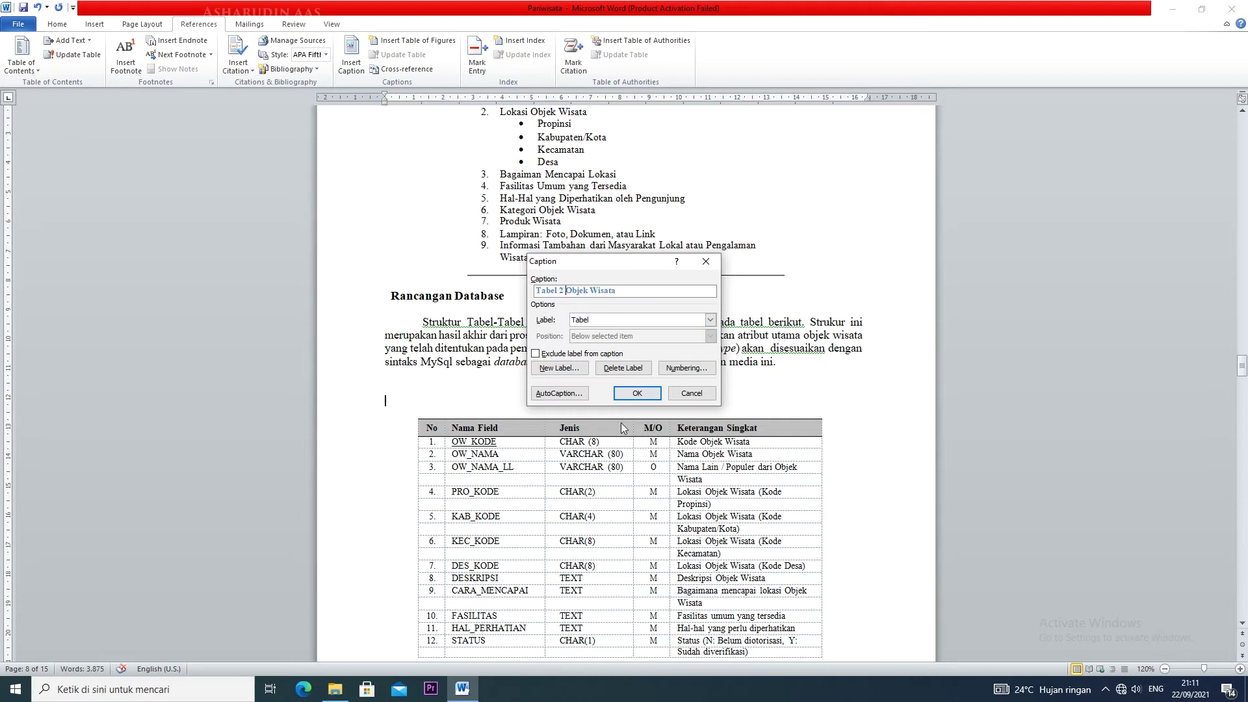
pyautogui.click(637, 393)
pyautogui.moveTo(476, 401); pyautogui.dragTo(386, 400)
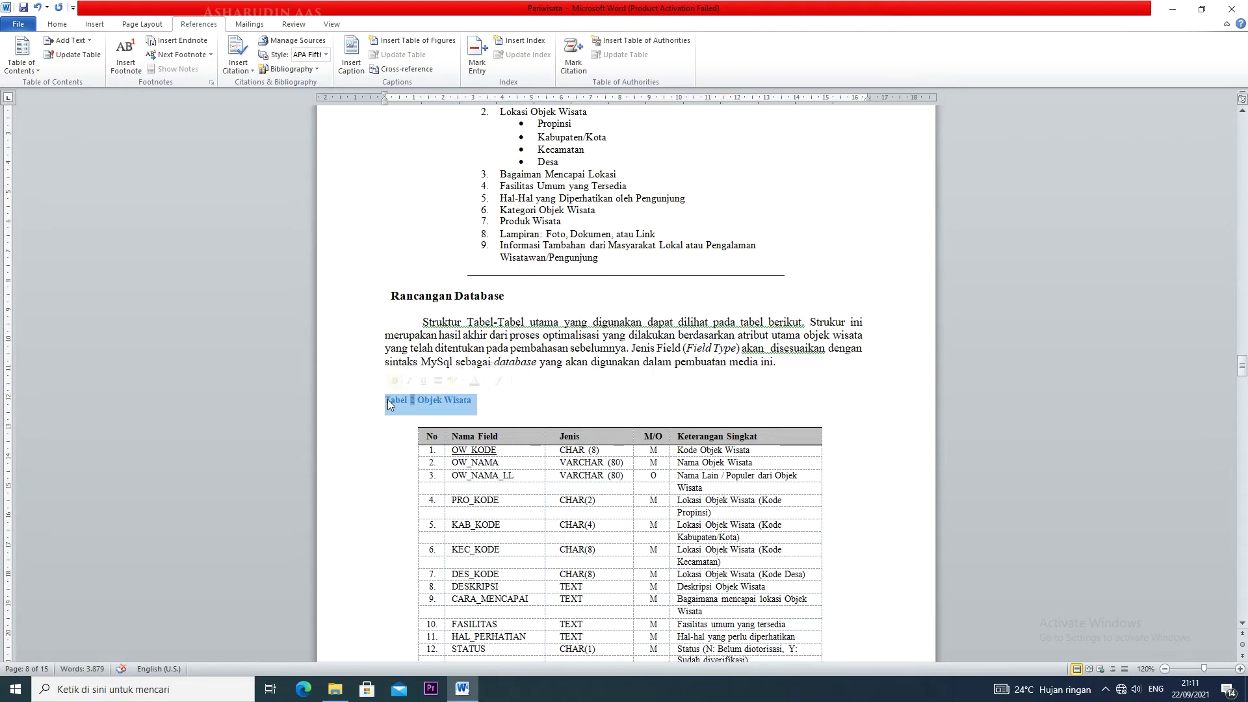
pyautogui.click(438, 381)
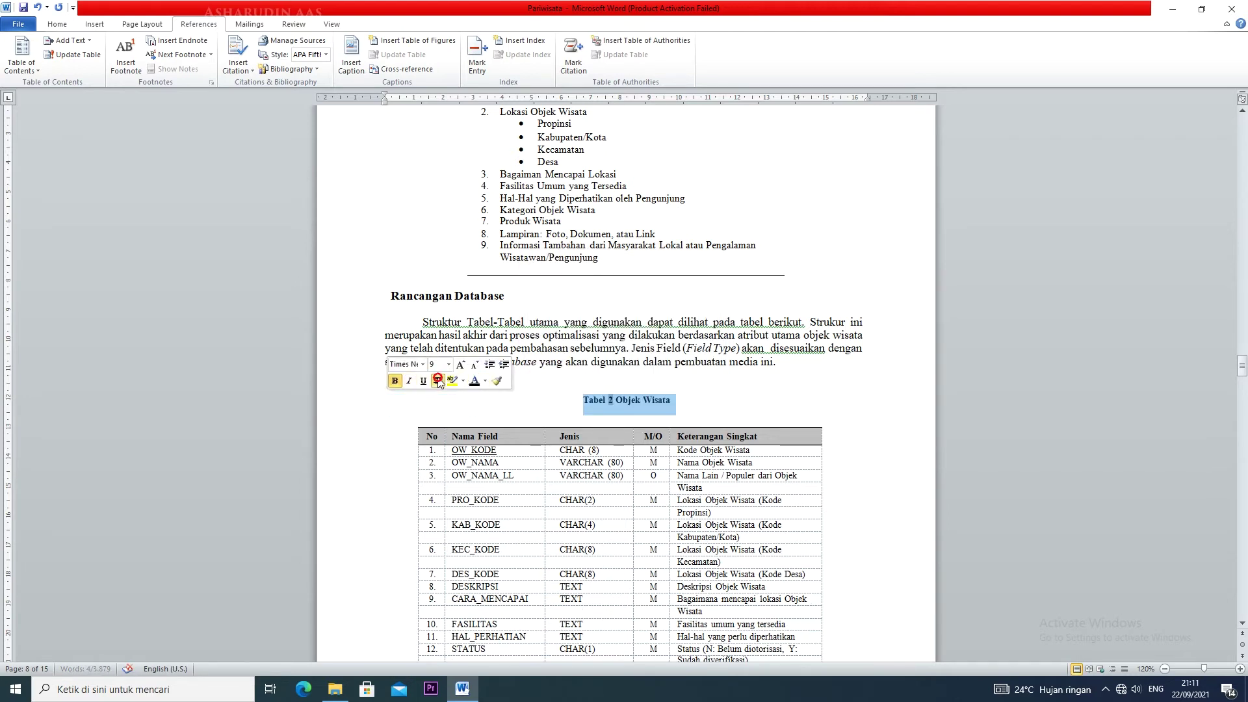
# Step: Copy and delete the manual caption "Tabel 3 OW_OW (Tabel Hubungan Objek Wisata dengan Objek Wisata Lain)", leaving an empty line above its table
pyautogui.scroll(-3, 594, 418)
pyautogui.scroll(-9, 595, 418)
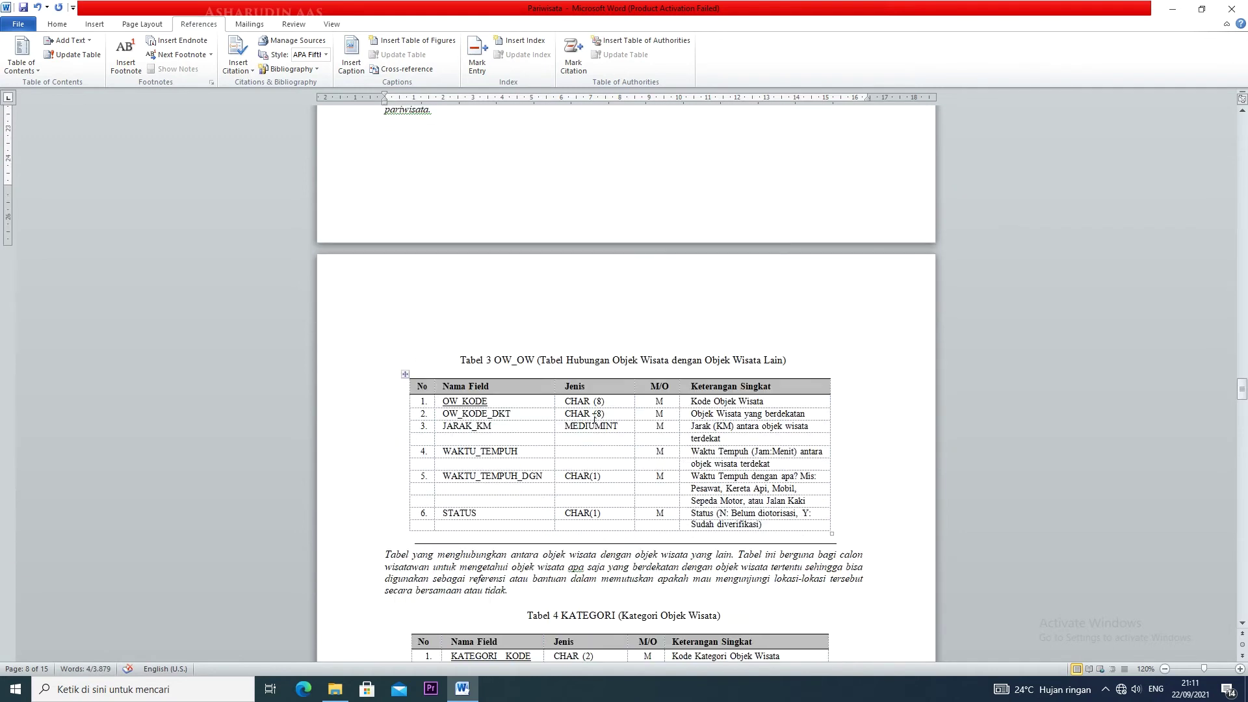
pyautogui.moveTo(460, 359); pyautogui.dragTo(799, 372)
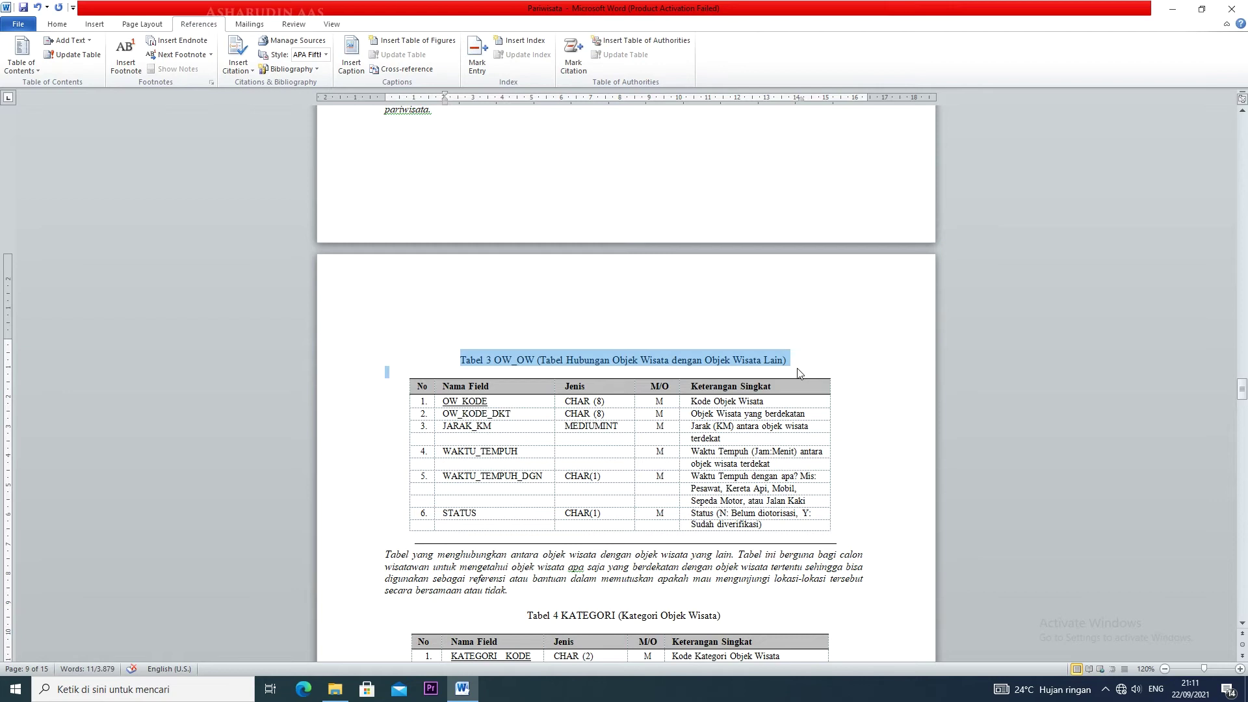
pyautogui.press('Delete')
pyautogui.press('Up')
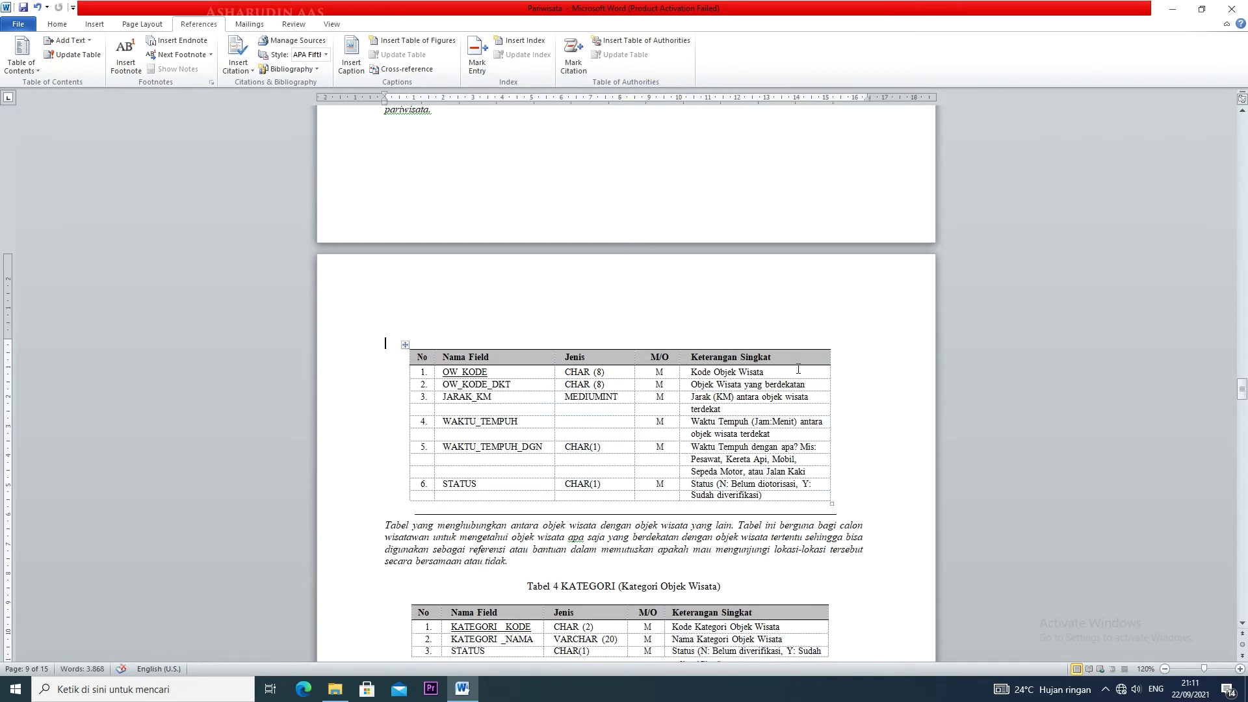
pyautogui.press('Return')
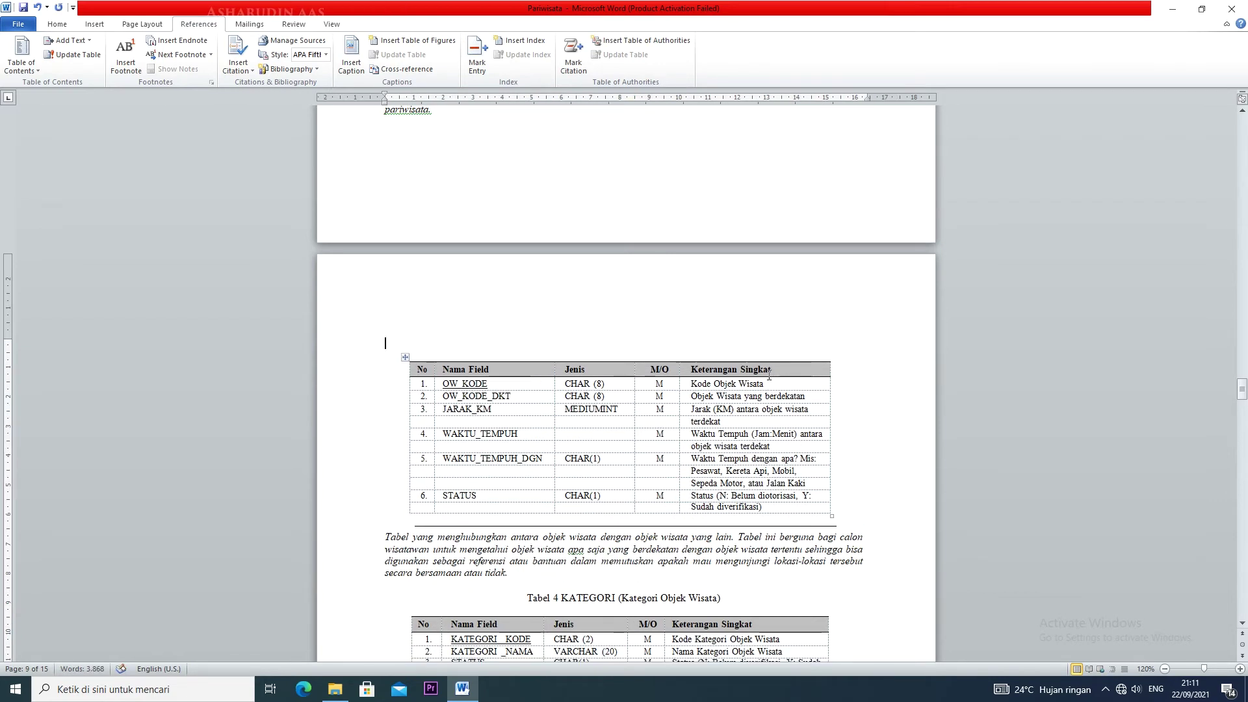
# Step: Insert the automatic caption "Tabel 3 OW_OW (Tabel Hubungan Objek Wisata dengan Objek Wisata Lain)" above the OW_OW table, removing the duplicated "Tabel 3"
pyautogui.click(354, 65)
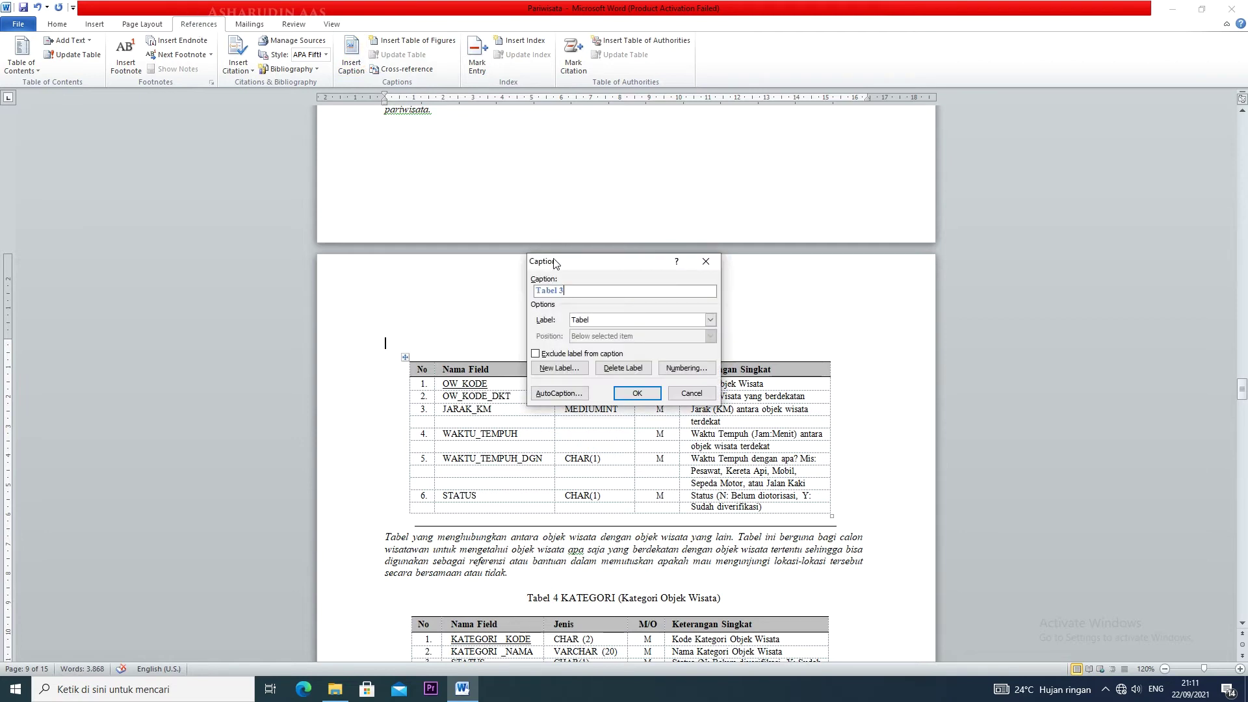
pyautogui.hotkey('ctrl', 'v')
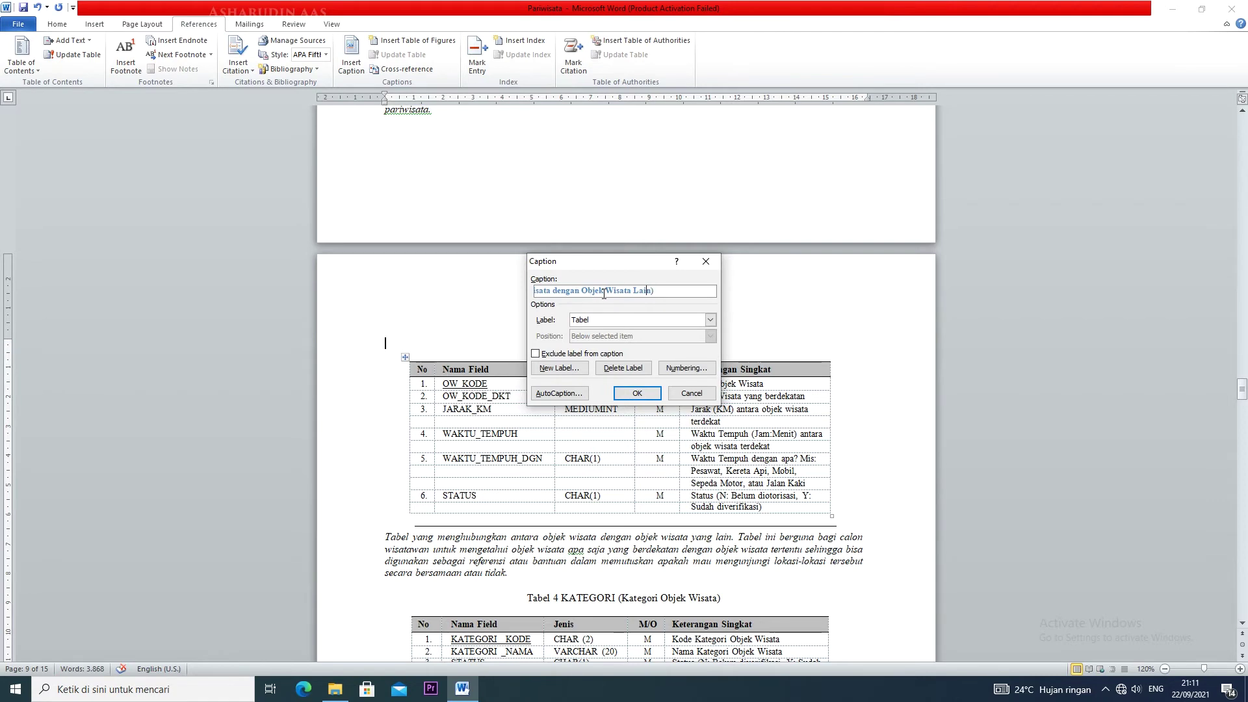
pyautogui.hotkey('ctrl', 'Left')
pyautogui.hotkey('ctrl', 'Left')
pyautogui.hotkey('ctrl', 'Left')
pyautogui.hotkey('ctrl', 'Left')
pyautogui.hotkey('ctrl', 'Left')
pyautogui.hotkey('ctrl', 'Left')
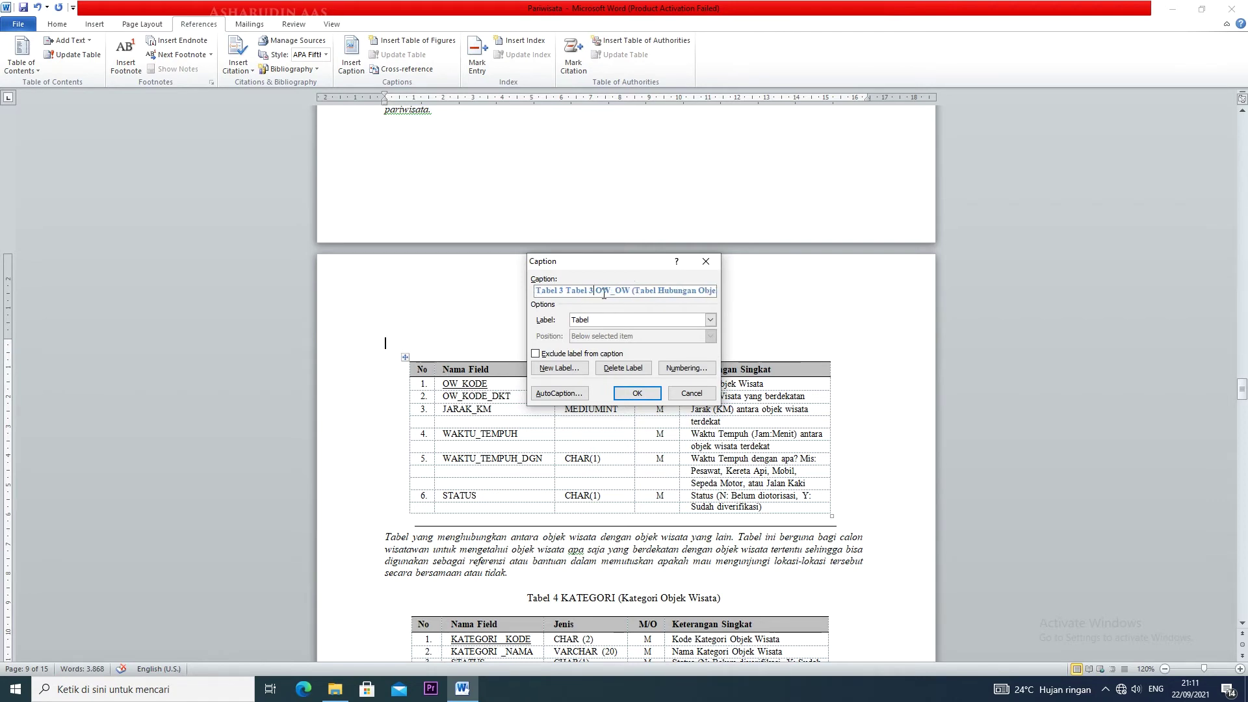
pyautogui.hotkey('ctrl', 'Left')
pyautogui.hotkey('ctrl', 'Left')
pyautogui.moveTo(598, 292); pyautogui.dragTo(567, 294)
pyautogui.press('Delete')
pyautogui.click(637, 393)
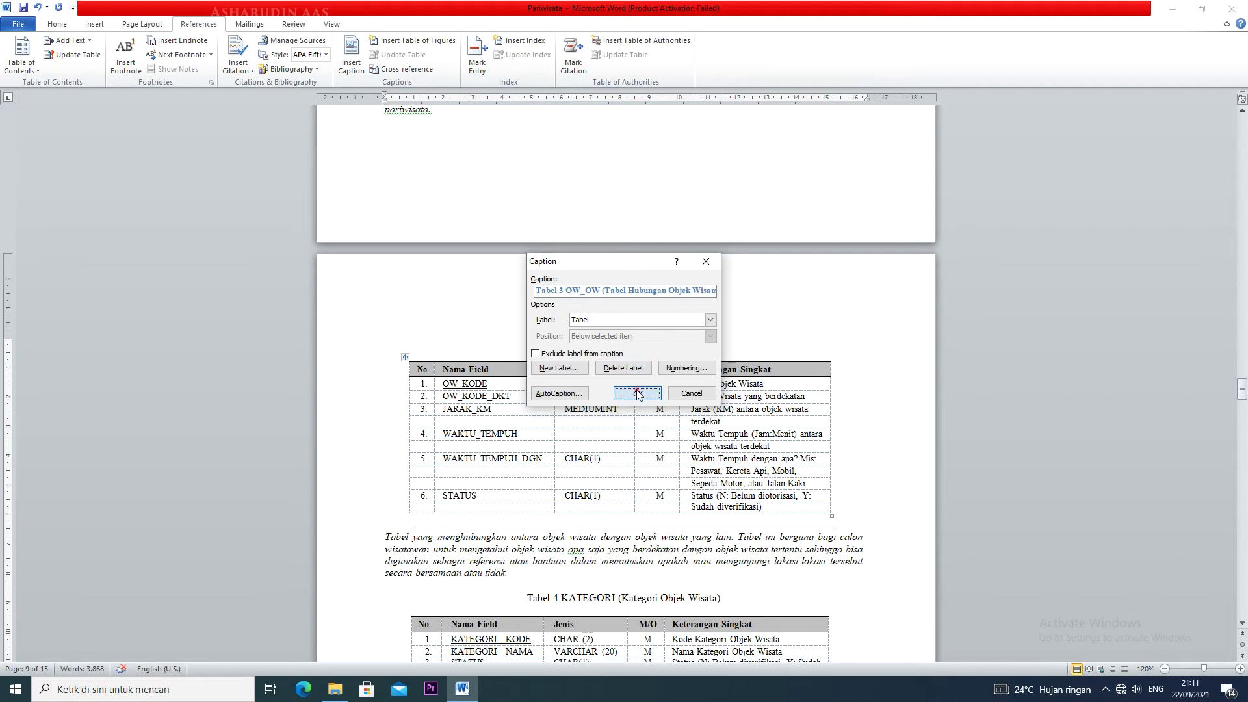
# Step: Centre the automatic Tabel 3 caption above the OW_OW table and make its text black
pyautogui.hotkey('ctrl', 'e')
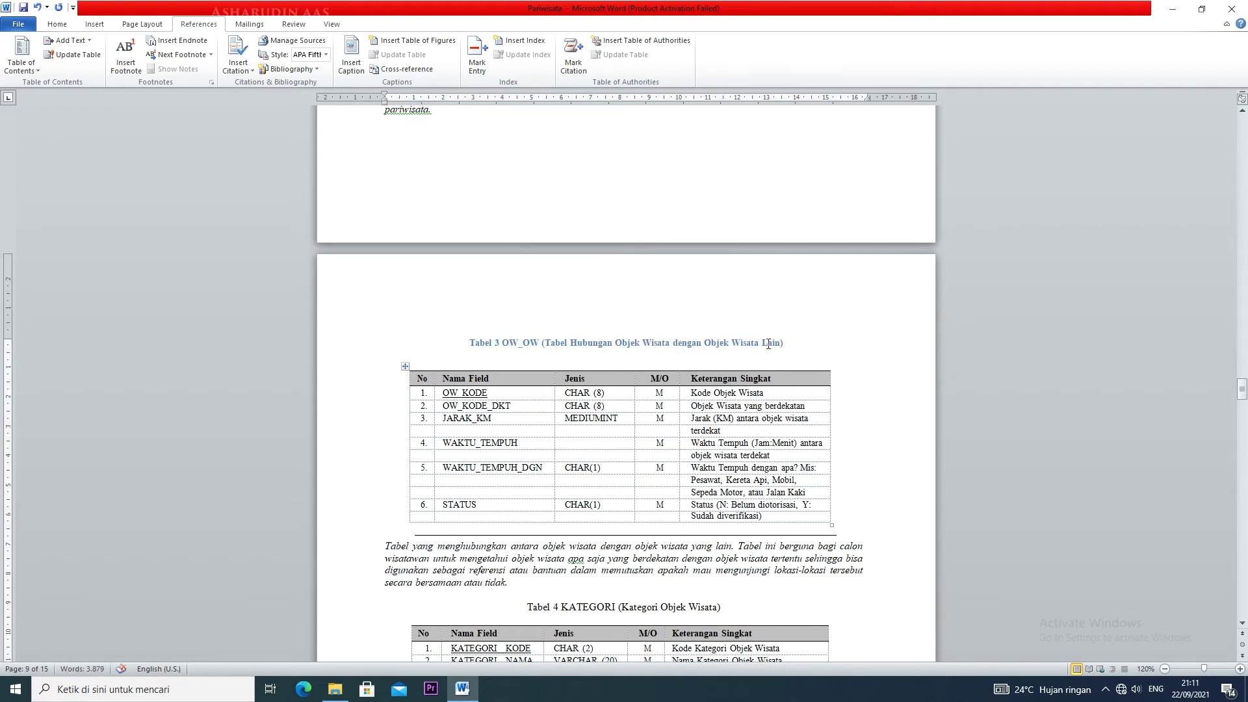
pyautogui.moveTo(789, 342); pyautogui.dragTo(469, 343)
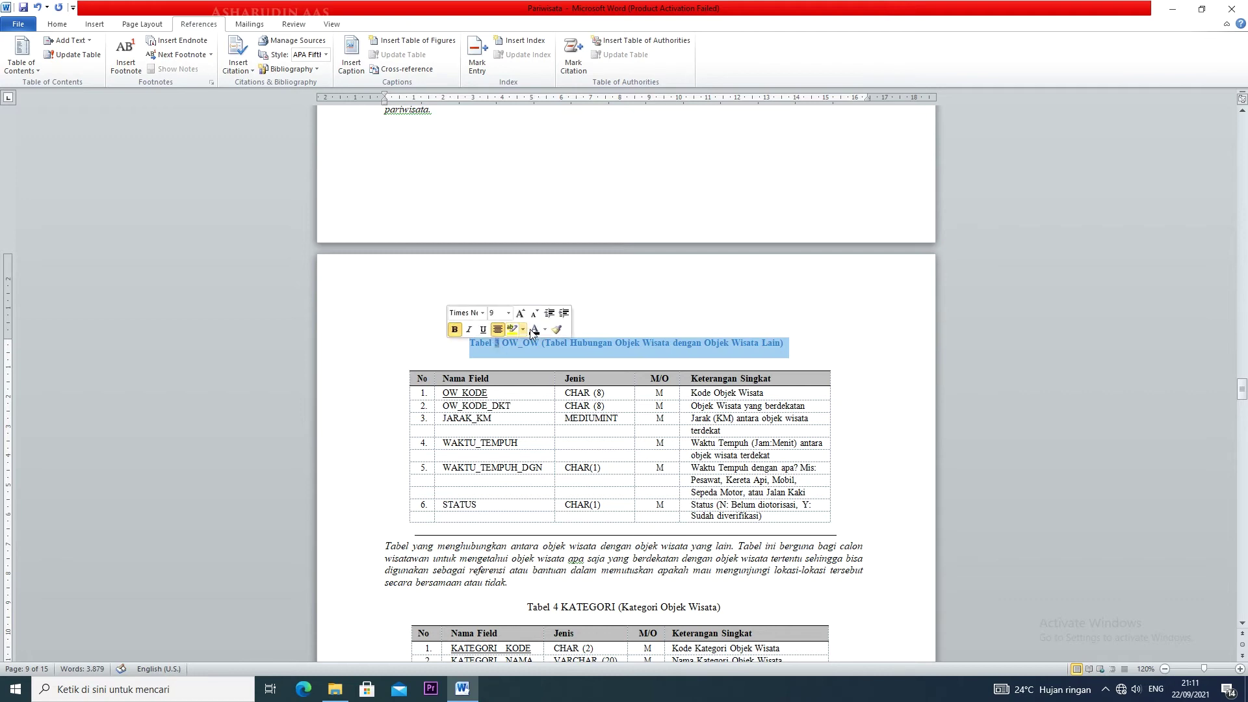
# Step: Copy and delete the manual caption "Tabel 4 KATEGORI (Kategori Objek Wisata)", leaving an empty line above its table
pyautogui.scroll(-8, 532, 370)
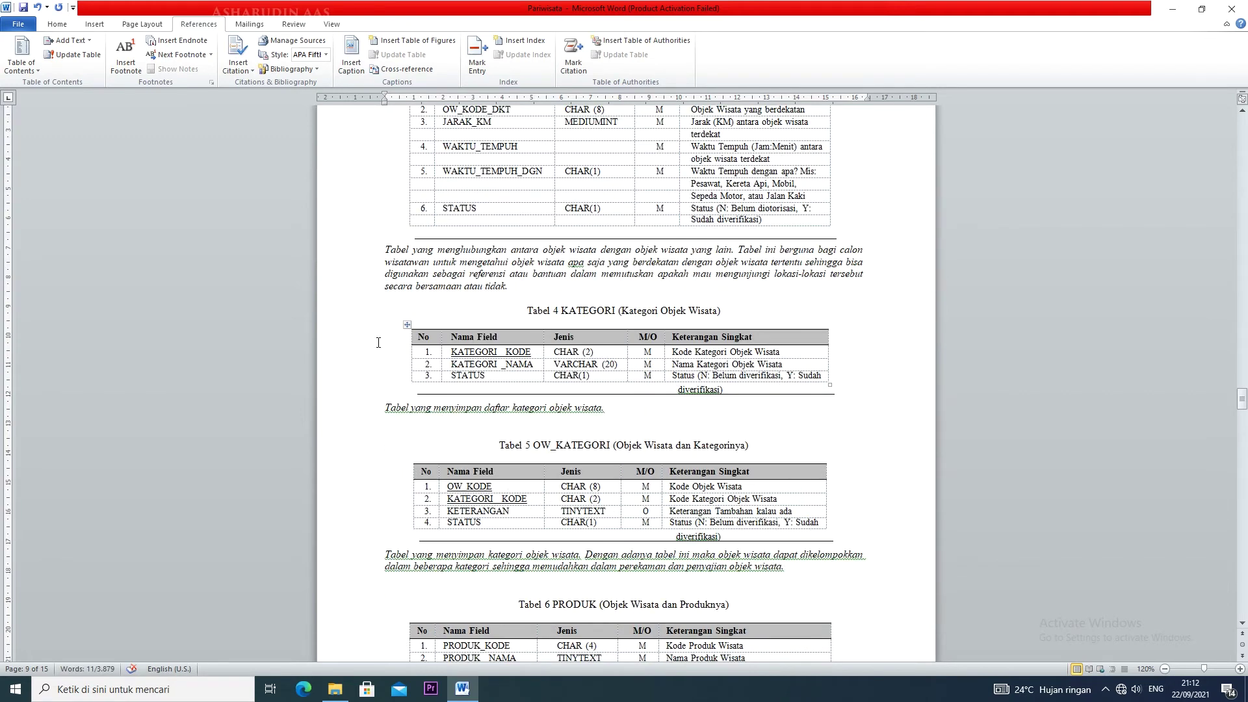
pyautogui.moveTo(527, 312); pyautogui.dragTo(732, 311)
pyautogui.hotkey('ctrl', 'c')
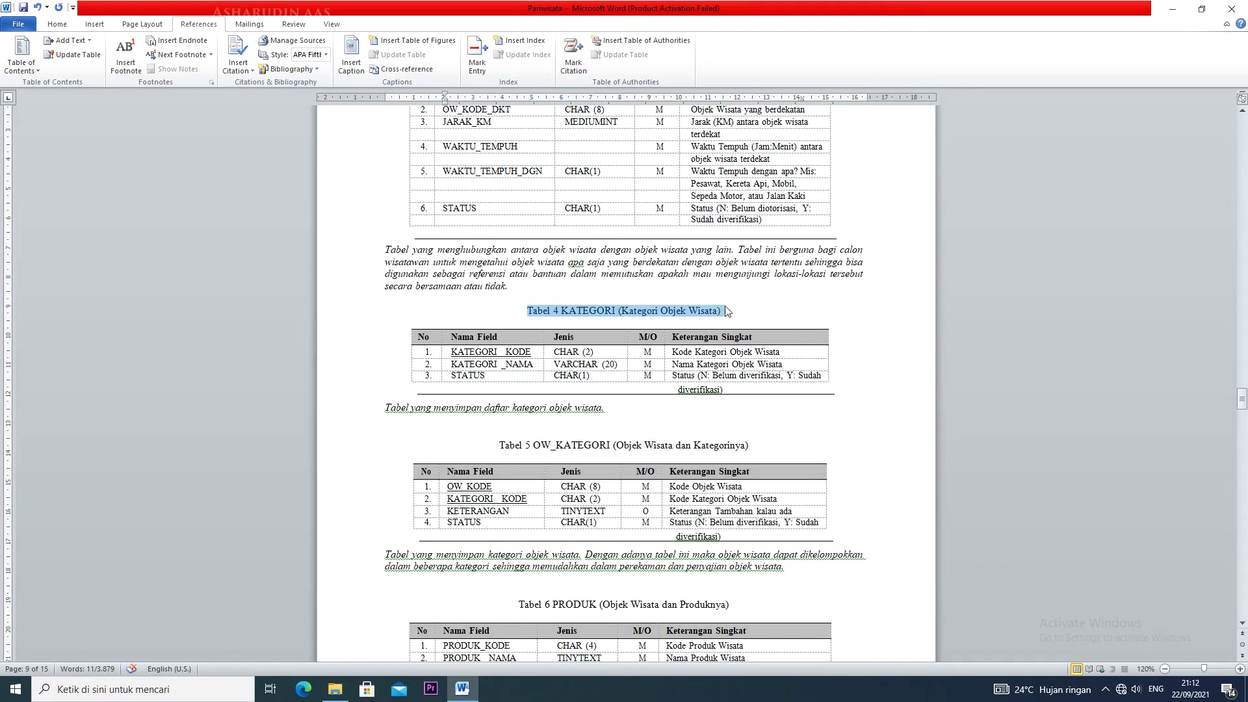
pyautogui.press('Delete')
pyautogui.press('Return')
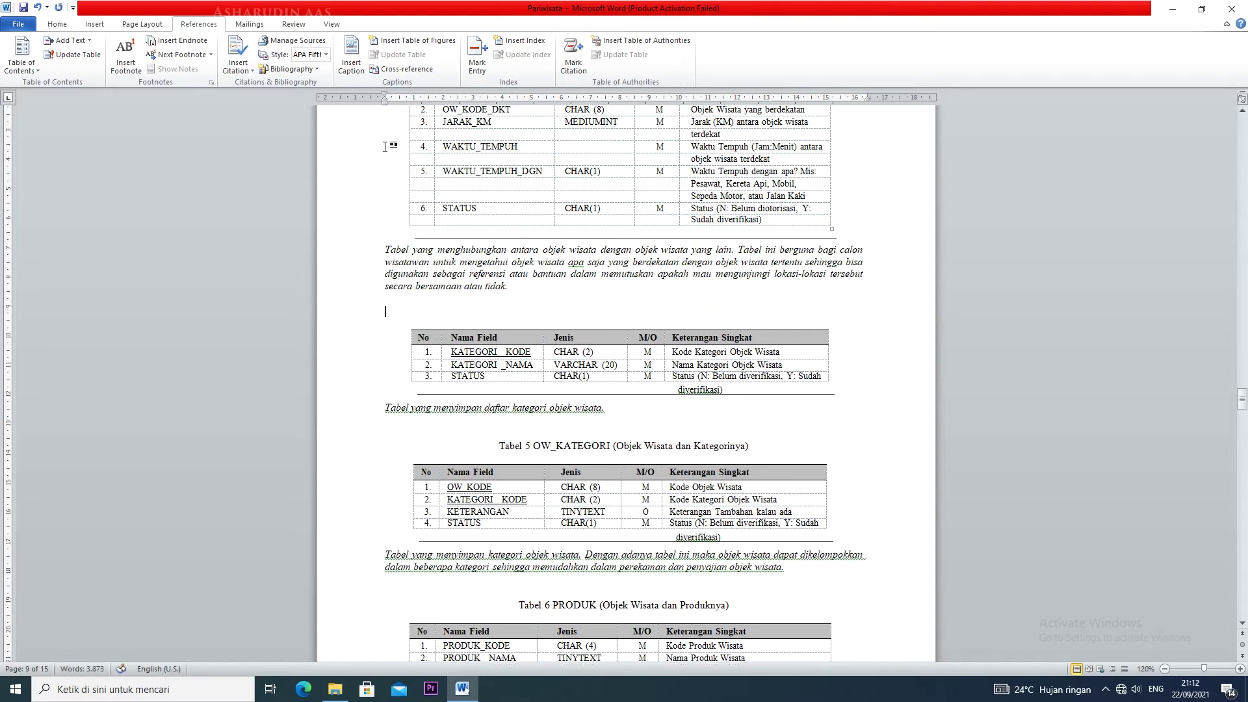
# Step: Insert the automatic caption "Tabel 4 KATEGORI (Kategori Objek Wisata)" above the KATEGORI table, removing the duplicated "Tabel 4"
pyautogui.click(351, 61)
pyautogui.hotkey('ctrl', 'v')
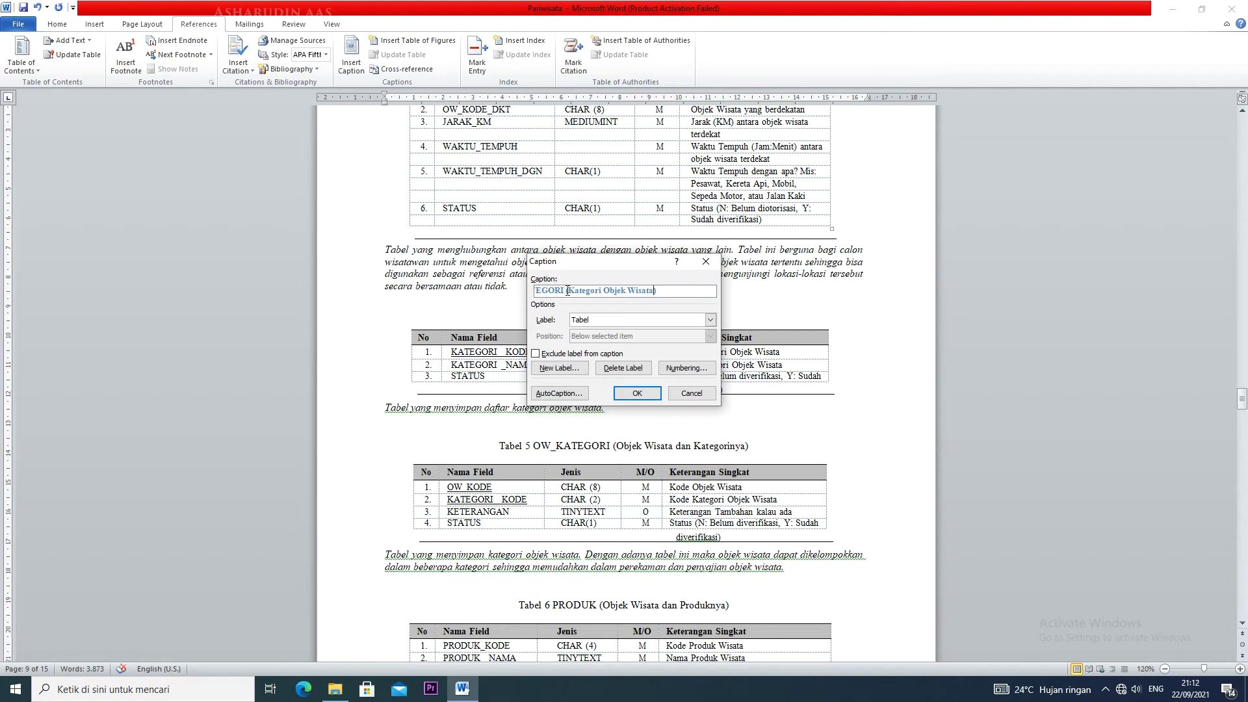
pyautogui.press('Home')
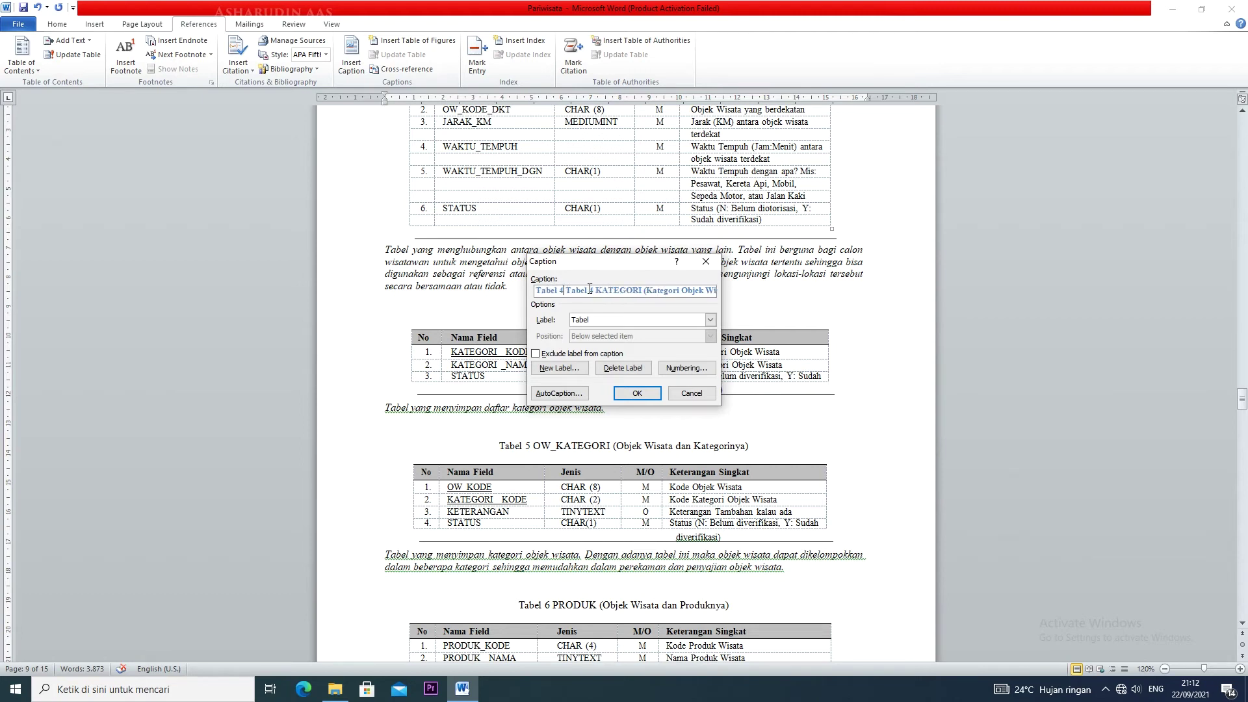
pyautogui.moveTo(564, 291); pyautogui.dragTo(593, 296)
pyautogui.press('BackSpace')
pyautogui.click(637, 393)
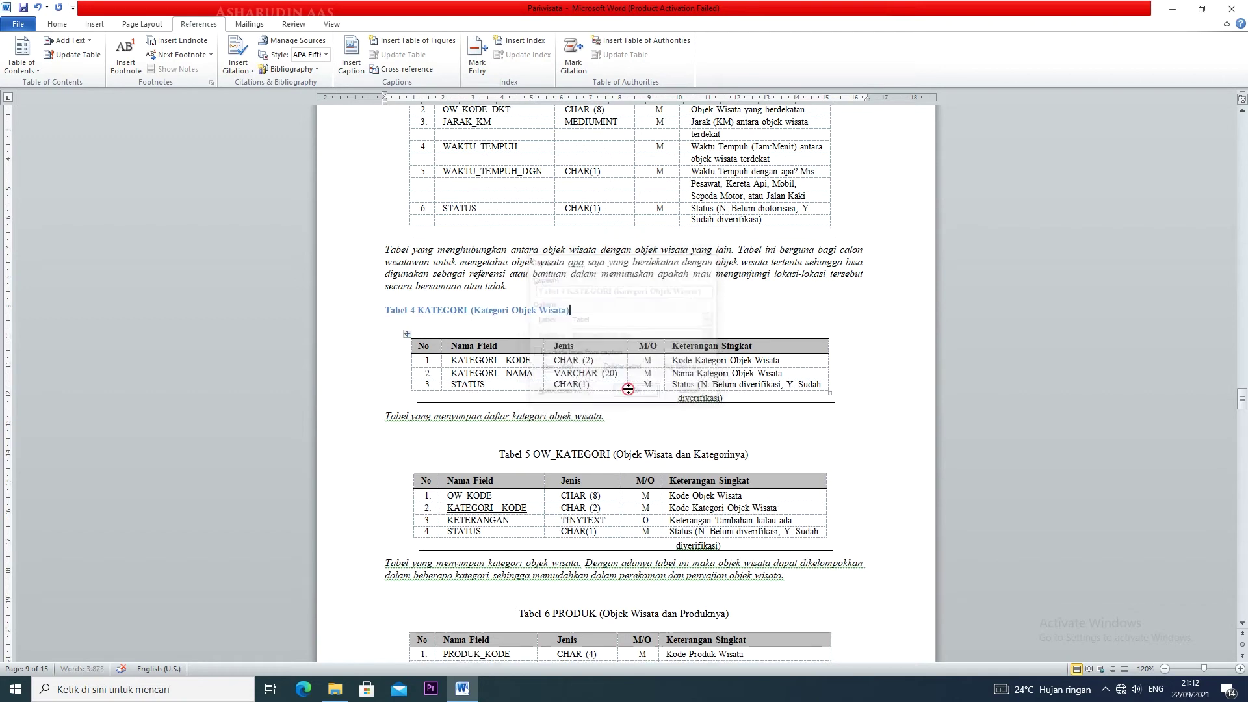
# Step: Centre the automatic Tabel 4 caption above the KATEGORI table and make its text black
pyautogui.hotkey('ctrl', 'e')
pyautogui.moveTo(715, 310); pyautogui.dragTo(532, 310)
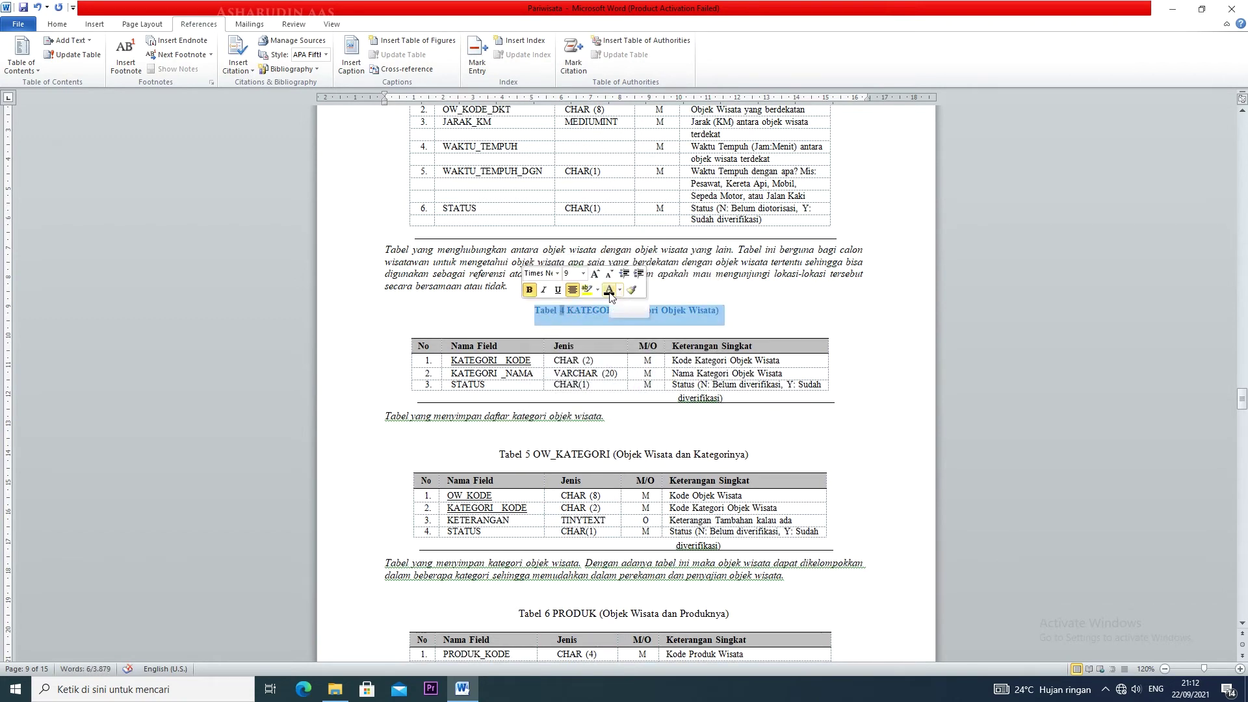
pyautogui.click(609, 290)
# Step: Copy and delete the manual caption "Tabel 5 OW_KATEGORI (Objek Wisata dan Kategorinya)", leaving an empty line above its table
pyautogui.scroll(-3, 604, 403)
pyautogui.moveTo(502, 309); pyautogui.dragTo(757, 309)
pyautogui.hotkey('ctrl', 'c')
pyautogui.press('Delete')
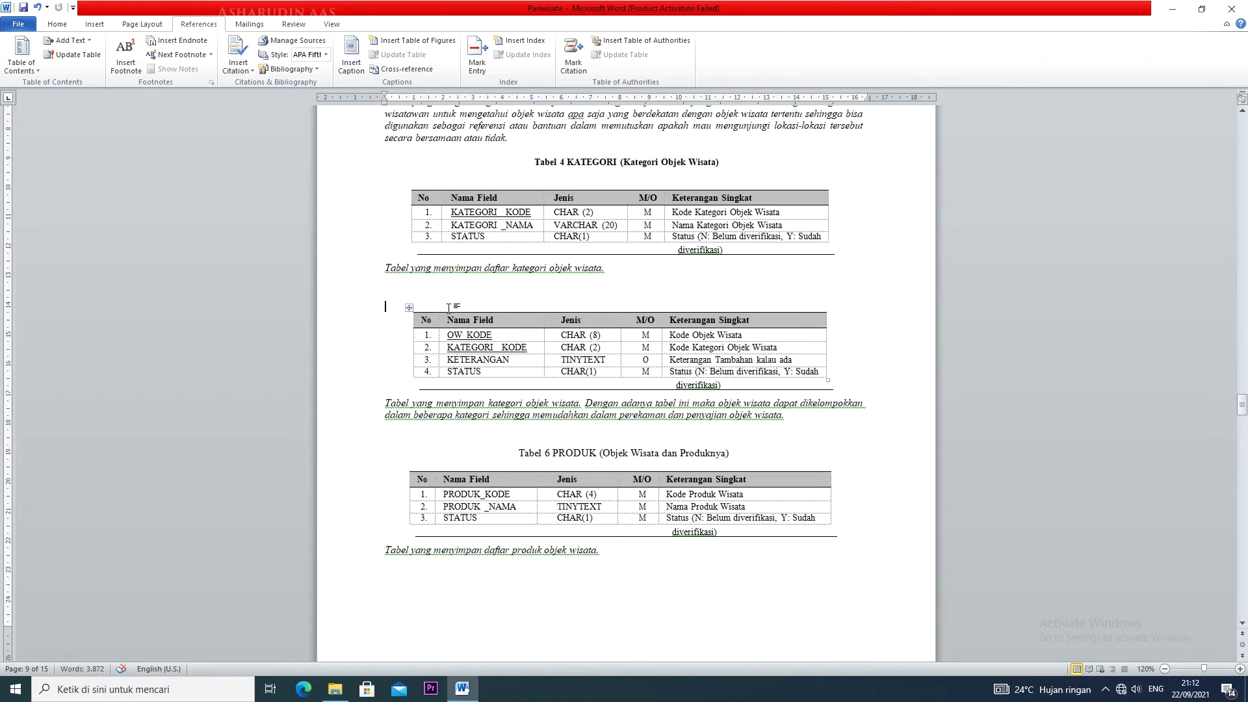
pyautogui.press('Return')
# Step: Insert the automatic caption "Tabel 5 OW_KATEGORI (Objek Wisata dan Kategorinya)" above the OW_KATEGORI table, removing the duplicated "Tabel 5"
pyautogui.click(352, 65)
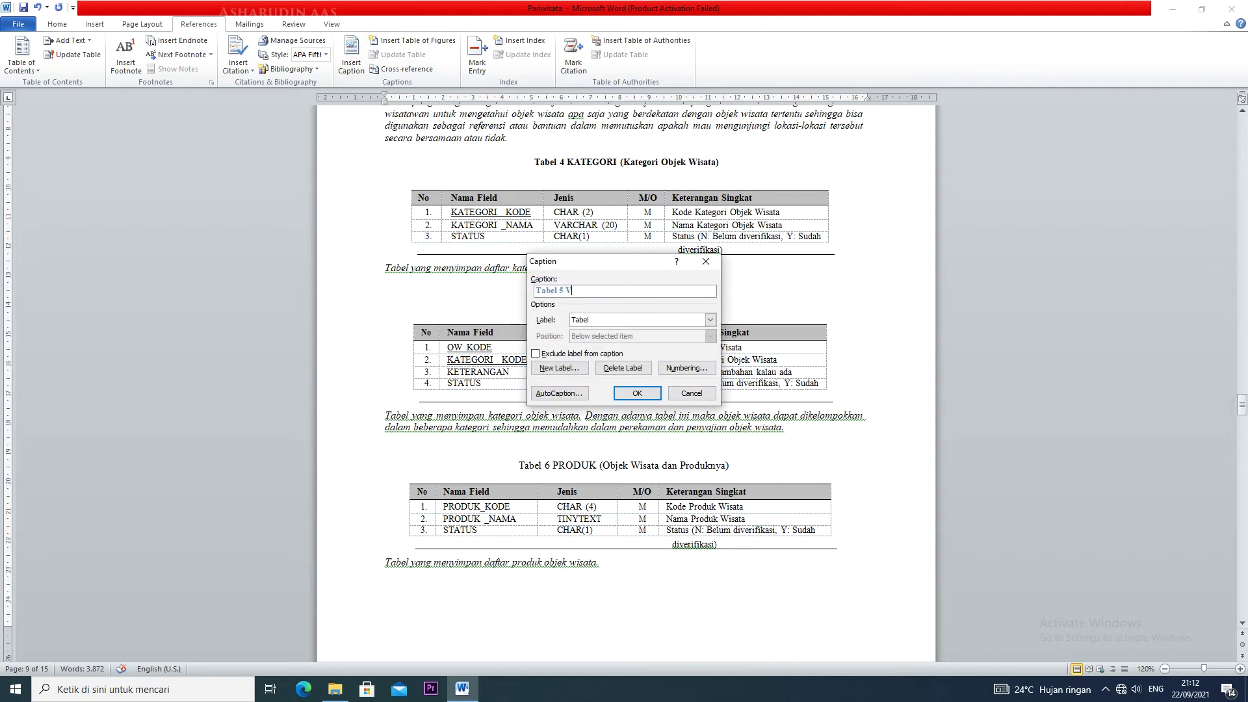
pyautogui.hotkey('ctrl', 'v')
pyautogui.press('Home')
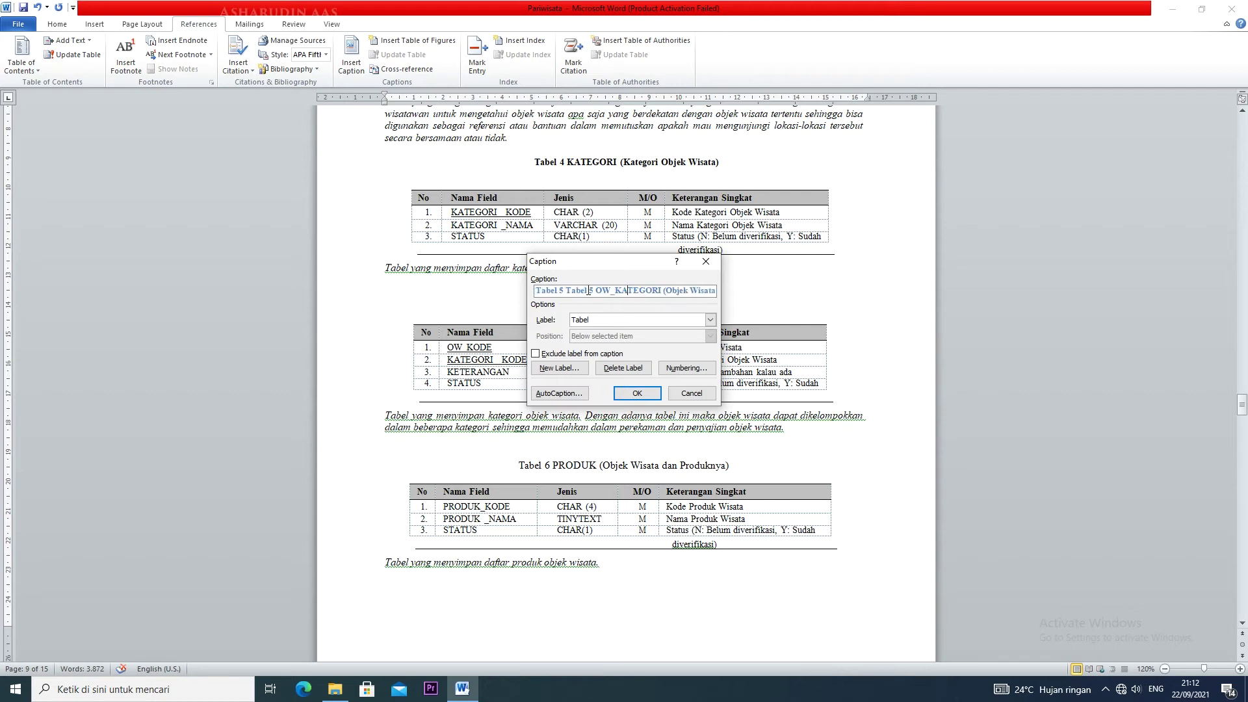
pyautogui.moveTo(567, 293); pyautogui.dragTo(597, 296)
pyautogui.press('BackSpace')
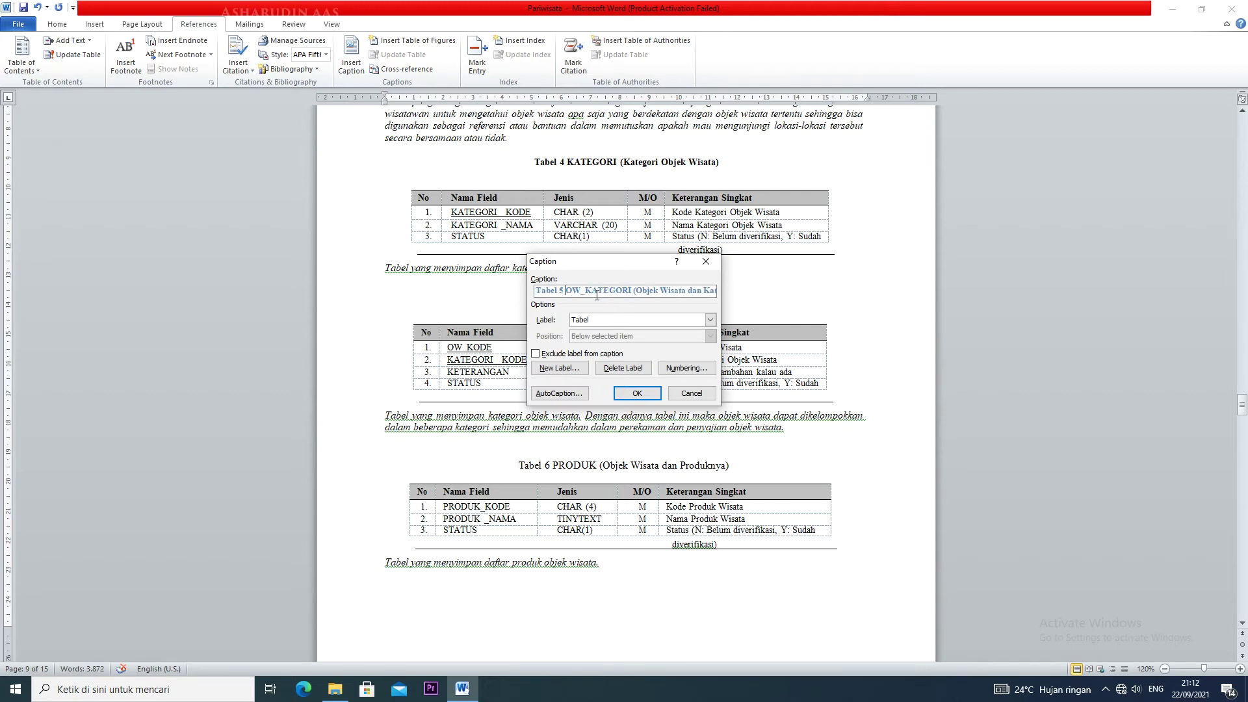
pyautogui.click(621, 390)
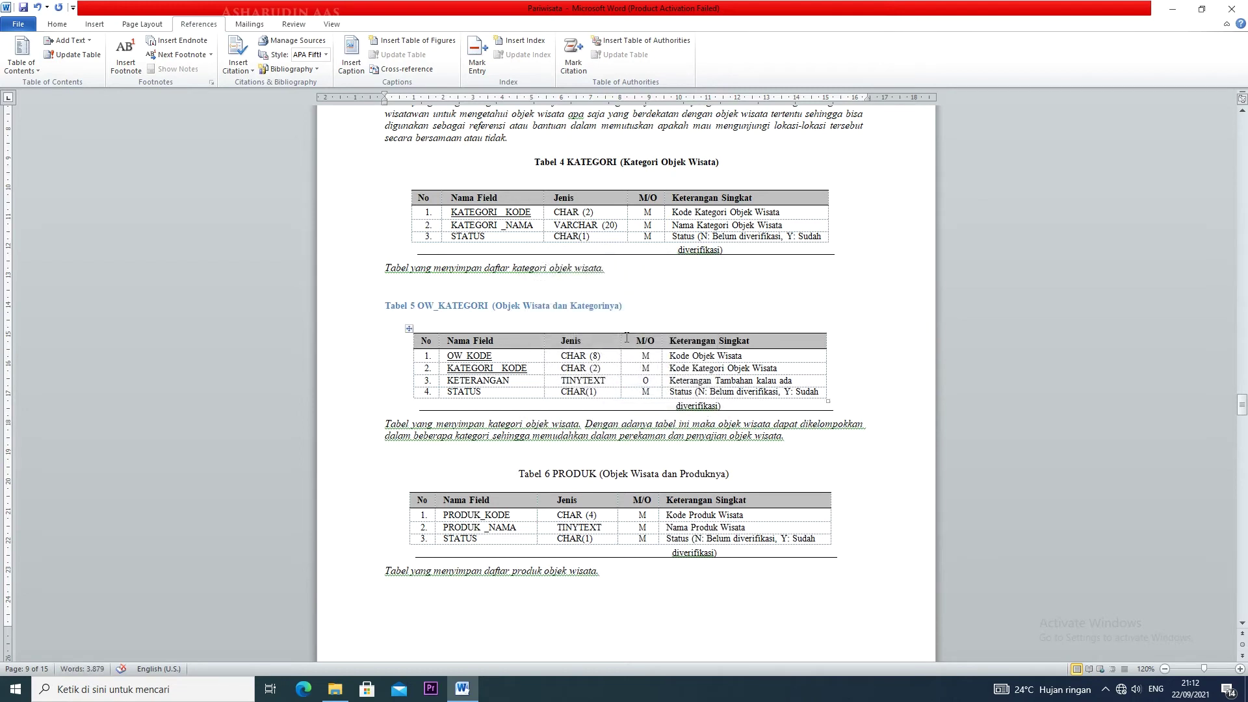
# Step: Centre the automatic Tabel 5 caption above the OW_KATEGORI table and make its text black
pyautogui.hotkey('ctrl', 'e')
pyautogui.tripleClick(773, 314)
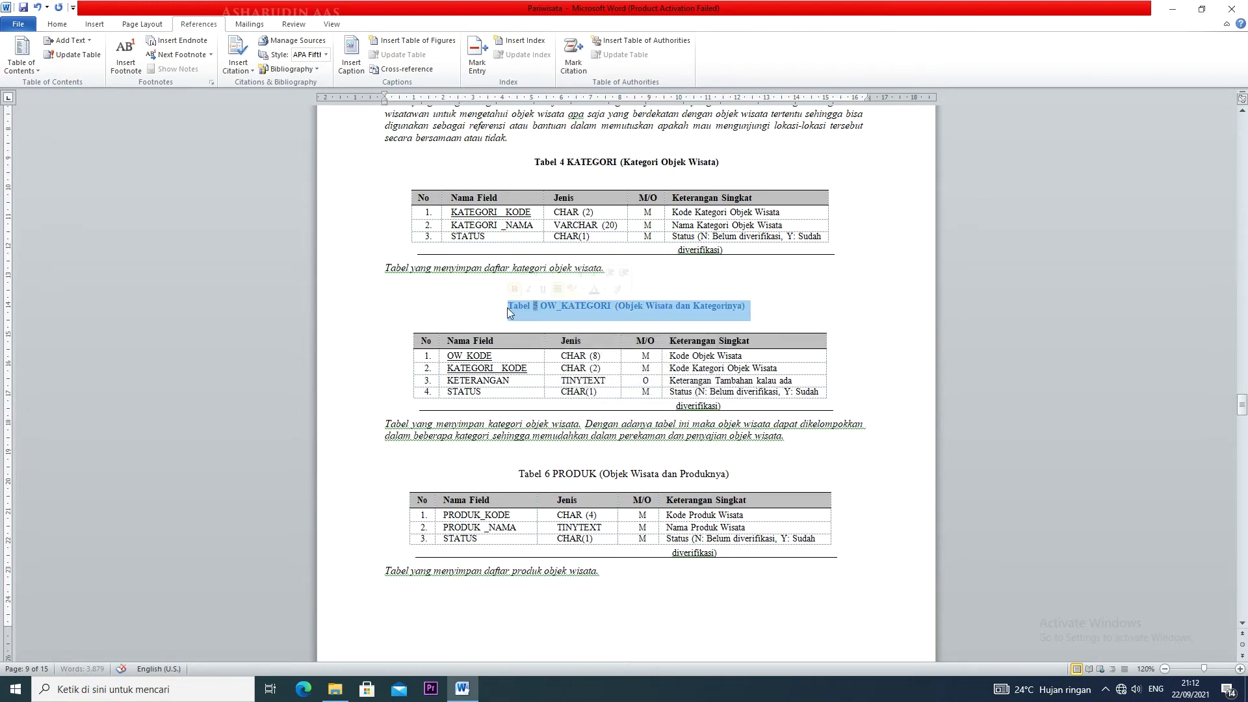
pyautogui.click(593, 293)
# Step: Copy and delete the manual caption "Tabel 6 PRODUK (Objek Wisata dan Produknya)", leaving an empty line above its table
pyautogui.scroll(-6, 624, 390)
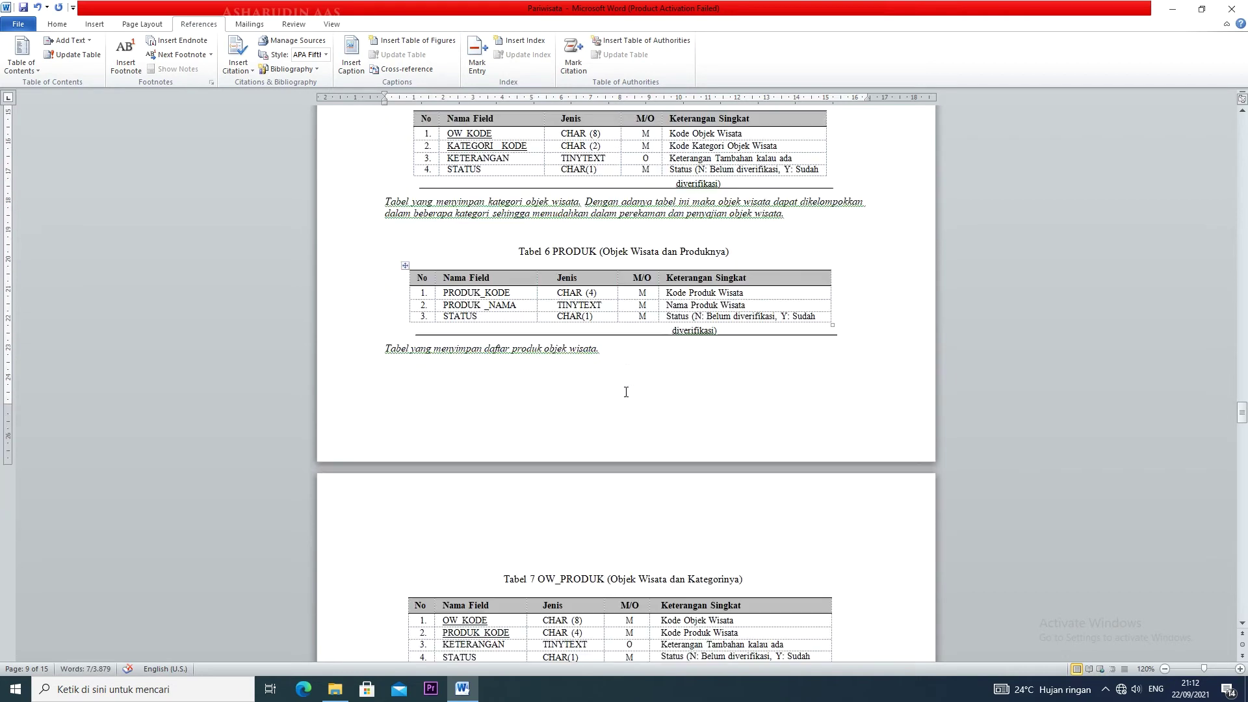
pyautogui.moveTo(515, 258); pyautogui.dragTo(733, 254)
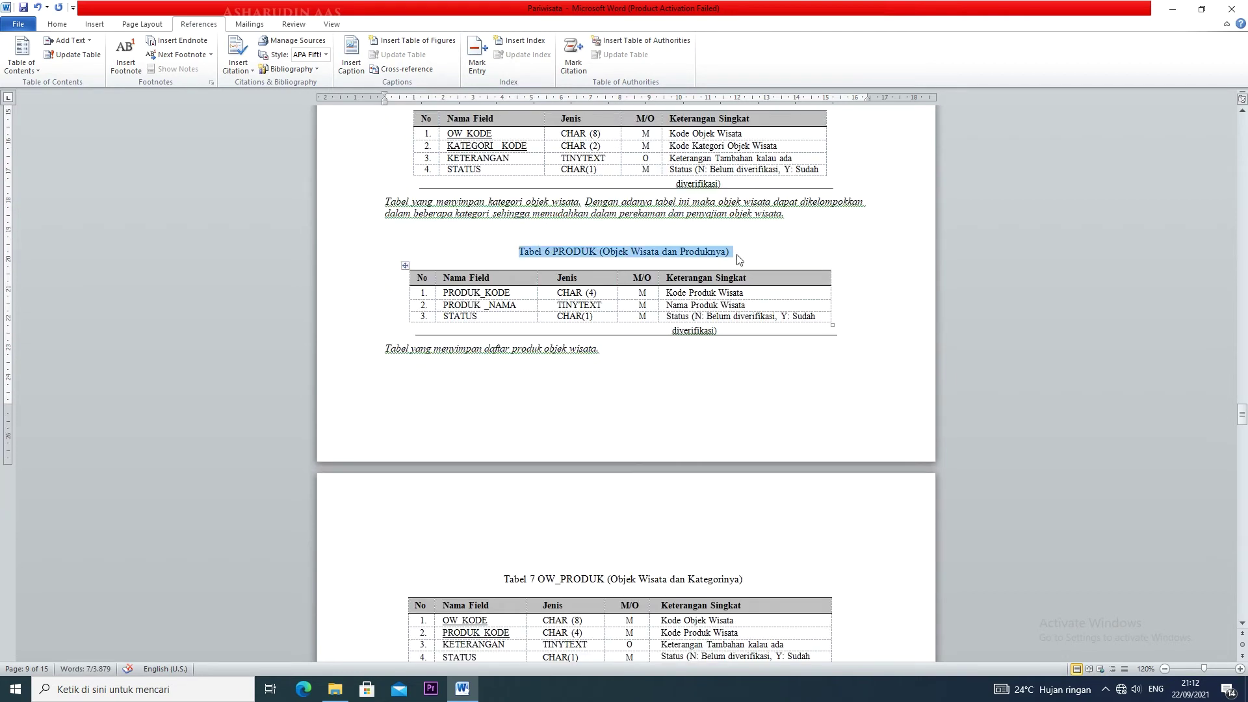
pyautogui.press('BackSpace')
pyautogui.press('BackSpace')
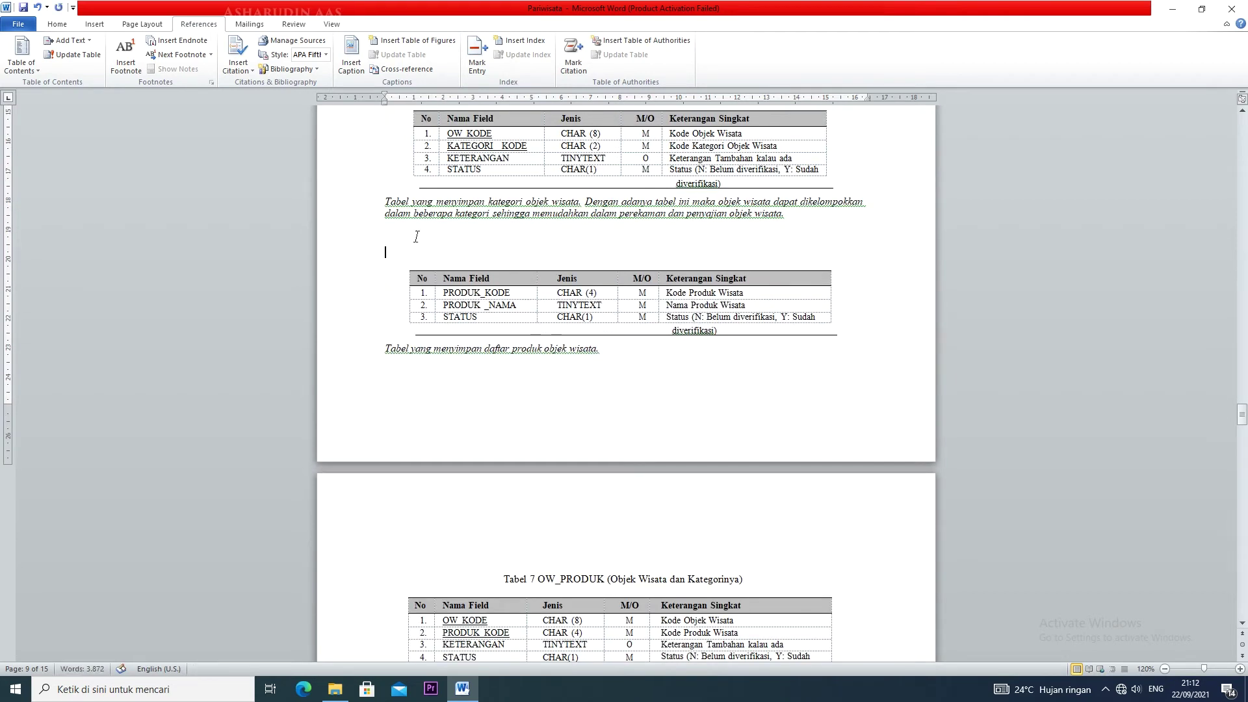
# Step: Insert the automatic caption "Tabel 6 PRODUK (Objek Wisata dan Produknya)" as centred black text above the PRODUK table, without the duplicated "Tabel 6"
pyautogui.click(351, 58)
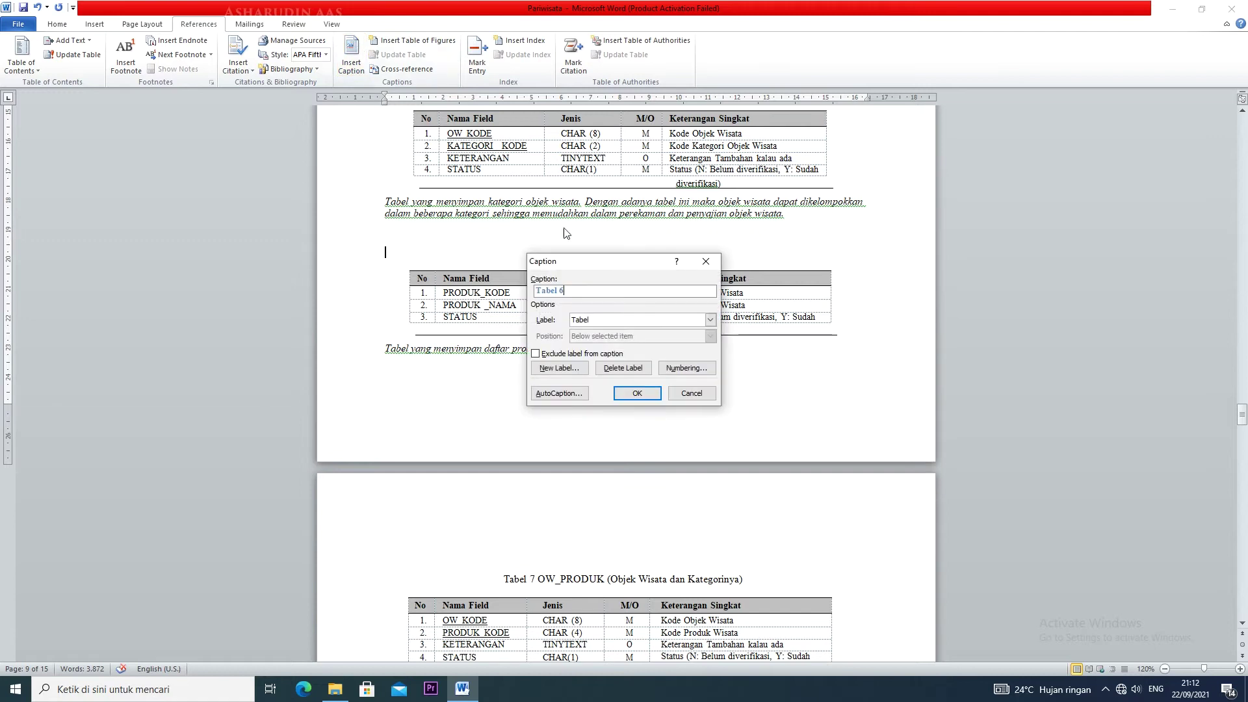
pyautogui.hotkey('ctrl', 'v')
pyautogui.press('Home')
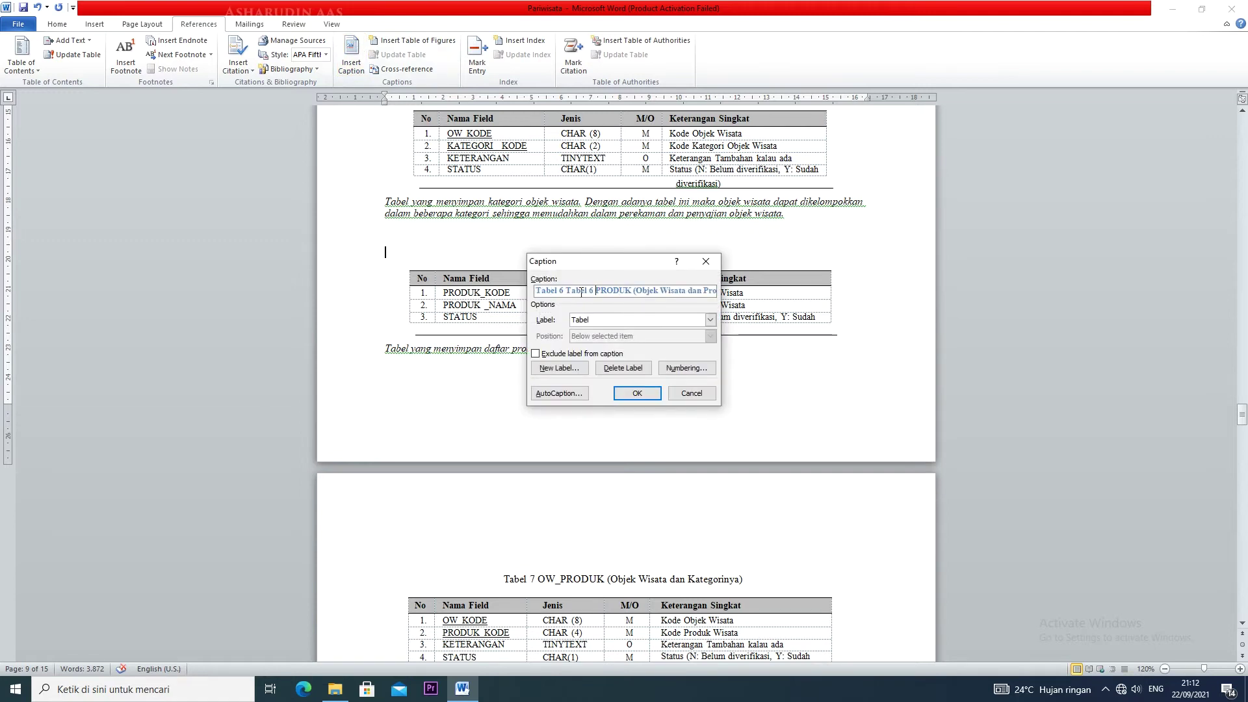
pyautogui.moveTo(566, 288); pyautogui.dragTo(595, 288)
pyautogui.press('BackSpace')
pyautogui.click(636, 394)
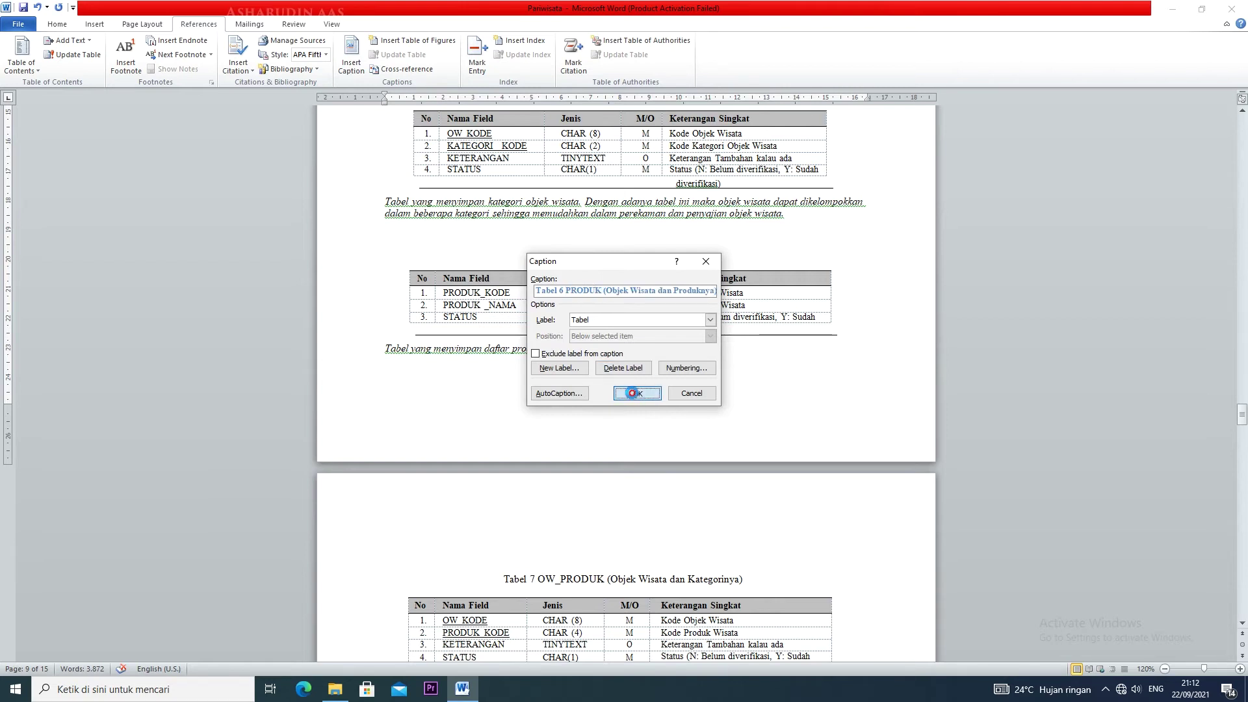
pyautogui.moveTo(747, 252); pyautogui.dragTo(405, 240)
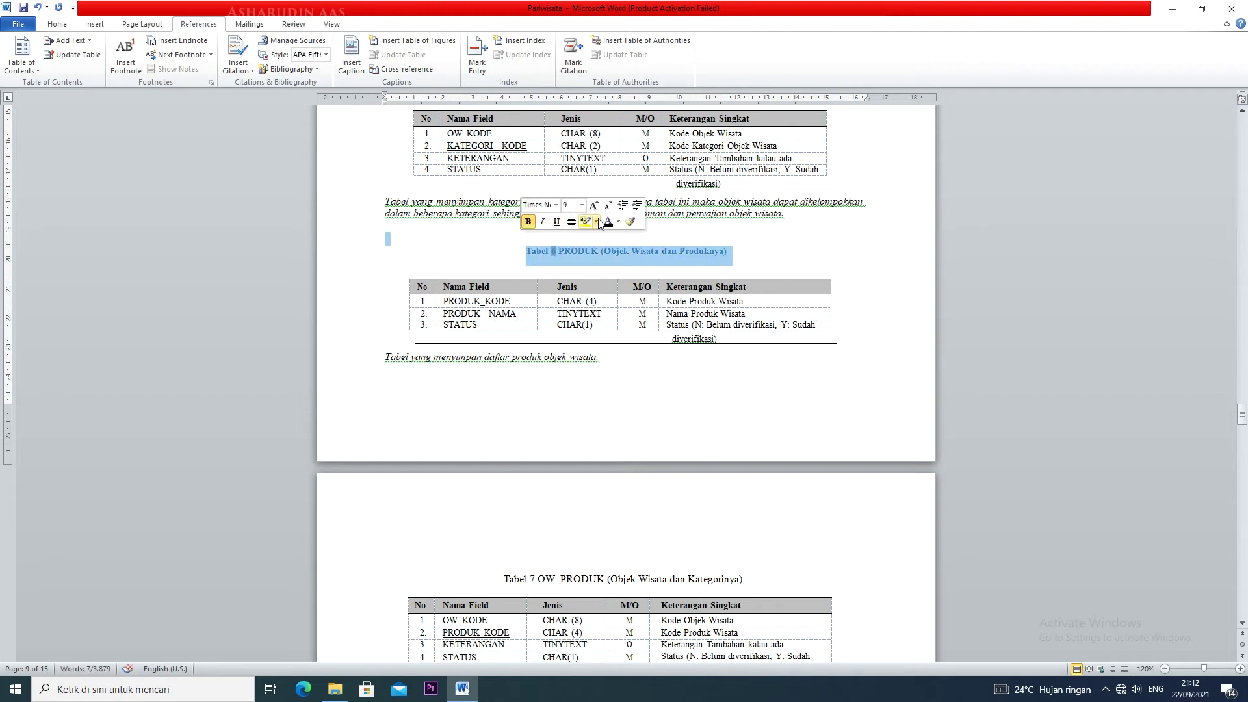
# Step: Copy and delete the manual caption "Tabel 7 OW_PRODUK (Objek Wisata dan Kategorinya)", leaving an empty line above its table
pyautogui.scroll(-10, 618, 293)
pyautogui.scroll(2, 625, 338)
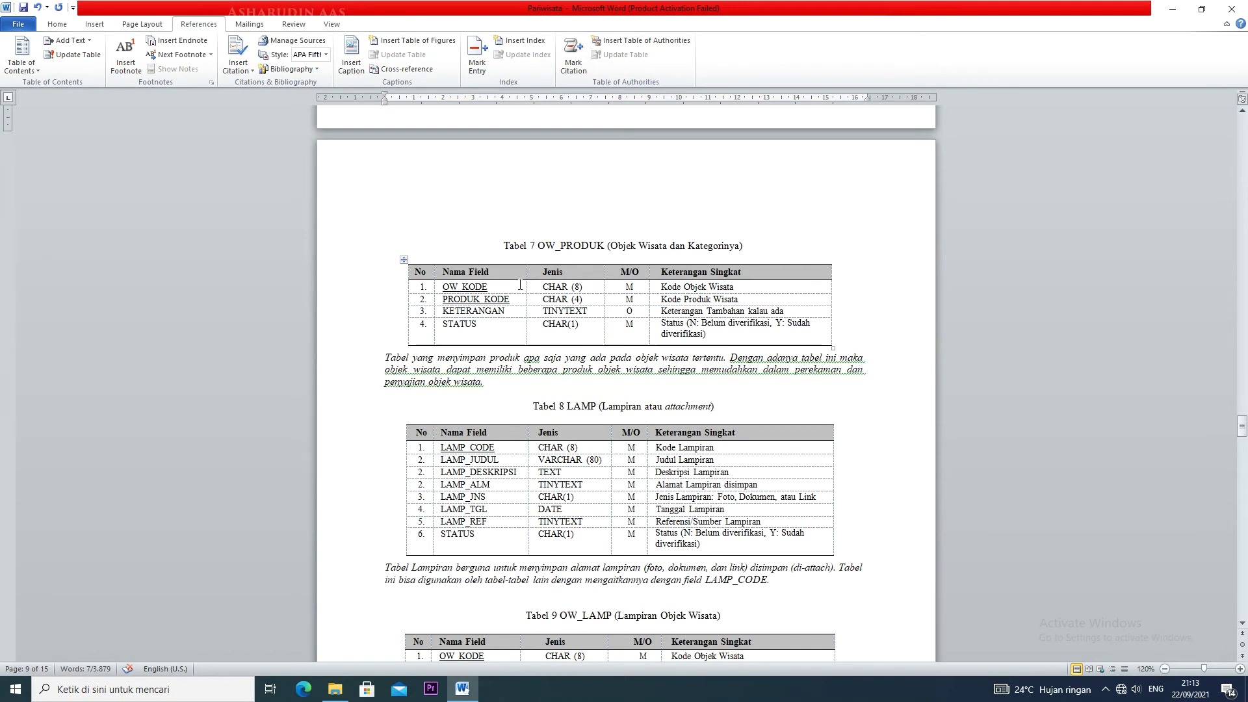
pyautogui.moveTo(500, 246); pyautogui.dragTo(754, 248)
pyautogui.press('Delete')
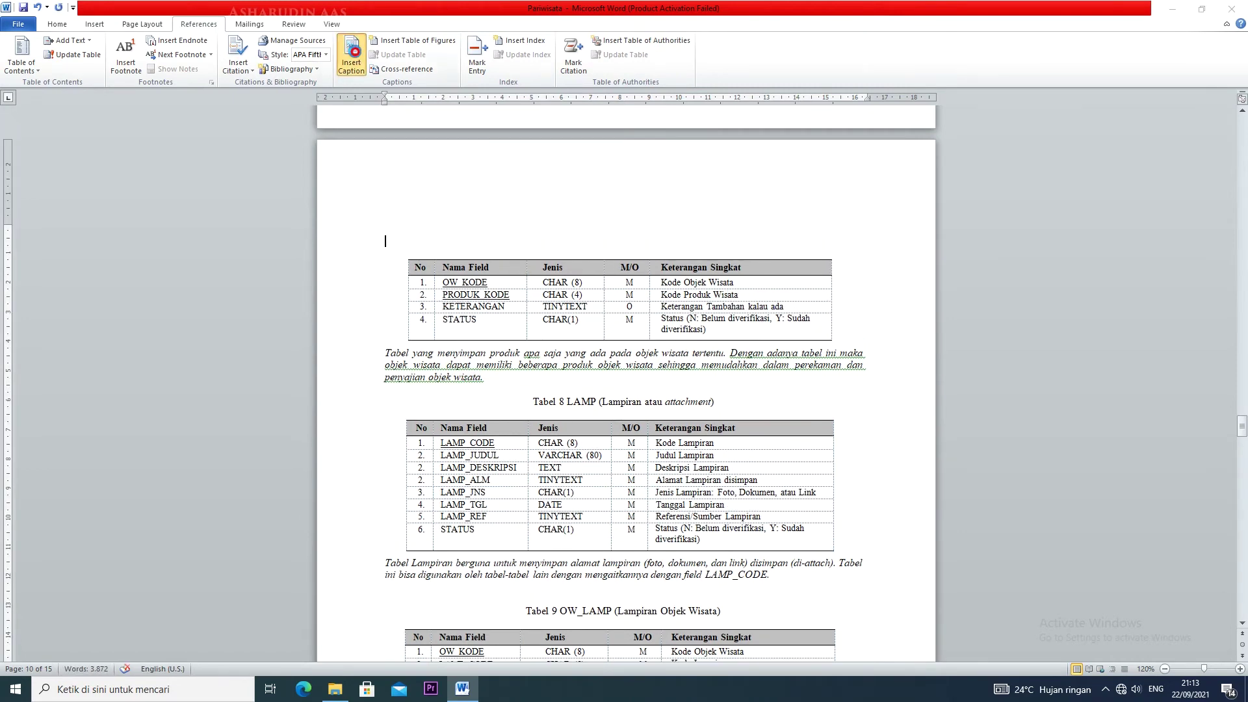
# Step: Insert the automatic caption "Tabel 7 OW_PRODUK (Objek Wisata dan Kategorinya)" as centred black text above the OW_PRODUK table, without the duplicated "Tabel 7"
pyautogui.click(351, 57)
pyautogui.hotkey('ctrl', 'v')
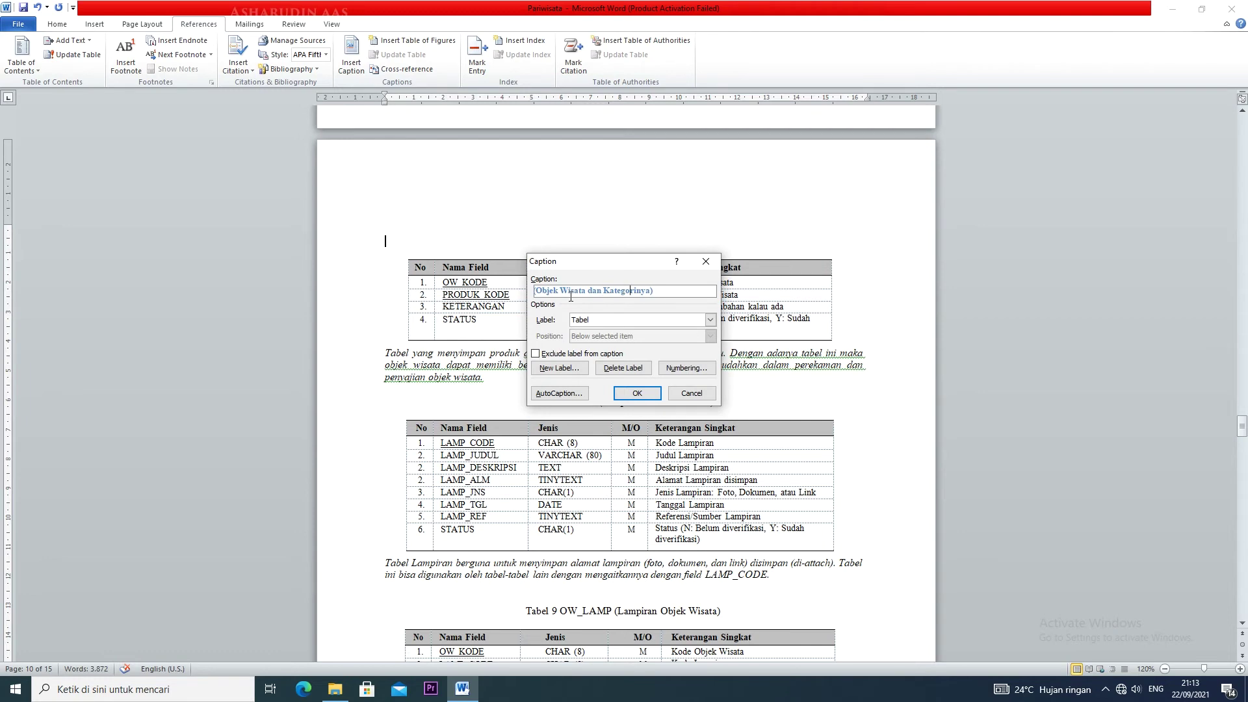
pyautogui.press('Home')
pyautogui.moveTo(565, 290); pyautogui.dragTo(593, 292)
pyautogui.press('Delete')
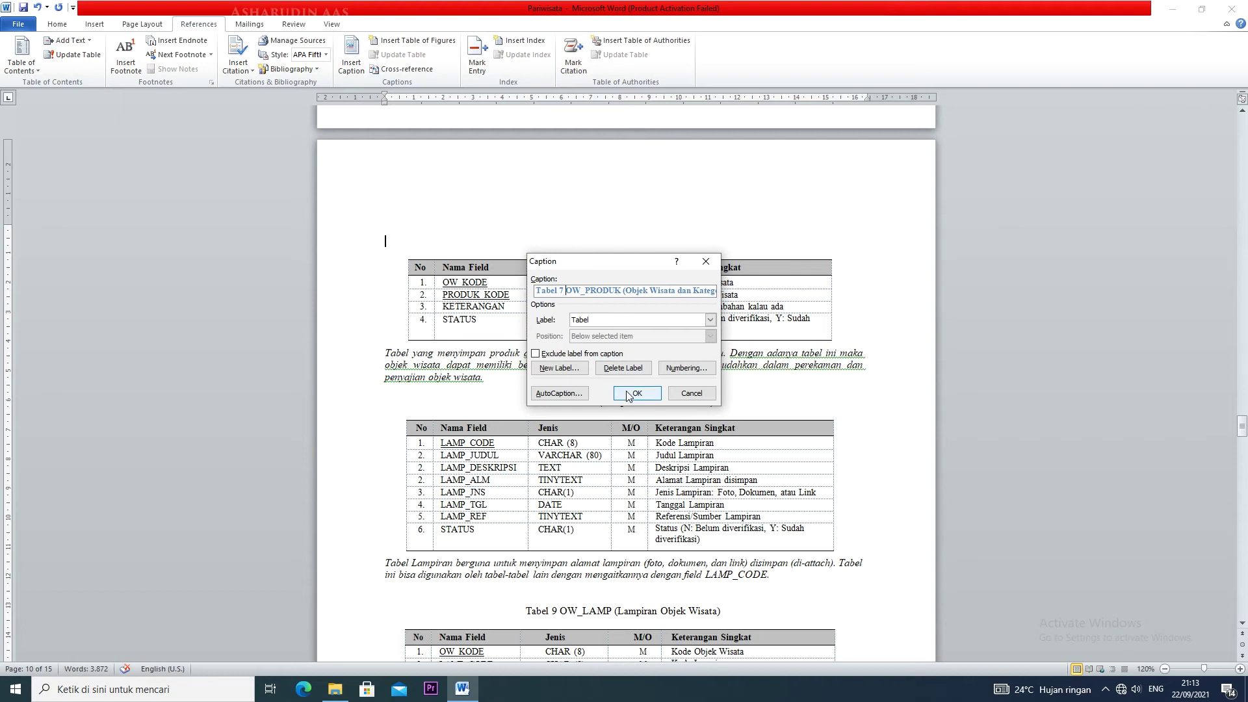
pyautogui.click(637, 392)
pyautogui.moveTo(743, 240); pyautogui.dragTo(510, 241)
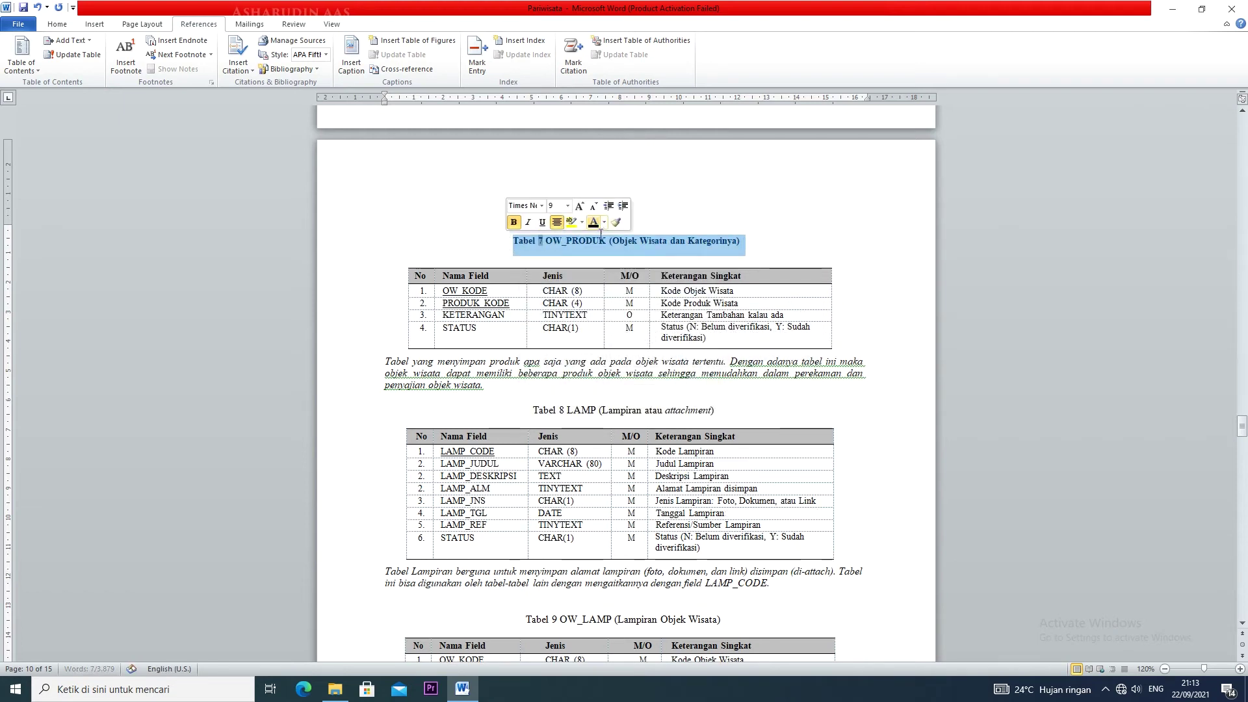
# Step: Copy and delete the manual caption "Tabel 8 LAMP (Lampiran atau attachment)", leaving an empty line above its table
pyautogui.scroll(-2, 550, 342)
pyautogui.moveTo(529, 334); pyautogui.dragTo(701, 342)
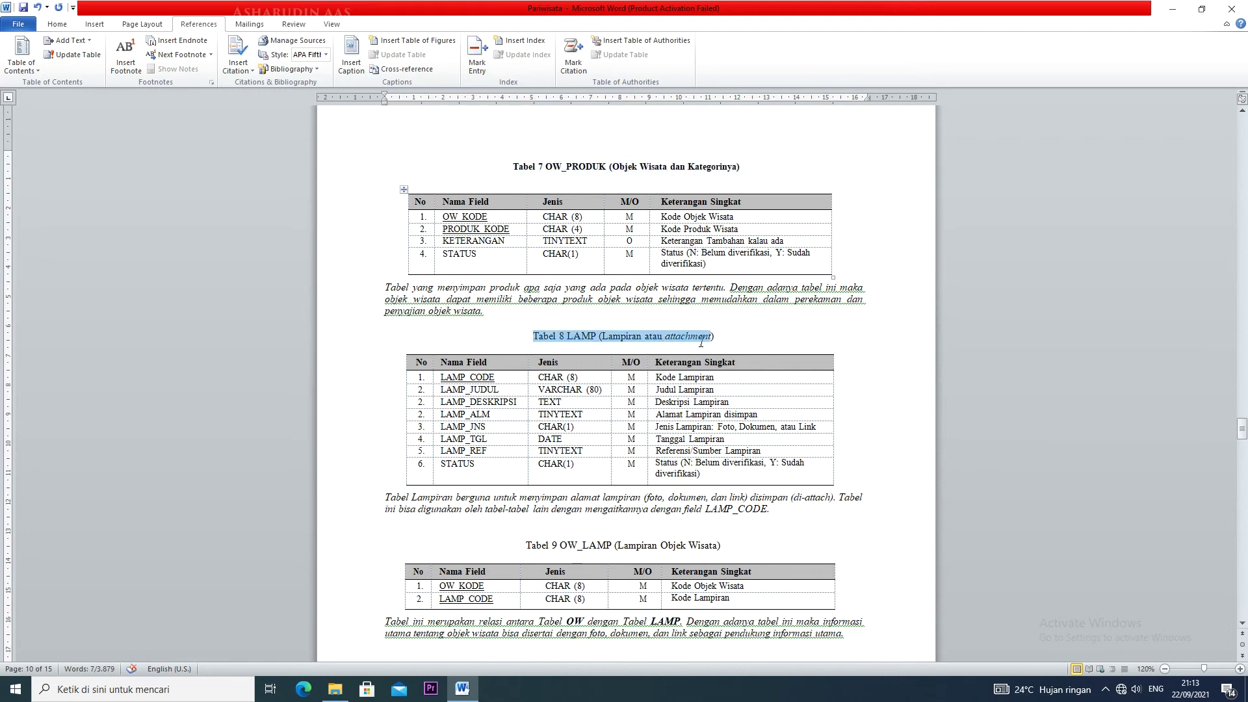
pyautogui.press('Delete')
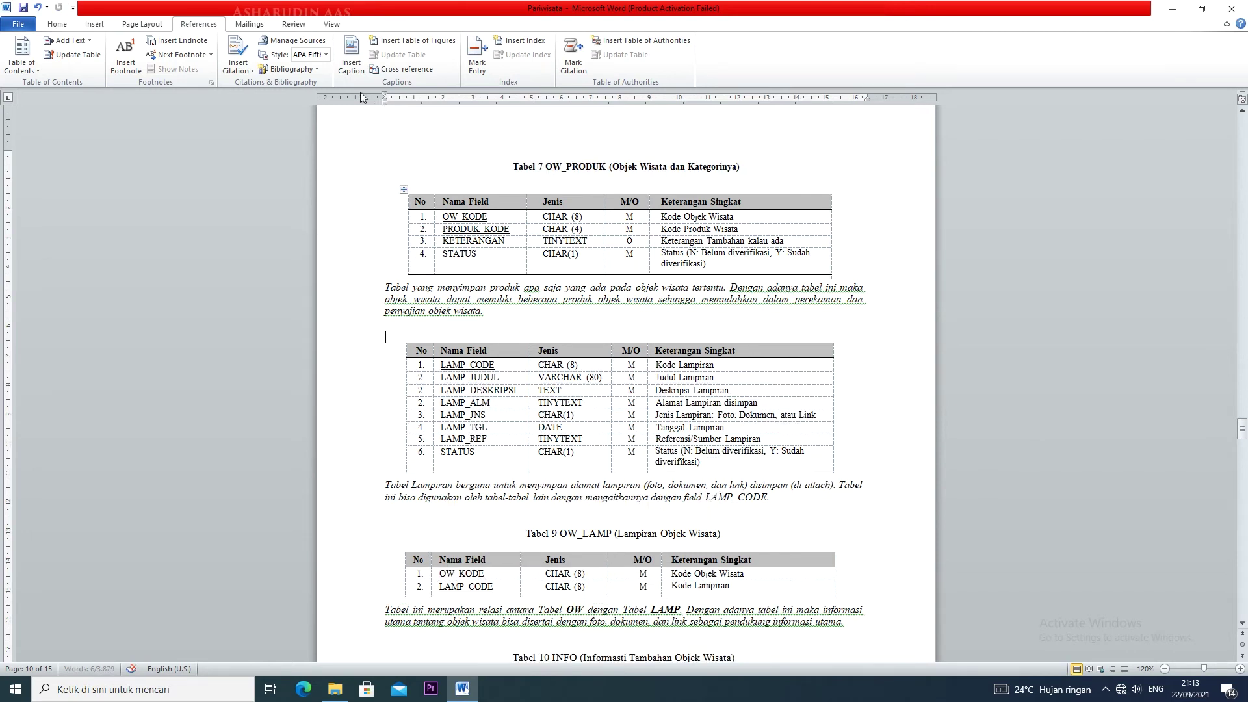
pyautogui.press('Return')
# Step: Insert the automatic caption "Tabel 8 LAMP (Lampiran atau attachment)" as centred black text above the LAMP table, without the duplicated "Tabel 8"
pyautogui.click(351, 57)
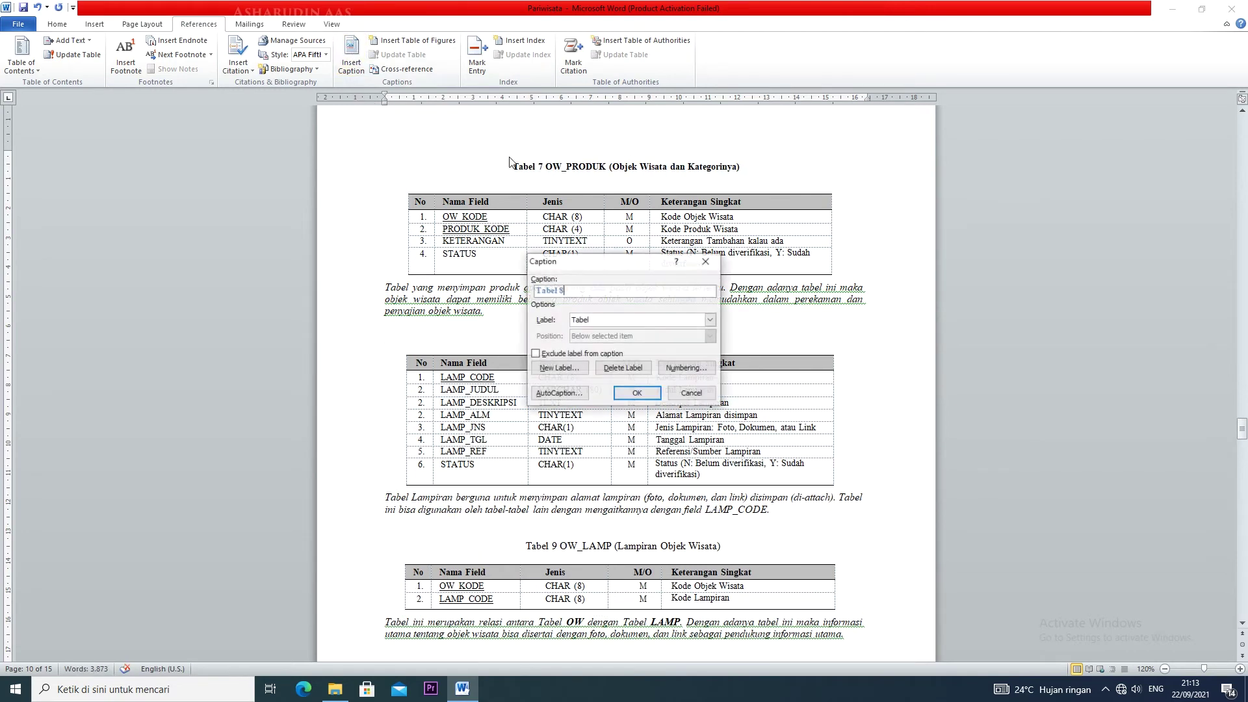
pyautogui.write('LAMP (Lampiran atau attachment)')
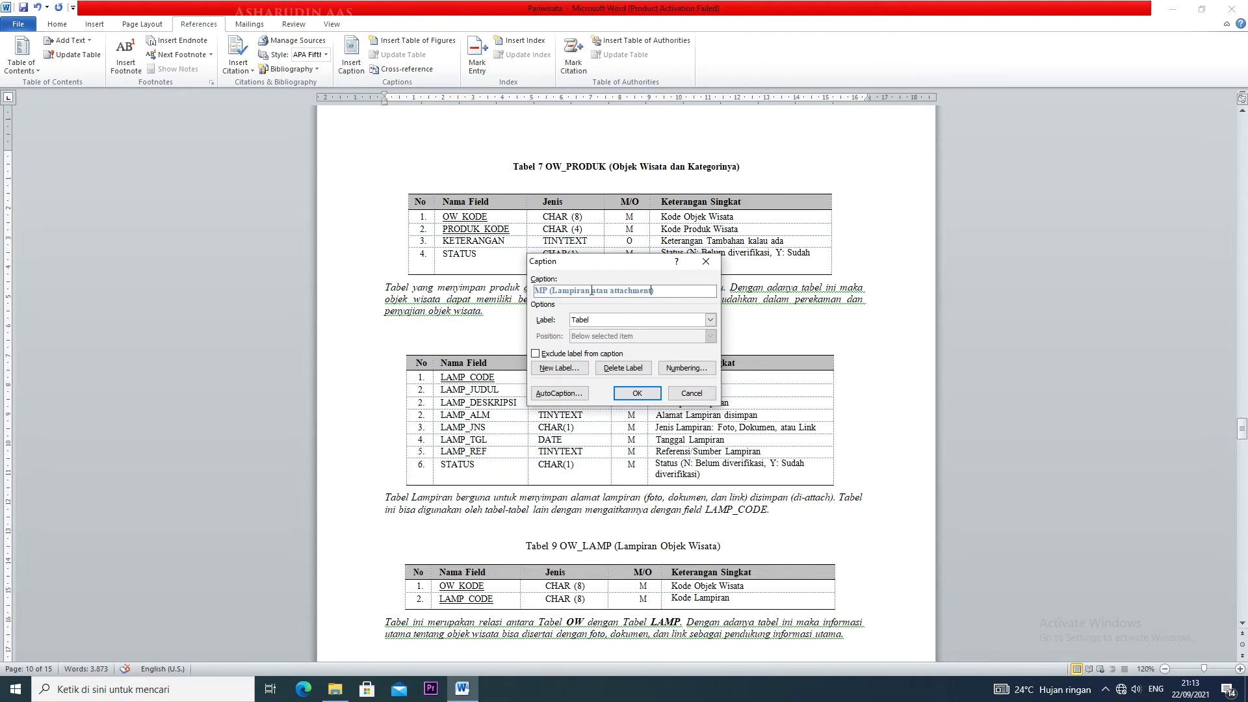
pyautogui.press('Home')
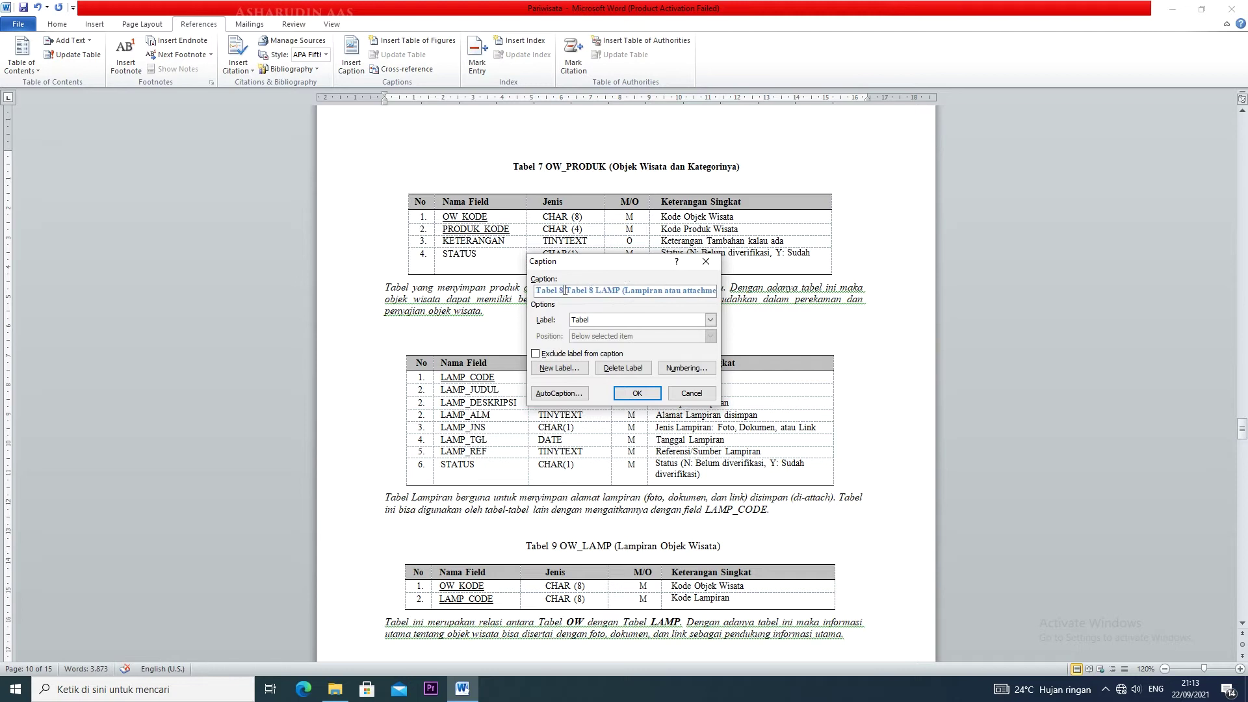
pyautogui.moveTo(565, 290); pyautogui.dragTo(594, 291)
pyautogui.press('Delete')
pyautogui.click(637, 392)
pyautogui.hotkey('ctrl', 'e')
pyautogui.moveTo(721, 336); pyautogui.dragTo(537, 332)
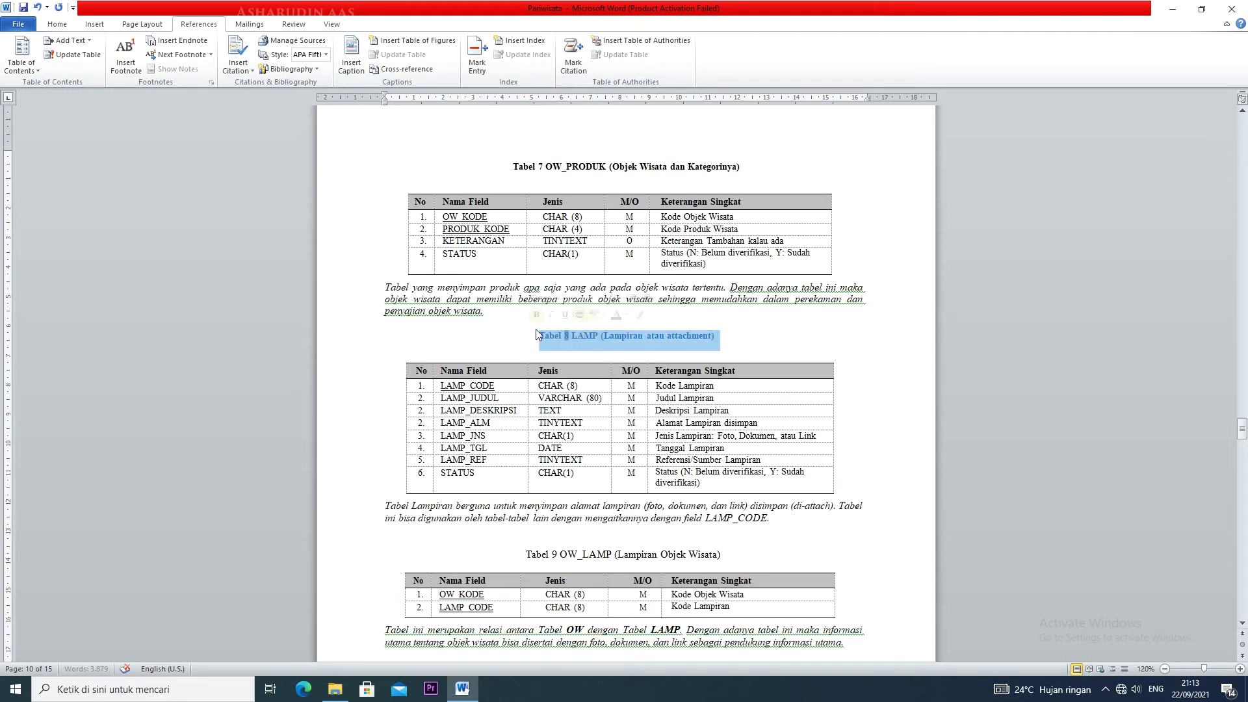
# Step: Copy and delete the manual caption "Tabel 9 OW_LAMP (Lampiran Objek Wisata)", leaving an empty line above its table
pyautogui.scroll(-5, 440, 351)
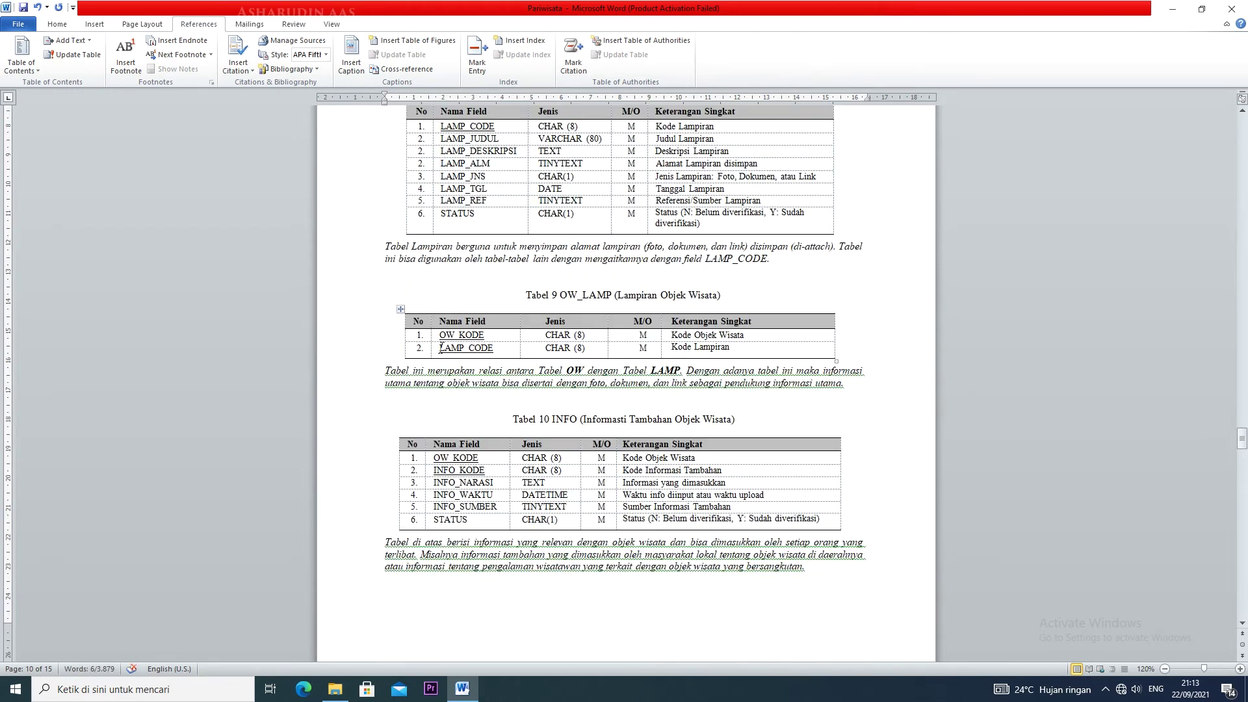
pyautogui.moveTo(507, 299); pyautogui.dragTo(723, 292)
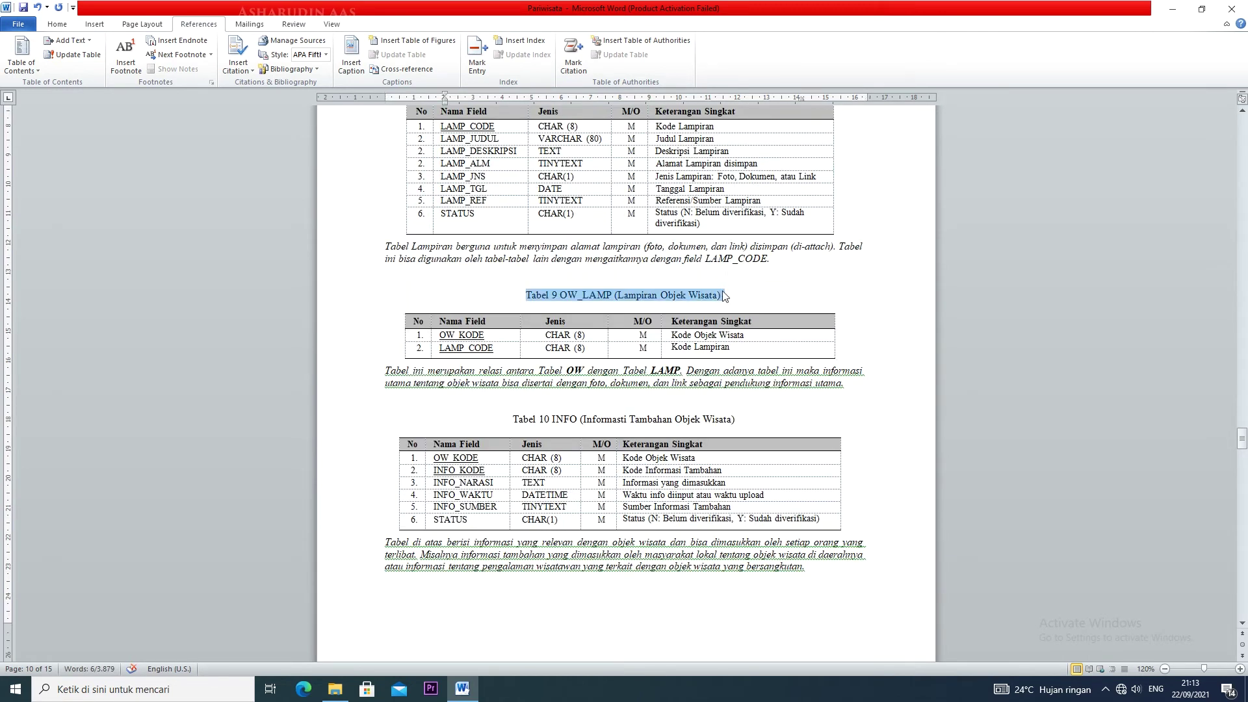
pyautogui.press('Delete')
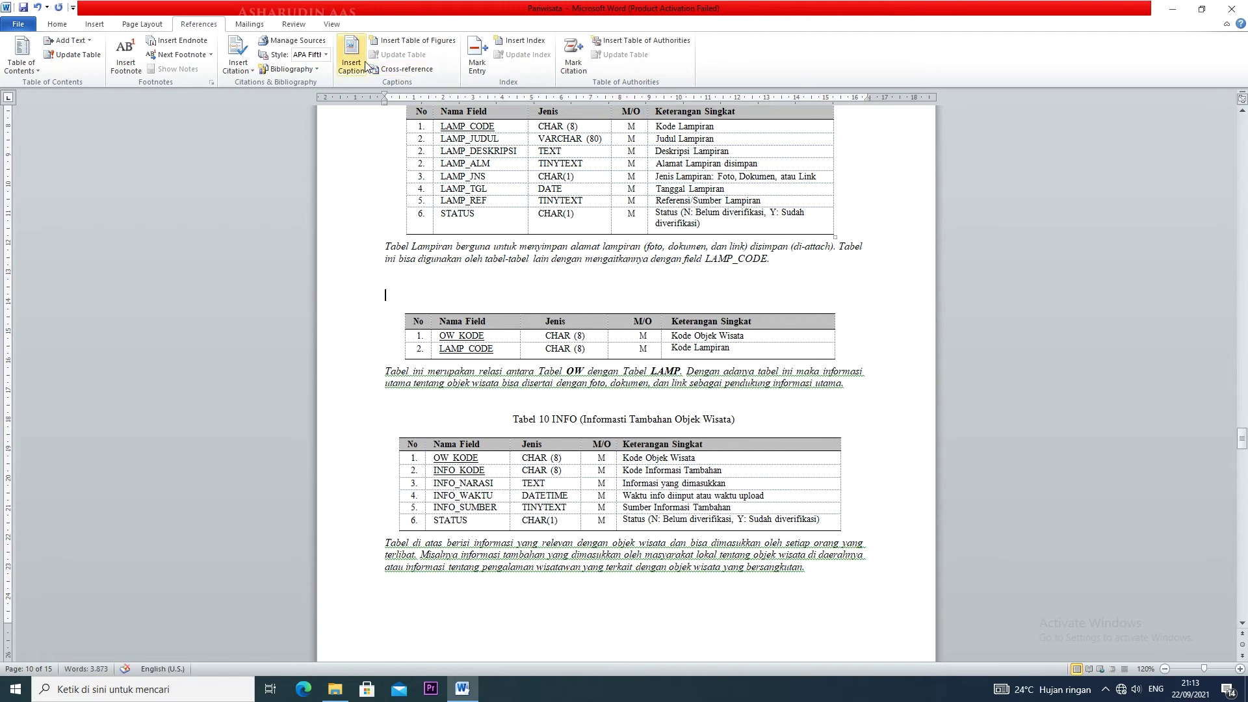
# Step: Insert the automatic caption "Tabel 9 OW_LAMP (Lampiran Objek Wisata)" as centred black text above the OW_LAMP table, without the duplicated "Tabel 9"
pyautogui.click(364, 63)
pyautogui.hotkey('ctrl', 'v')
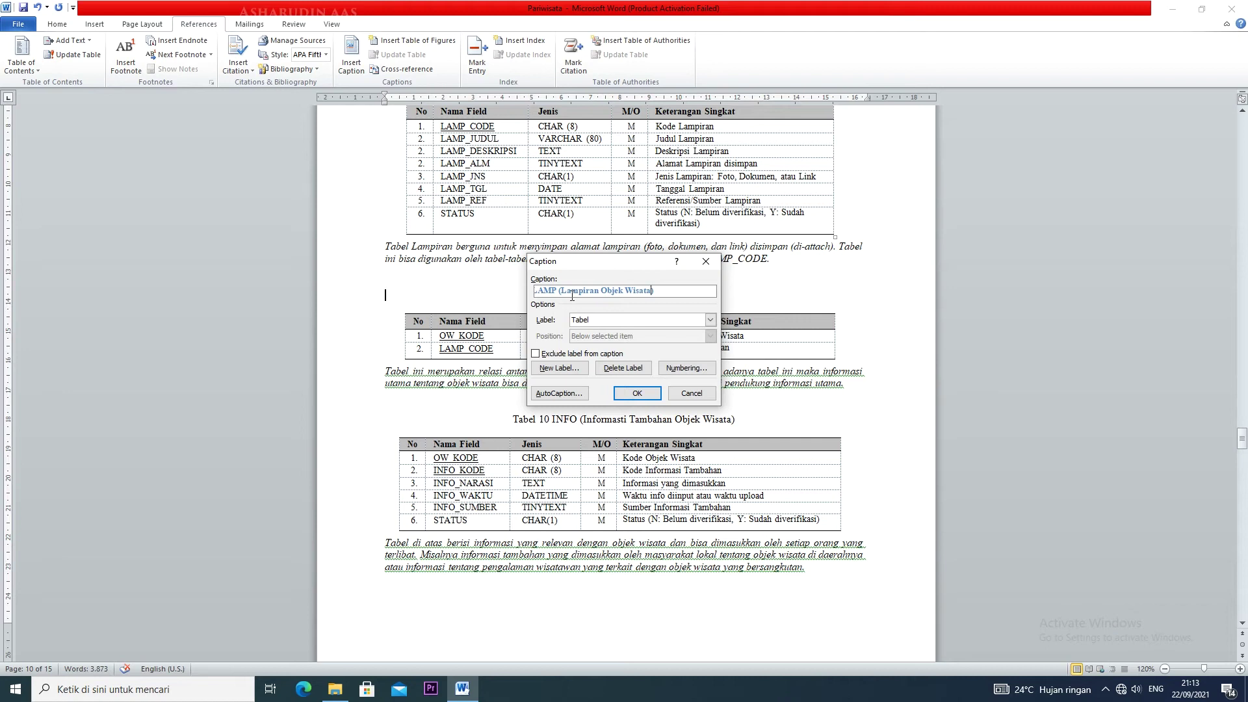
pyautogui.press('Home')
pyautogui.moveTo(566, 289); pyautogui.dragTo(593, 294)
pyautogui.press('Delete')
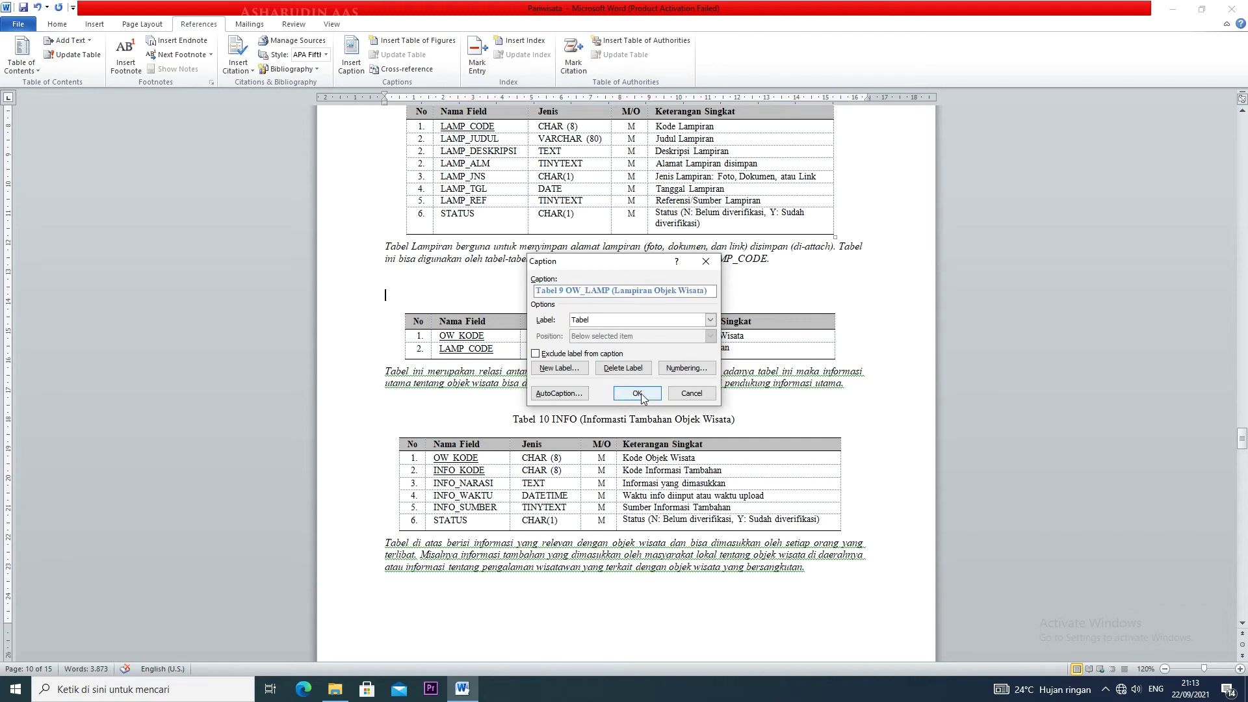
pyautogui.click(637, 393)
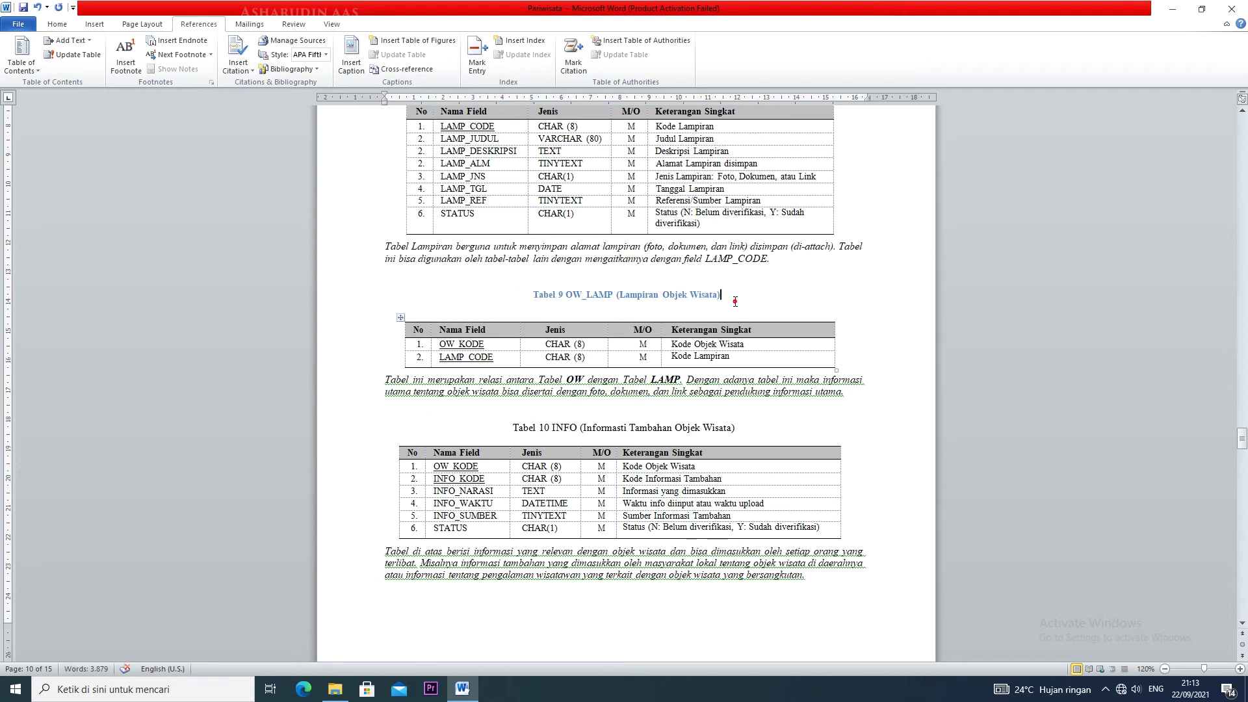
pyautogui.moveTo(726, 295); pyautogui.dragTo(533, 296)
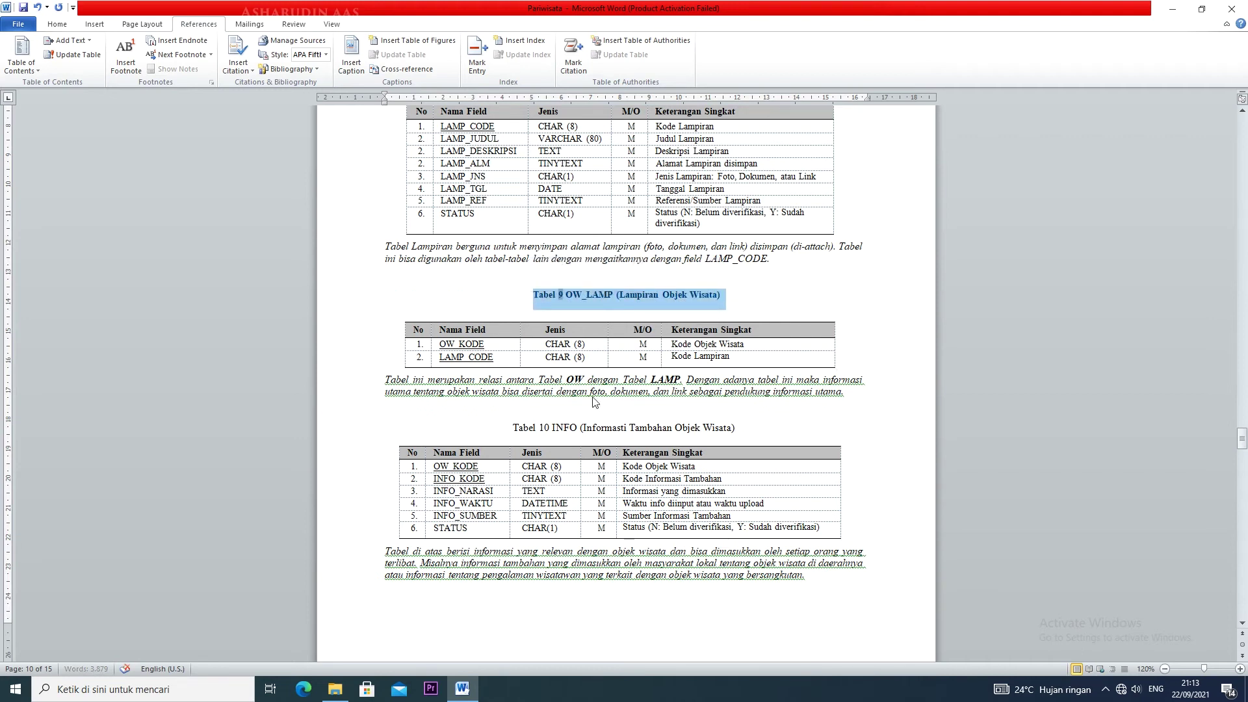
# Step: Copy and delete the manual caption "Tabel 10 INFO (Informasti Tambahan Objek Wisata)", leaving an empty line above its table
pyautogui.moveTo(515, 428); pyautogui.dragTo(767, 430)
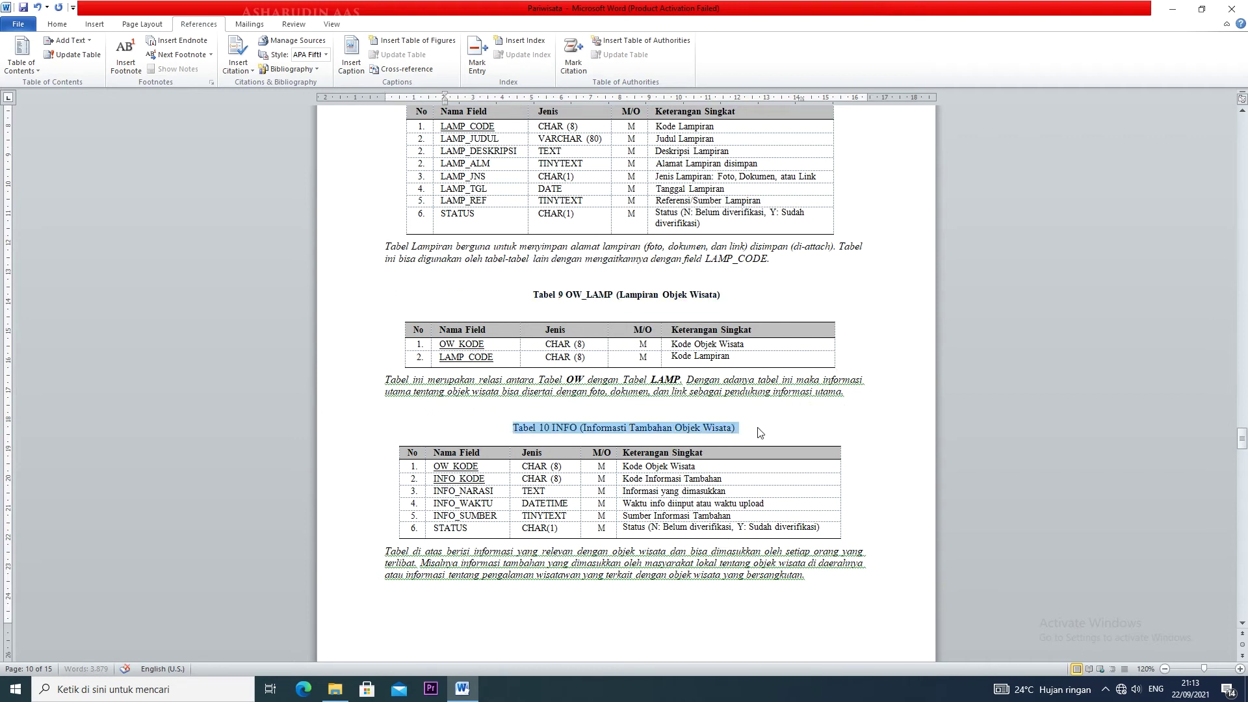
pyautogui.press('Delete')
# Step: Insert the automatic caption "Tabel 10 INFO (Informasti Tambahan Objek Wisata)" as centred black text above the INFO table, without the duplicated "Tabel 10"
pyautogui.moveTo(387, 126)
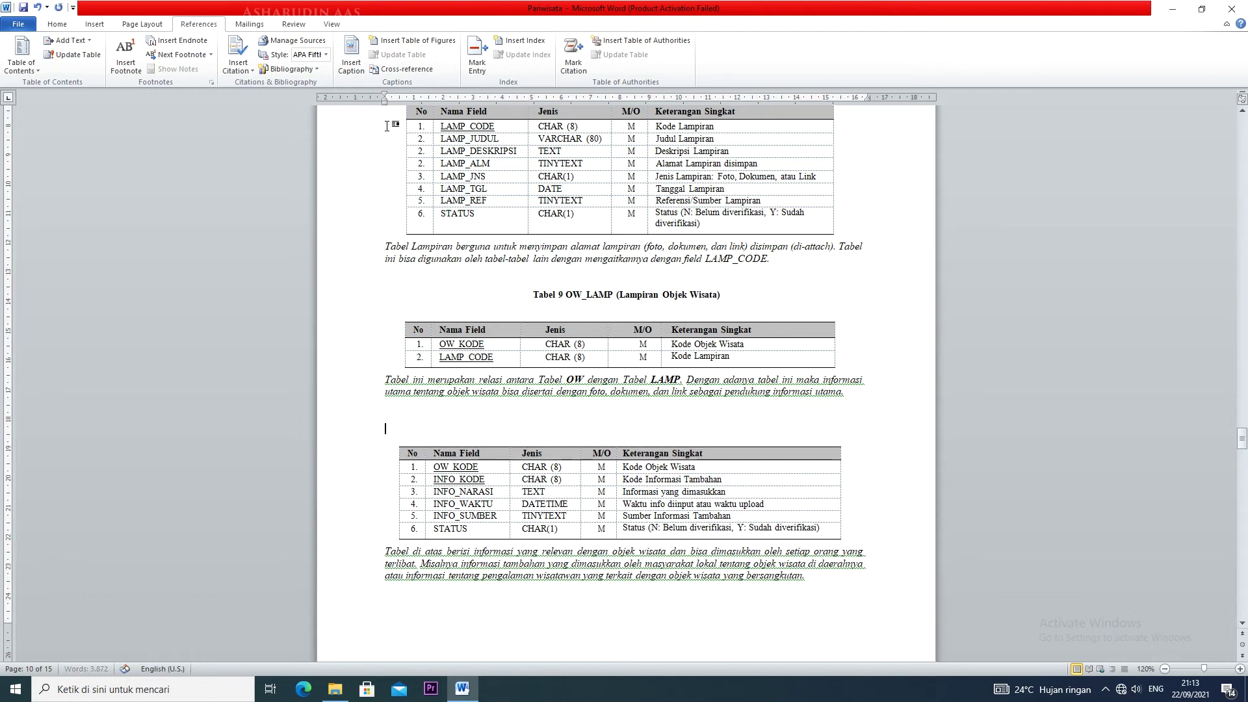
pyautogui.click(351, 57)
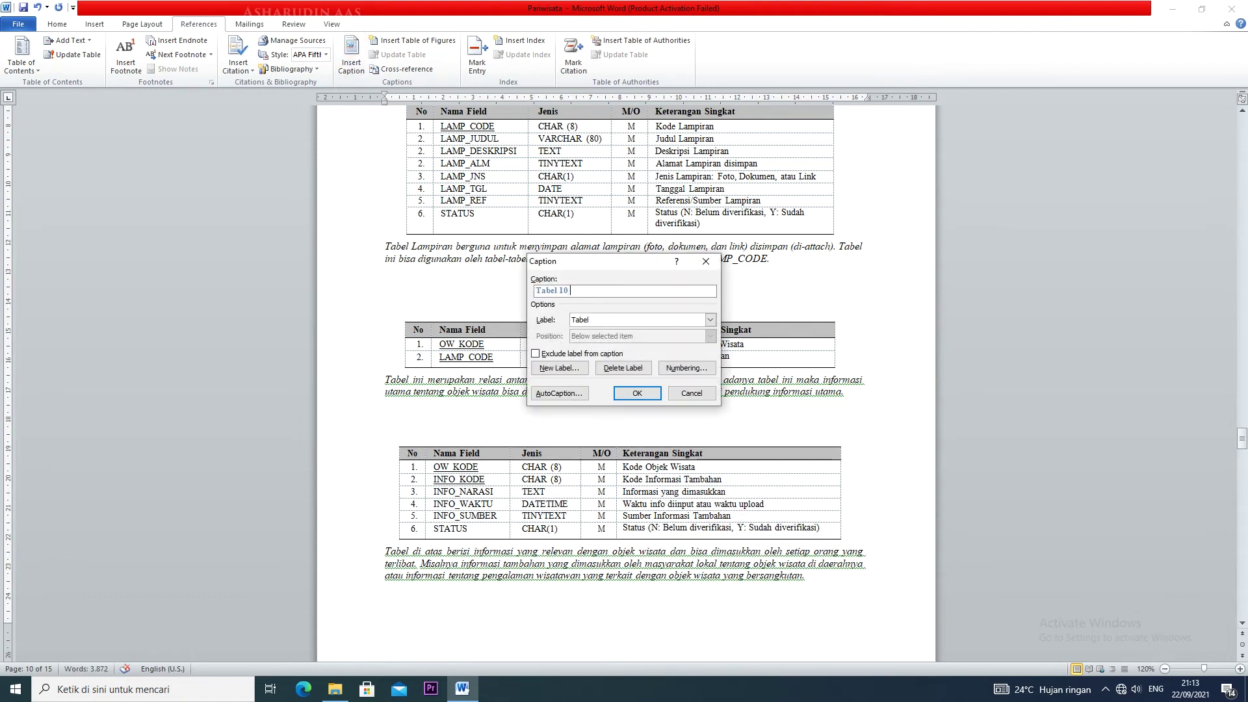
pyautogui.hotkey('ctrl', 'v')
pyautogui.press('Home')
pyautogui.hotkey('ctrl', 'Right')
pyautogui.hotkey('ctrl', 'Right')
pyautogui.hotkey('ctrl', 'Right')
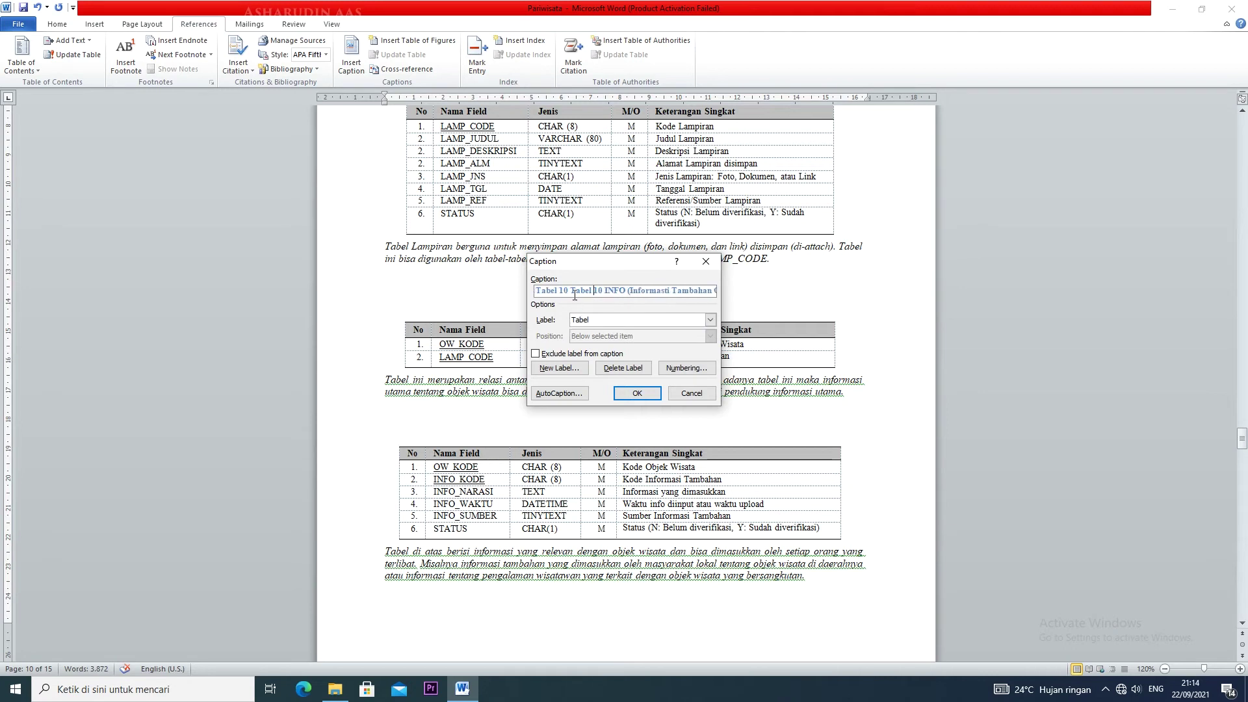
pyautogui.moveTo(570, 290); pyautogui.dragTo(602, 296)
pyautogui.press('BackSpace')
pyautogui.click(634, 392)
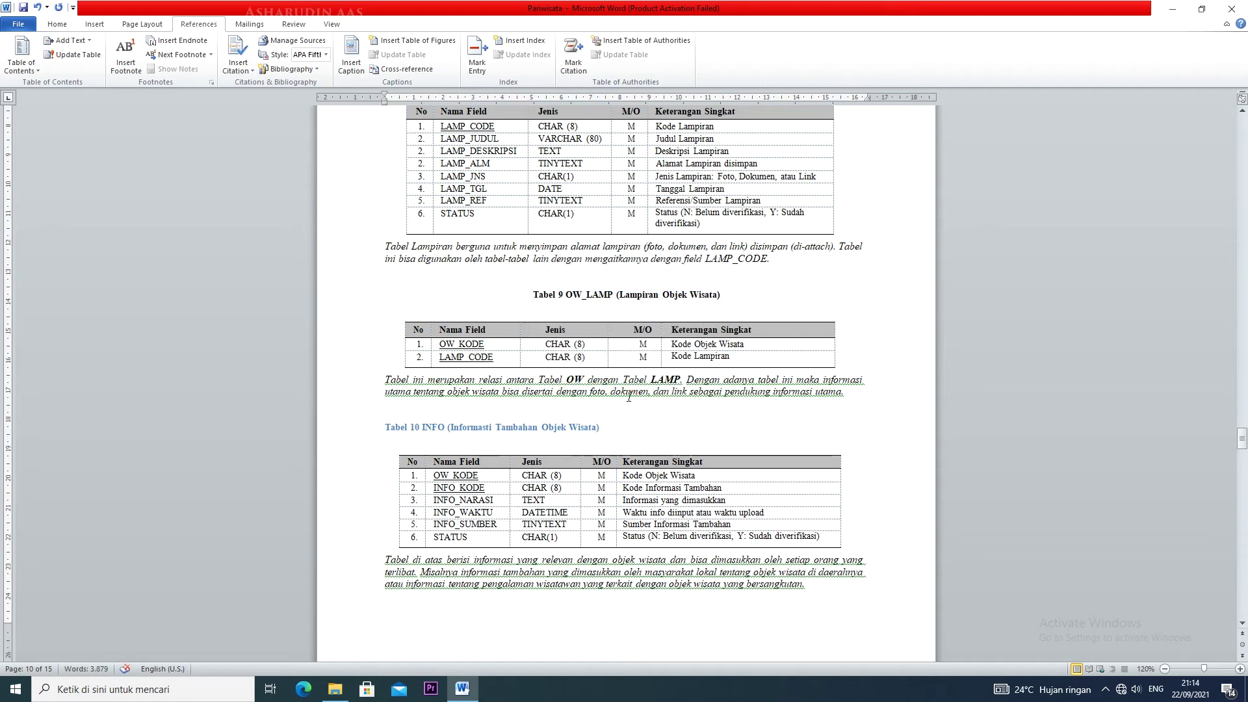
pyautogui.hotkey('ctrl', 'e')
pyautogui.moveTo(737, 429); pyautogui.dragTo(492, 420)
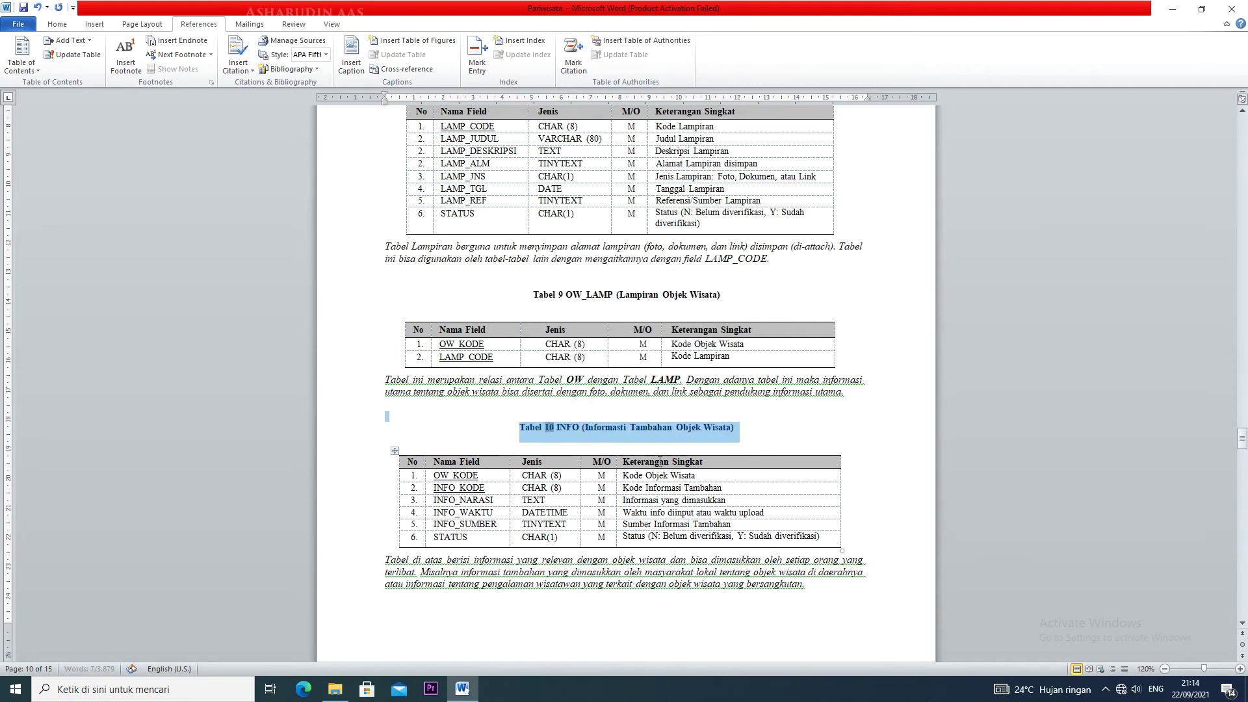
# Step: Copy and delete the manual caption "Tabel 11 INFO_LAMP (Informasti Tambahan Objek Wisata)" and add an extra empty line above its table
pyautogui.scroll(-7, 660, 461)
pyautogui.scroll(-4, 659, 461)
pyautogui.moveTo(490, 392); pyautogui.dragTo(792, 393)
pyautogui.press('Delete')
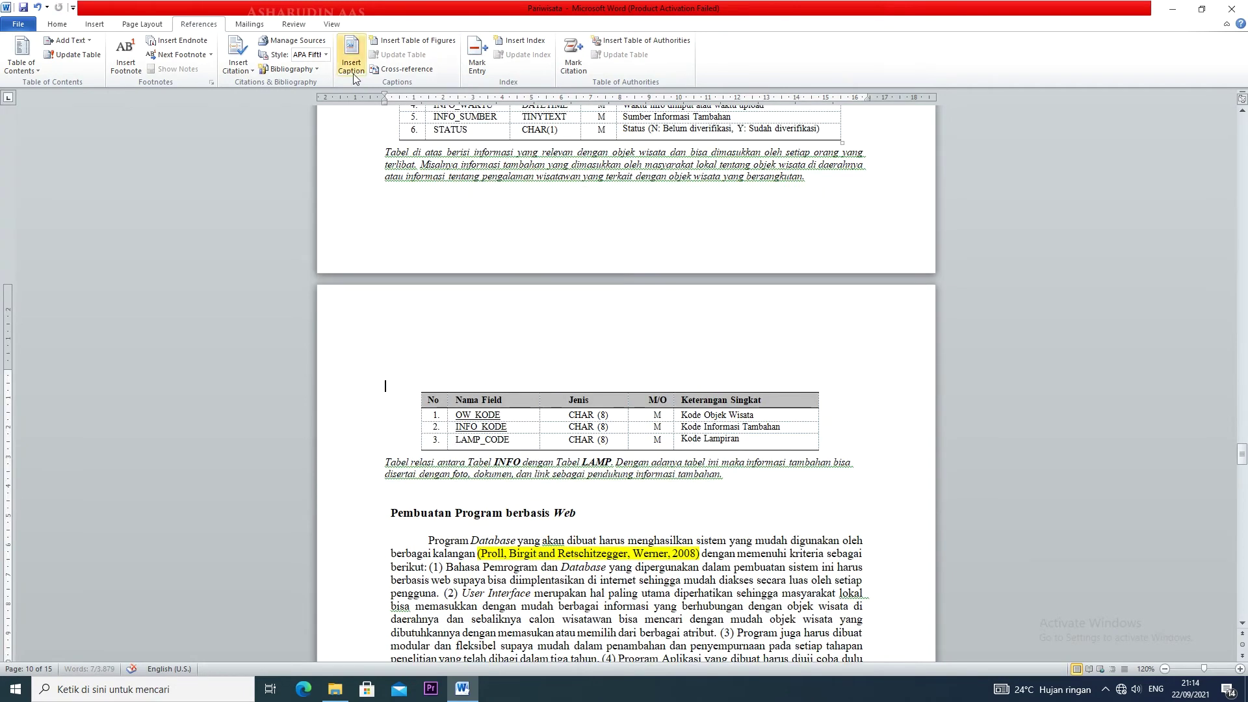
pyautogui.press('Return')
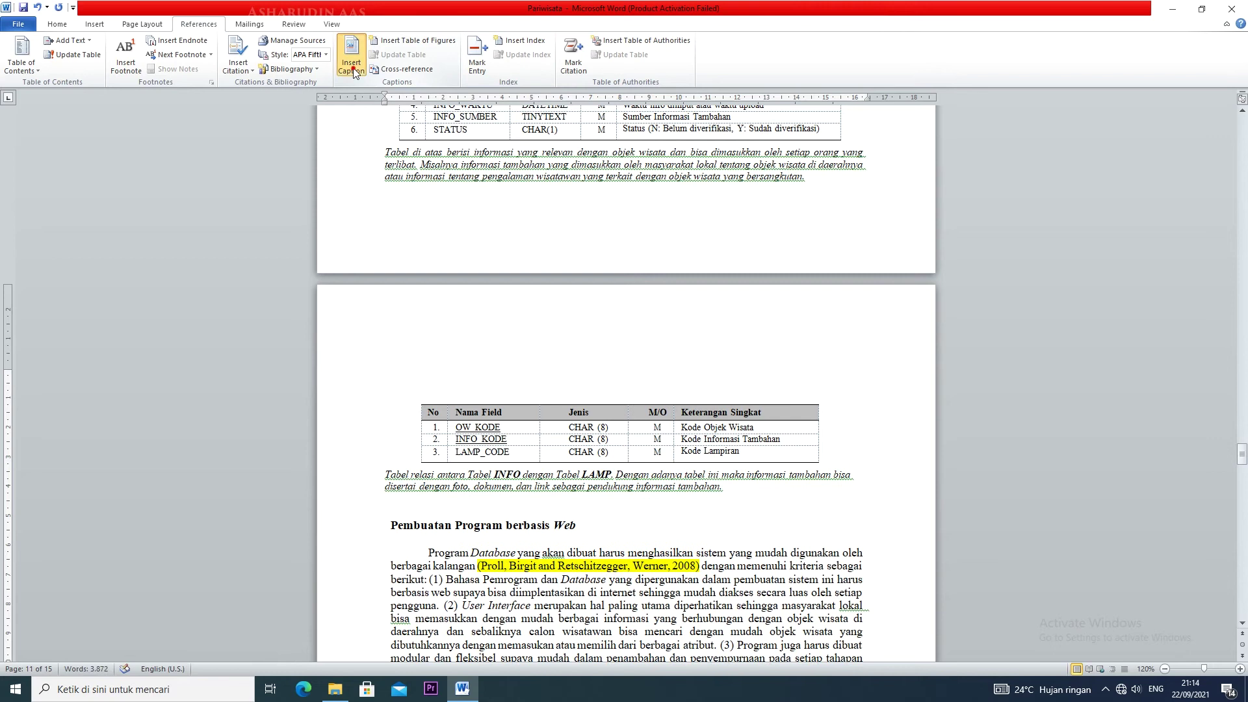
# Step: Insert the automatic caption "Tabel 11 INFO_LAMP (Informasti Tambahan Objek Wisata)" as centred black text above the INFO_LAMP table, without the duplicated "Tabel 11"
pyautogui.click(352, 65)
pyautogui.hotkey('ctrl', 'v')
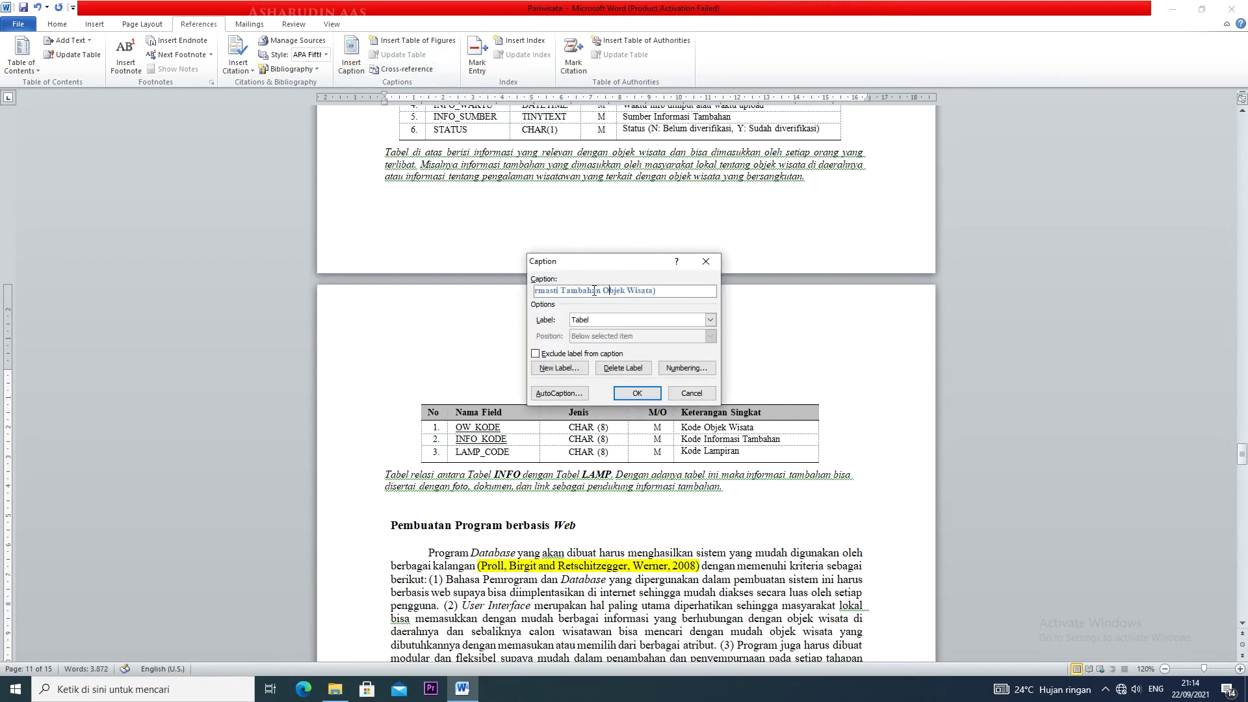
pyautogui.press('Home')
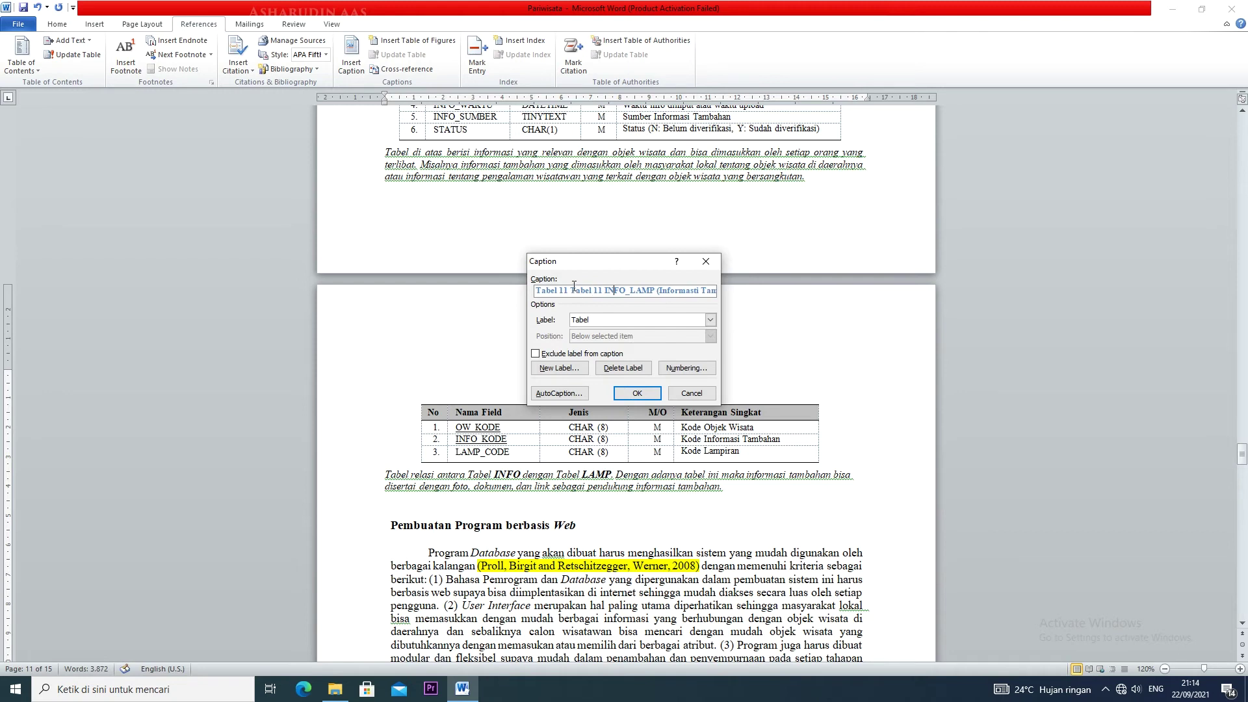
pyautogui.moveTo(571, 293); pyautogui.dragTo(603, 303)
pyautogui.press('Delete')
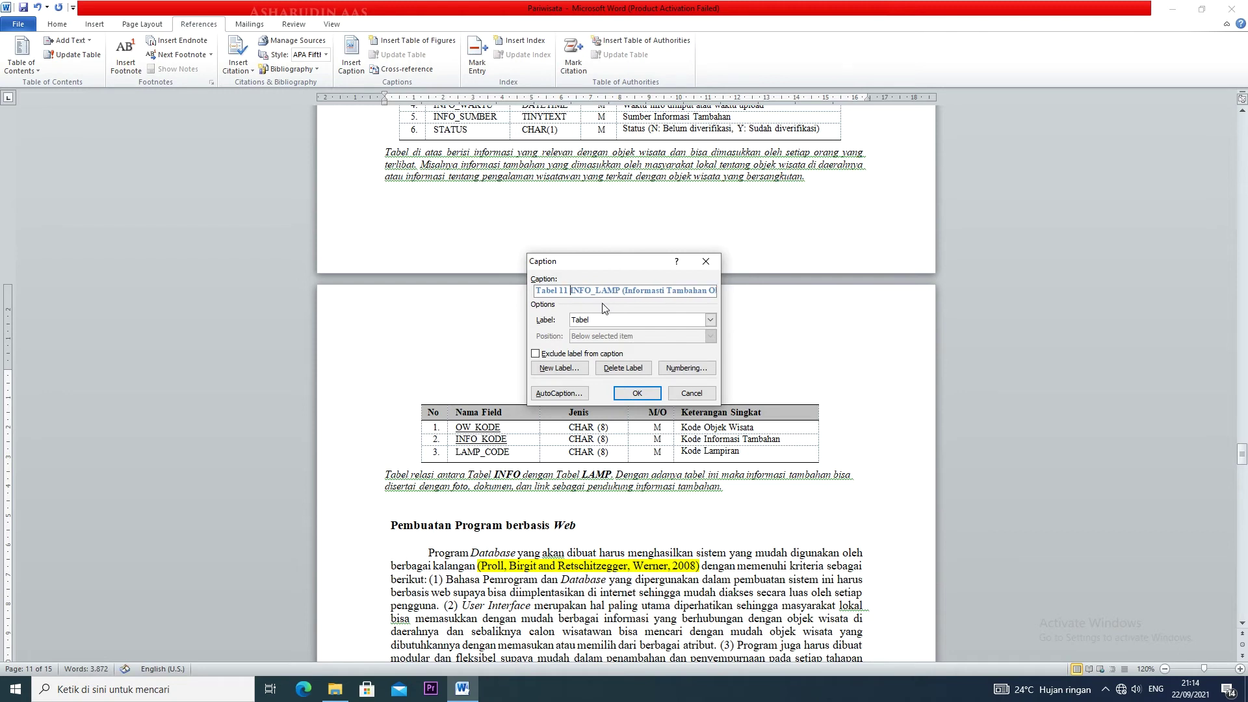
pyautogui.click(630, 396)
pyautogui.hotkey('ctrl', 'e')
pyautogui.moveTo(752, 389); pyautogui.dragTo(489, 392)
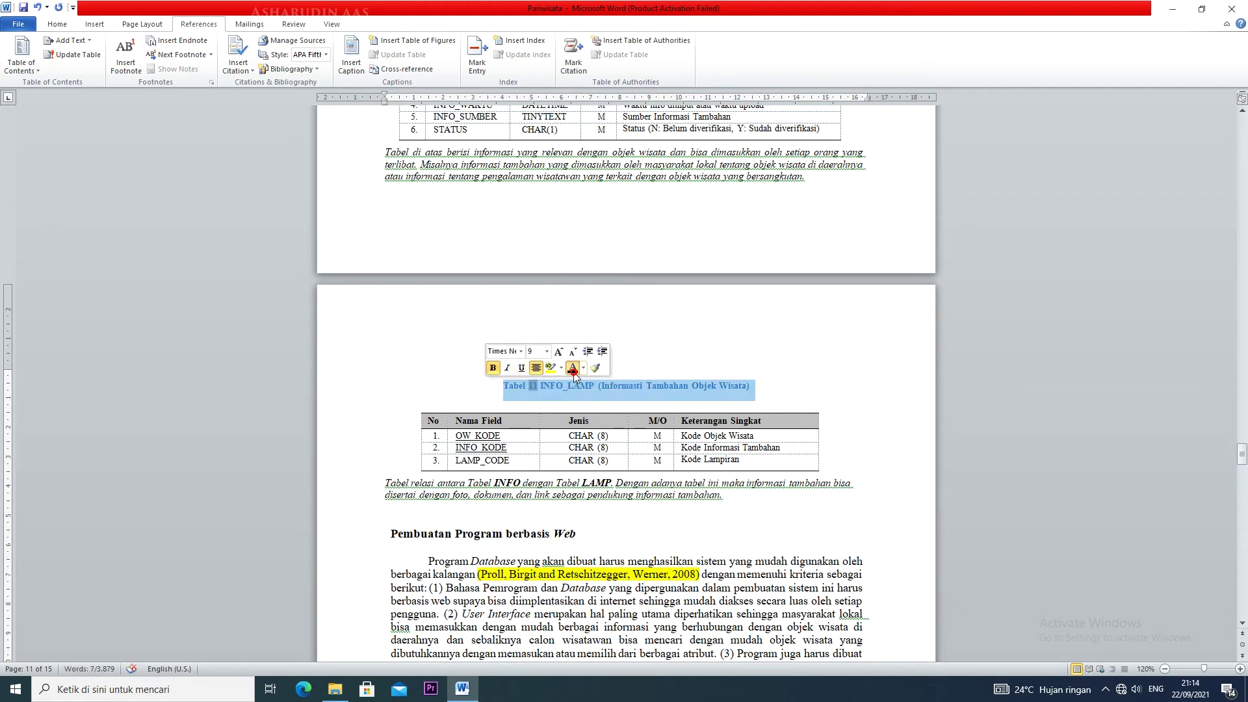
pyautogui.click(642, 393)
# Step: Copy and delete the manual caption "Tabel 12 Data yang Diperlukan", leaving an empty line above the Jenis Kegiatan table
pyautogui.scroll(-20, 643, 393)
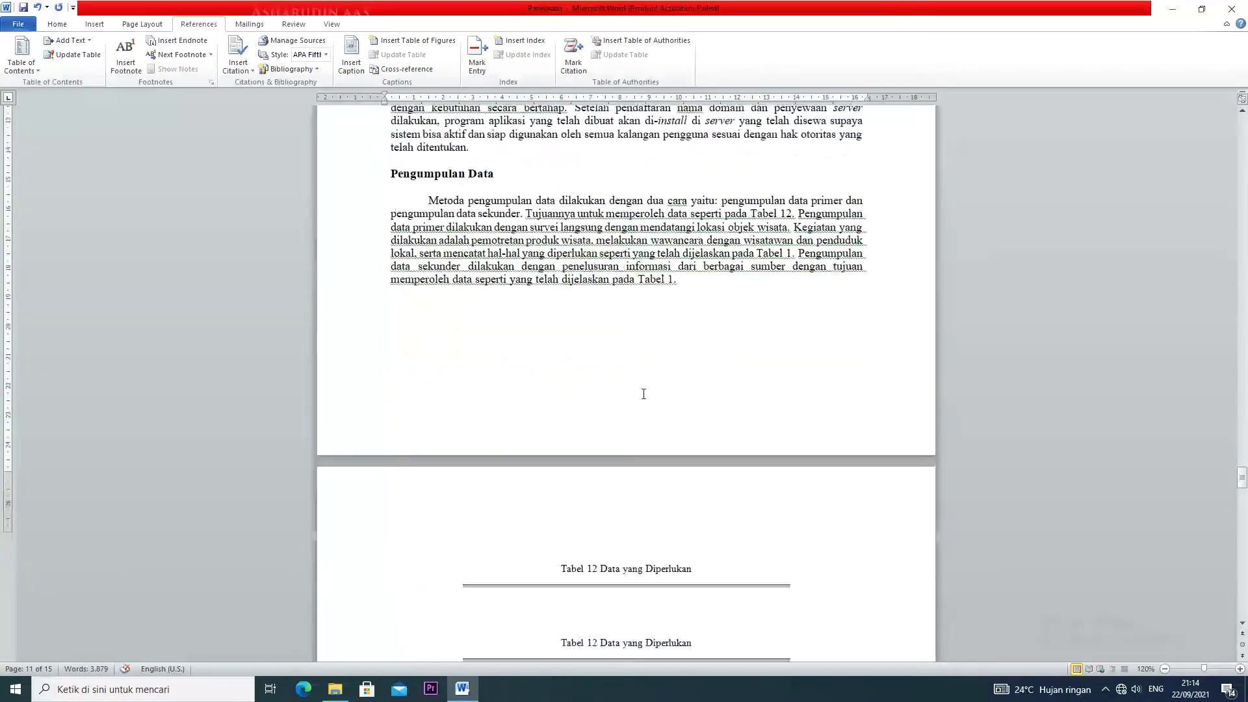
pyautogui.scroll(-5, 643, 393)
pyautogui.moveTo(710, 349); pyautogui.dragTo(709, 349)
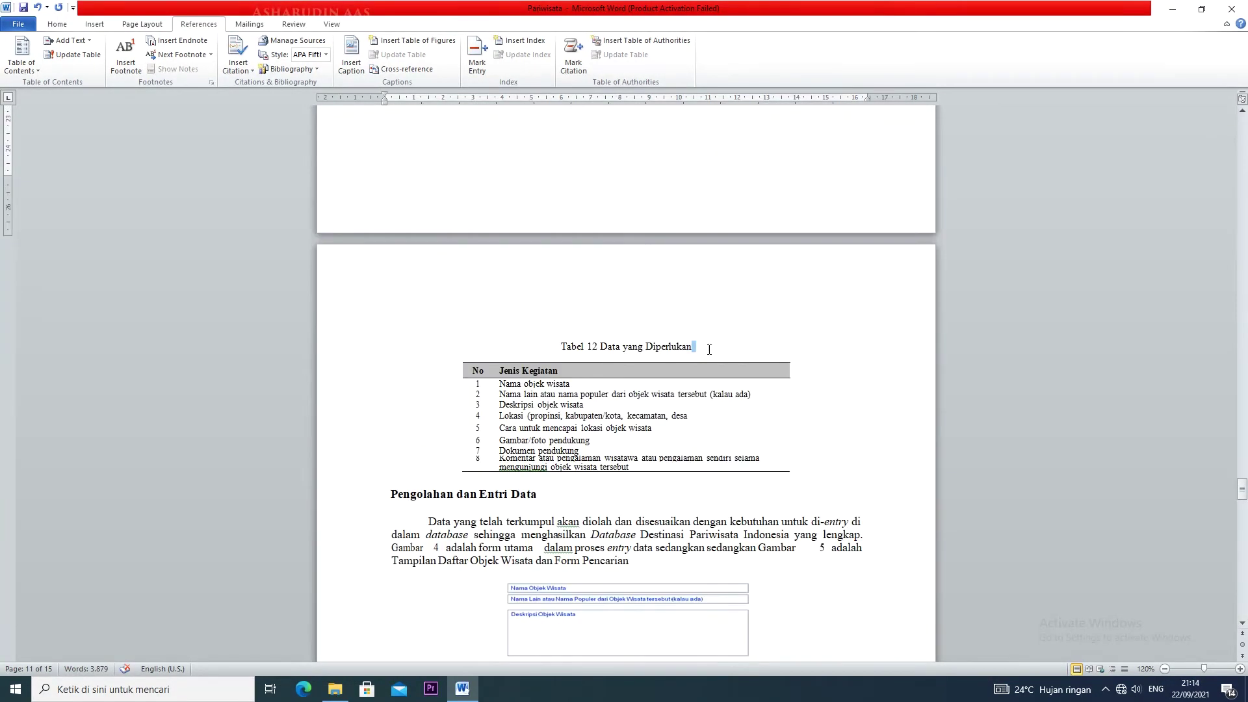
pyautogui.moveTo(557, 355); pyautogui.dragTo(689, 344)
pyautogui.hotkey('ctrl', 'c')
pyautogui.press('Delete')
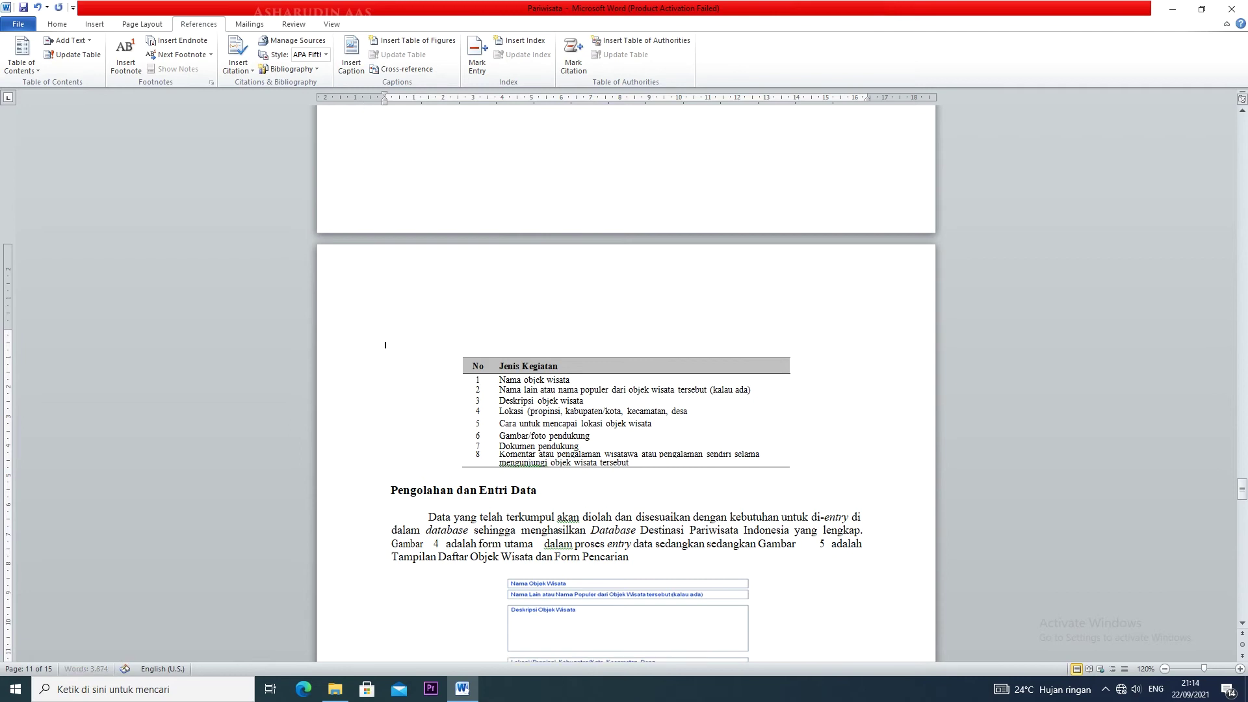
# Step: Insert the automatic caption "Tabel 12 Data yang Diperlukan" as centred black text above the Jenis Kegiatan table, without the duplicated "Tabel 12"
pyautogui.click(345, 47)
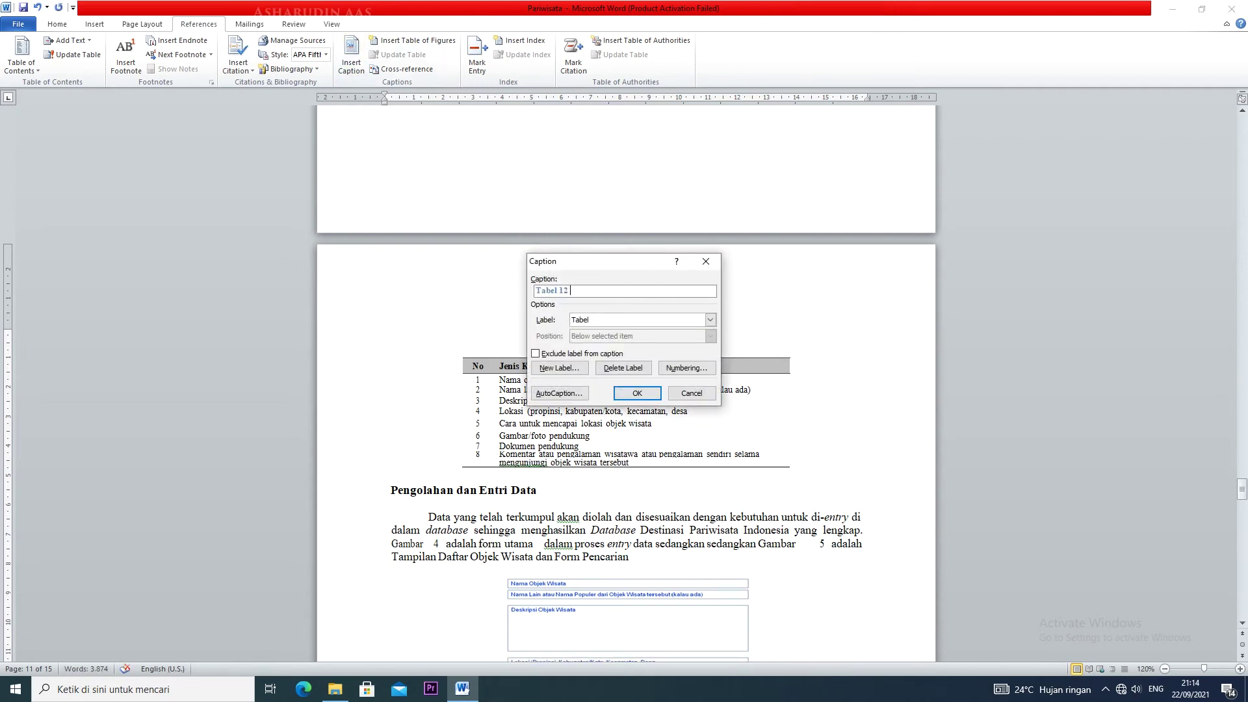
pyautogui.hotkey('ctrl', 'v')
pyautogui.moveTo(604, 291); pyautogui.dragTo(570, 291)
pyautogui.press('BackSpace')
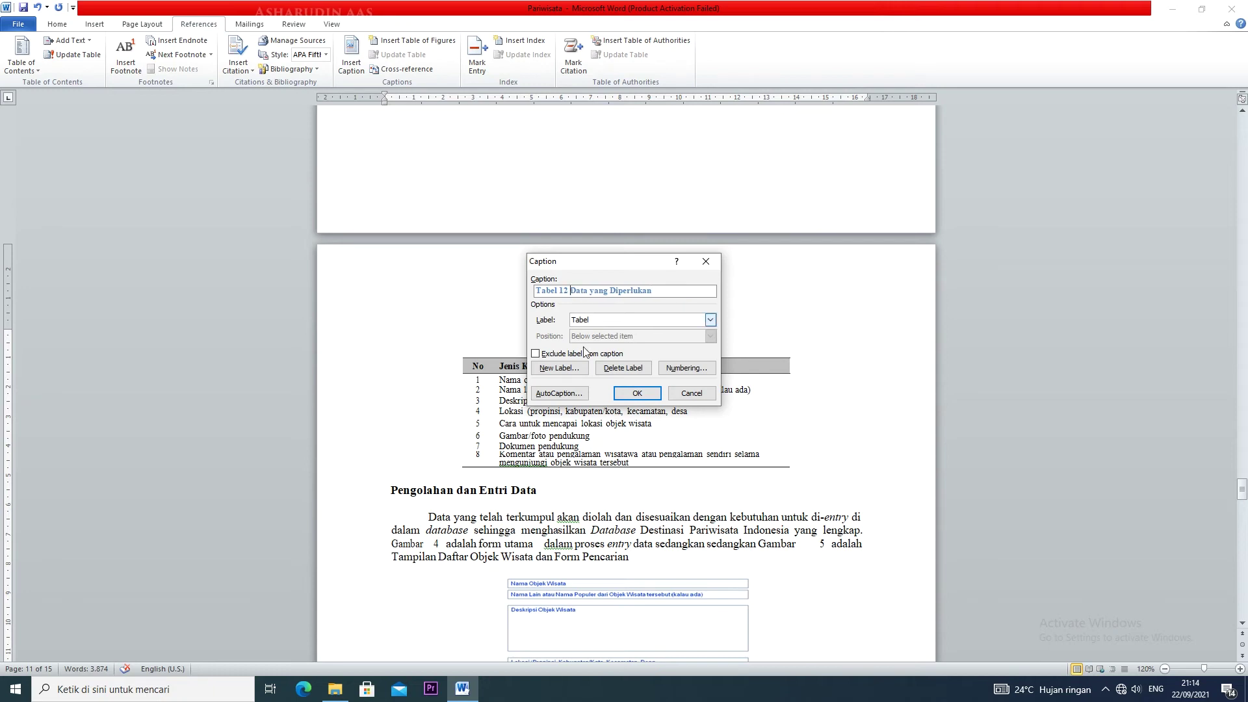
pyautogui.click(637, 393)
pyautogui.hotkey('ctrl', 'e')
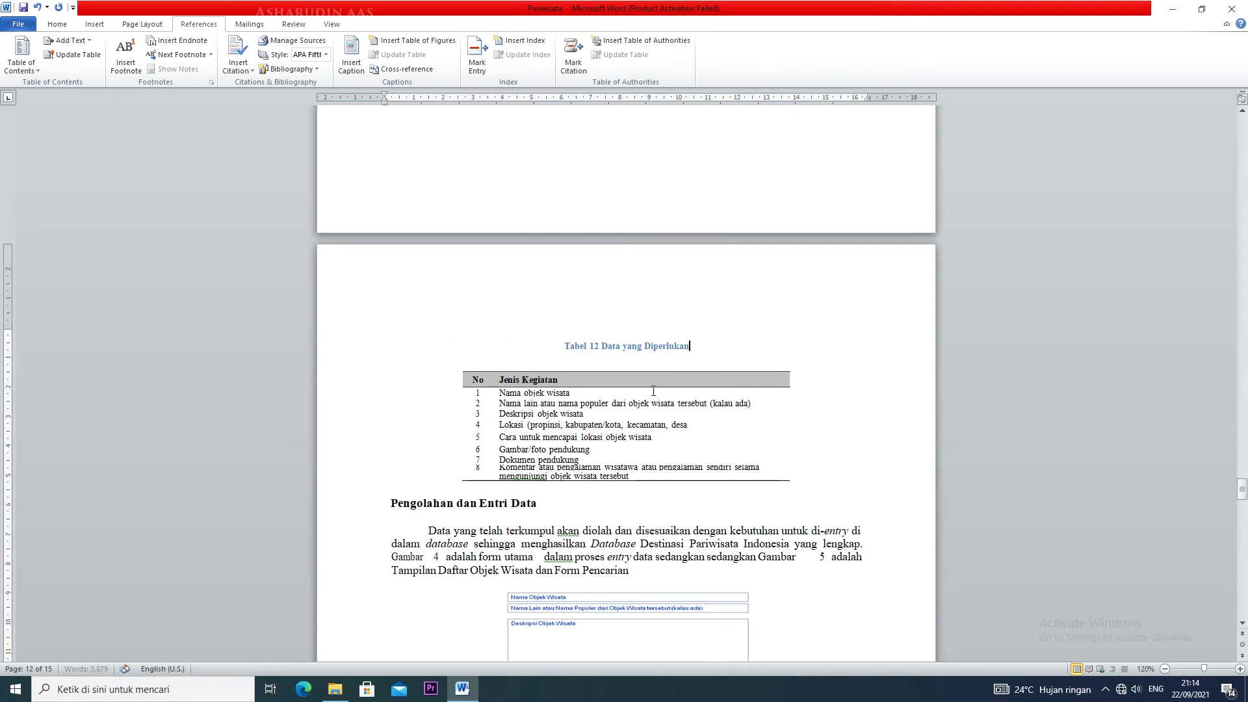
pyautogui.moveTo(696, 350); pyautogui.dragTo(574, 347)
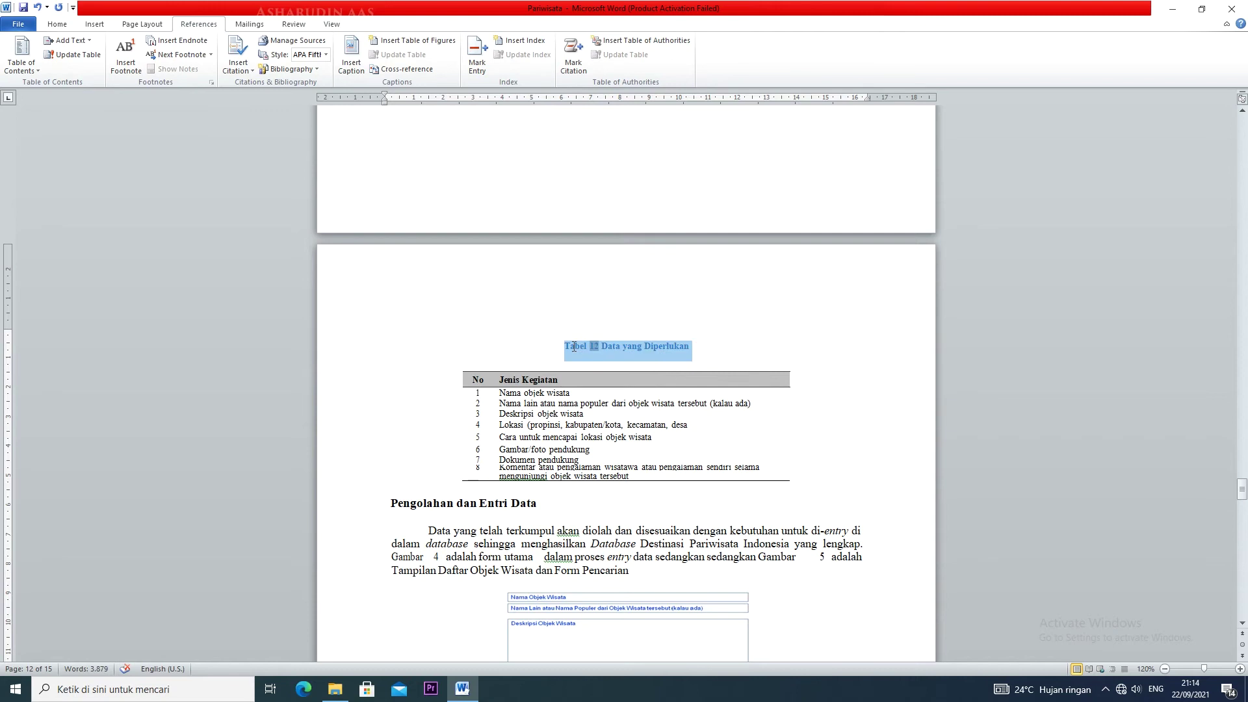
pyautogui.click(647, 326)
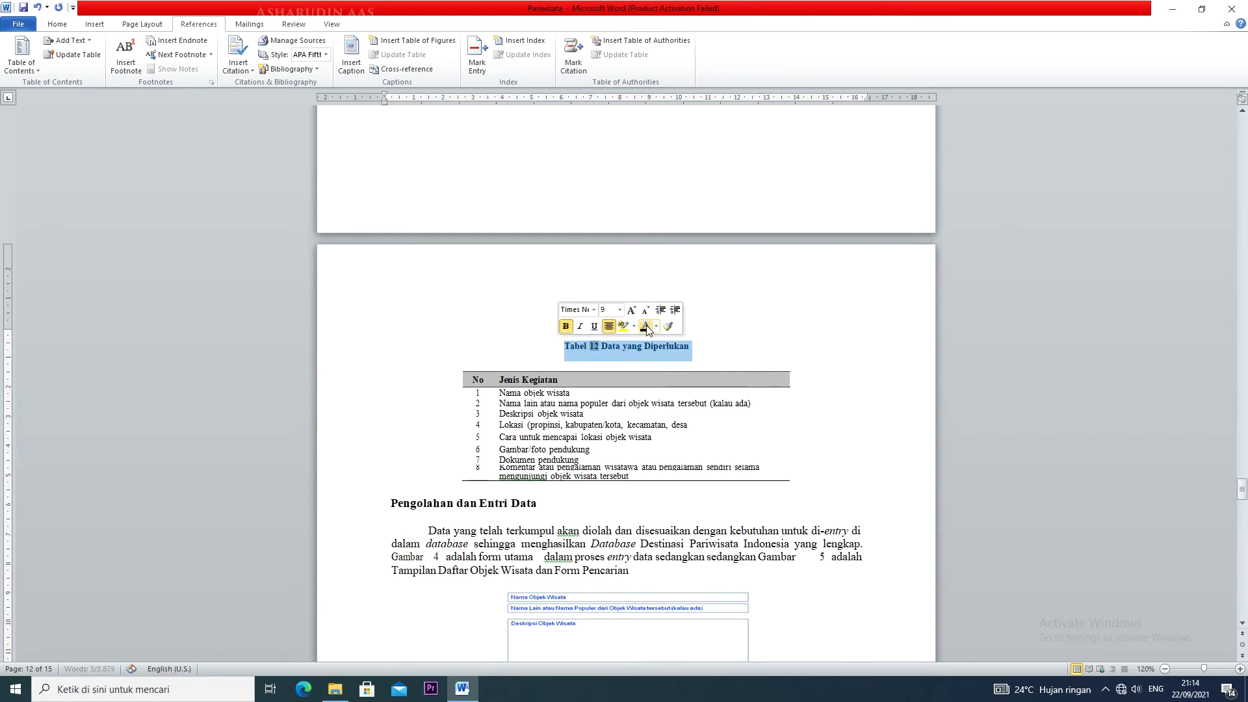
pyautogui.click(724, 352)
# Step: Insert an automatic list of all Tabel captions on the empty line above the BAB 1 PENDAHULUAN heading
pyautogui.scroll(-20, 724, 352)
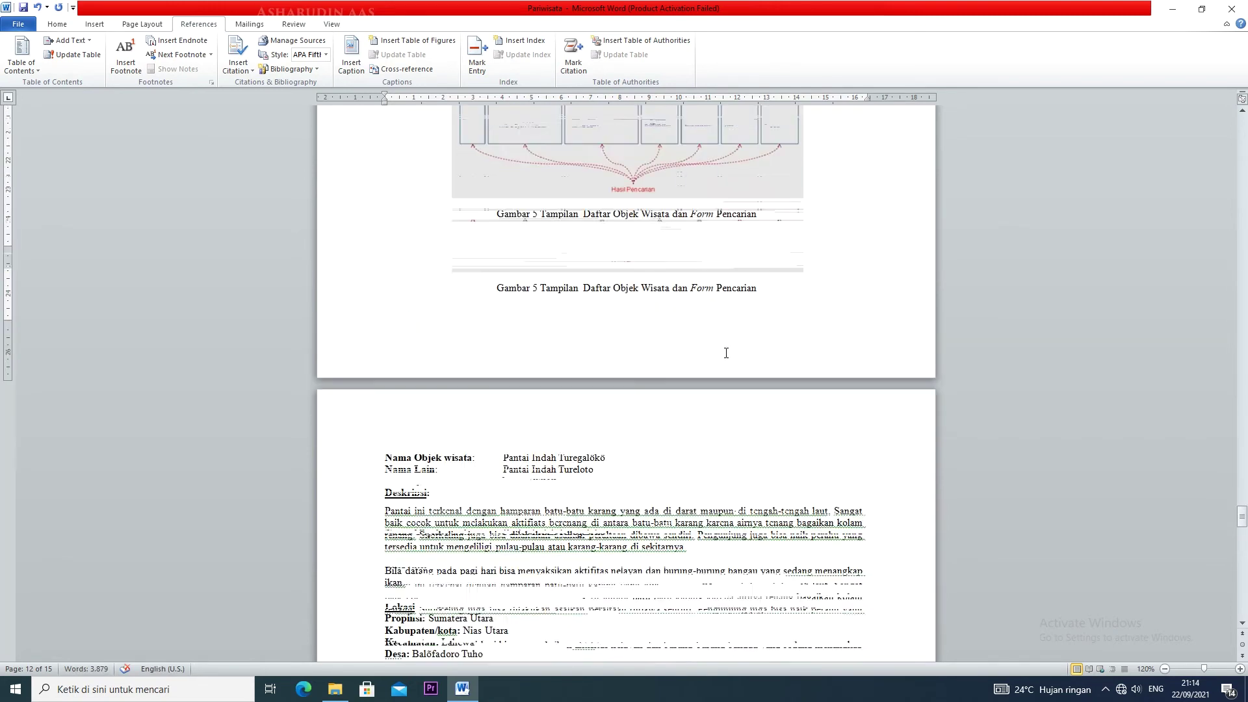
pyautogui.scroll(-20, 726, 353)
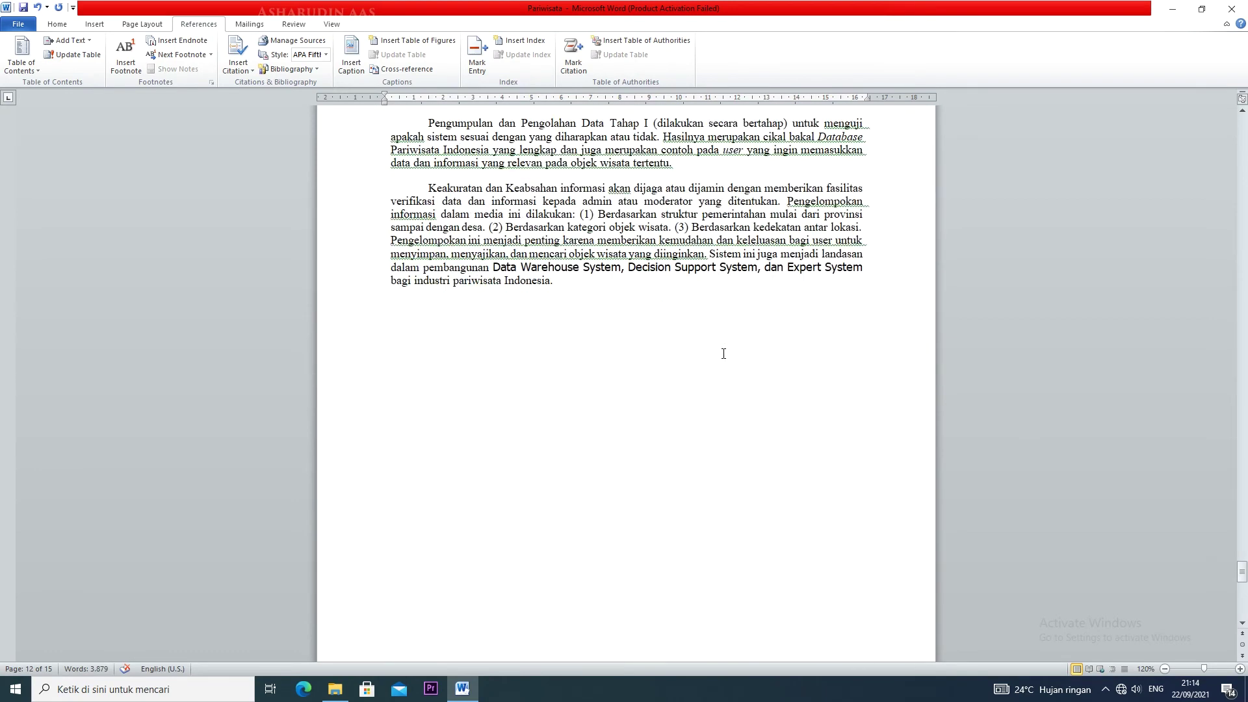
pyautogui.scroll(15, 723, 354)
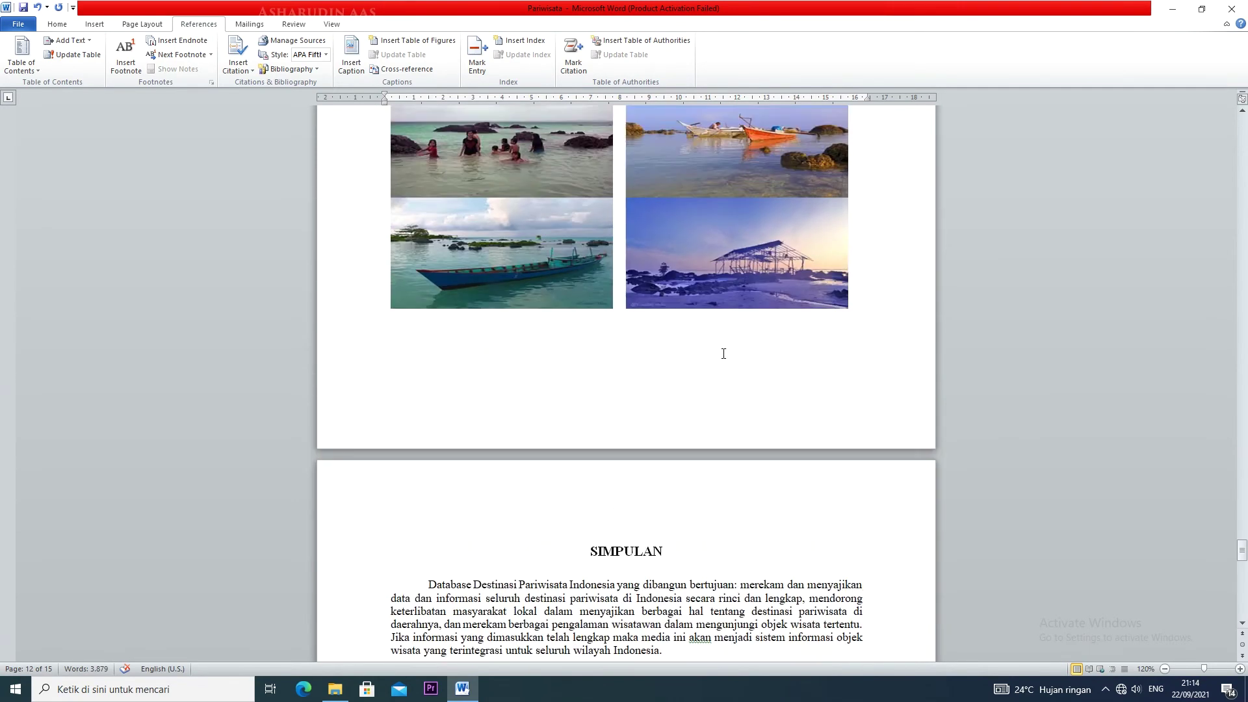
pyautogui.moveTo(1241, 538); pyautogui.dragTo(1203, 182)
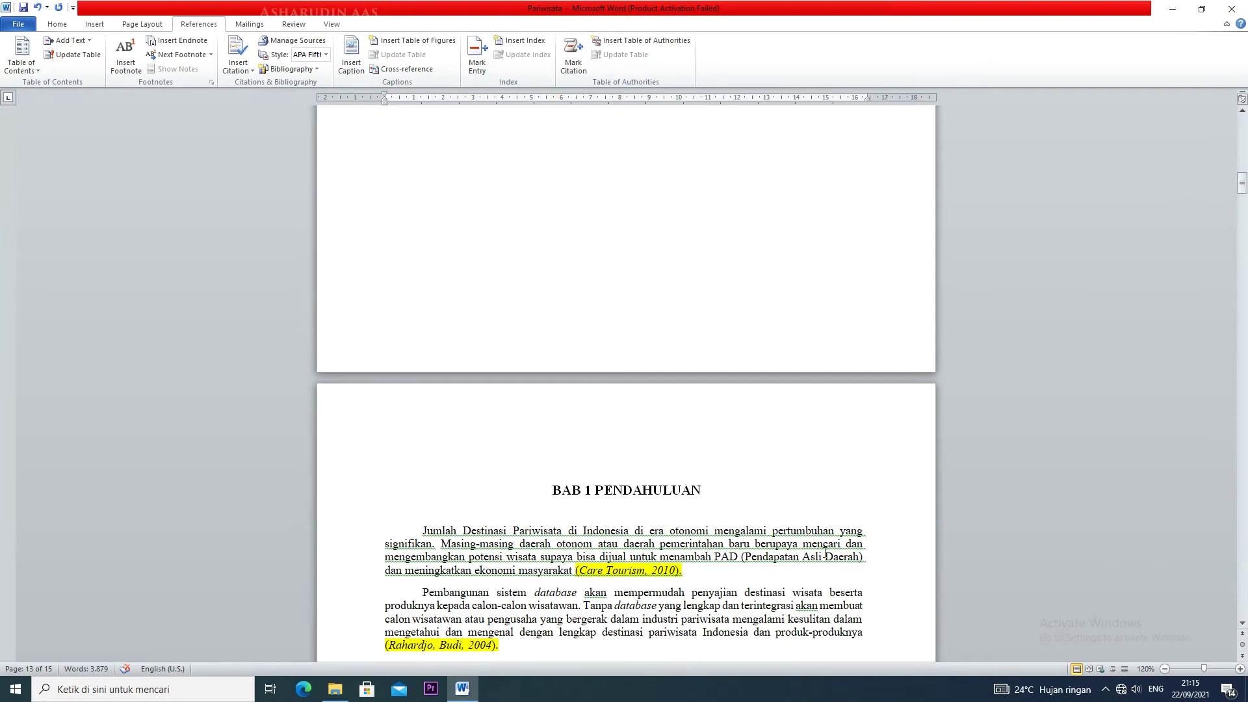
pyautogui.click(658, 477)
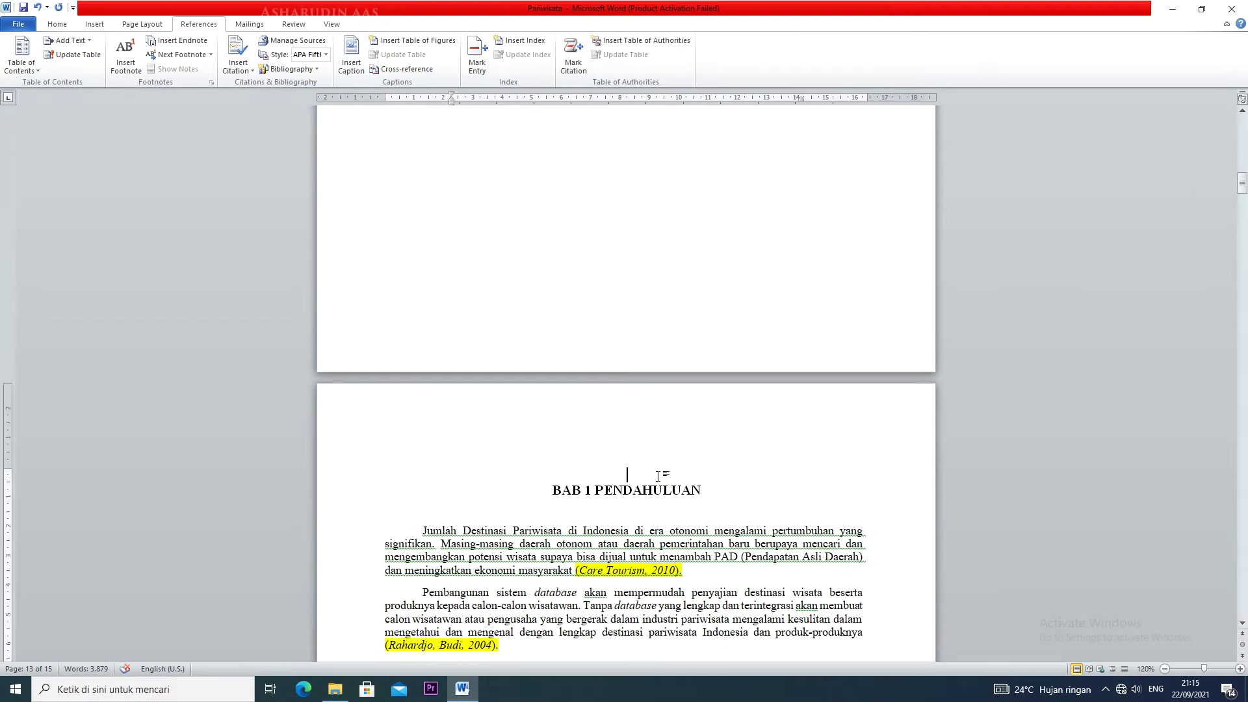
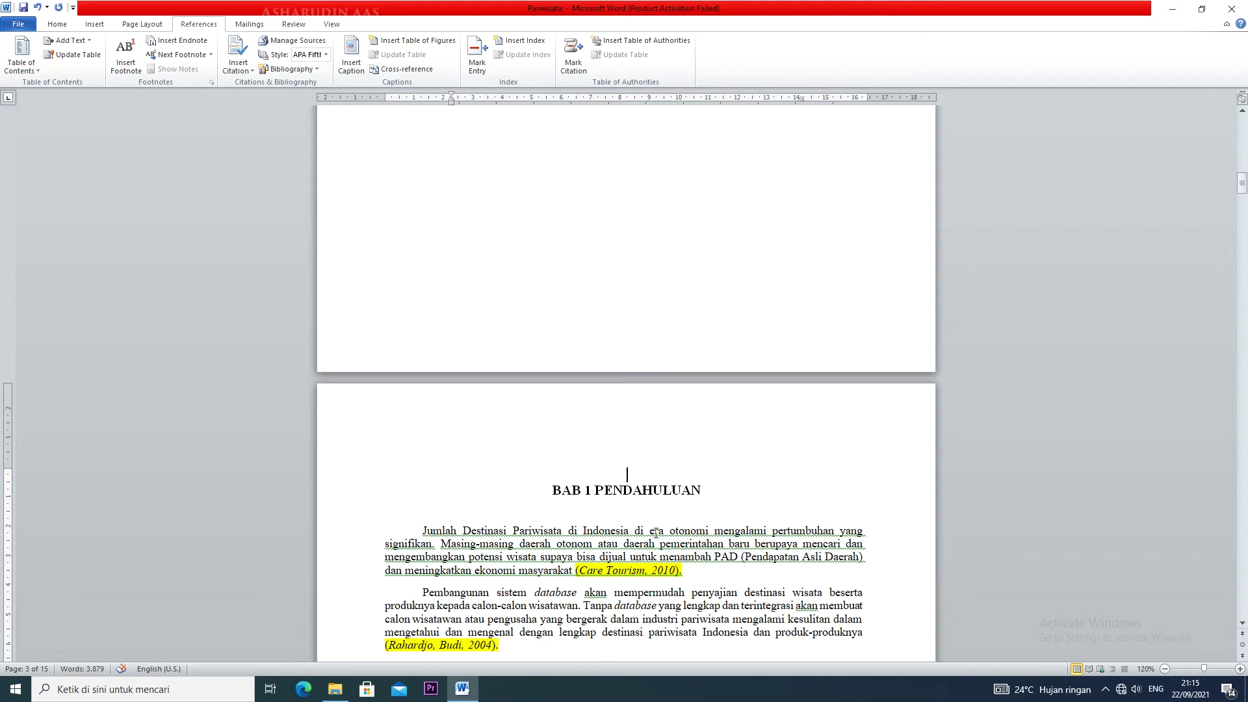
pyautogui.click(413, 46)
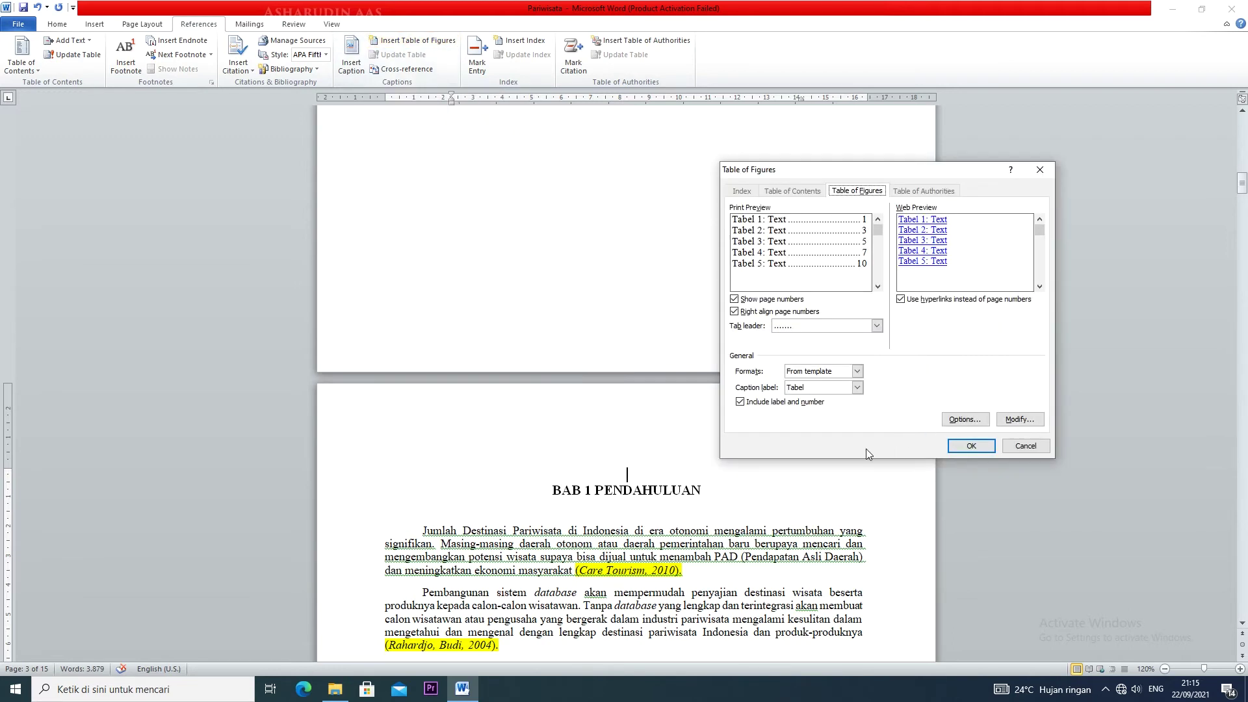
pyautogui.click(857, 388)
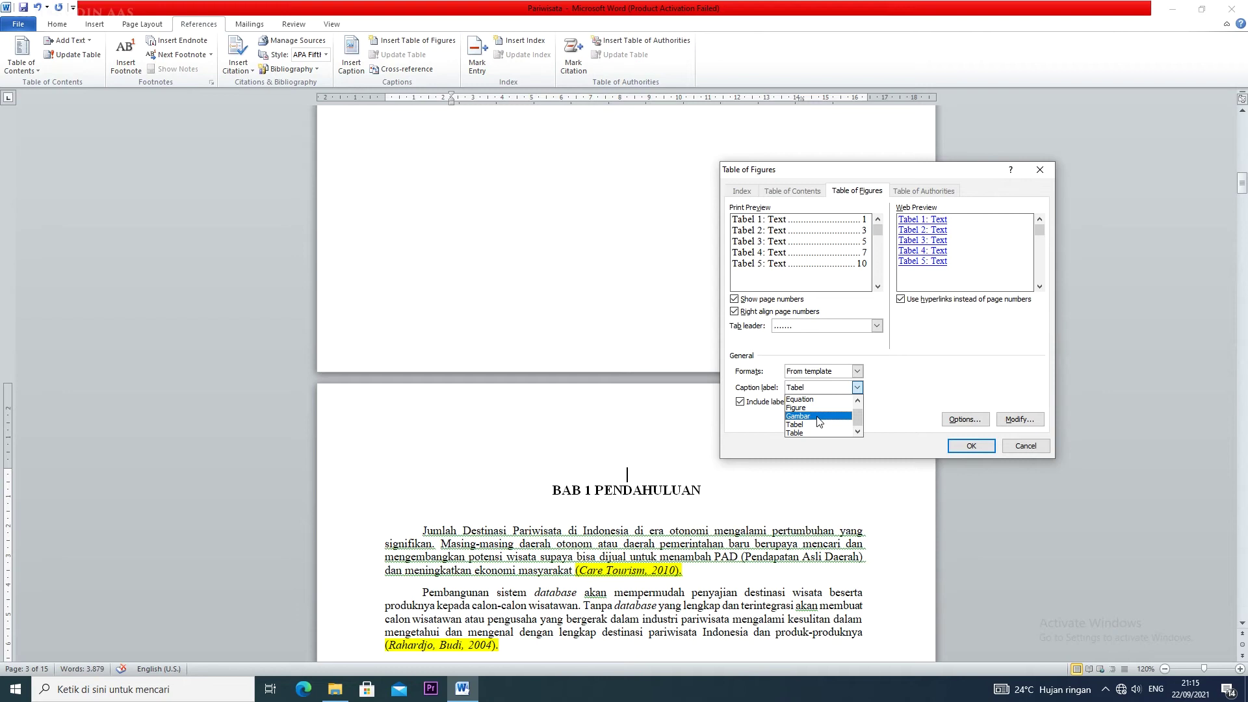
pyautogui.click(806, 425)
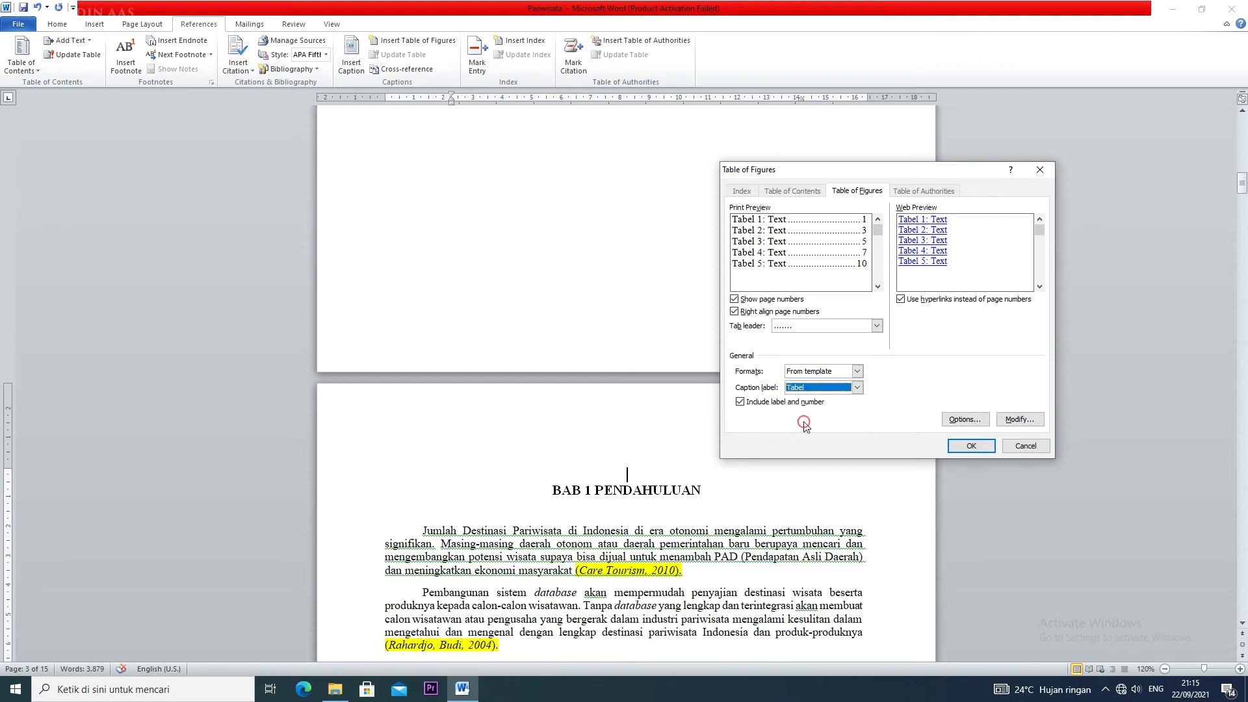
pyautogui.click(971, 445)
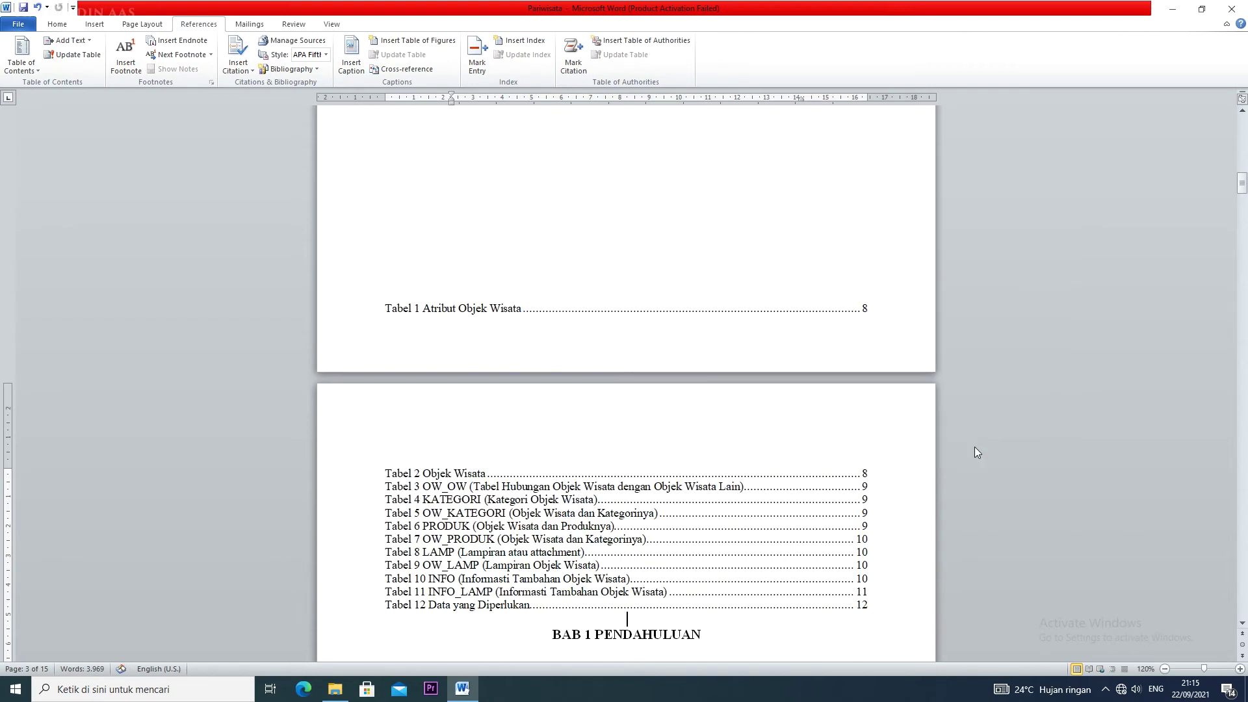
# Step: Insert a page break before the list of Tabel captions so that it starts on a new page
pyautogui.scroll(6, 593, 457)
pyautogui.scroll(-2, 594, 457)
pyautogui.click(593, 457)
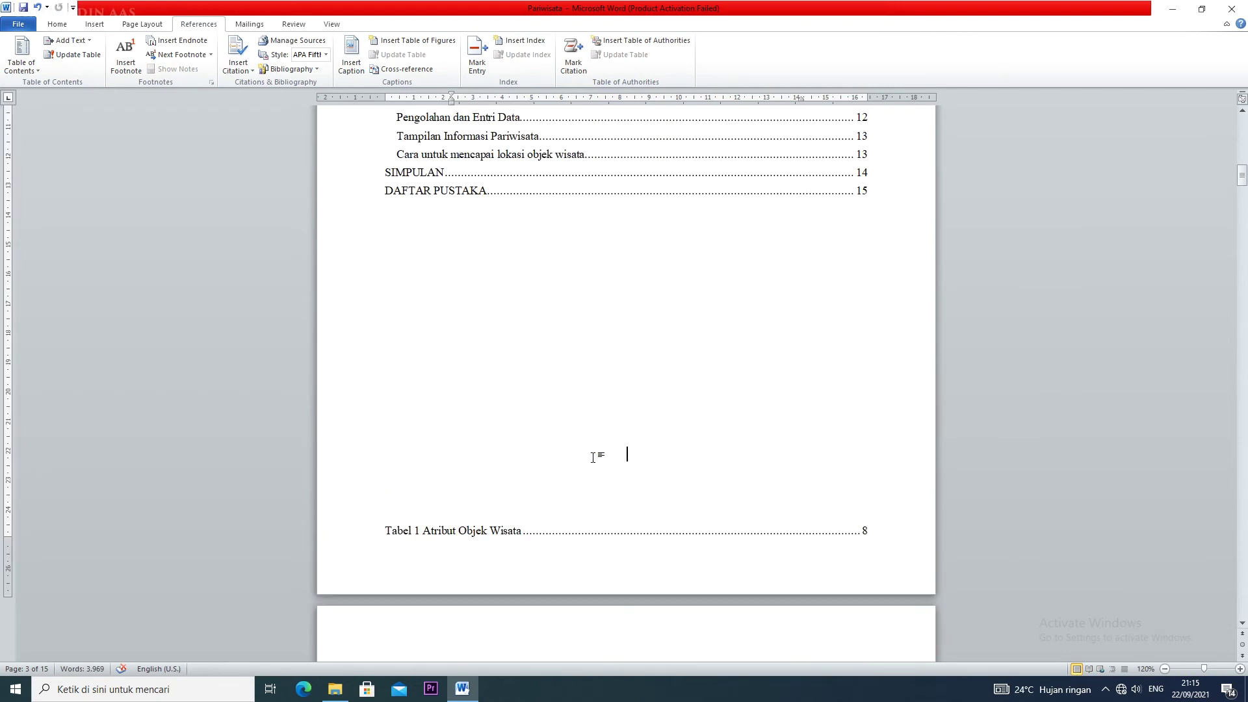
pyautogui.hotkey('ctrl', 'Return')
pyautogui.scroll(-5, 593, 457)
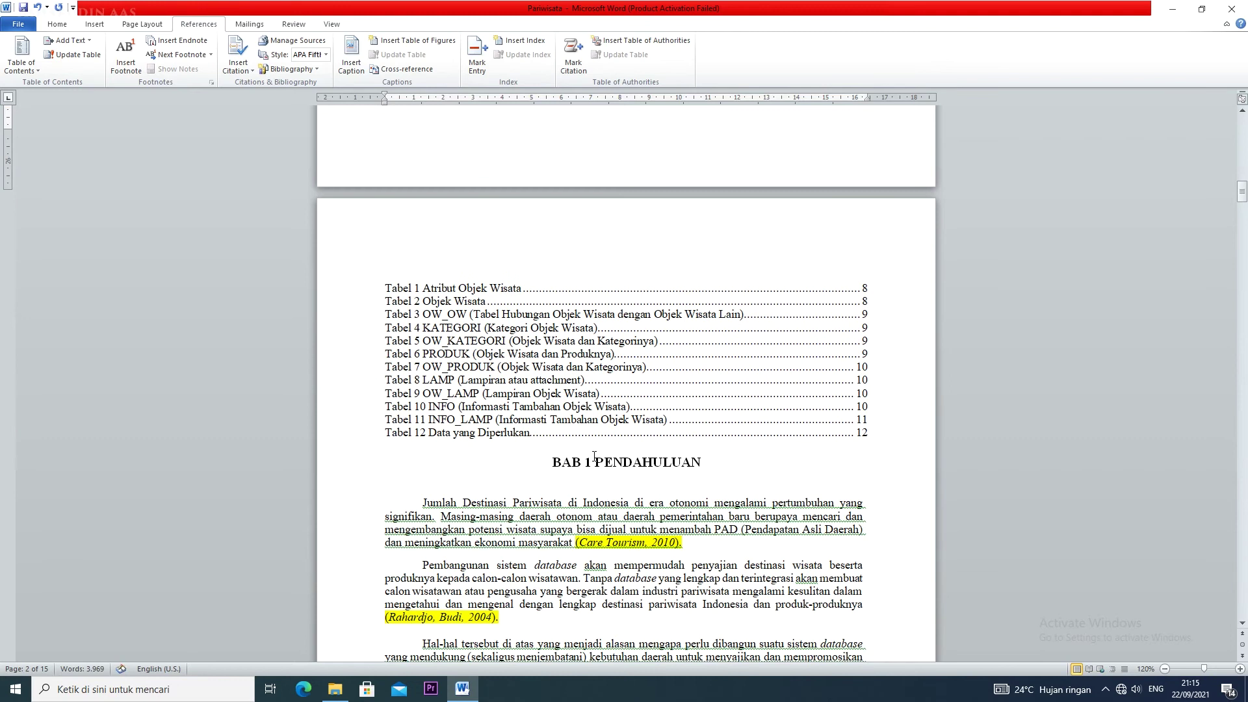
# Step: Add a centred line reading "DAFTAR TABEL" directly above the list of Tabel captions
pyautogui.click(570, 294)
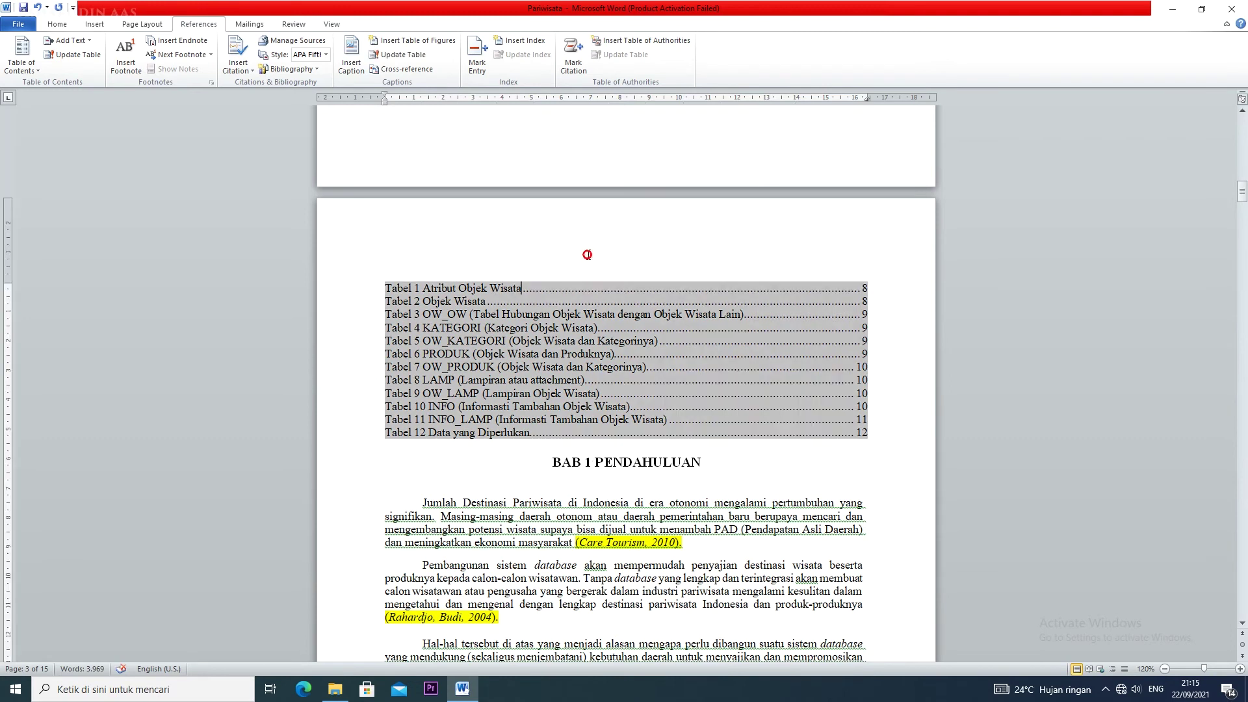
pyautogui.click(643, 145)
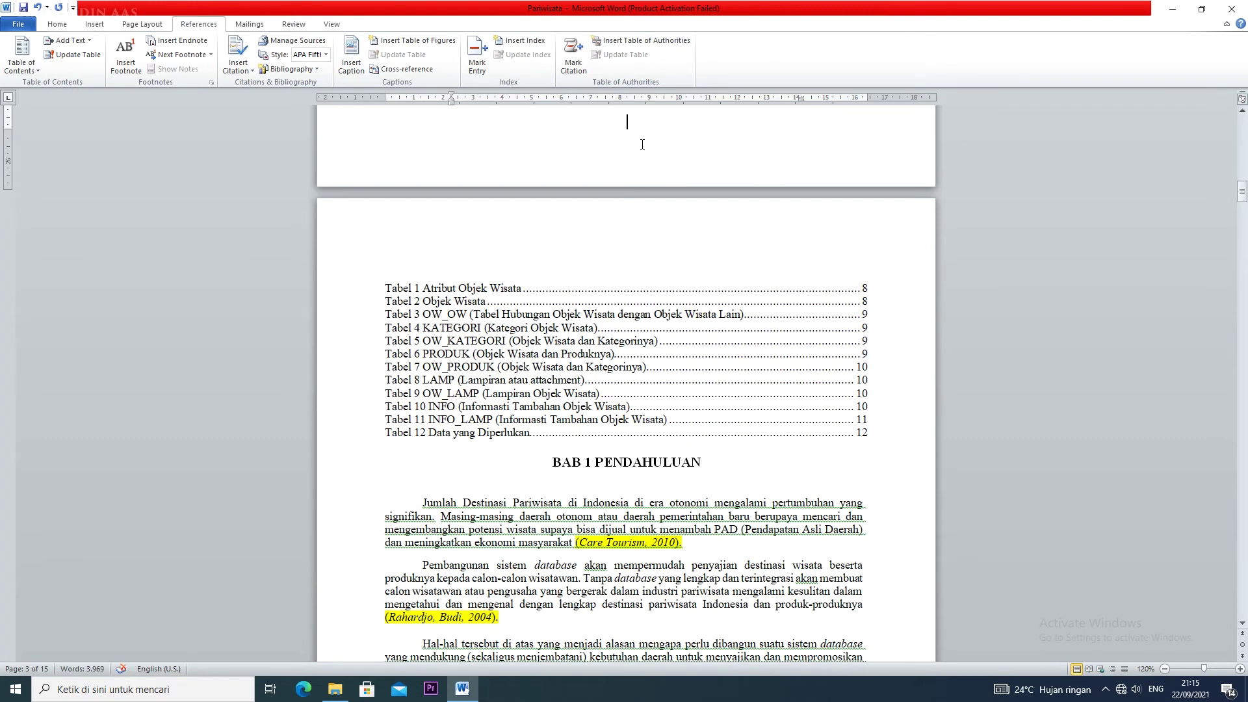
pyautogui.press('Return')
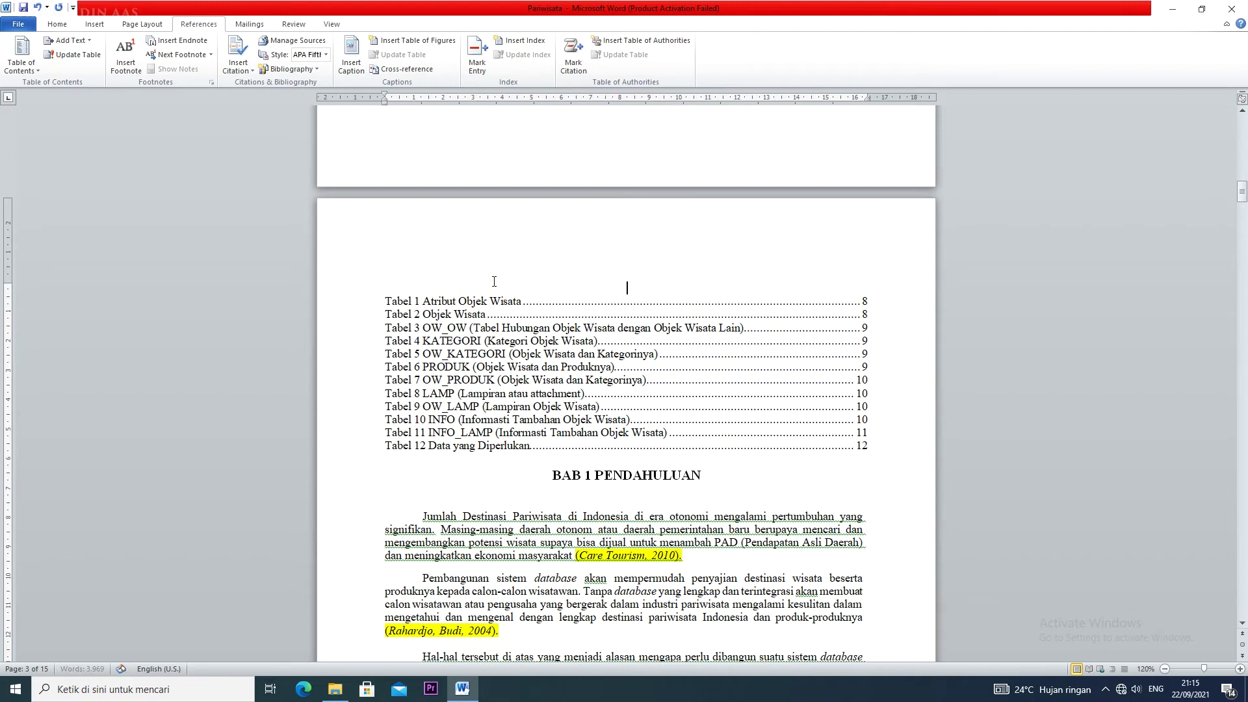
pyautogui.write('DAFTAR TABEL')
# Step: Add empty lines before BAB 1 PENDAHULUAN to push it onto its own page, with an extra empty line above the heading
pyautogui.click(551, 475)
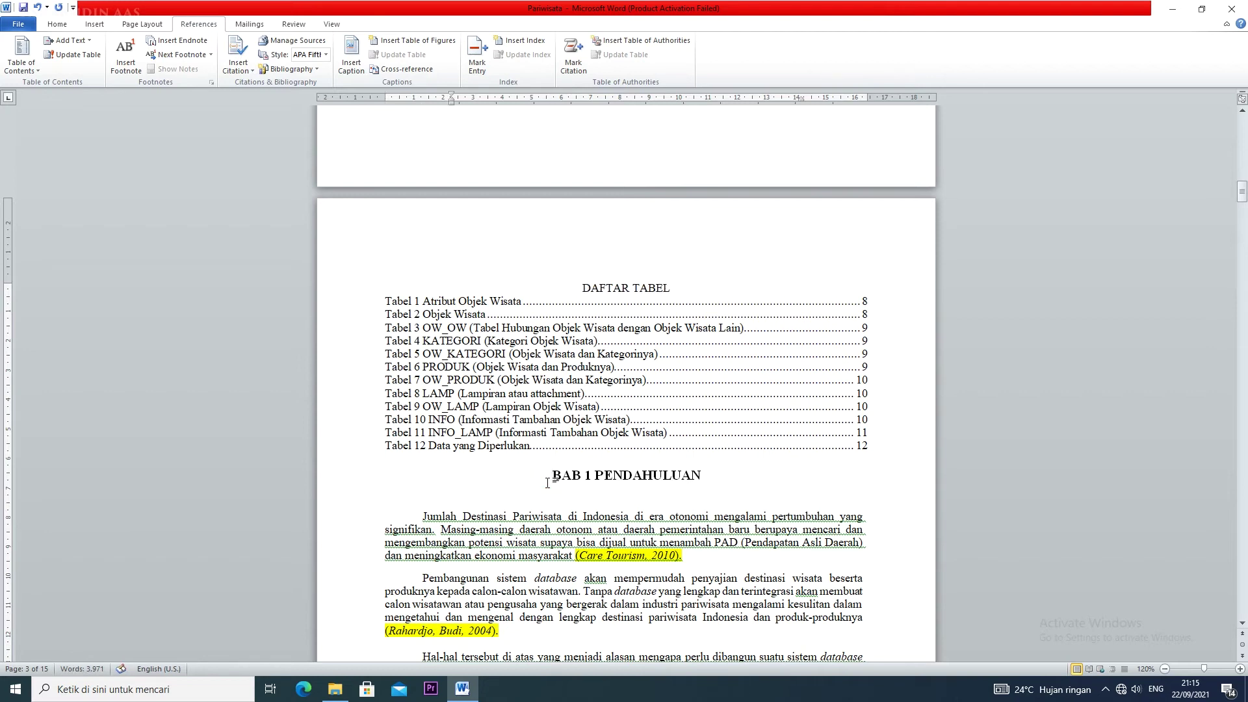
pyautogui.press('Return')
pyautogui.press('Return')
pyautogui.press('Return')
pyautogui.press('Return')
pyautogui.press('Return')
pyautogui.press('Return')
pyautogui.press('Return')
pyautogui.press('Return')
pyautogui.press('Return')
pyautogui.press('Return')
pyautogui.press('Return')
pyautogui.press('Return')
pyautogui.press('Return')
pyautogui.scroll(-9, 624, 390)
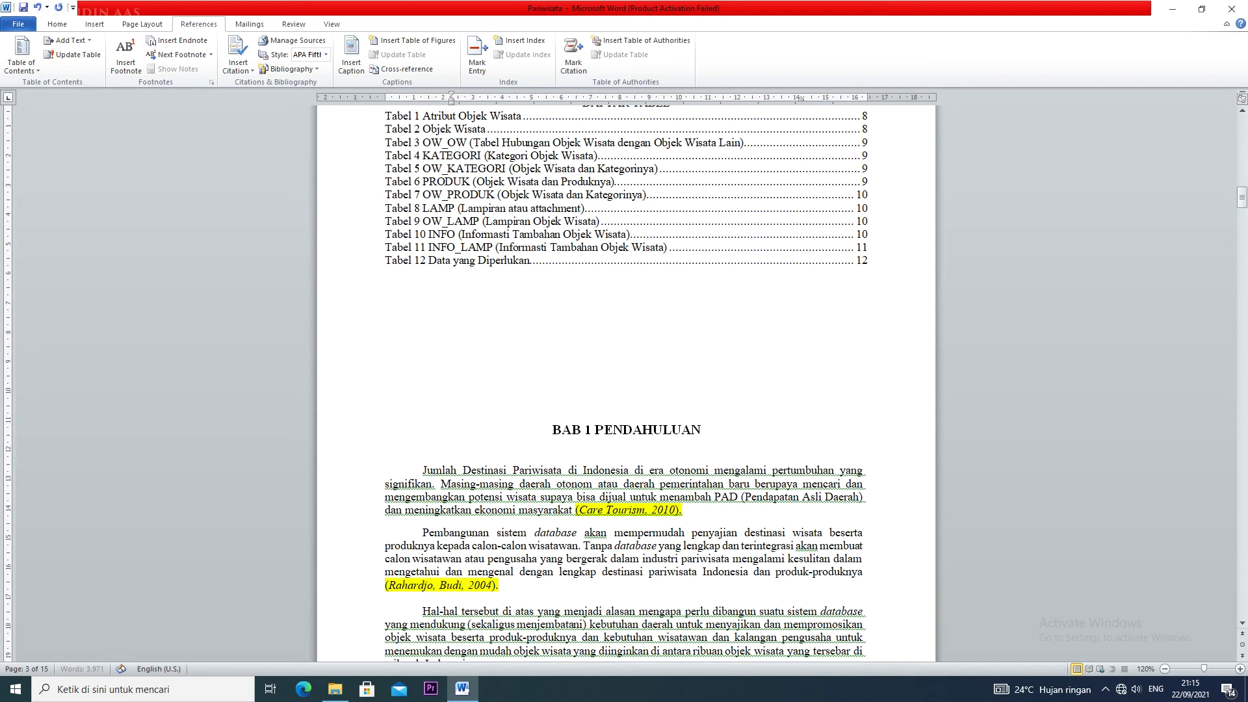
pyautogui.press('Return')
pyautogui.press('Return')
pyautogui.press('Return')
pyautogui.press('Return')
pyautogui.press('Return')
pyautogui.press('Return')
pyautogui.press('Return')
pyautogui.press('Return')
pyautogui.press('Return')
pyautogui.press('Return')
pyautogui.press('Return')
pyautogui.press('Return')
pyautogui.press('Return')
pyautogui.press('Return')
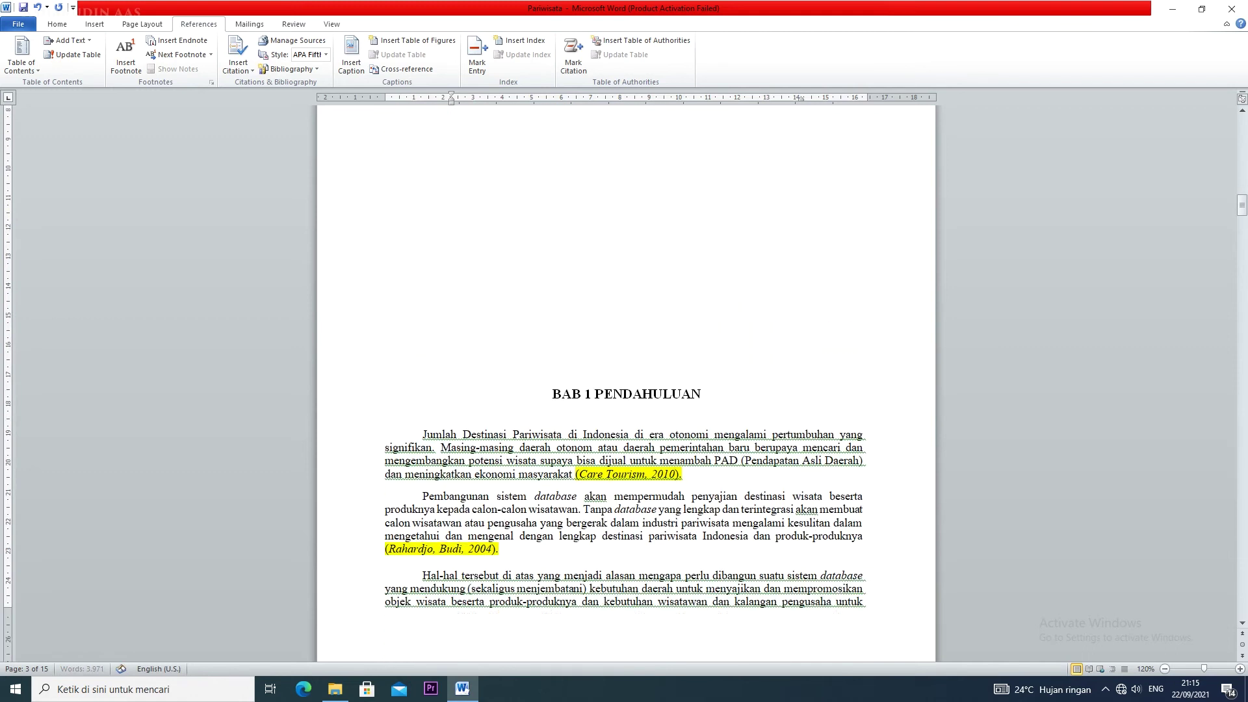
pyautogui.scroll(-4, 624, 390)
pyautogui.press('Return')
pyautogui.press('Return')
pyautogui.press('Return')
pyautogui.press('Return')
pyautogui.press('Return')
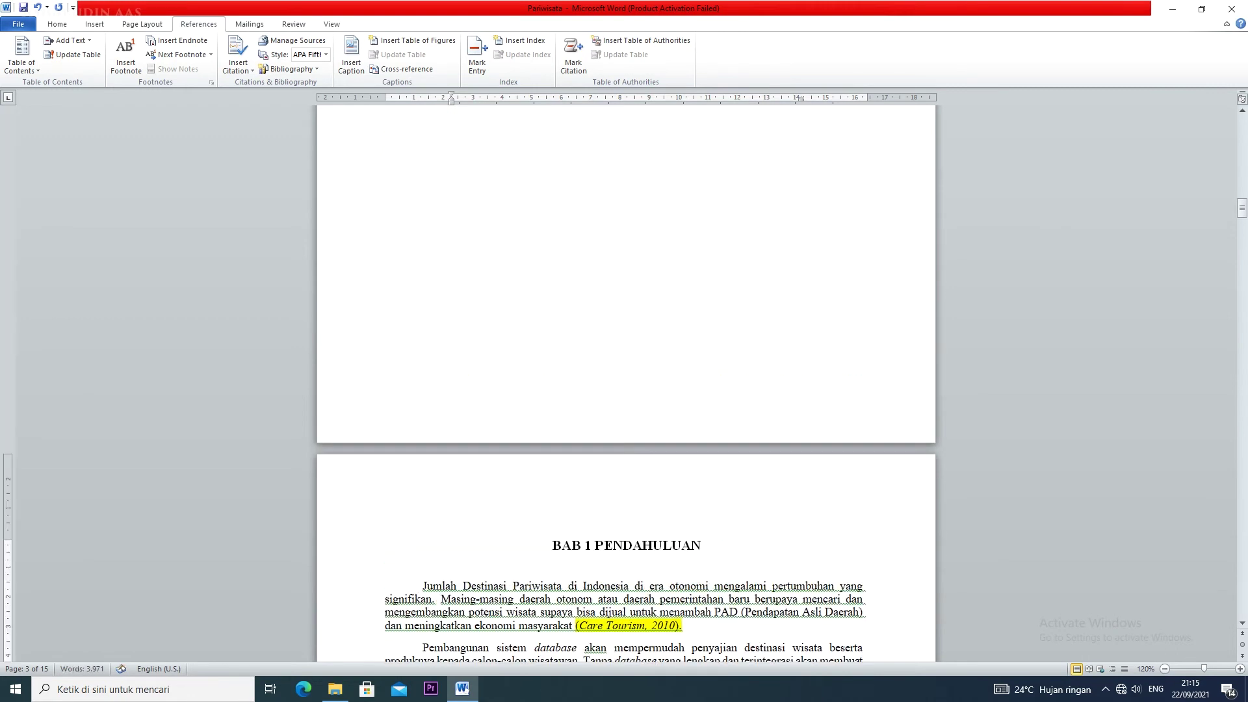
pyautogui.keyDown('ctrl'); pyautogui.scroll(-7, 549, 483); pyautogui.keyUp('ctrl')
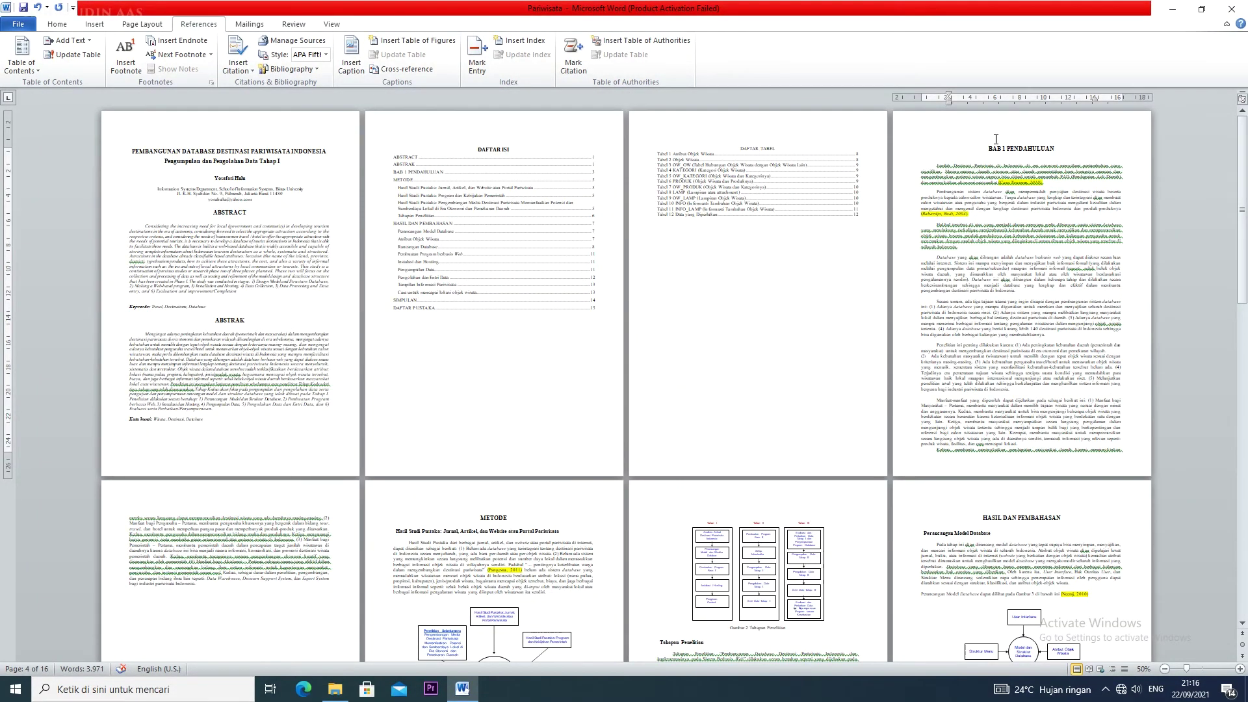
pyautogui.press('Return')
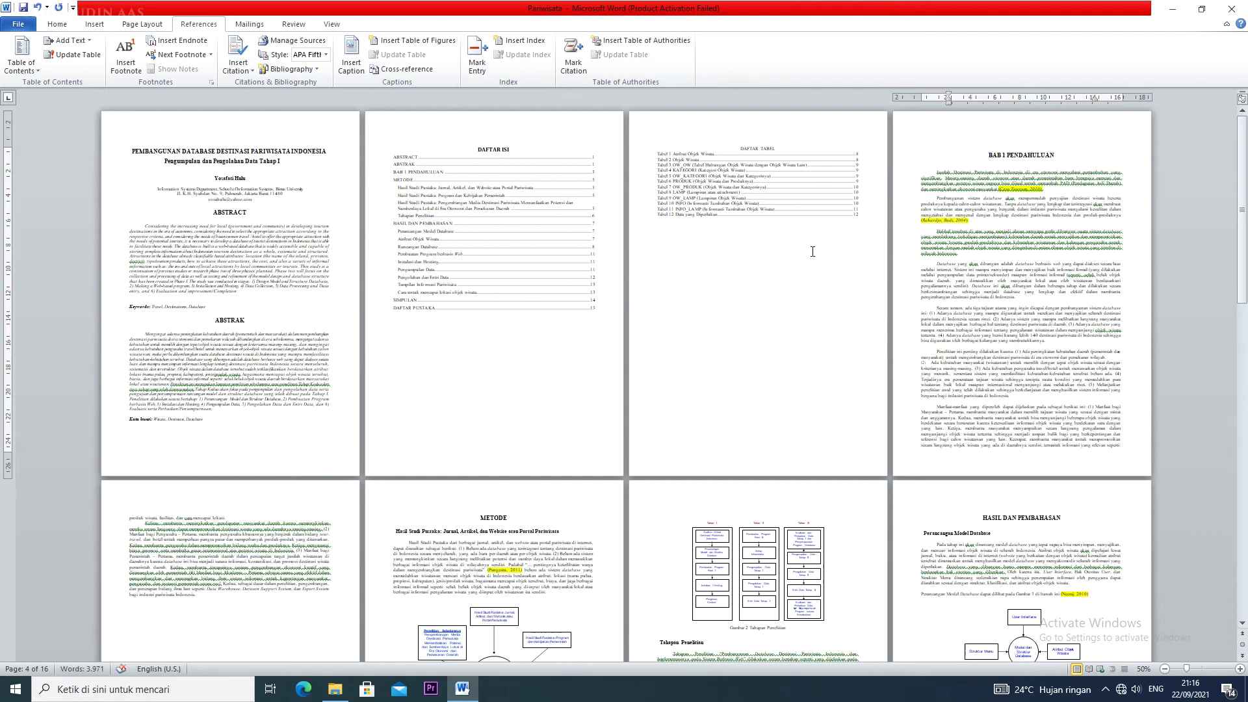
# Step: Copy and delete the manual caption "Gambar 1 Hasil Studi Pustaka" below the literature study diagram
pyautogui.keyDown('ctrl'); pyautogui.scroll(8, 812, 251); pyautogui.keyUp('ctrl')
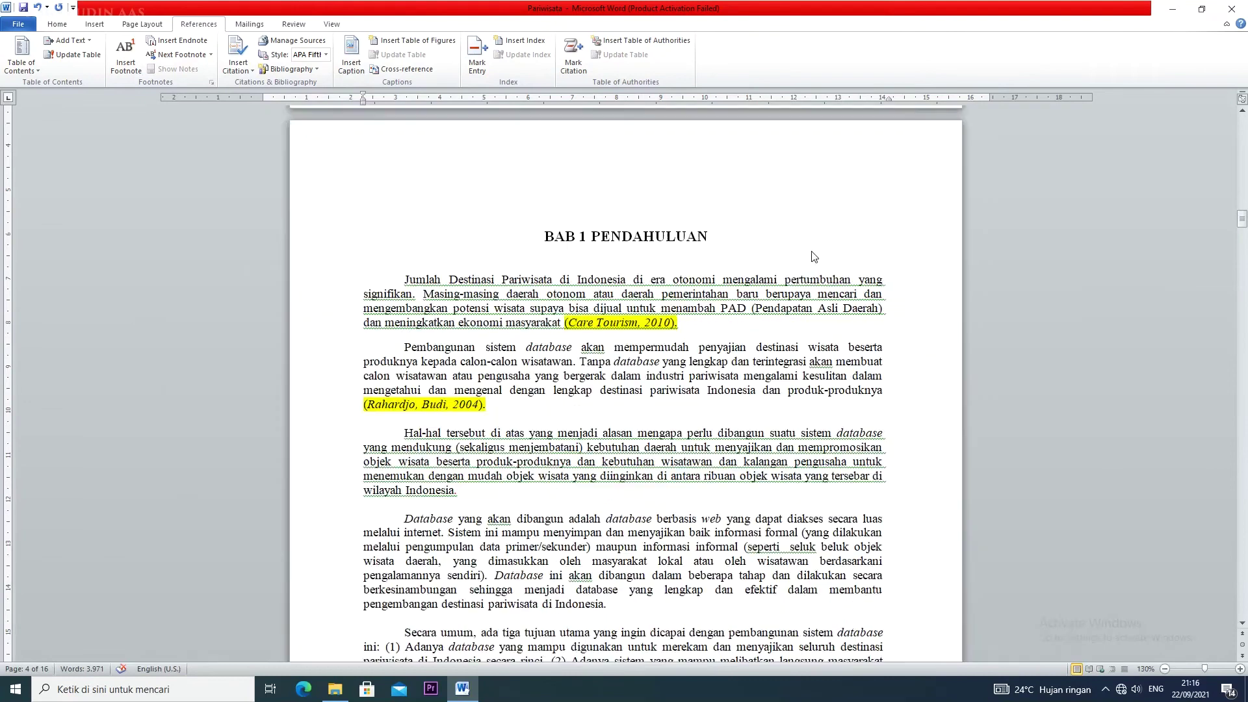
pyautogui.keyDown('ctrl'); pyautogui.scroll(-1, 812, 256); pyautogui.keyUp('ctrl')
pyautogui.scroll(-12, 811, 256)
pyautogui.scroll(-15, 812, 252)
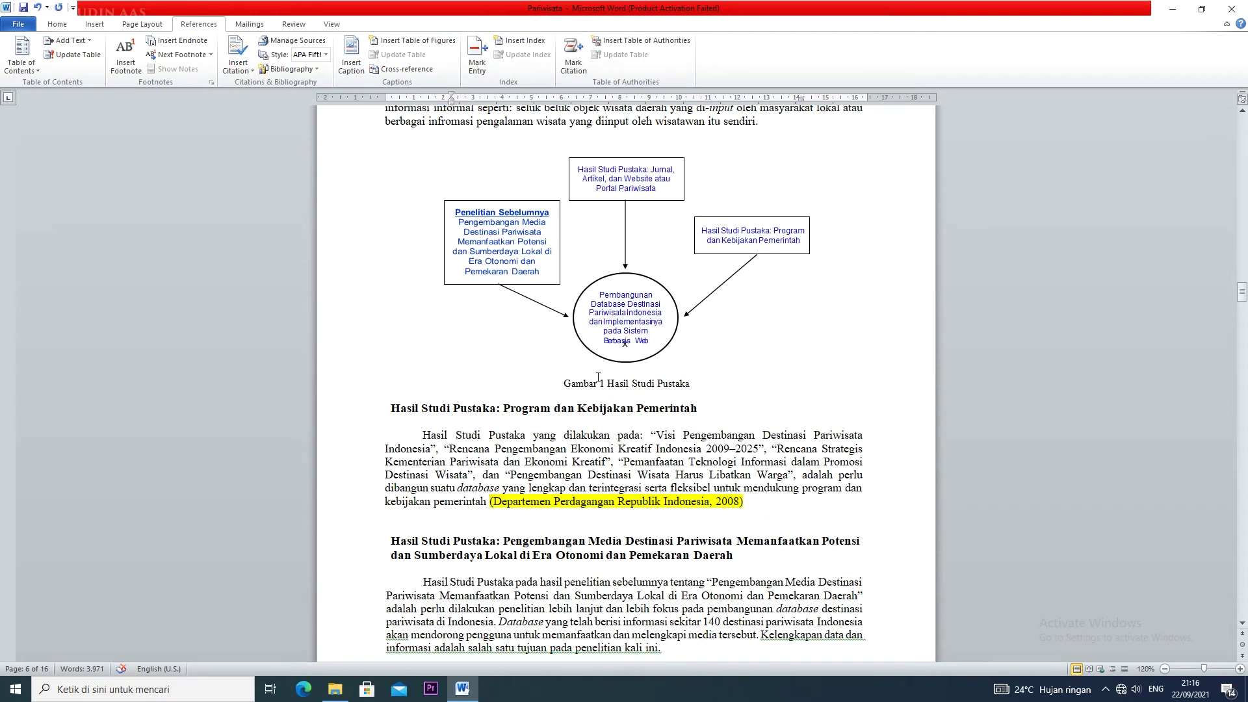
pyautogui.moveTo(559, 386); pyautogui.dragTo(685, 384)
pyautogui.hotkey('ctrl', 'c')
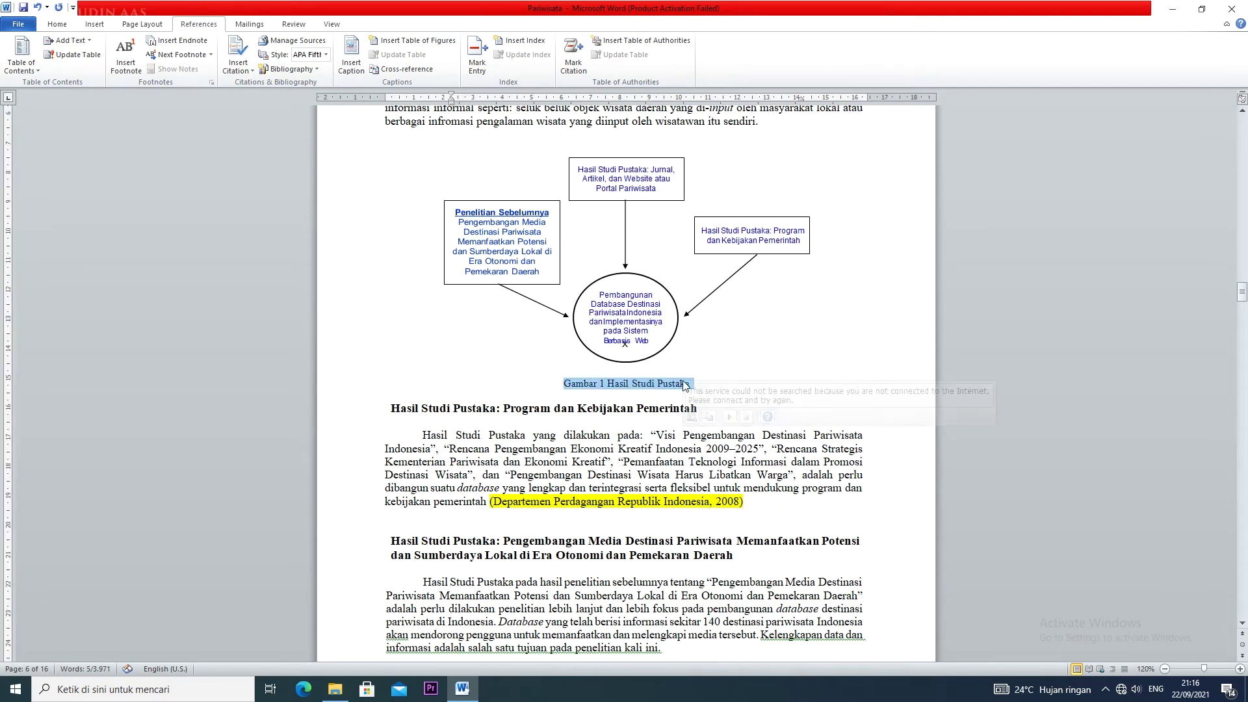
pyautogui.press('Delete')
# Step: Insert the centred automatic caption "Gambar 1 Hasil Studi Pustaka" with the Gambar label below the diagram, without the duplicated "Gambar 1"
pyautogui.click(351, 61)
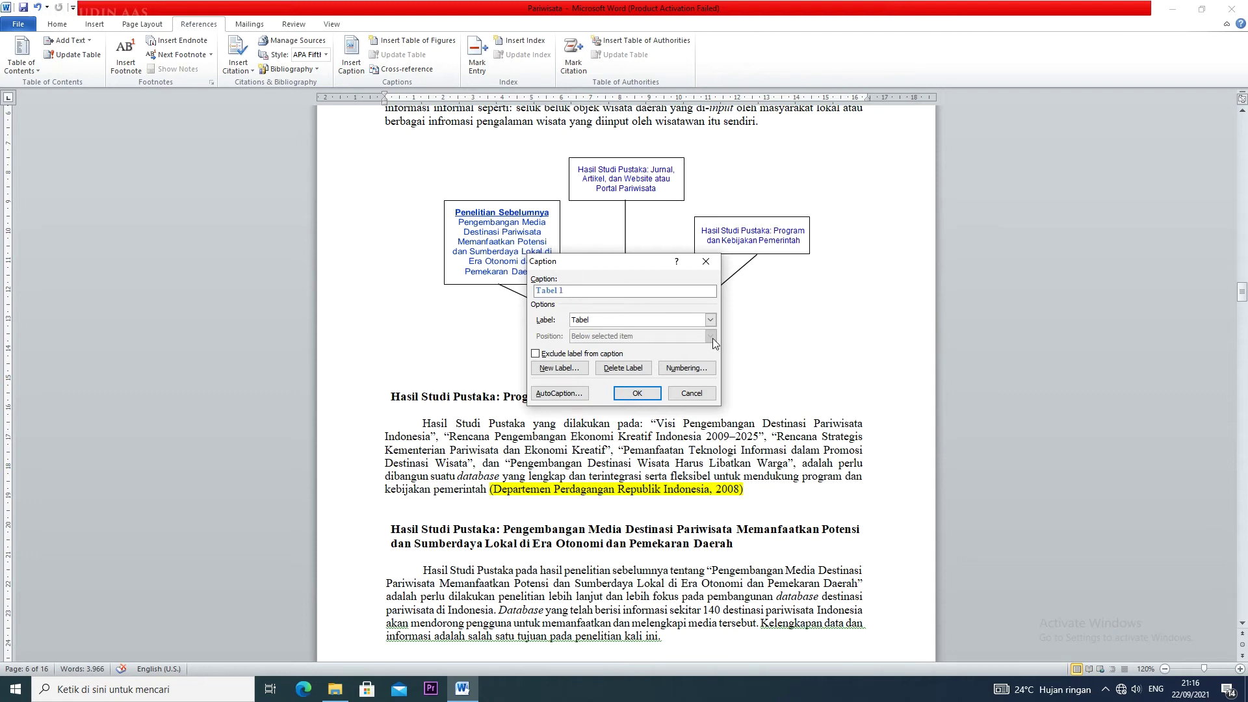
pyautogui.click(711, 321)
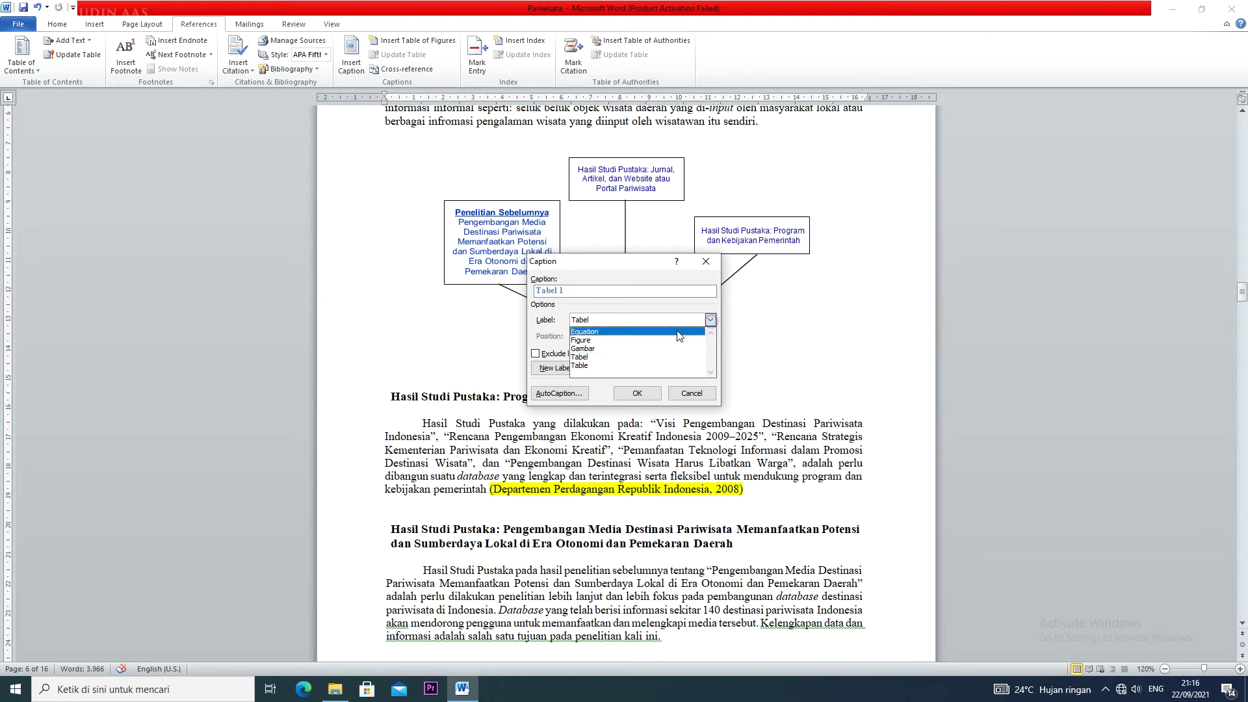
pyautogui.click(588, 349)
pyautogui.click(595, 292)
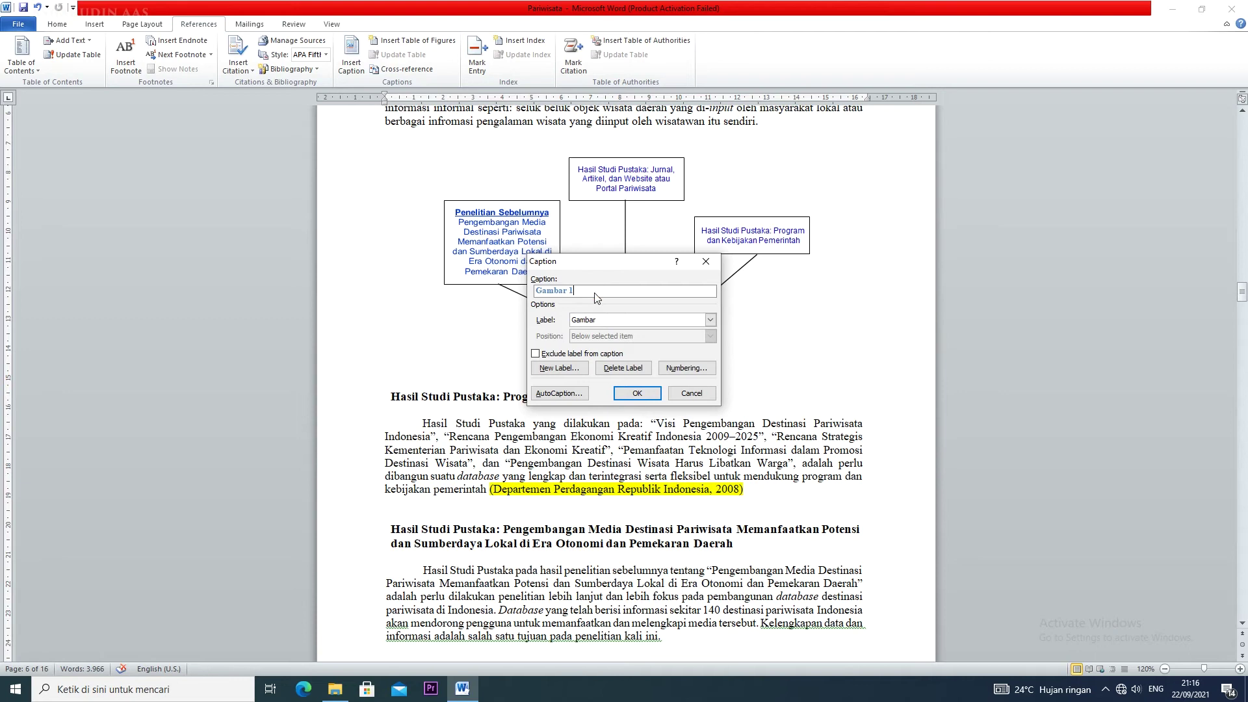
pyautogui.hotkey('ctrl', 'v')
pyautogui.moveTo(618, 290); pyautogui.dragTo(576, 290)
pyautogui.press('BackSpace')
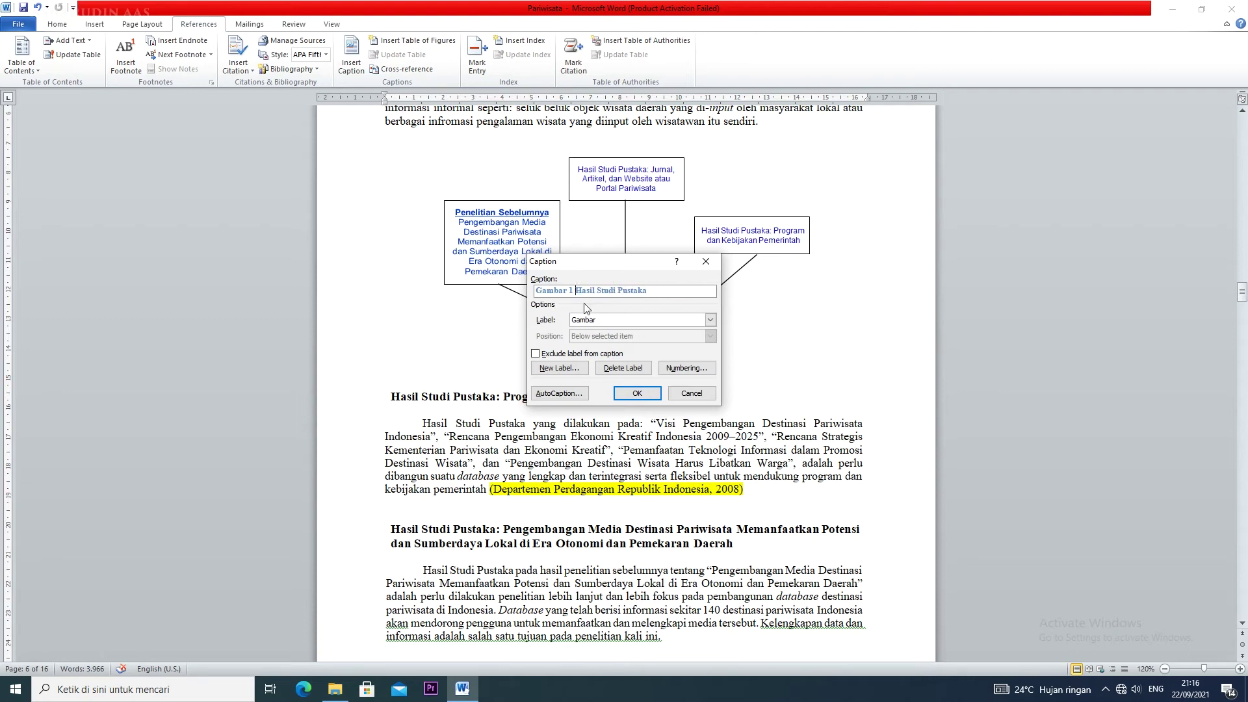
pyautogui.click(637, 393)
pyautogui.hotkey('ctrl', 'e')
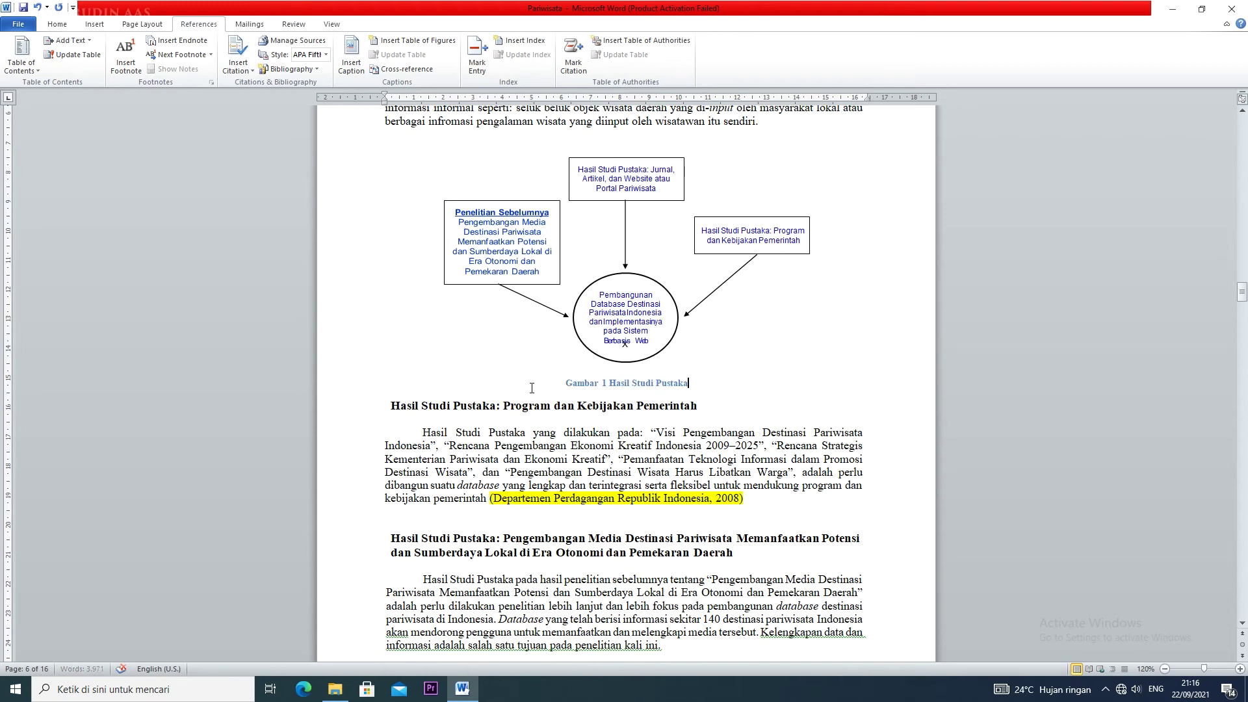
pyautogui.tripleClick(713, 390)
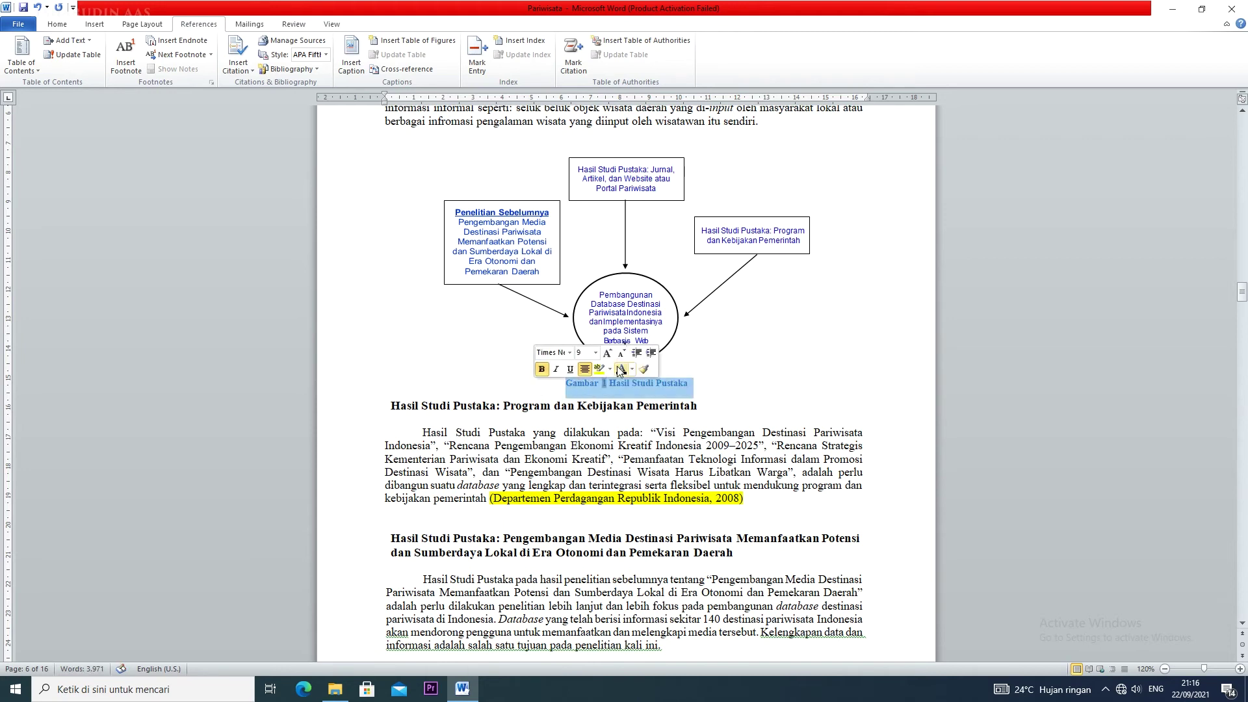
pyautogui.click(741, 383)
# Step: Copy and delete the manual caption "Gambar 2 Tahapan Penelitian" below the research stages diagram
pyautogui.scroll(-15, 741, 377)
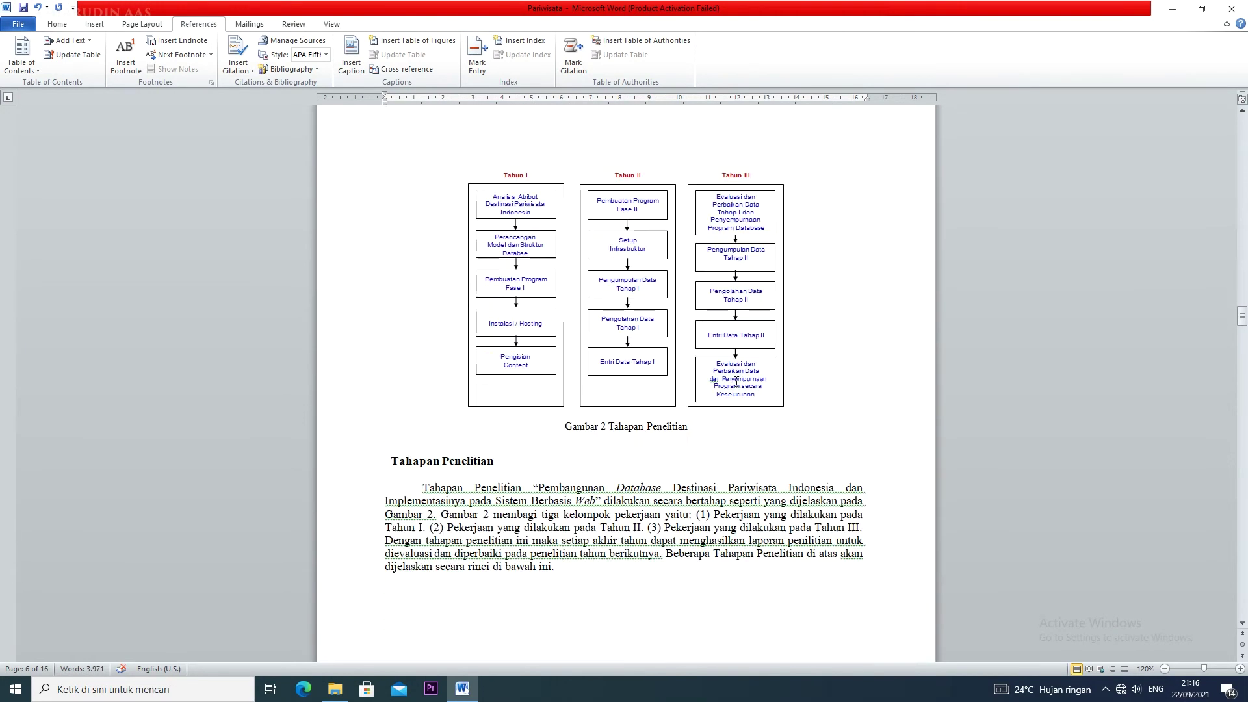
pyautogui.tripleClick(560, 285)
pyautogui.hotkey('ctrl', 'c')
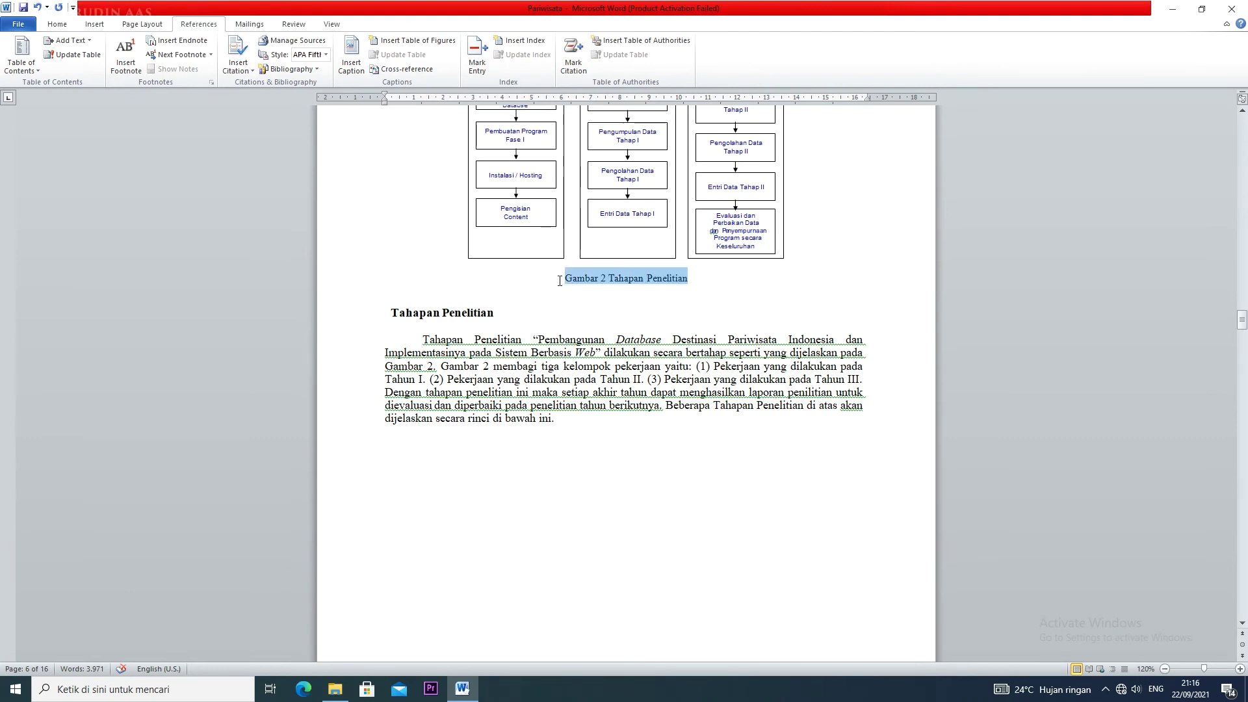
pyautogui.press('Delete')
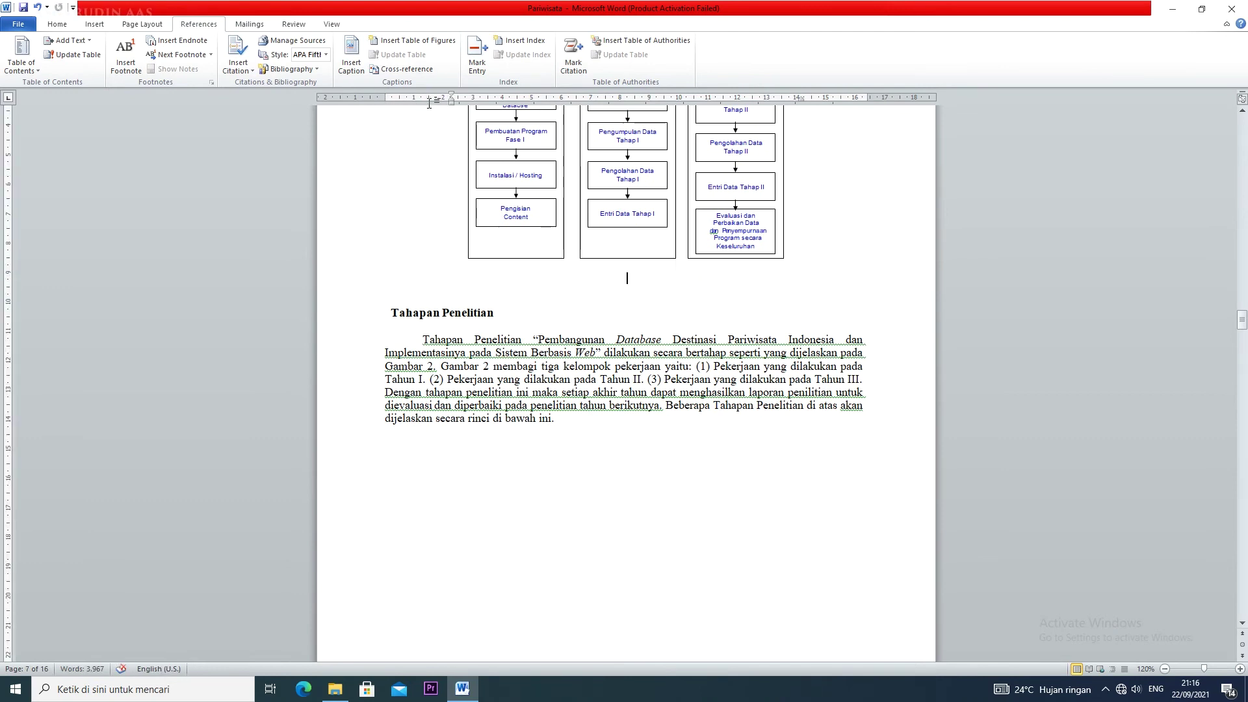
# Step: Insert the centred automatic caption "Gambar 2 Tahapan Penelitian" below the research stages diagram, without the duplicated "Gambar 2"
pyautogui.click(351, 59)
pyautogui.click(599, 288)
pyautogui.hotkey('ctrl', 'v')
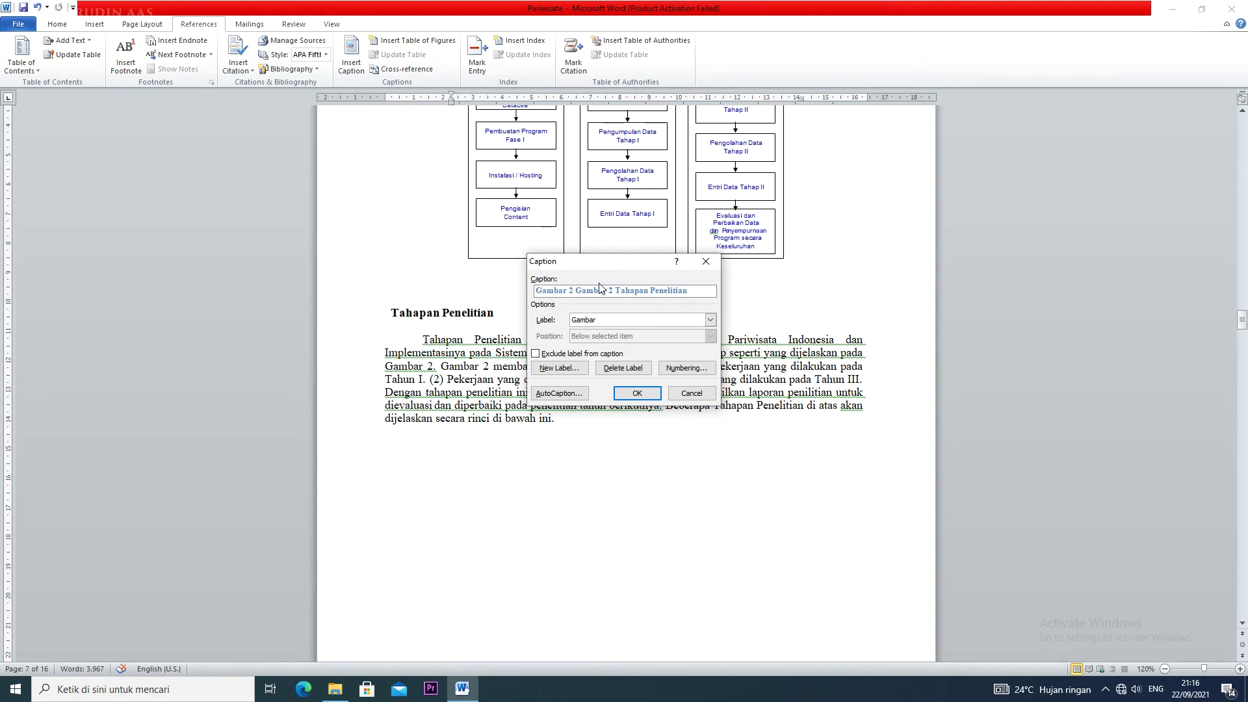
pyautogui.moveTo(613, 290); pyautogui.dragTo(571, 292)
pyautogui.press('Delete')
pyautogui.click(637, 392)
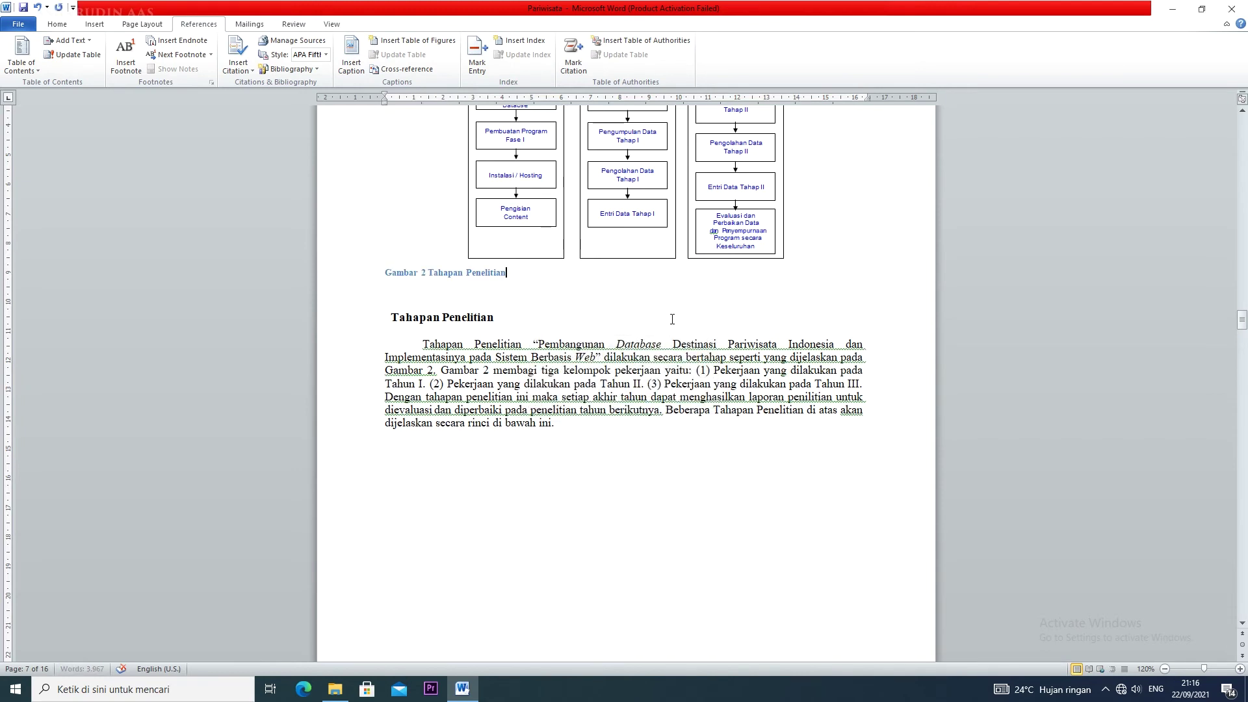
pyautogui.hotkey('ctrl', 'e')
pyautogui.moveTo(702, 276); pyautogui.dragTo(565, 280)
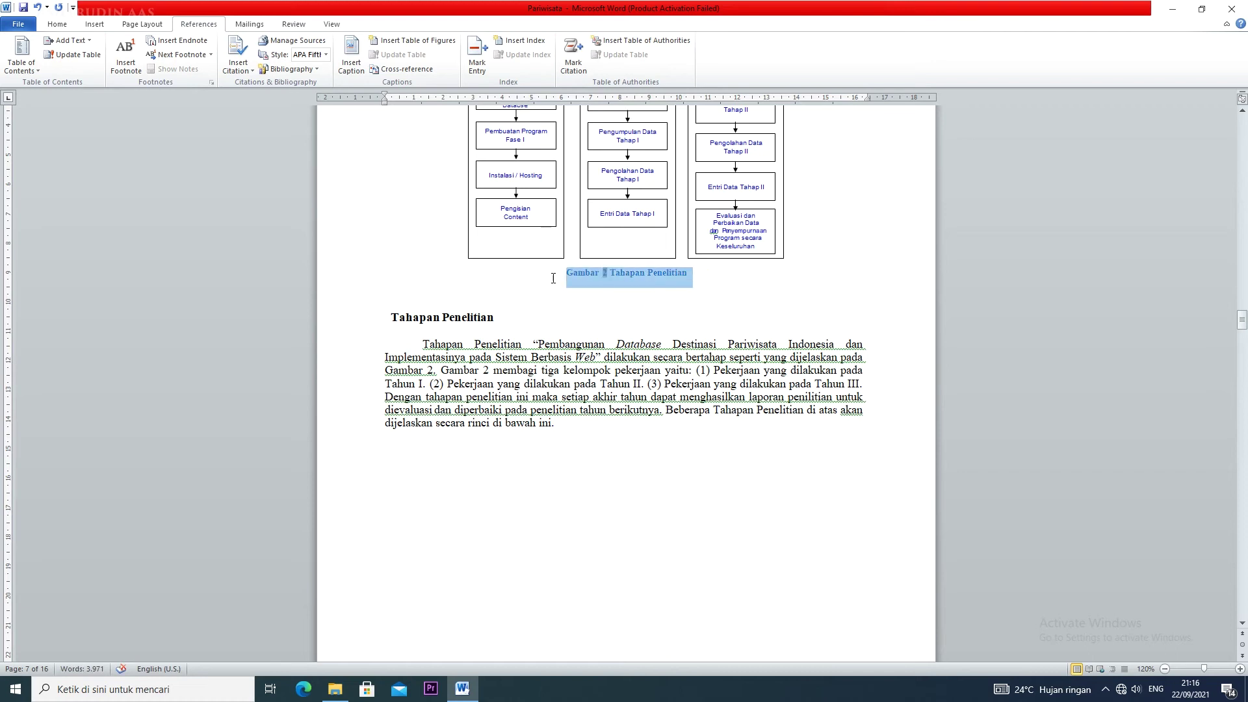
# Step: Copy and delete the manual caption "Gambar 3 Rancangan Model dan Struktur Database" below the database model diagram
pyautogui.scroll(-15, 592, 363)
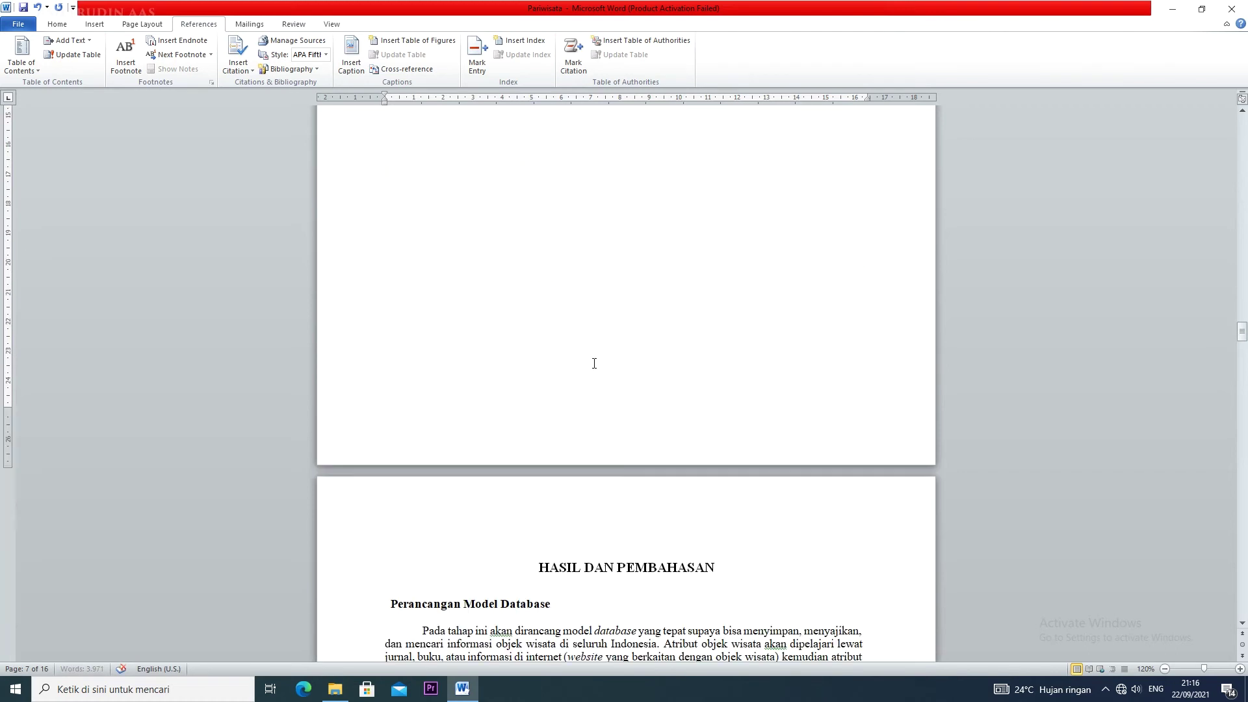
pyautogui.scroll(-6, 592, 362)
pyautogui.moveTo(672, 310); pyautogui.dragTo(763, 296)
pyautogui.hotkey('ctrl', 'c')
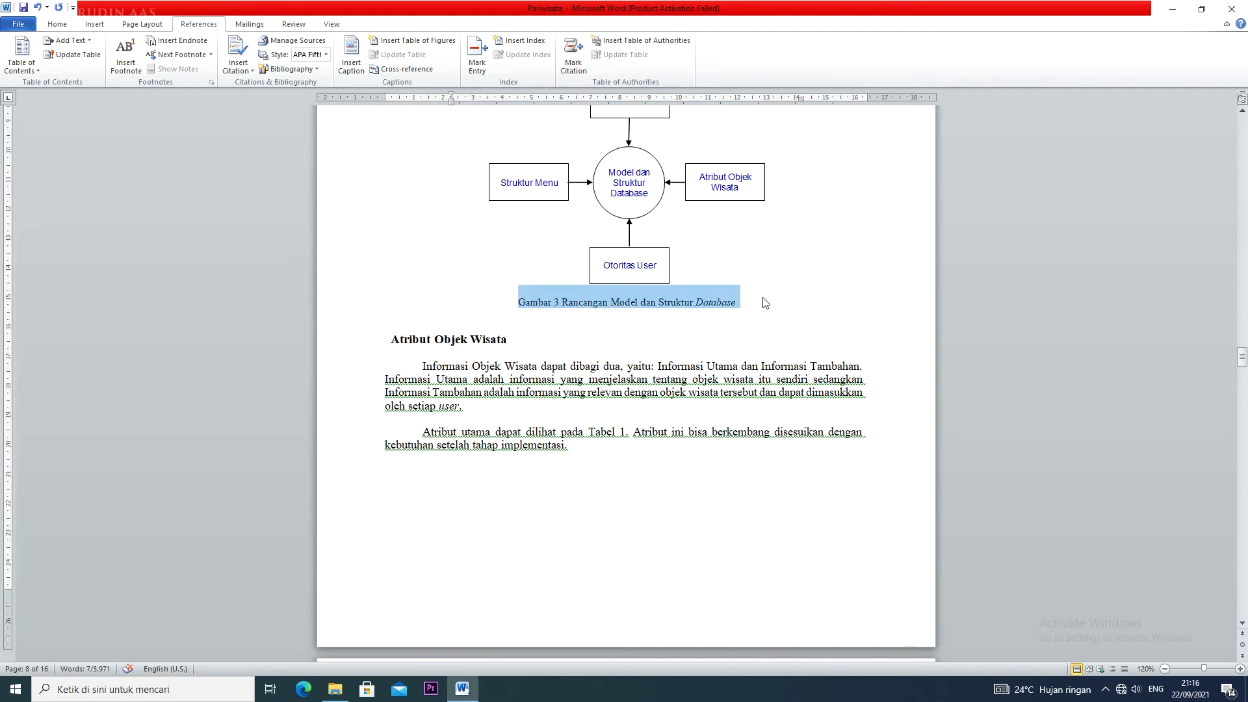
pyautogui.press('Delete')
# Step: Insert the automatic caption "Gambar 3 Rancangan Model dan Struktur Database" without the duplicated "Gambar 3", centred and in black text
pyautogui.click(351, 57)
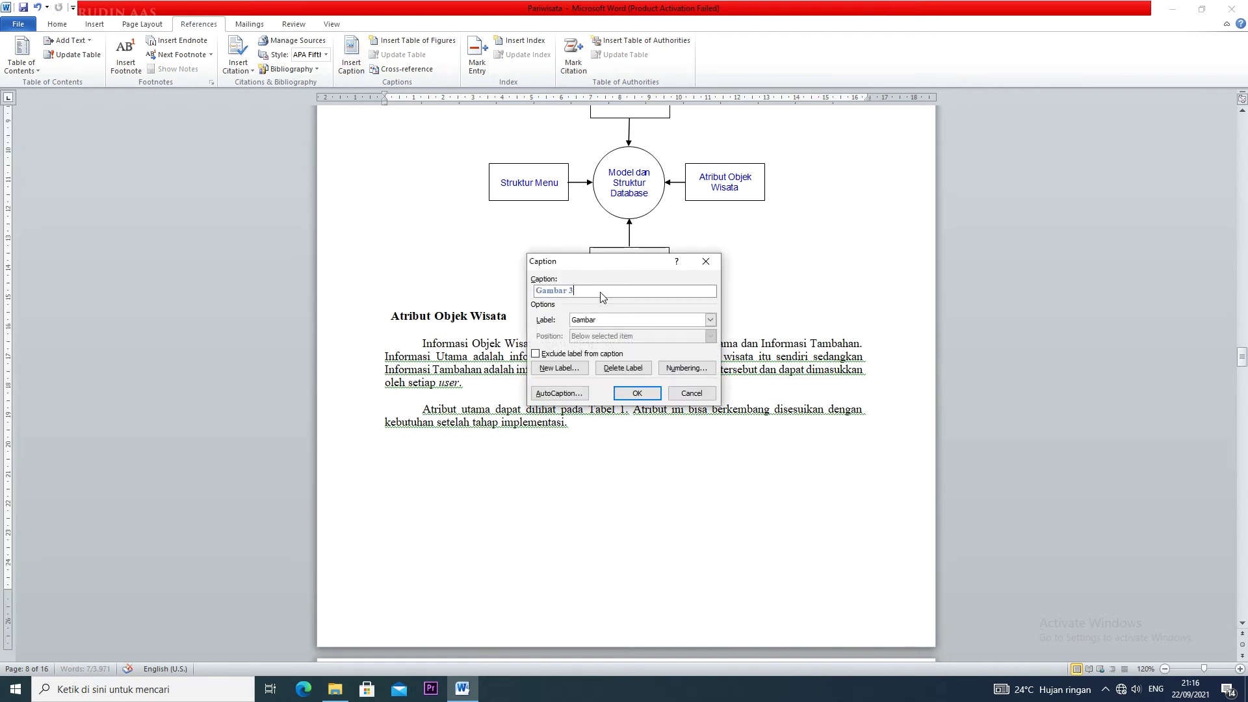
pyautogui.hotkey('ctrl', 'v')
pyautogui.press('Home')
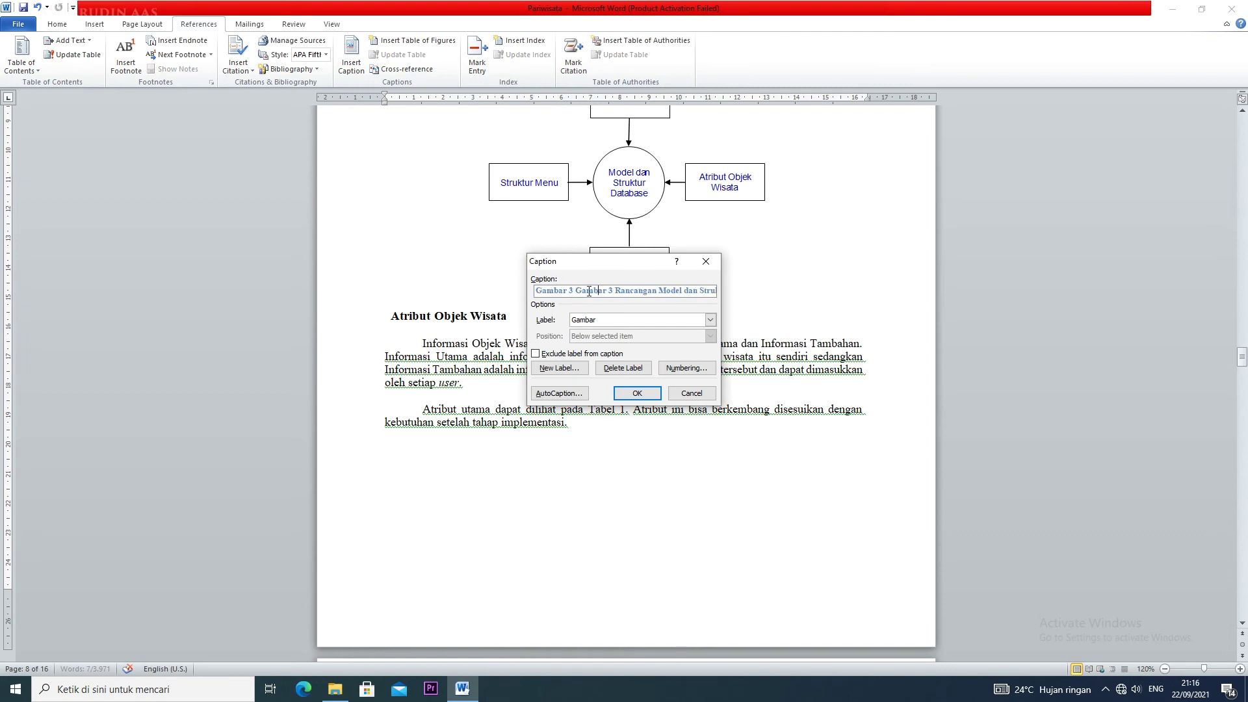
pyautogui.moveTo(616, 288); pyautogui.dragTo(577, 294)
pyautogui.press('Delete')
pyautogui.click(637, 393)
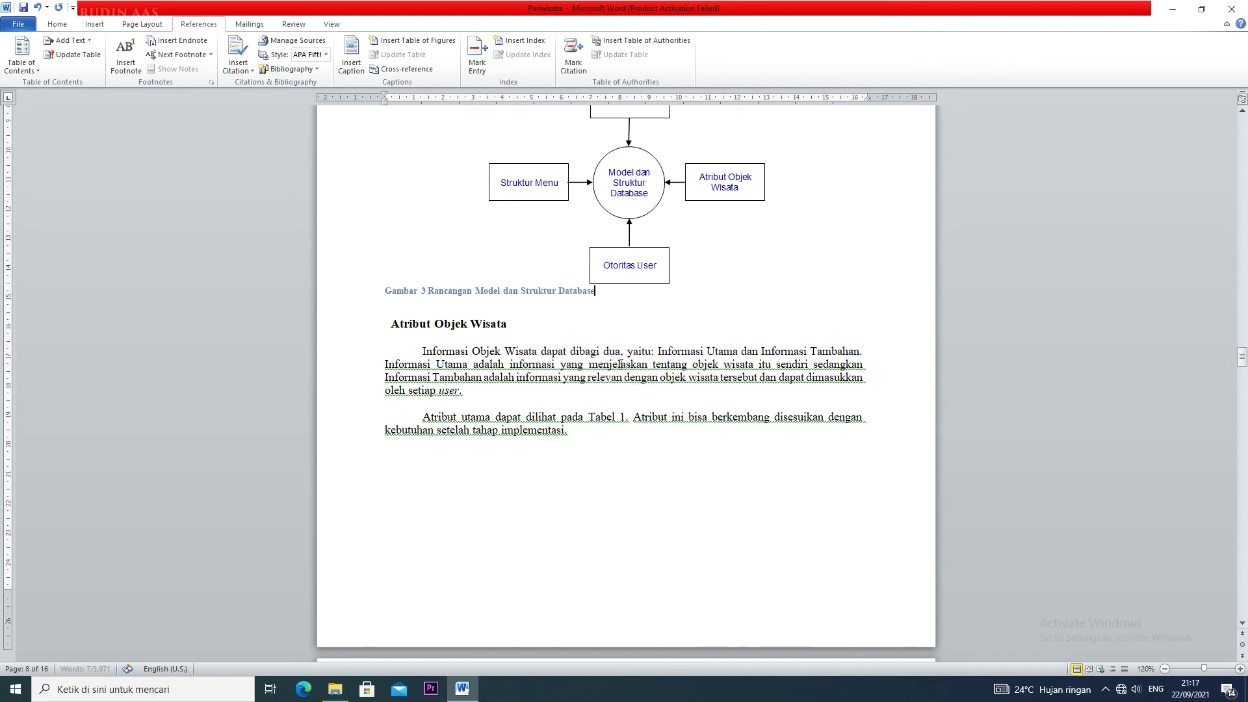
pyautogui.moveTo(734, 291); pyautogui.dragTo(523, 291)
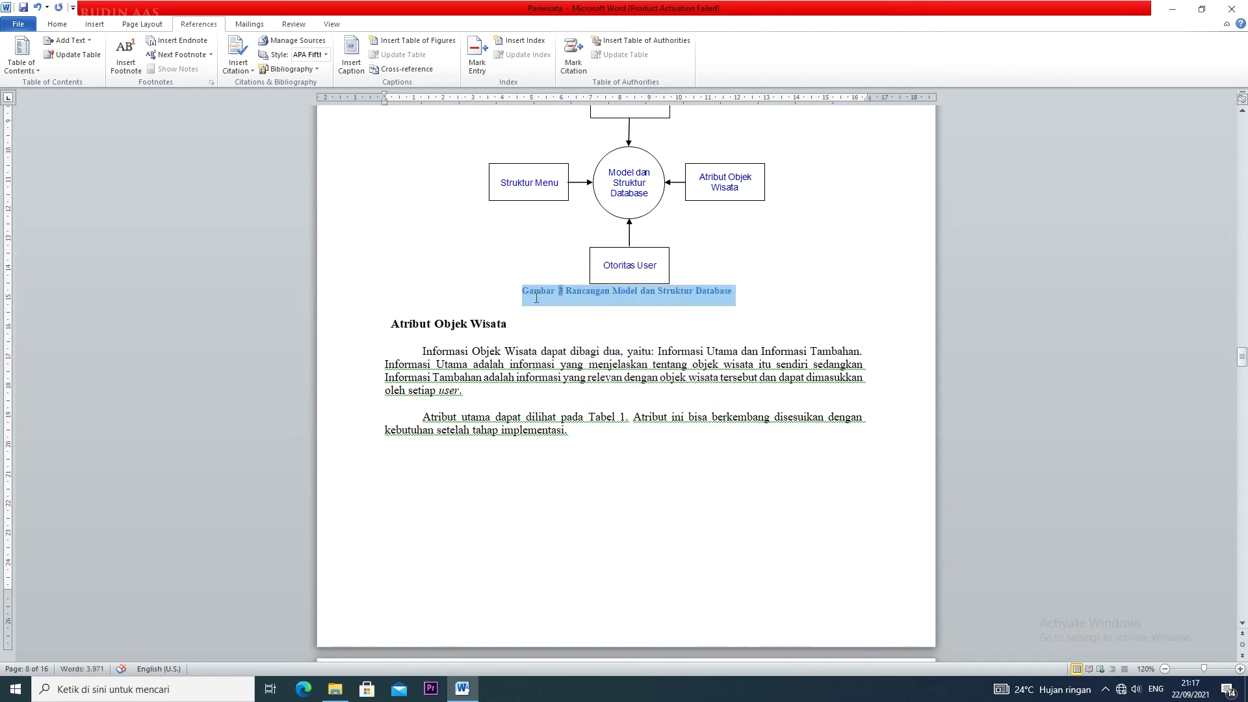
pyautogui.click(644, 329)
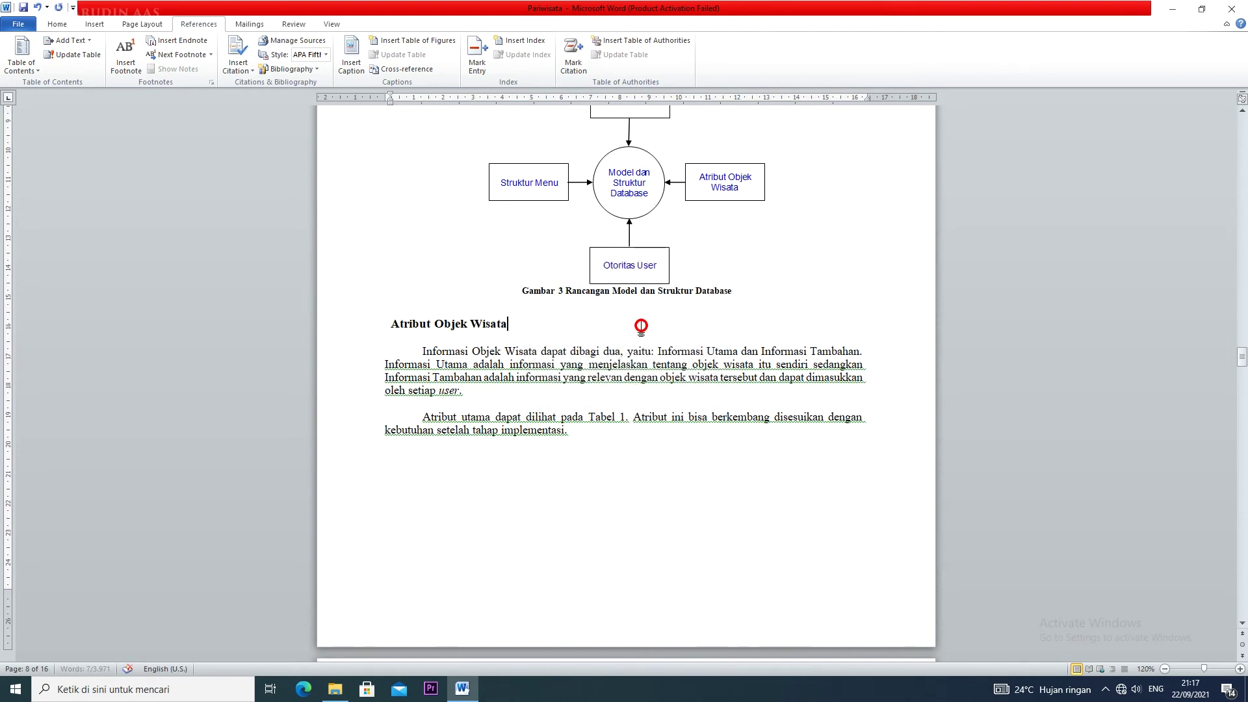
# Step: Copy and delete the manual caption "Gambar 4 Form Utama untuk Entry Data" below the data entry form figure
pyautogui.scroll(-10, 642, 326)
pyautogui.scroll(-15, 642, 325)
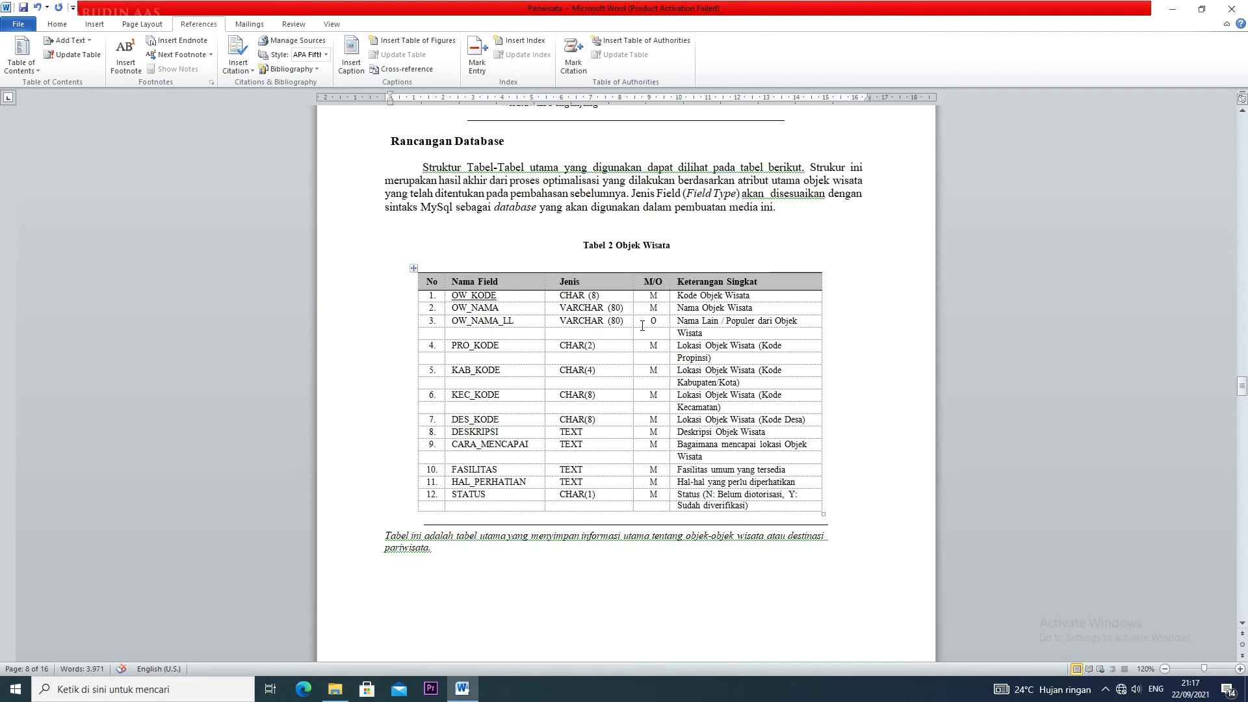
pyautogui.scroll(-18, 642, 325)
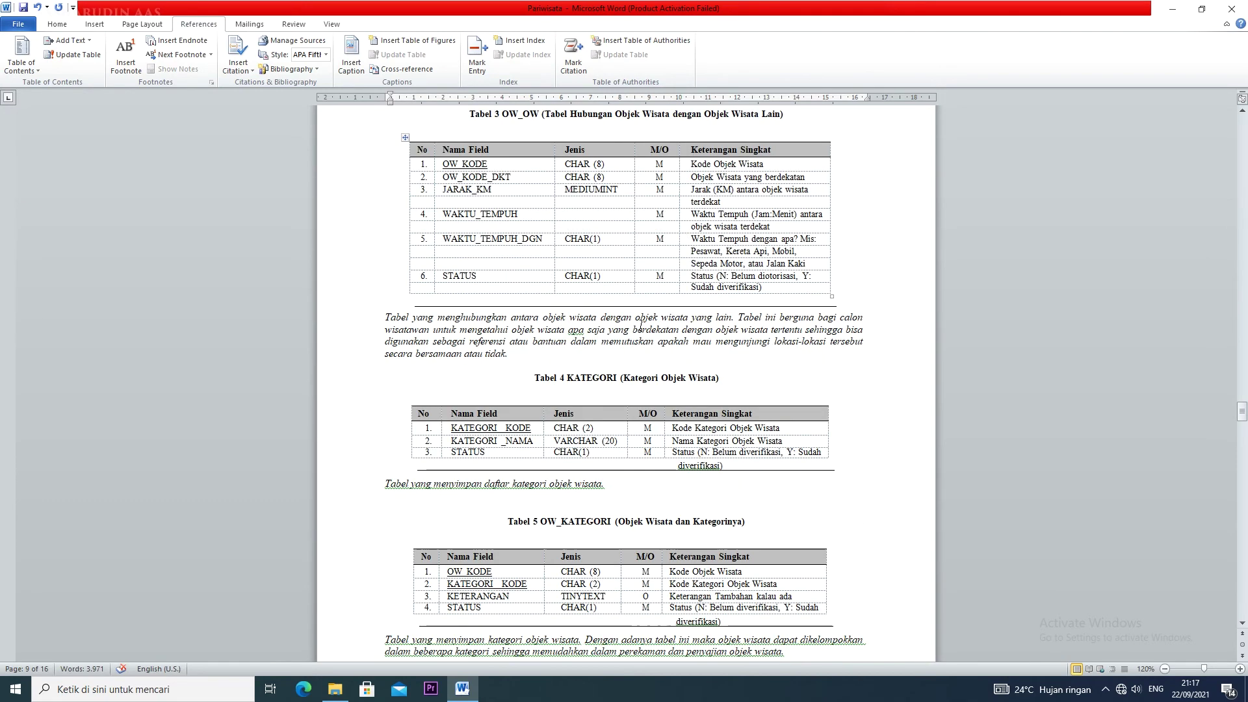
pyautogui.scroll(-18, 642, 325)
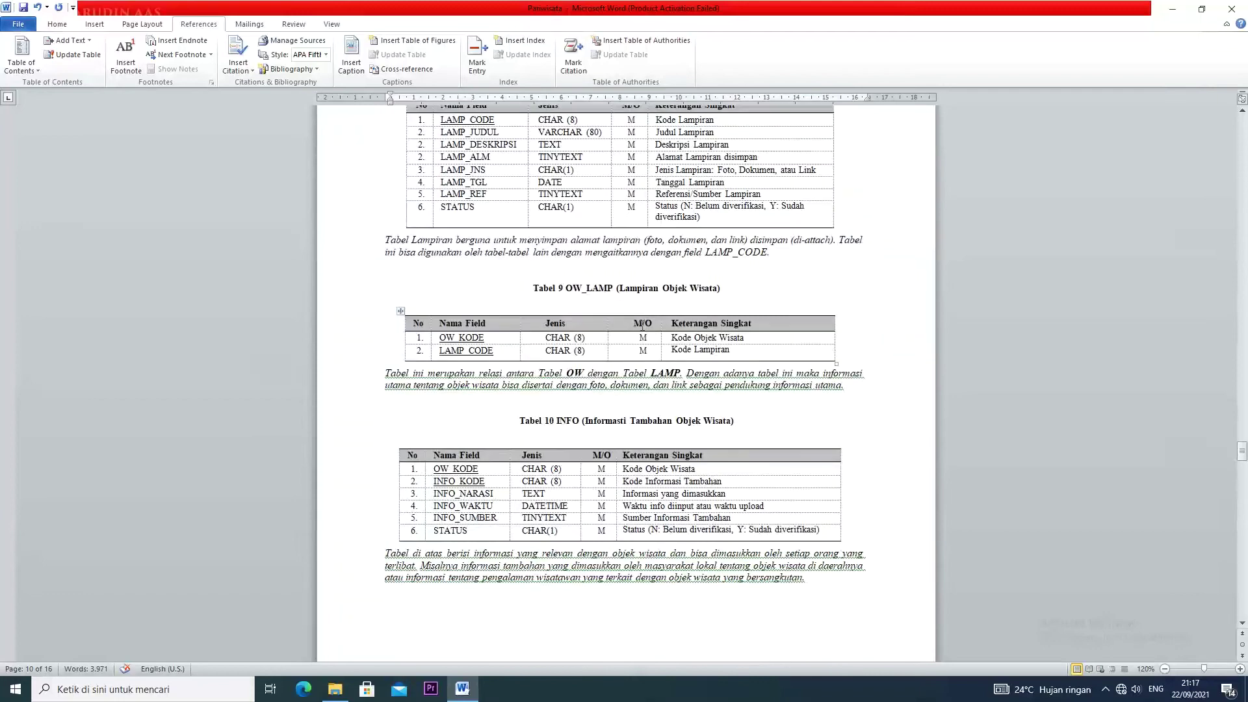
pyautogui.scroll(-18, 642, 326)
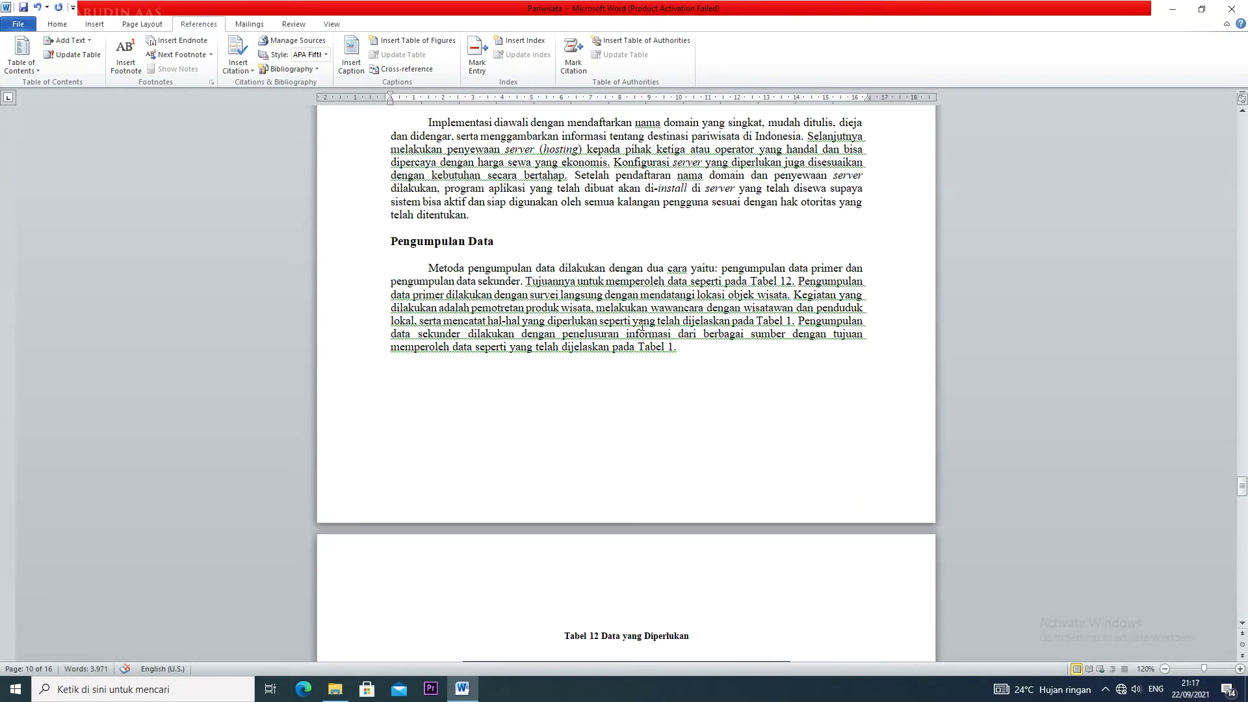
pyautogui.scroll(-7, 642, 326)
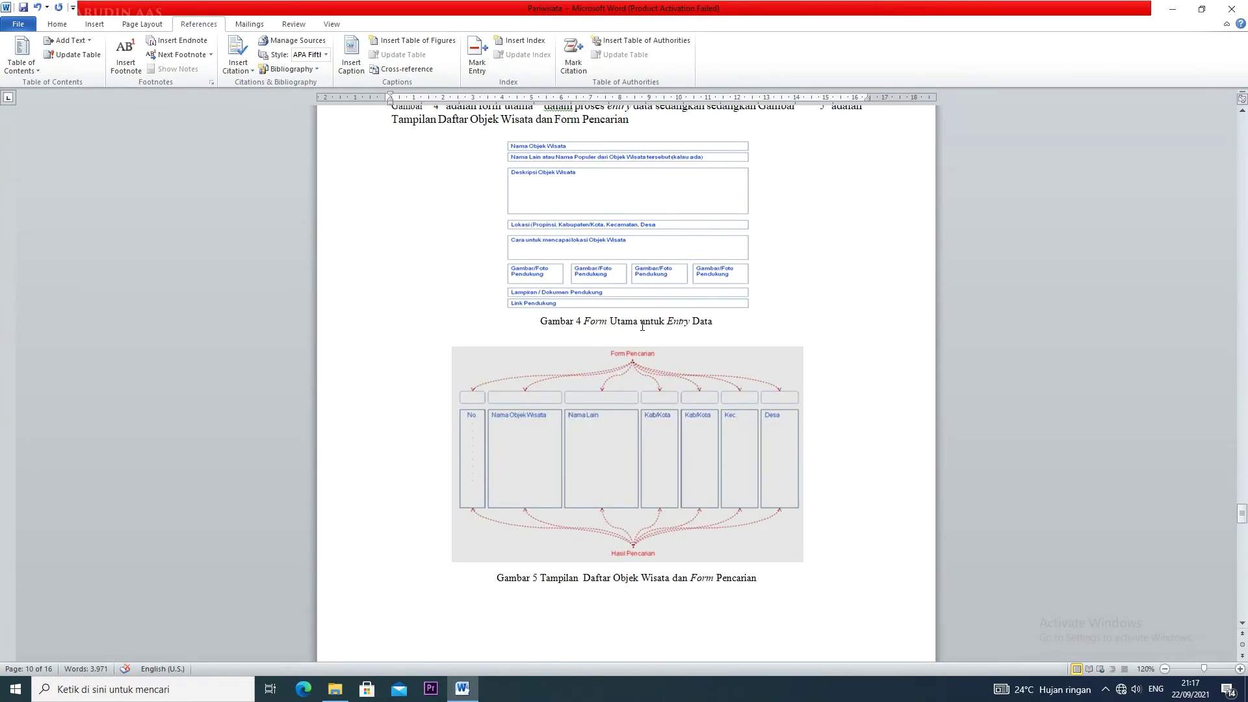
pyautogui.tripleClick(538, 326)
pyautogui.moveTo(715, 322); pyautogui.dragTo(531, 327)
pyautogui.press('Delete')
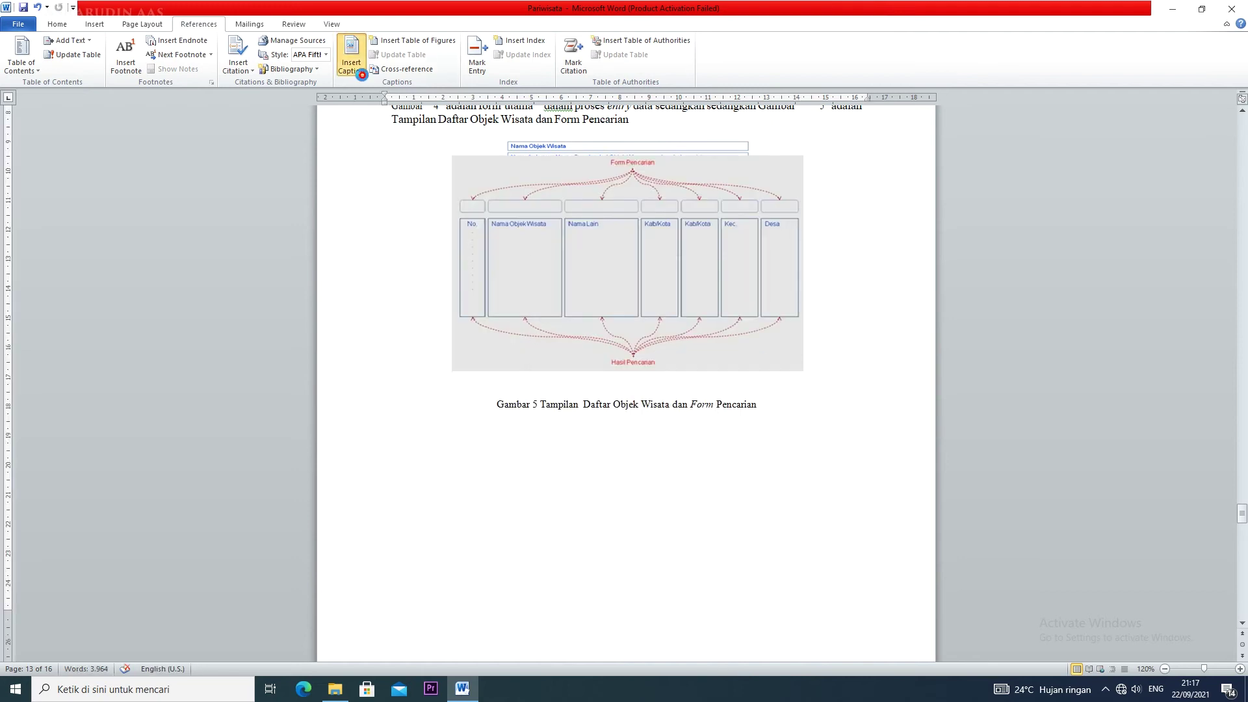
# Step: Insert the automatic caption "Gambar 4 Form Utama untuk Entry Data" with the Gambar label, removing the duplicated "Gambar 4"
pyautogui.click(351, 56)
pyautogui.write('Form Utama untuk Entry Data')
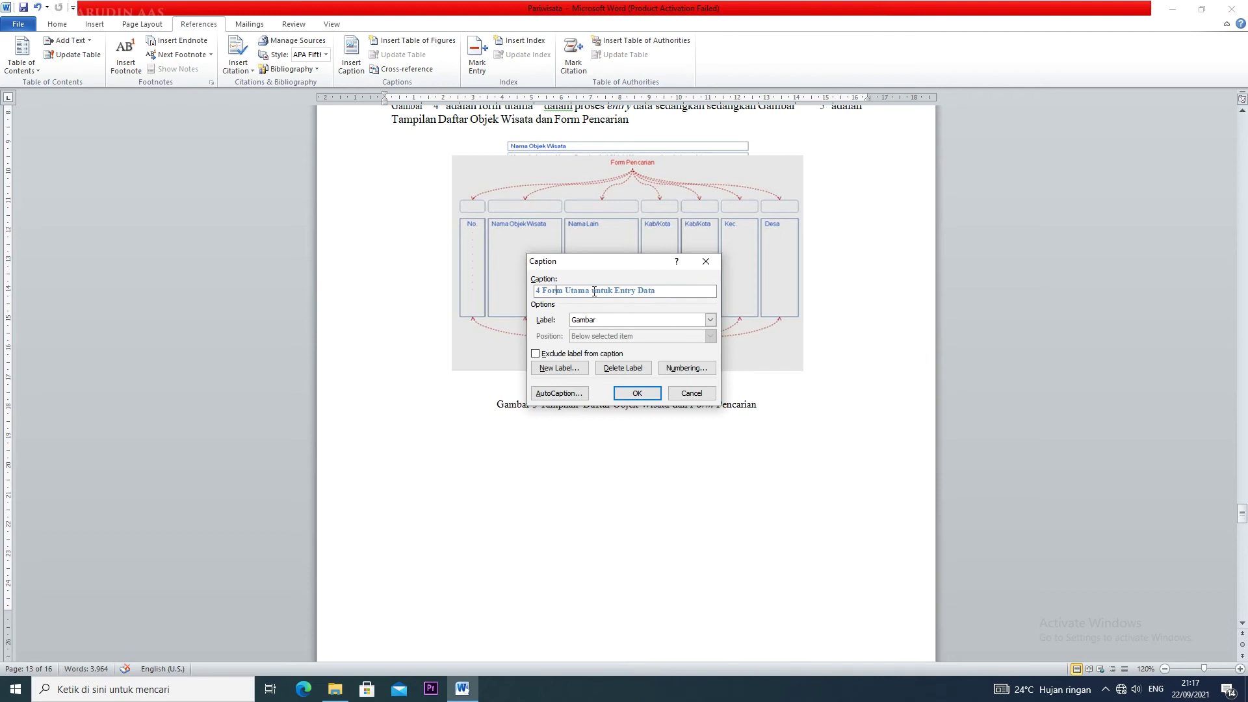
pyautogui.press('Left')
pyautogui.press('Left')
pyautogui.press('Left')
pyautogui.press('Left')
pyautogui.press('Left')
pyautogui.press('Left')
pyautogui.press('Left')
pyautogui.moveTo(576, 290); pyautogui.dragTo(620, 300)
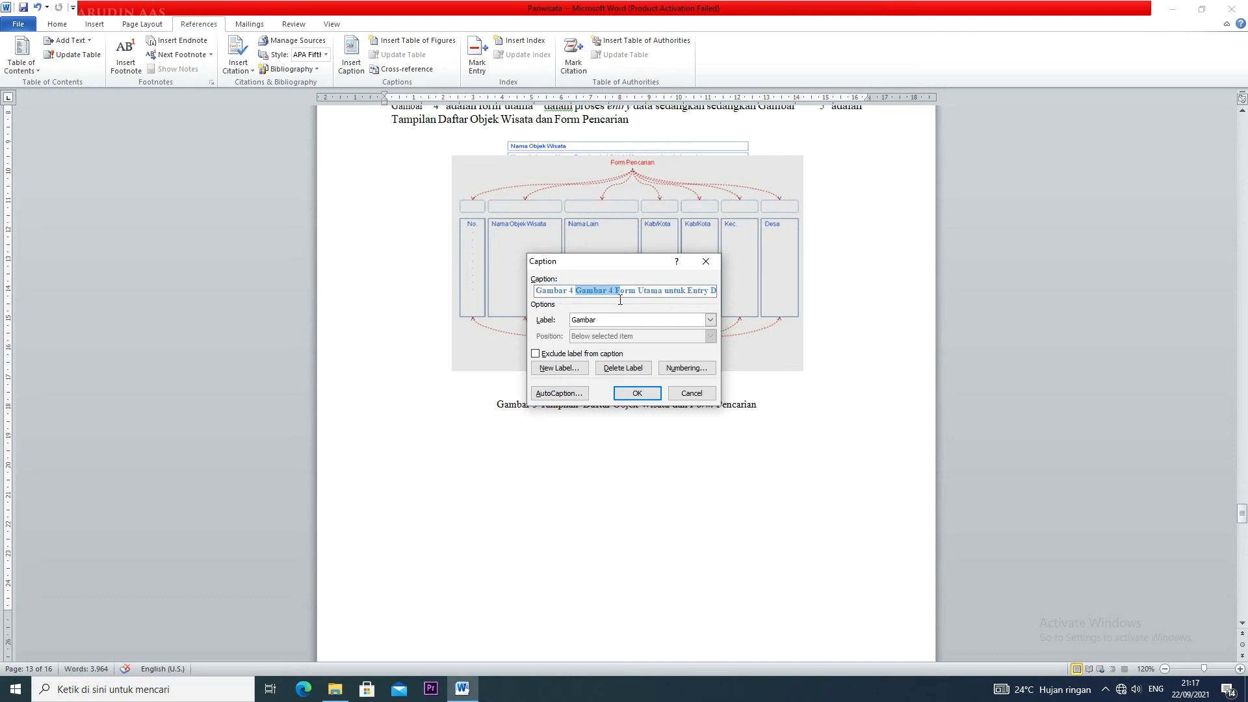
pyautogui.press('BackSpace')
pyautogui.click(628, 394)
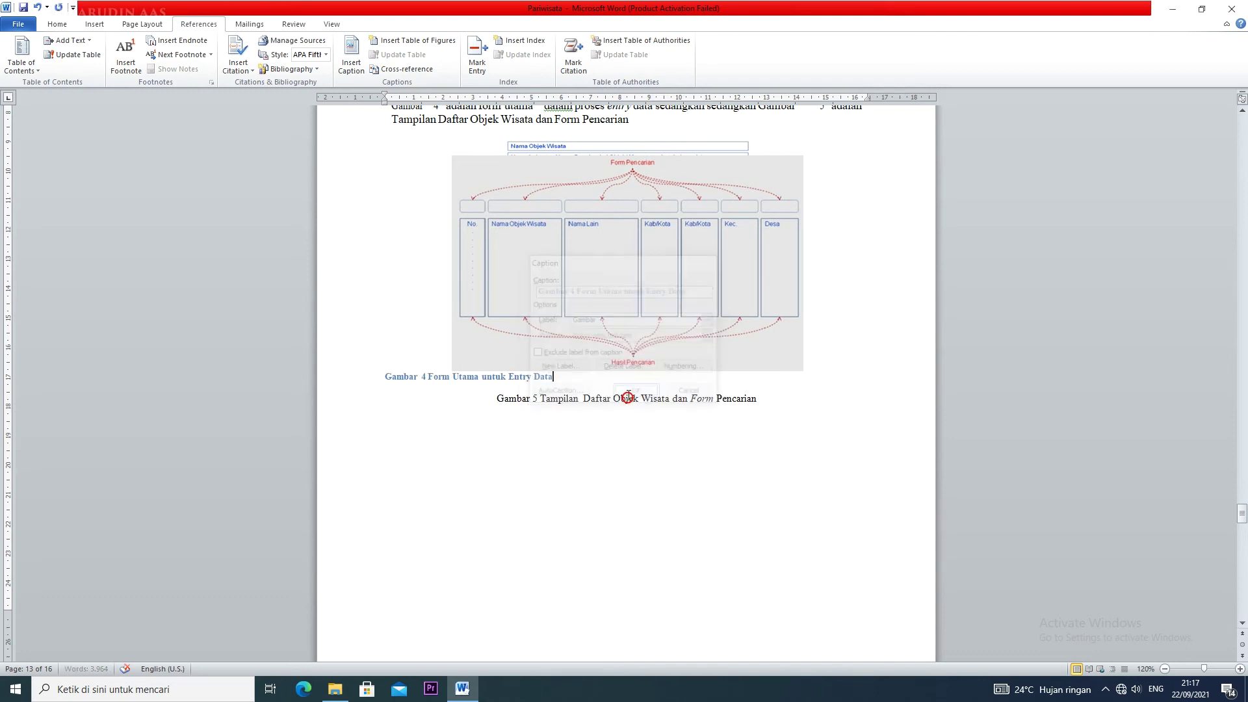
# Step: Centre the new Gambar 4 caption and make its text black
pyautogui.hotkey('ctrl', 'e')
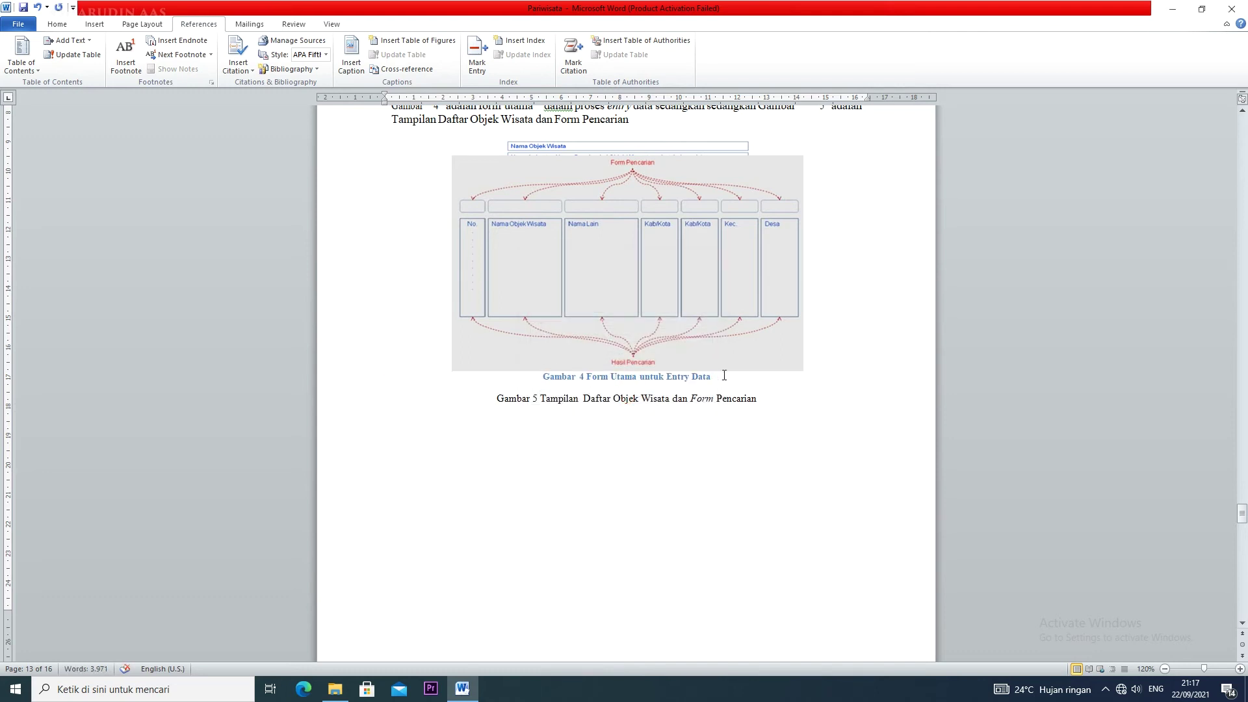
pyautogui.moveTo(723, 375); pyautogui.dragTo(528, 375)
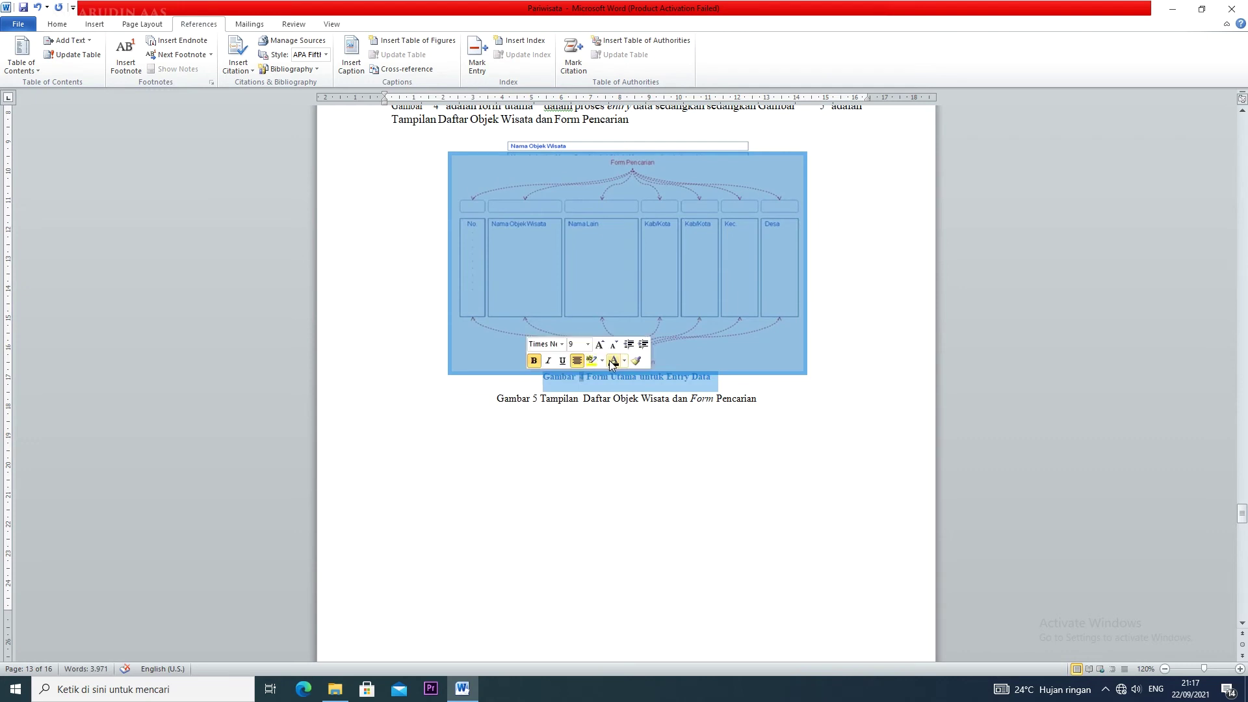
pyautogui.hotkey('shift', 'Right')
pyautogui.click(728, 381)
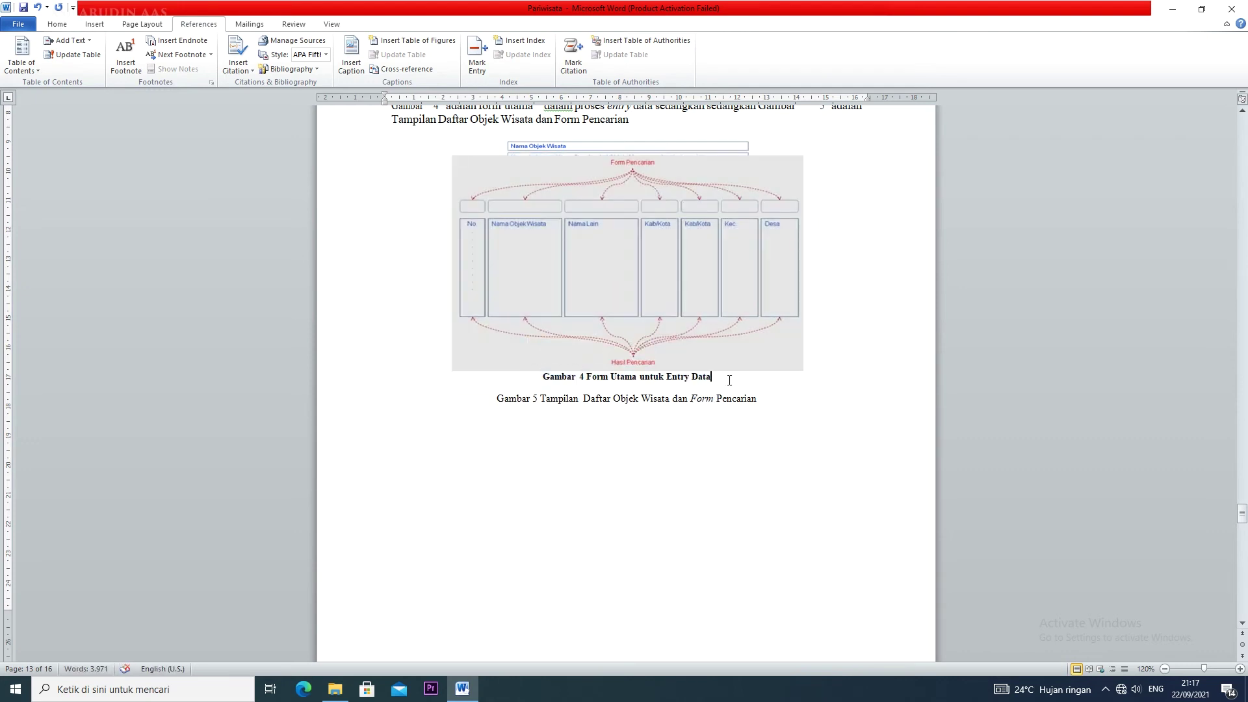
# Step: Move the search form picture off the data entry form, down to just below the Gambar 5 caption line
pyautogui.scroll(-6, 729, 381)
pyautogui.scroll(9, 728, 377)
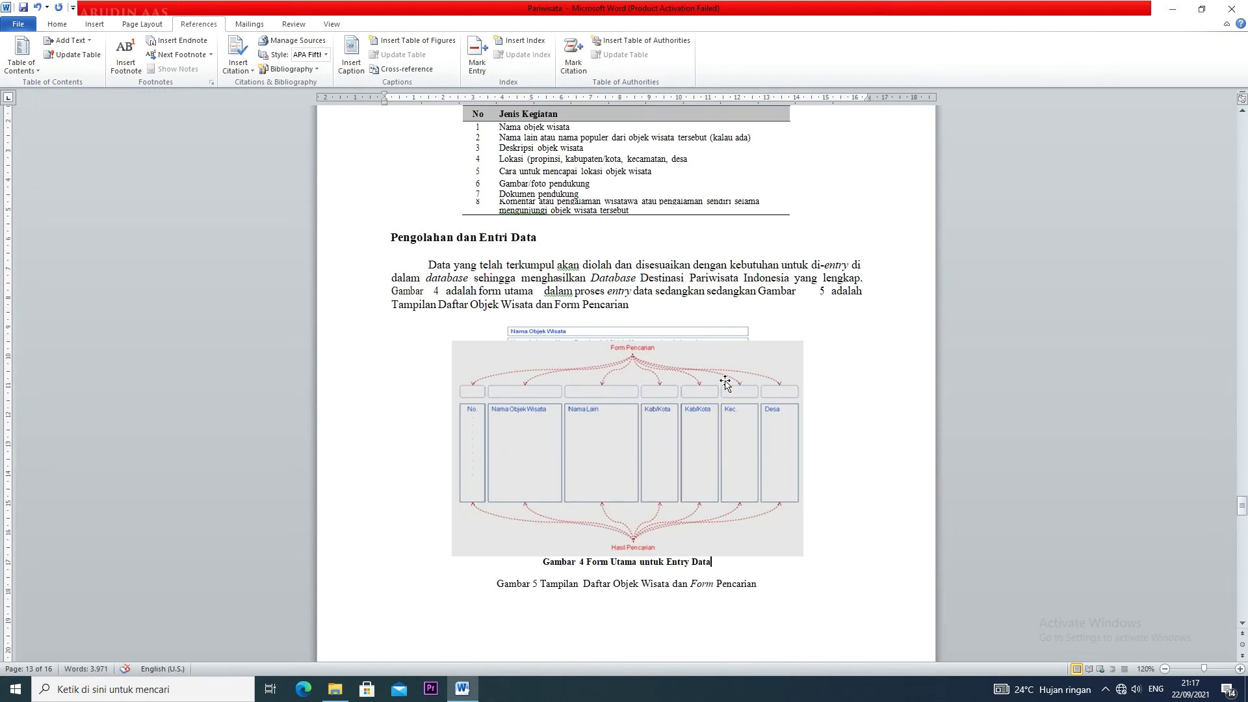
pyautogui.scroll(4, 725, 381)
pyautogui.scroll(-6, 726, 381)
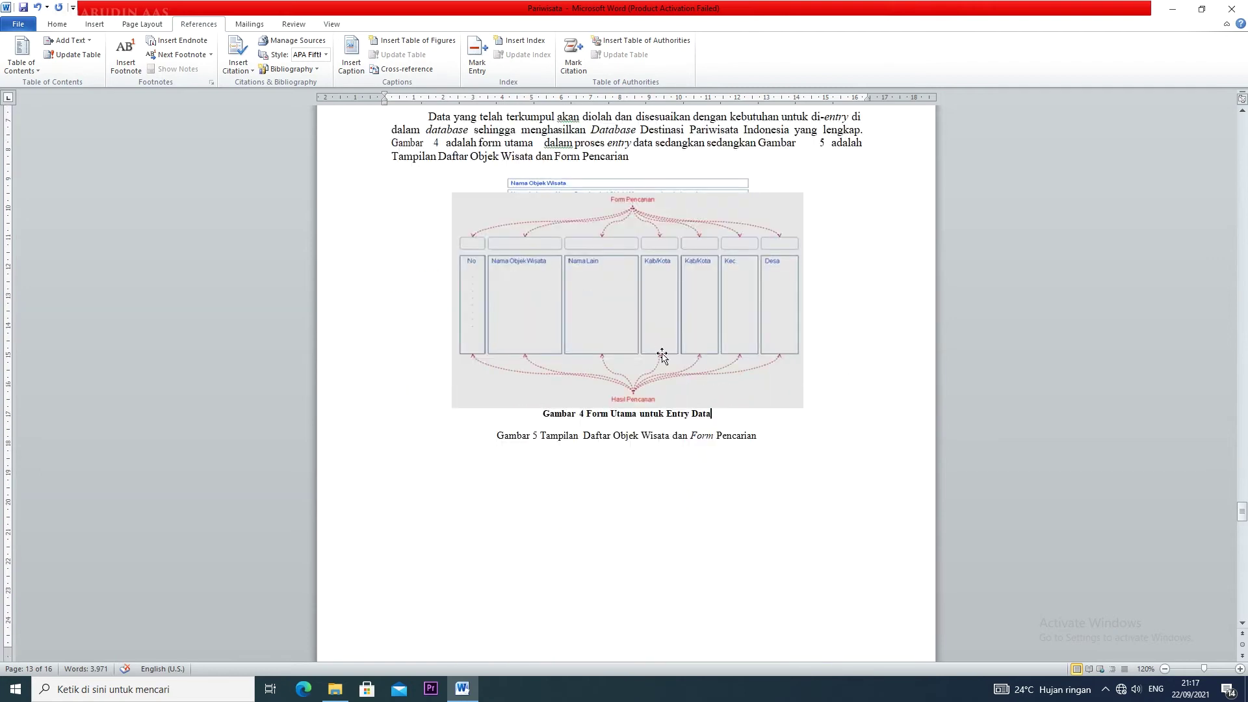
pyautogui.moveTo(660, 347); pyautogui.dragTo(667, 589)
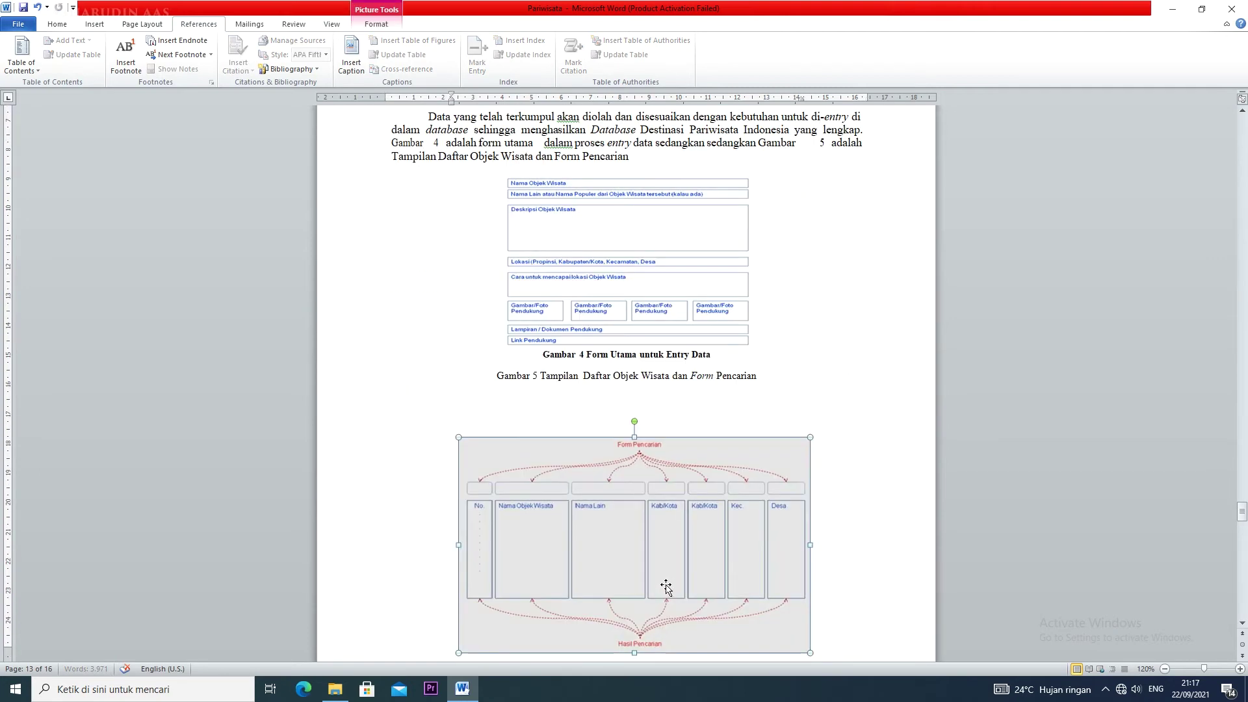
pyautogui.scroll(-2, 645, 532)
pyautogui.moveTo(649, 454); pyautogui.dragTo(642, 405)
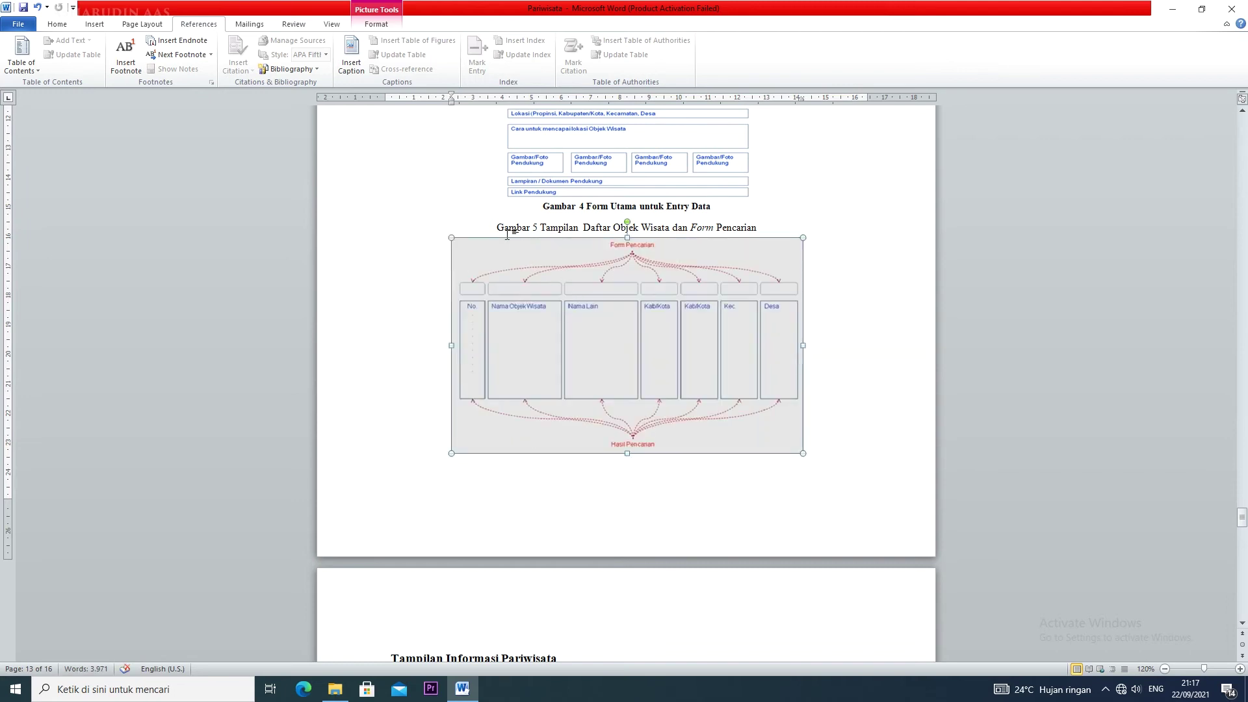
pyautogui.tripleClick(760, 228)
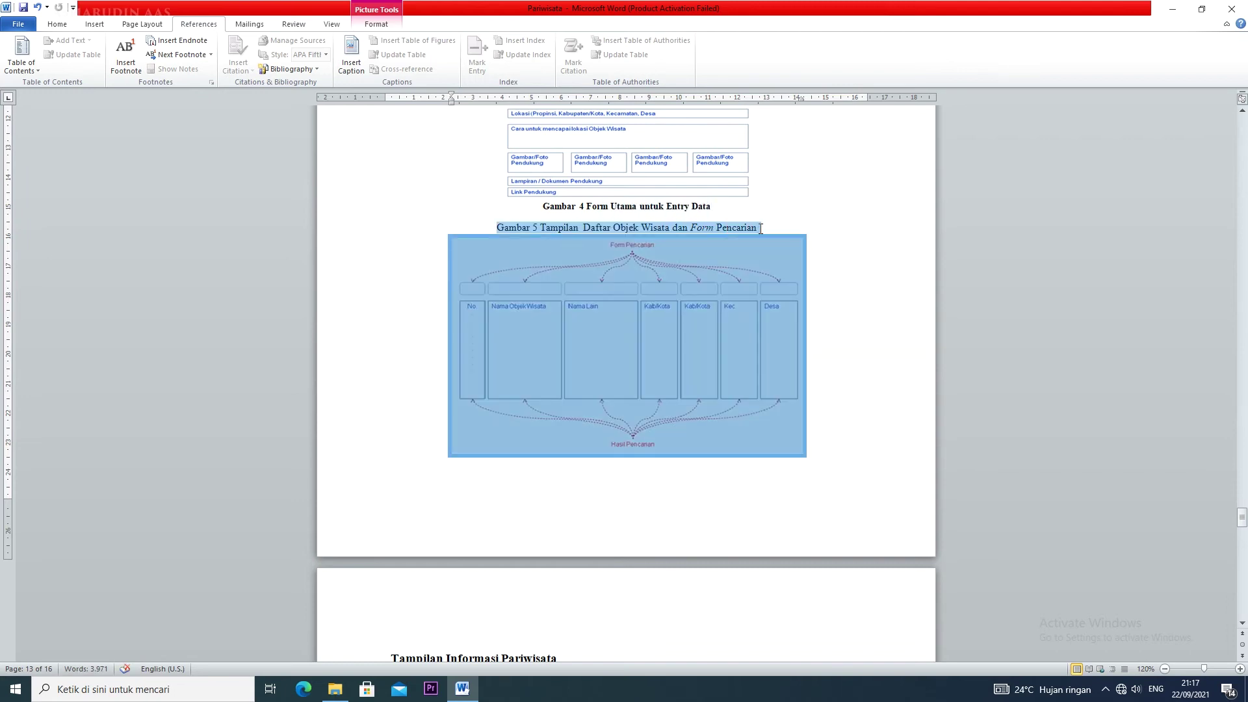
pyautogui.press('Delete')
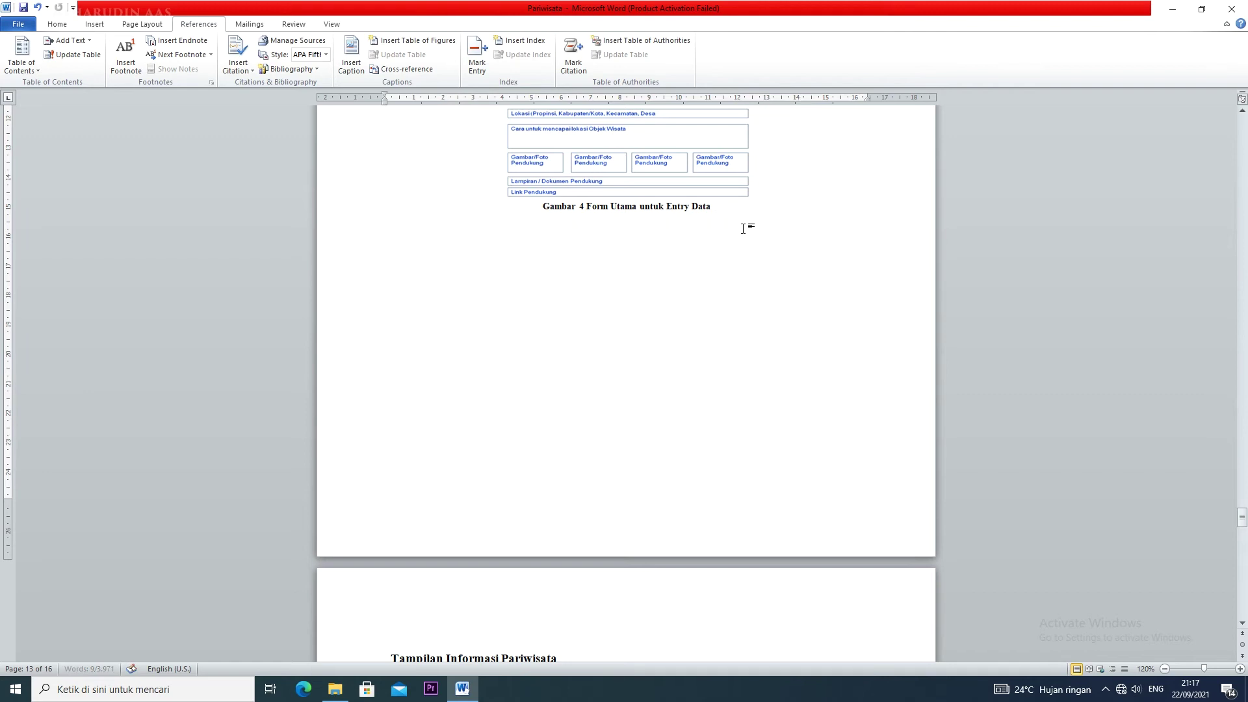
pyautogui.scroll(3, 727, 298)
pyautogui.scroll(3, 726, 297)
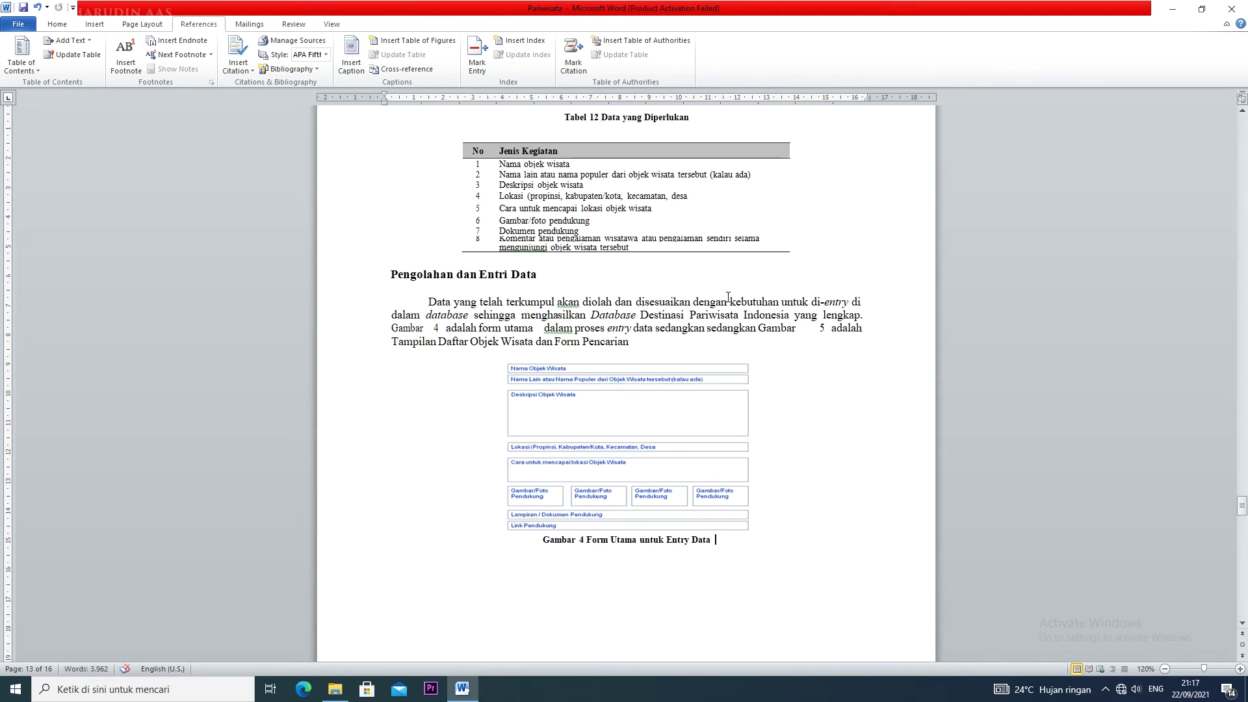
pyautogui.hotkey('ctrl', 'z')
# Step: Delete the manual caption "Gambar 5 Tampilan Daftar Objek Wisata dan Form Pencarian" above the search form picture, keeping the picture
pyautogui.click(763, 375)
pyautogui.moveTo(764, 375); pyautogui.dragTo(549, 379)
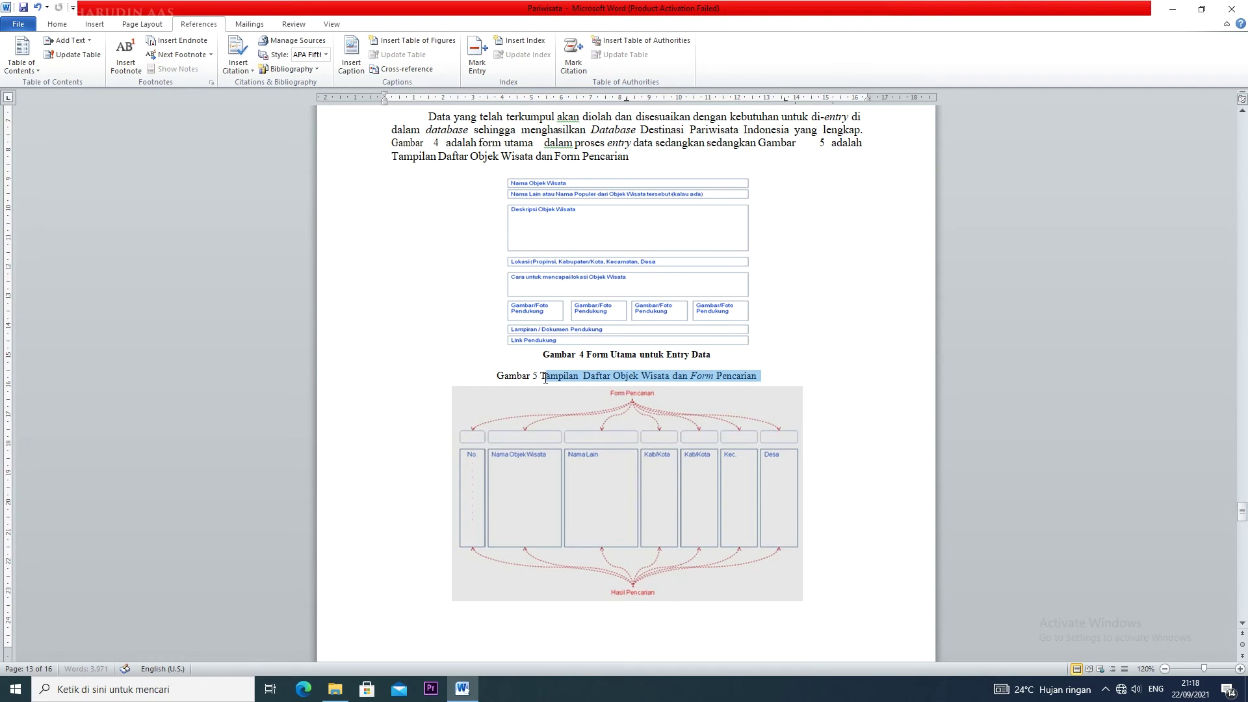
pyautogui.press('Delete')
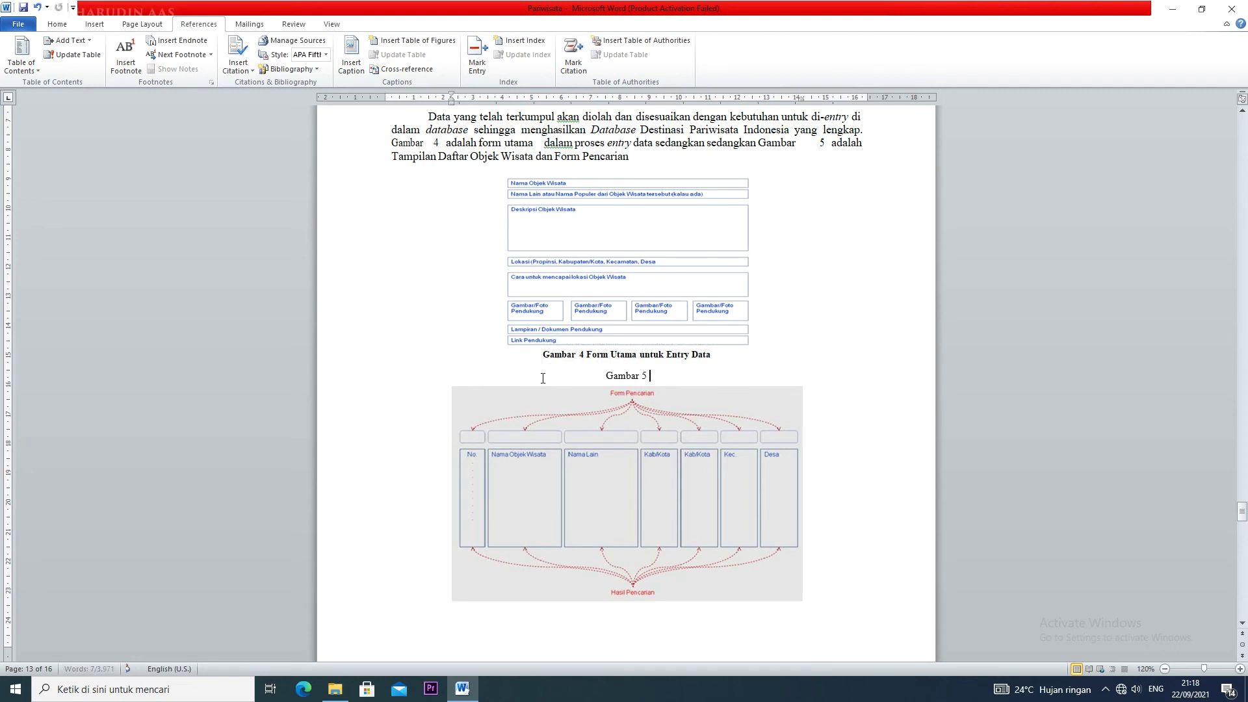
pyautogui.moveTo(654, 372)
pyautogui.mouseDown()
pyautogui.moveTo(590, 374)
pyautogui.moveTo(693, 374)
pyautogui.moveTo(663, 373)
pyautogui.mouseUp()
pyautogui.press('BackSpace')
pyautogui.press('BackSpace')
pyautogui.press('BackSpace')
pyautogui.press('BackSpace')
pyautogui.press('BackSpace')
pyautogui.press('BackSpace')
pyautogui.press('BackSpace')
pyautogui.press('BackSpace')
pyautogui.press('BackSpace')
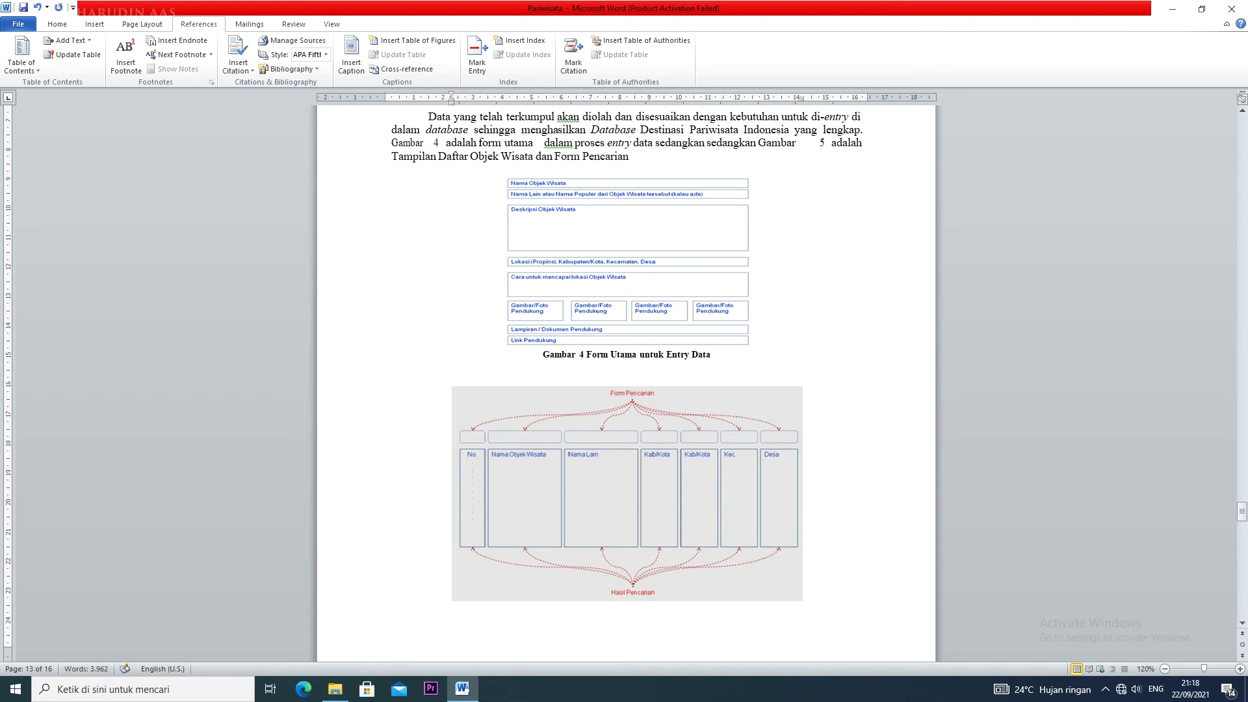
# Step: Try to start a caption line below the search form picture and undo the attempt
pyautogui.scroll(-5, 626, 383)
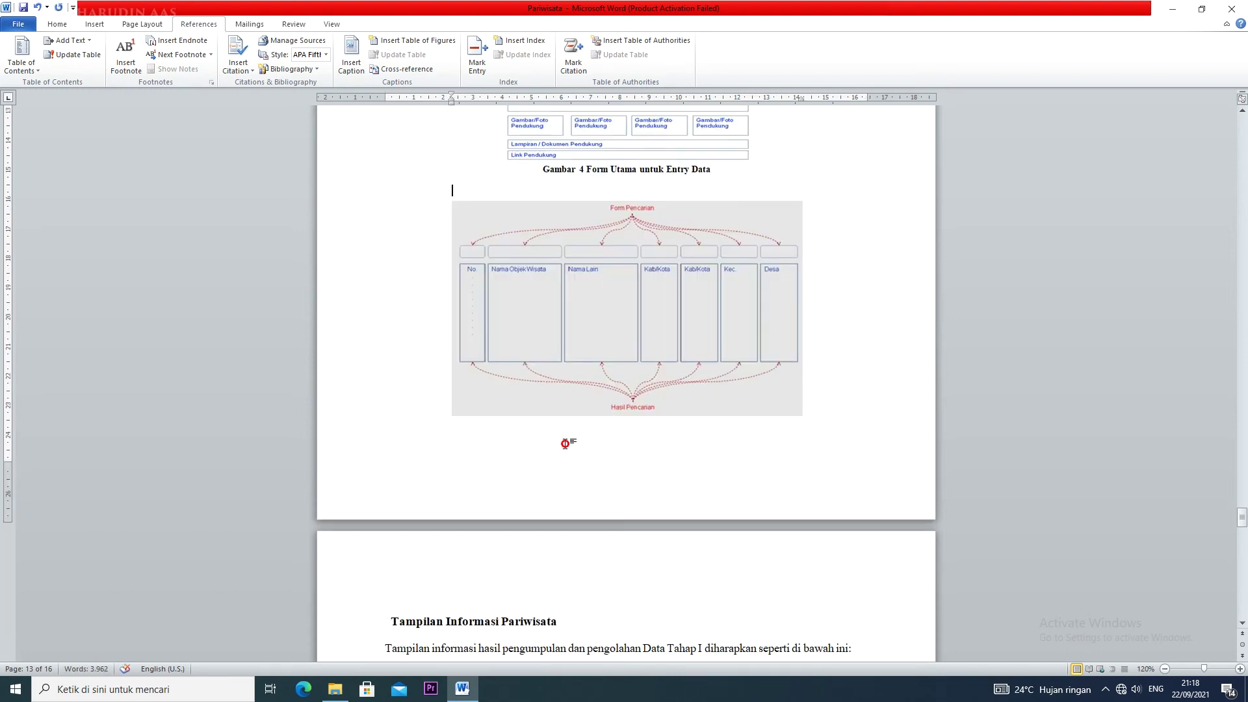
pyautogui.doubleClick(629, 431)
pyautogui.scroll(-2, 648, 429)
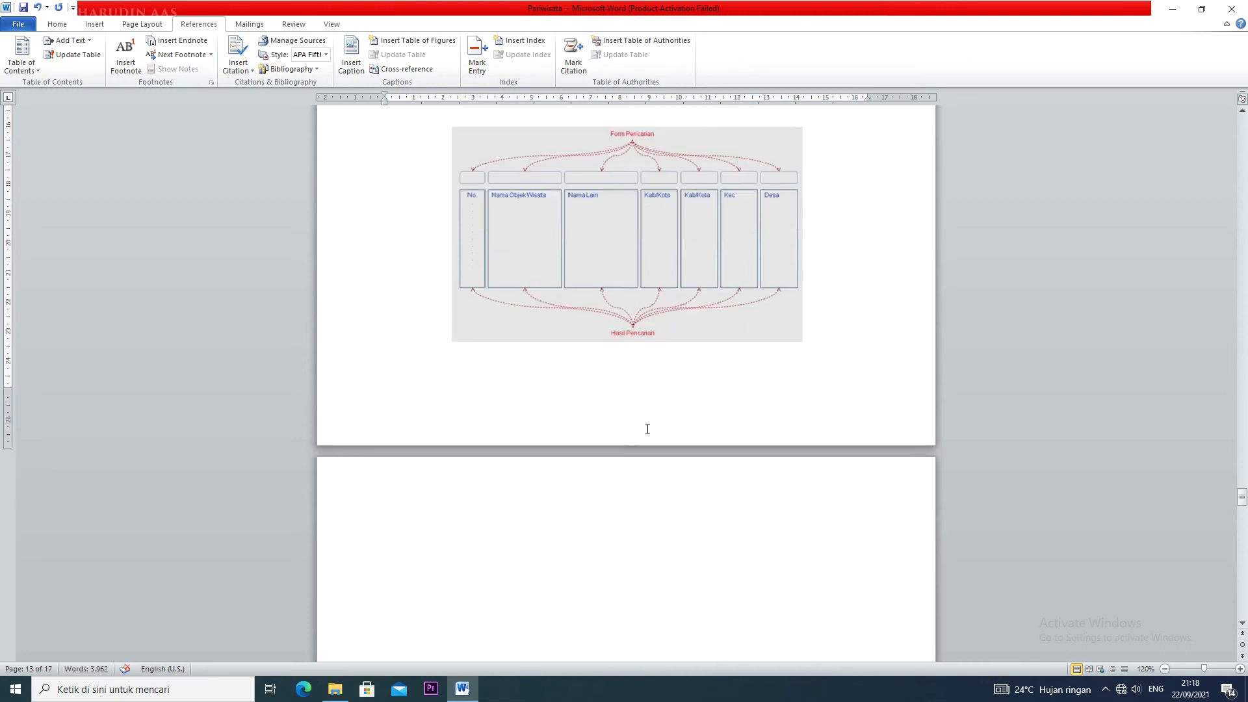
pyautogui.scroll(-2, 648, 429)
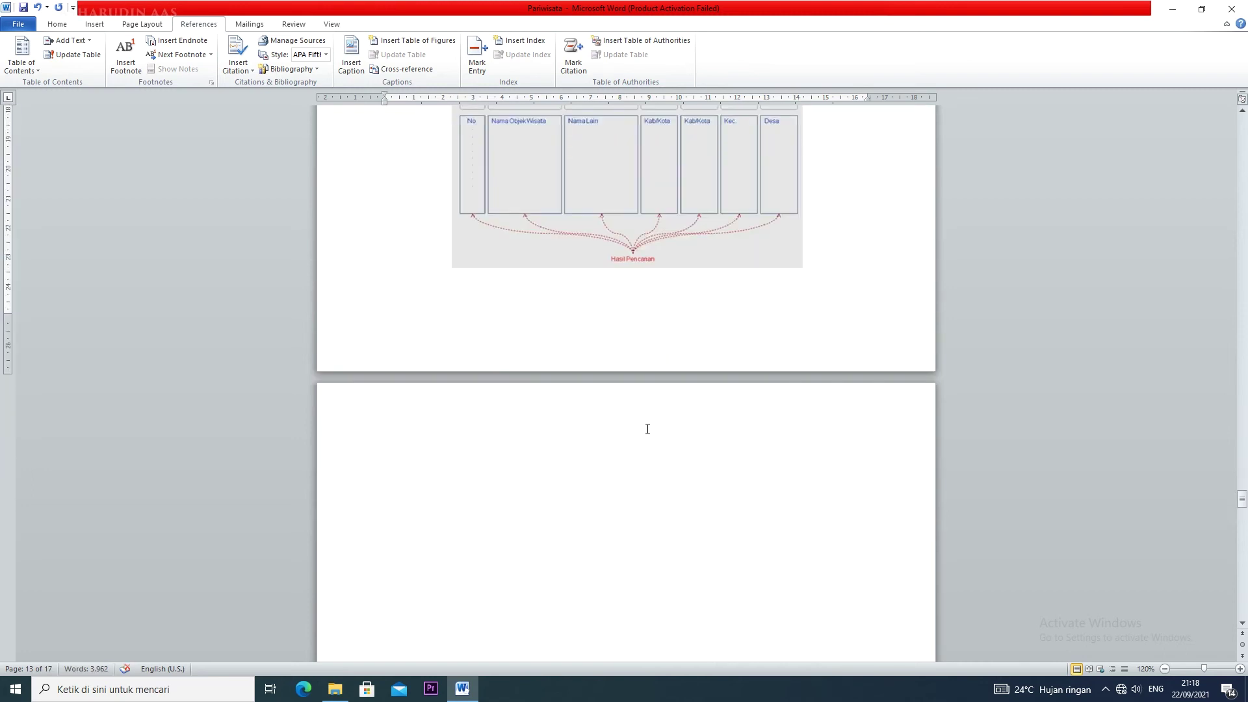
pyautogui.hotkey('ctrl', 'z')
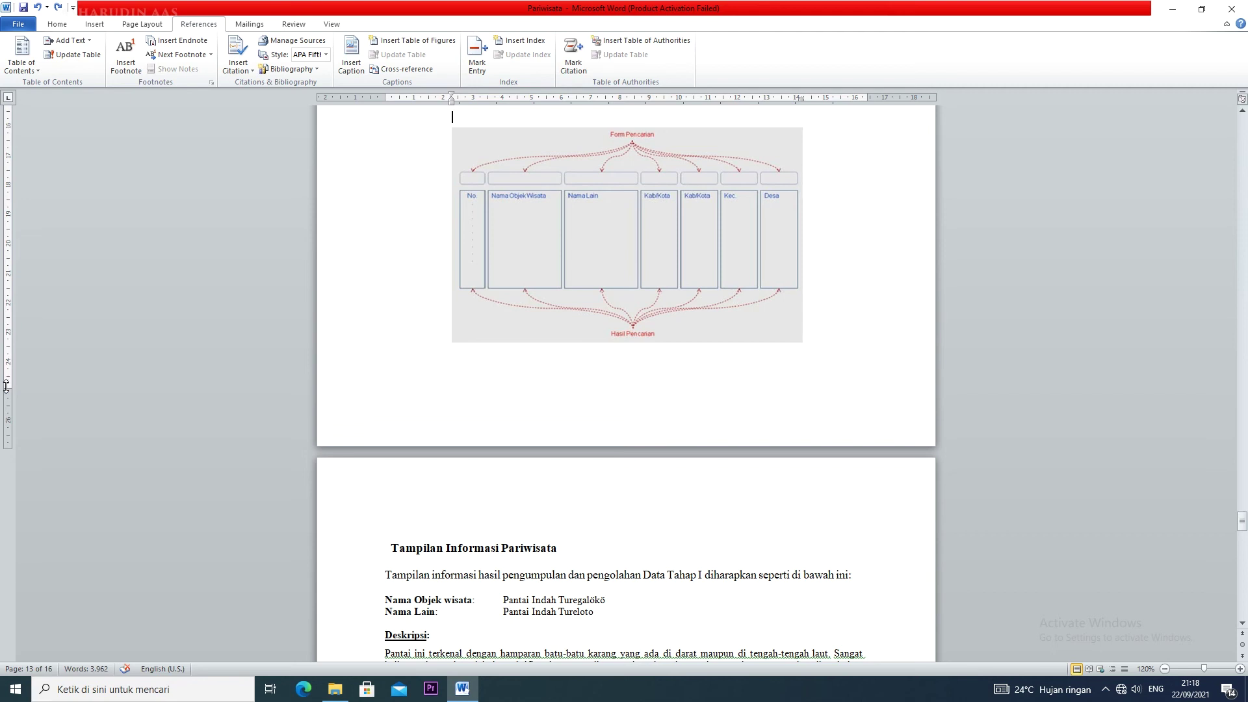
# Step: Try to remove the blank line between the Gambar 4 caption and the search form picture, and undo the changes
pyautogui.moveTo(6, 386); pyautogui.dragTo(6, 406)
pyautogui.scroll(4, 627, 360)
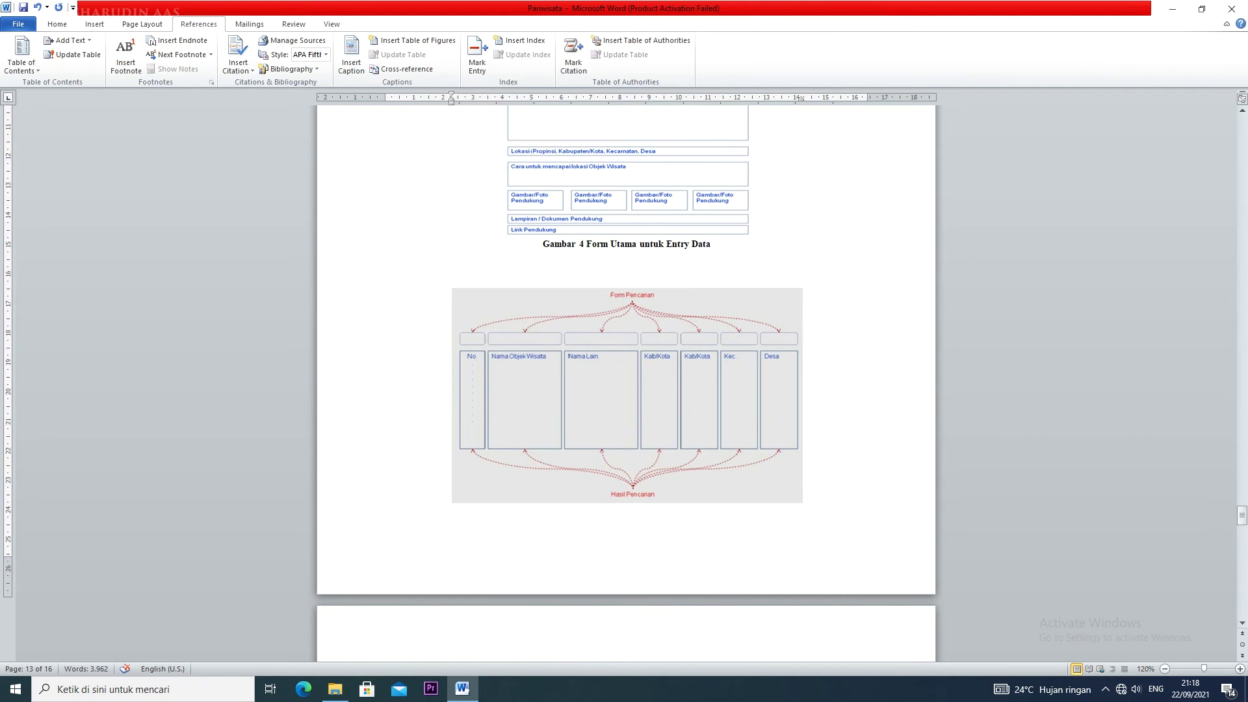
pyautogui.press('BackSpace')
pyautogui.press('BackSpace')
pyautogui.press('BackSpace')
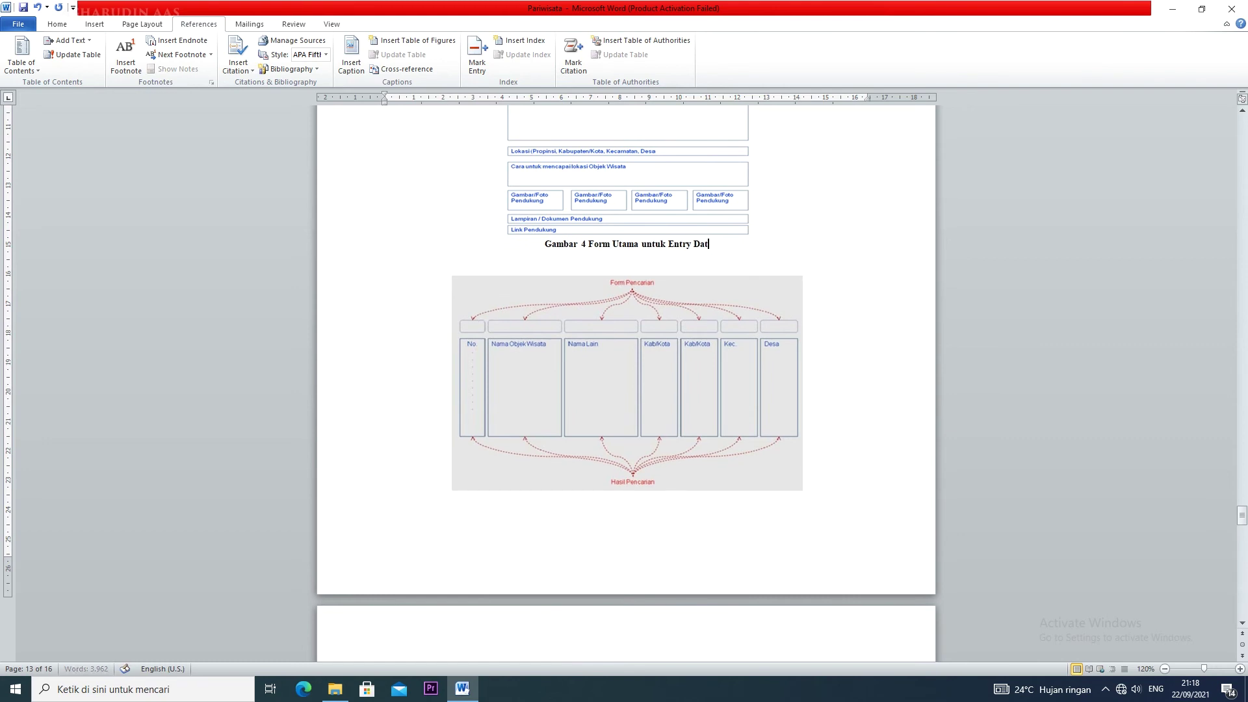
pyautogui.hotkey('ctrl', 'z')
pyautogui.click(488, 269)
pyautogui.hotkey('ctrl', 'z')
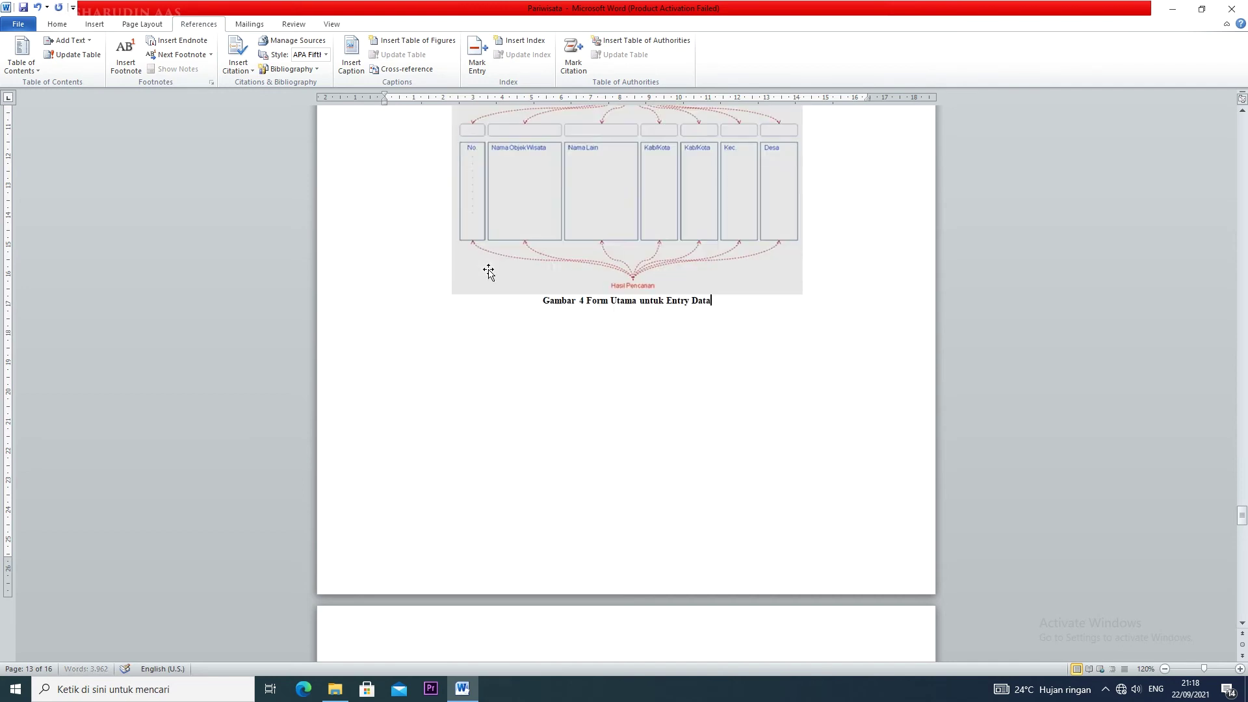
pyautogui.hotkey('ctrl', 'z')
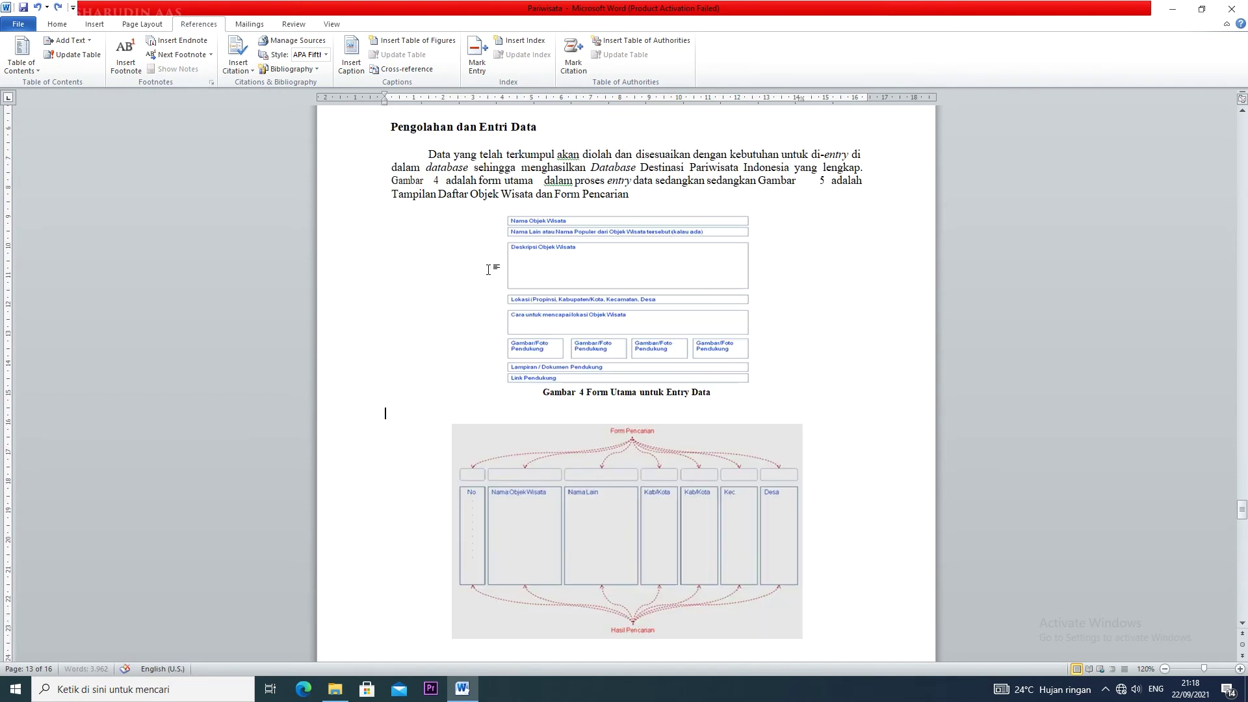
pyautogui.scroll(-5, 611, 417)
pyautogui.scroll(3, 715, 329)
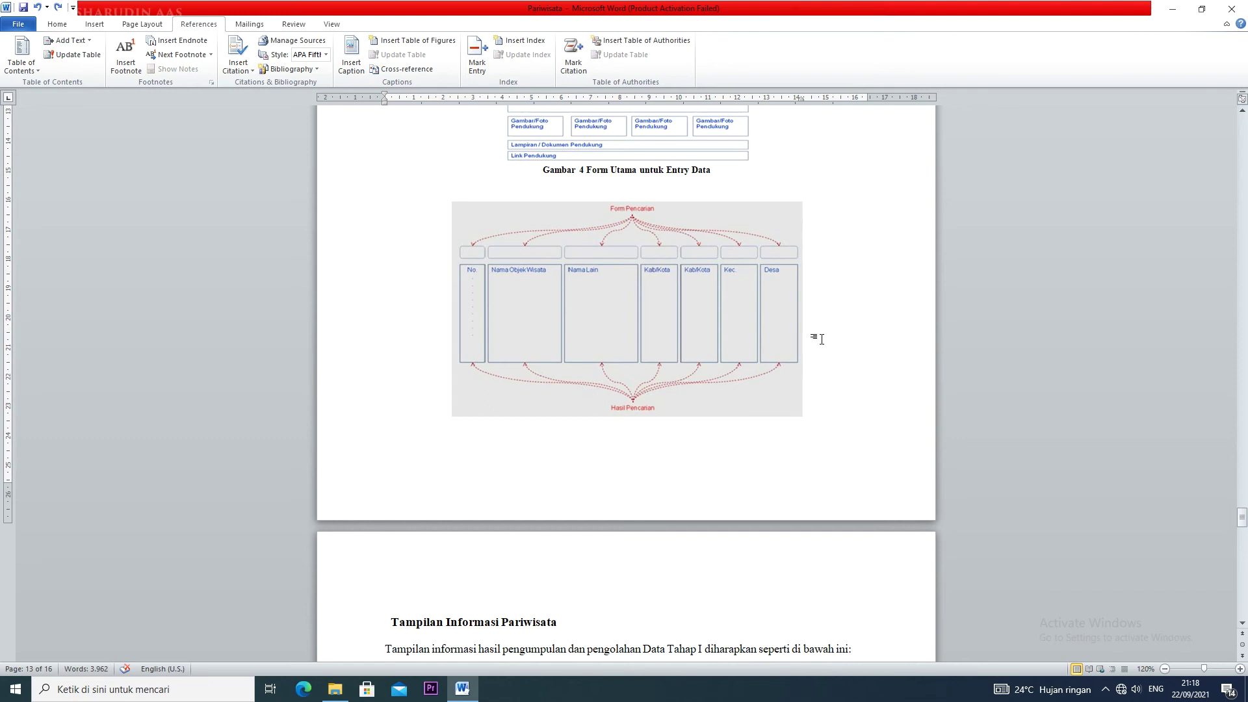
pyautogui.doubleClick(747, 428)
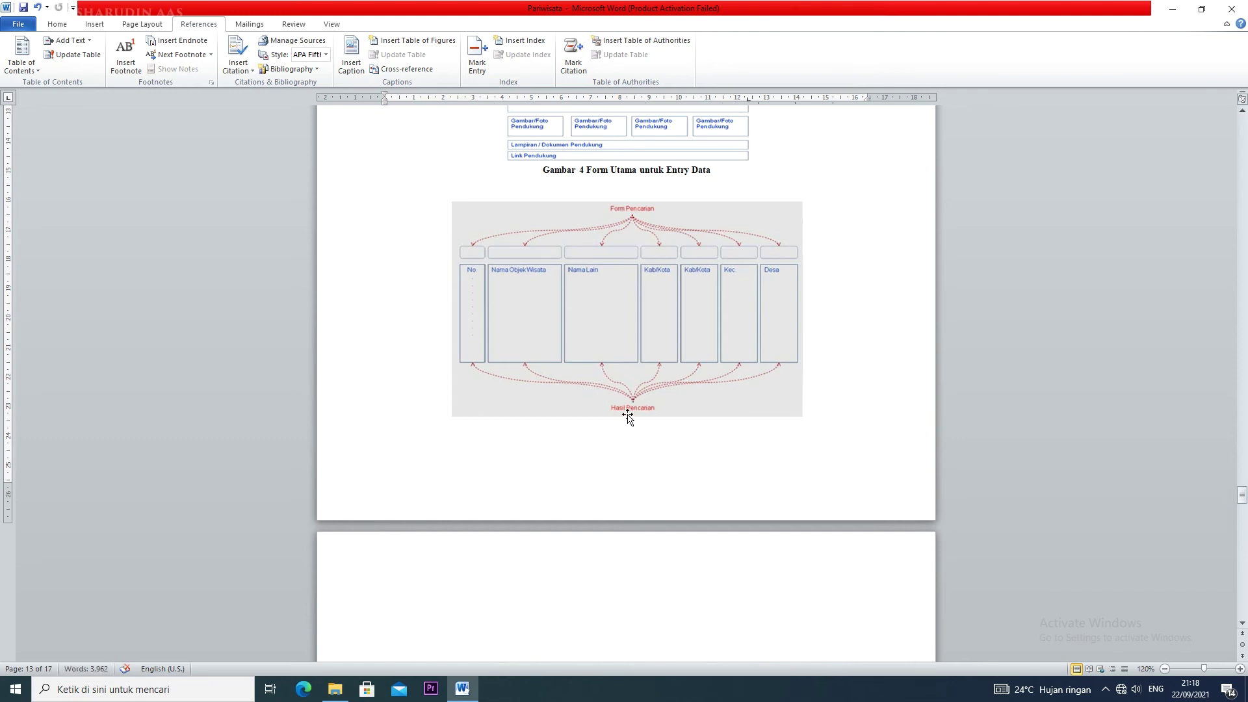
pyautogui.hotkey('ctrl', 'z')
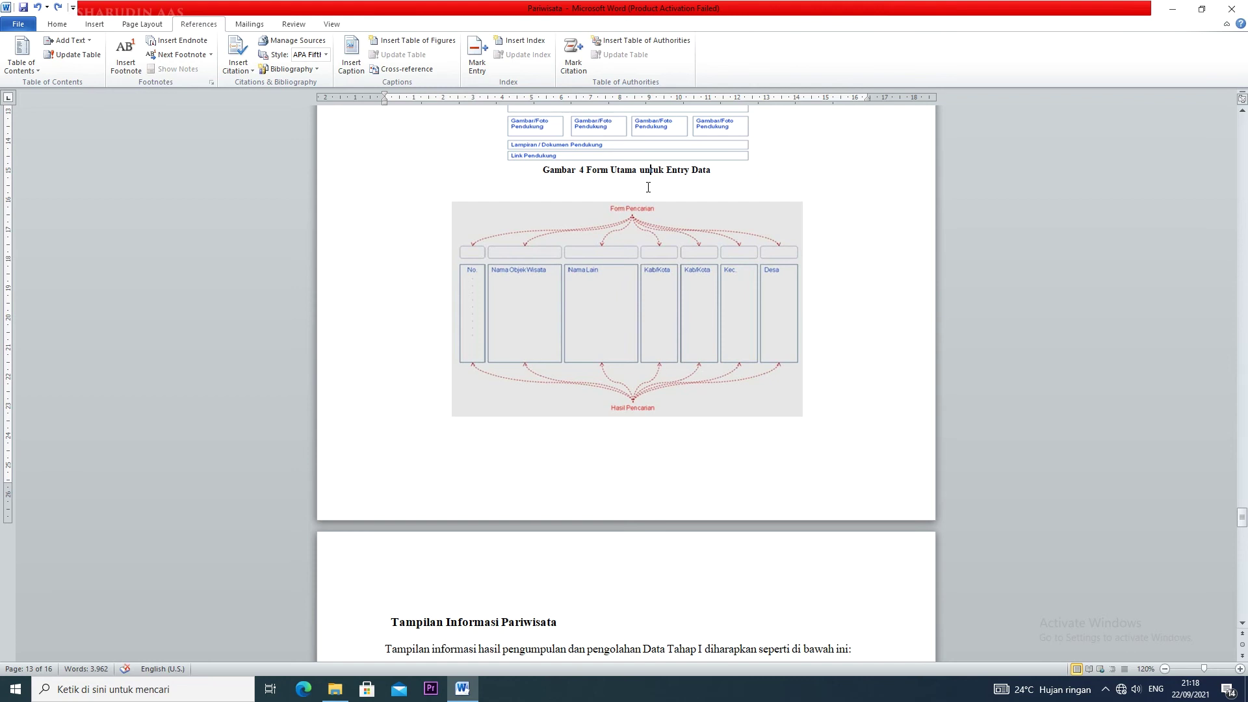
# Step: Set the search form picture's text wrapping to Behind Text
pyautogui.click(670, 307)
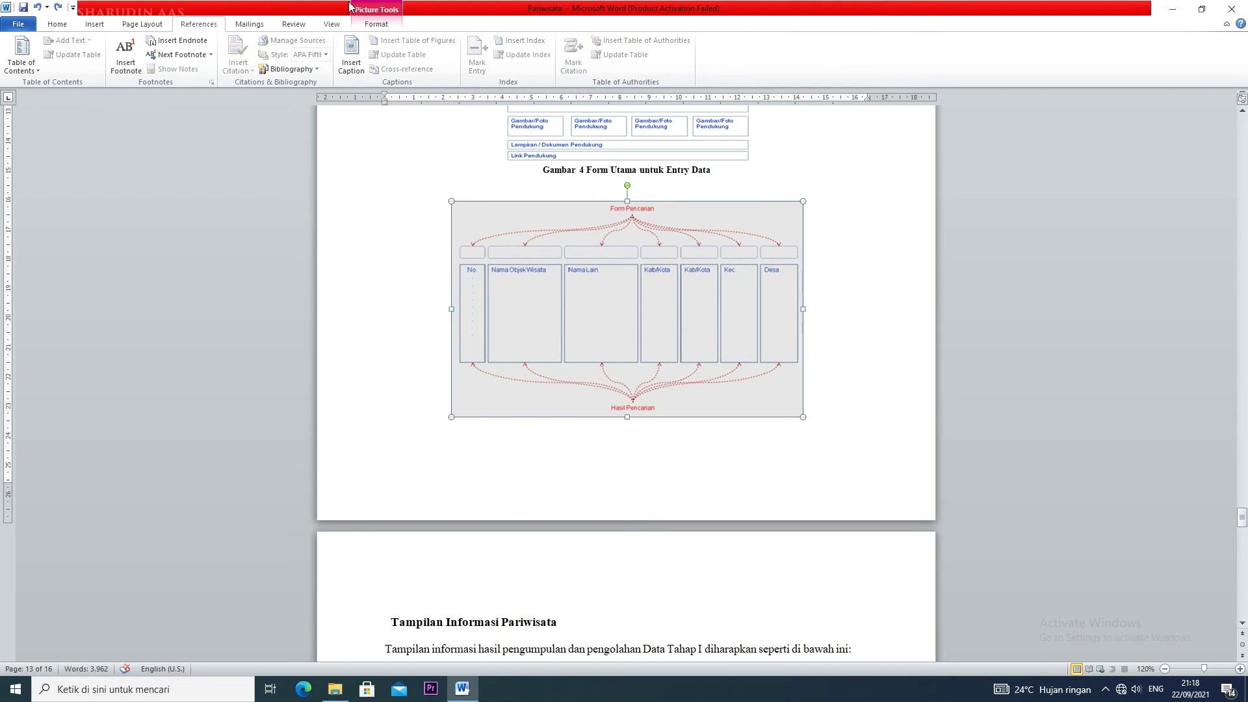
pyautogui.click(380, 24)
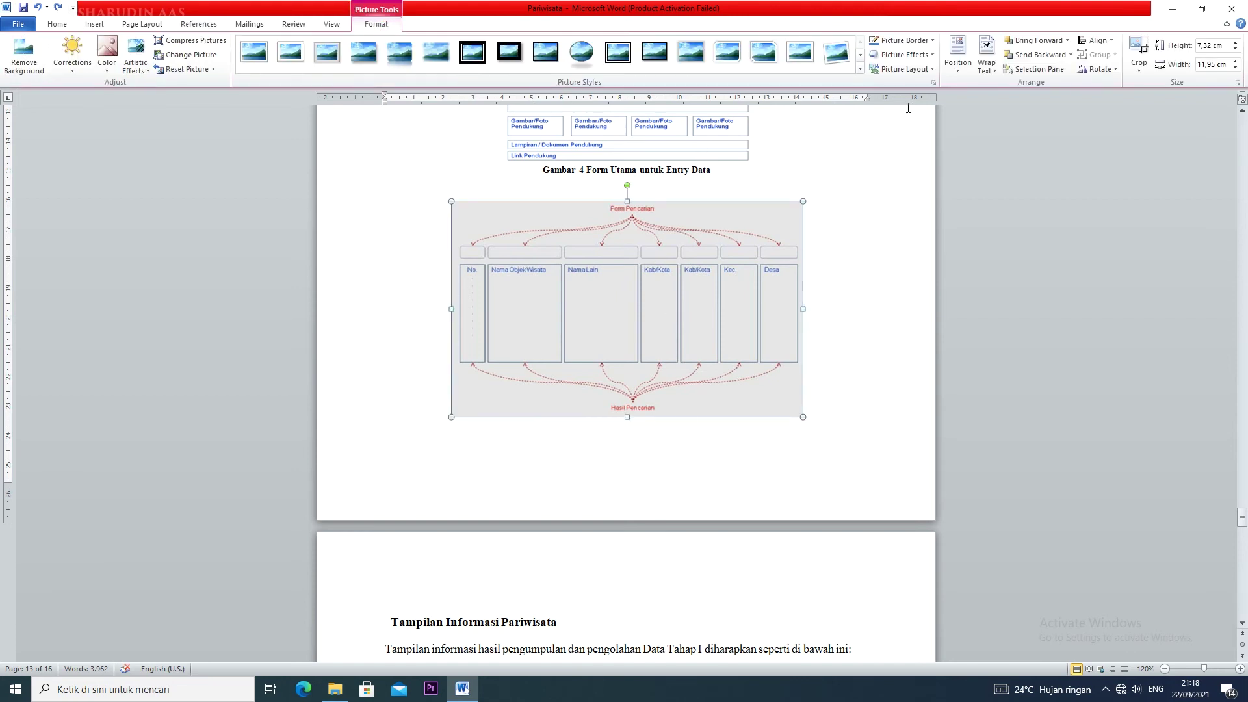
pyautogui.click(988, 72)
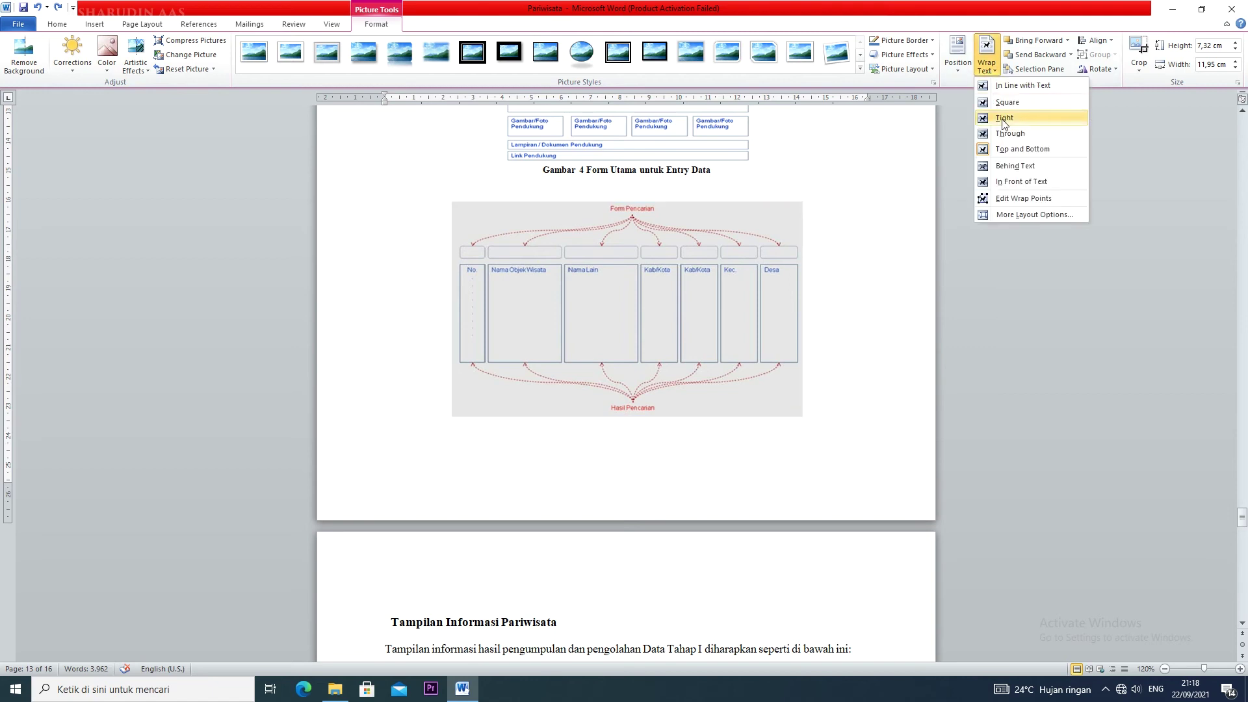
pyautogui.click(1015, 167)
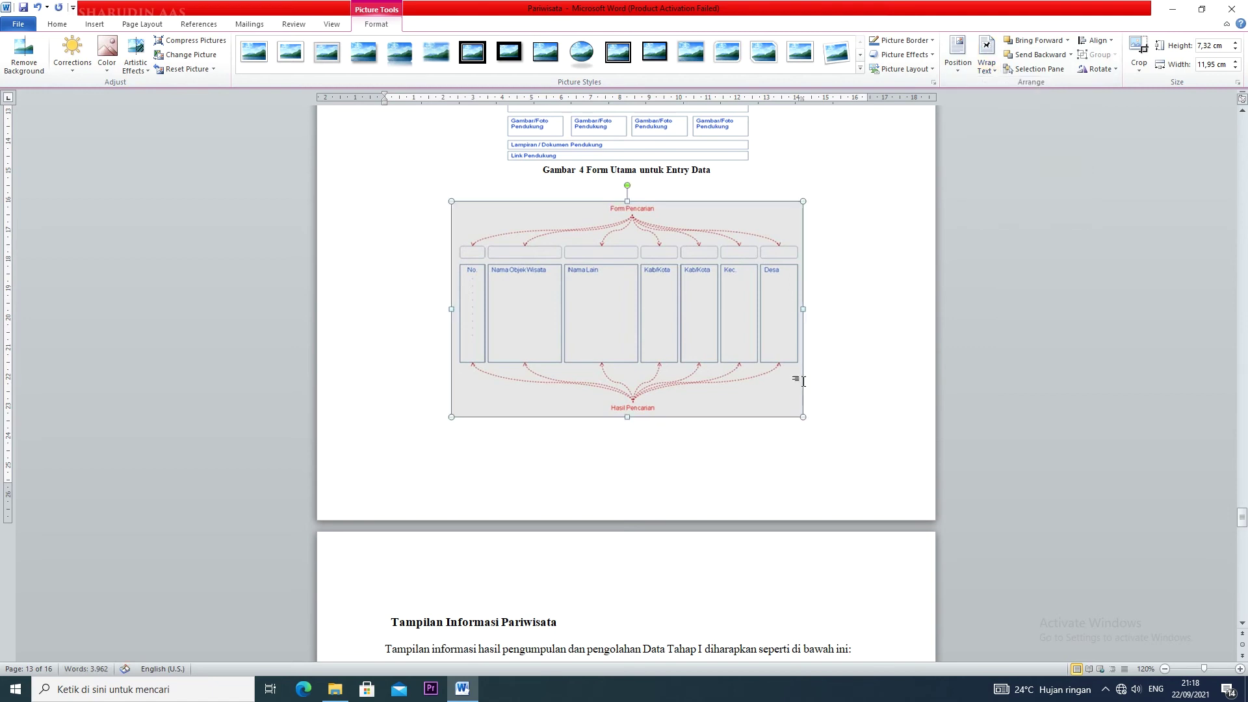
# Step: Centre the line just below the search form picture and insert the automatic caption "Gambar 5 Tampilan Daftar Objek Wisata dan Form Pencarian" with the Gambar label
pyautogui.click(690, 435)
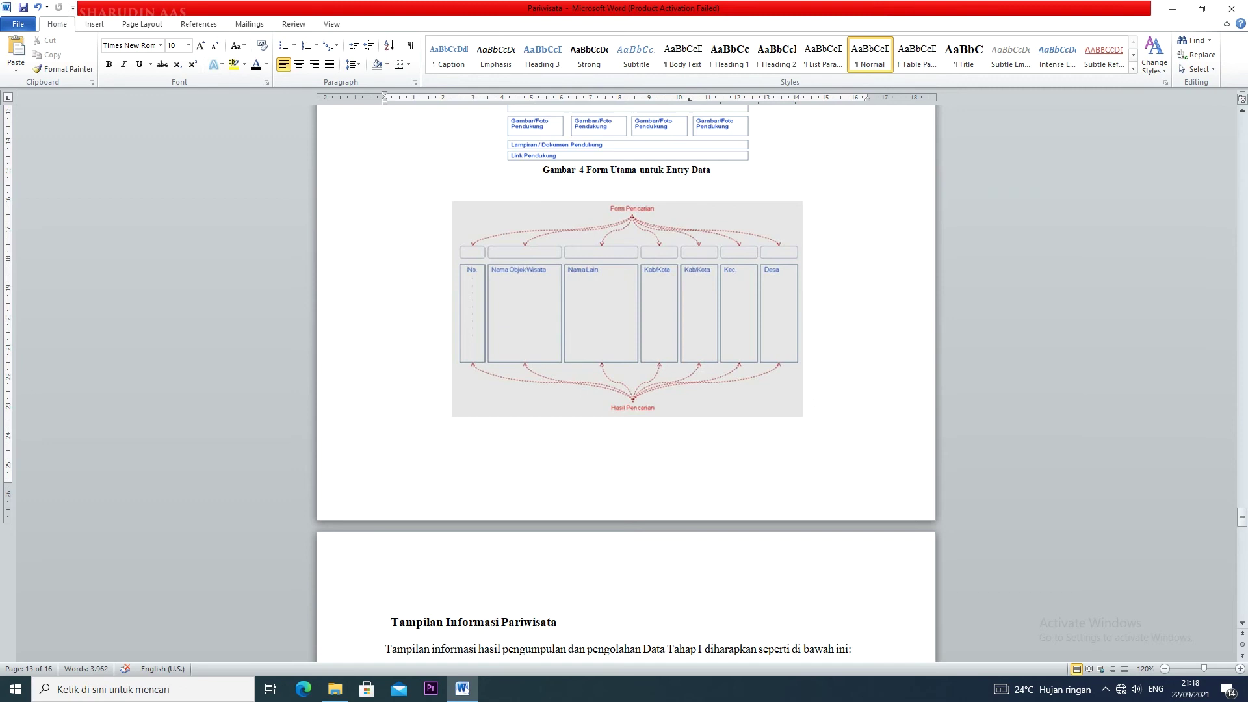
pyautogui.hotkey('ctrl', 'e')
pyautogui.click(199, 24)
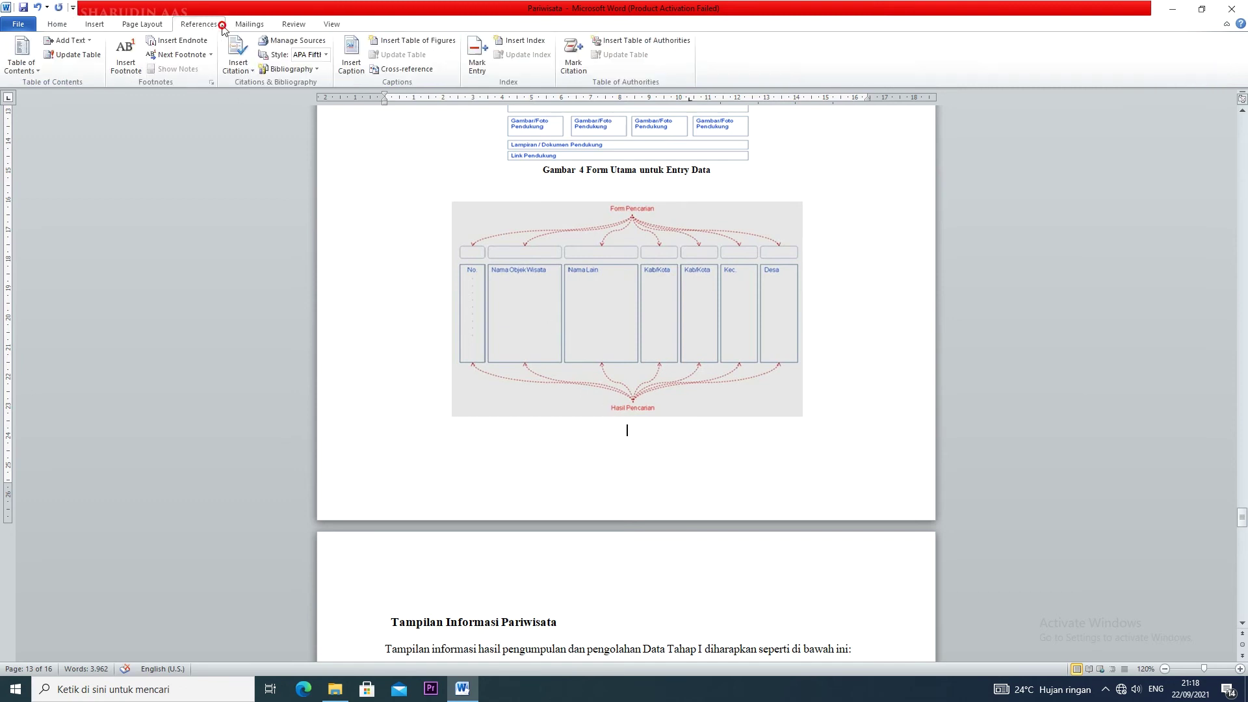
pyautogui.click(351, 58)
pyautogui.hotkey('ctrl', 'v')
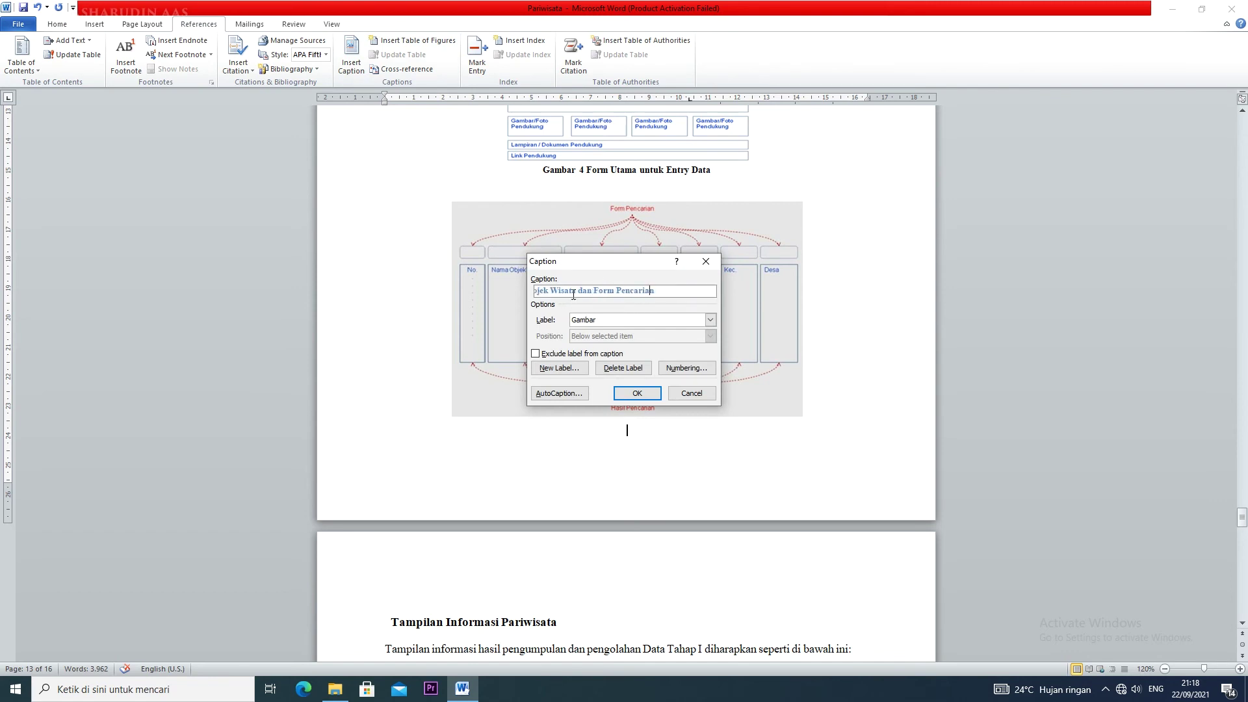
pyautogui.press('Left')
pyautogui.press('Left')
pyautogui.press('Left')
pyautogui.press('Left')
pyautogui.press('Left')
pyautogui.press('Left')
pyautogui.press('Left')
pyautogui.press('Left')
pyautogui.press('Left')
pyautogui.press('Left')
pyautogui.press('Left')
pyautogui.press('Left')
pyautogui.press('Left')
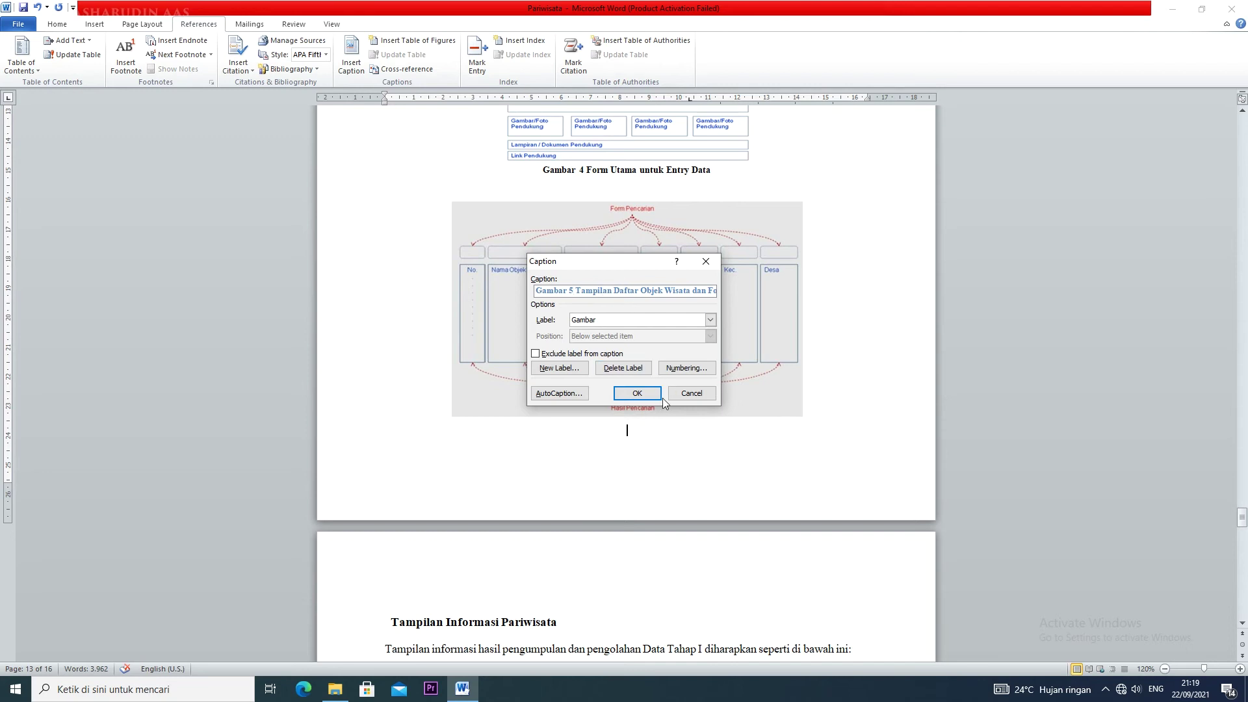
pyautogui.click(637, 394)
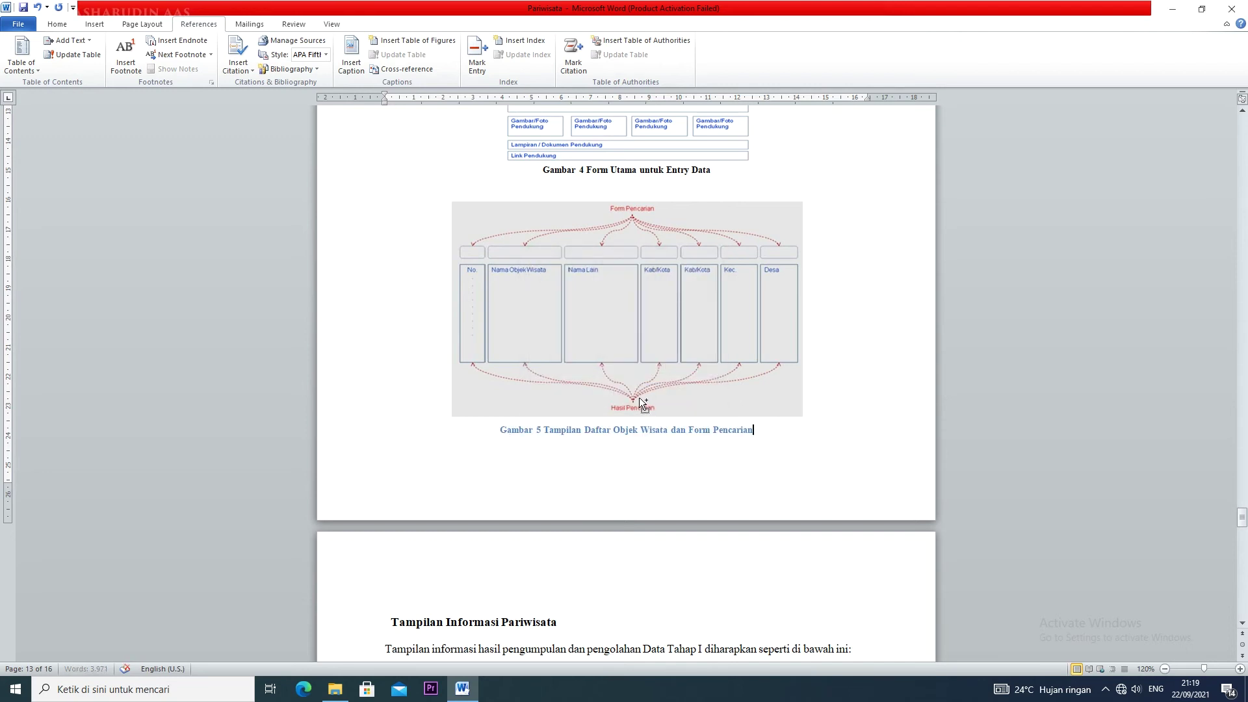
# Step: Select the new Gambar 5 caption and look through the following pages, down to DAFTAR PUSTAKA, for other pictures to caption
pyautogui.moveTo(755, 432); pyautogui.dragTo(492, 433)
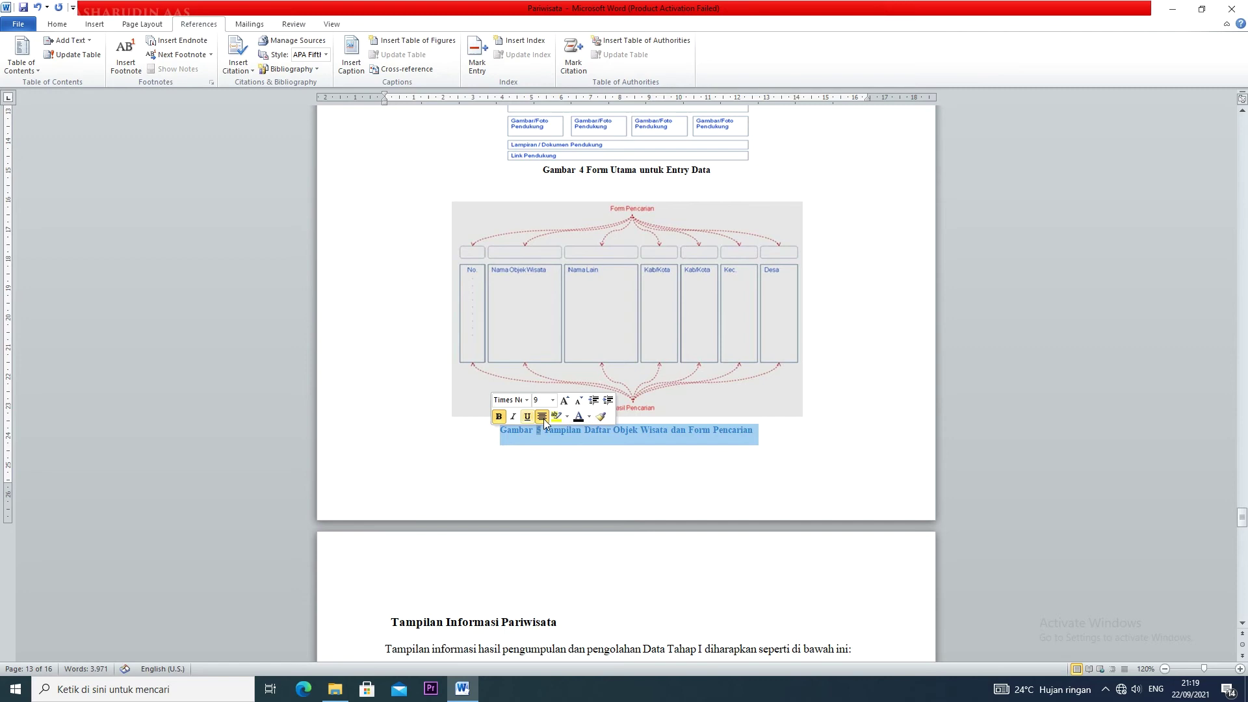
pyautogui.scroll(-15, 611, 513)
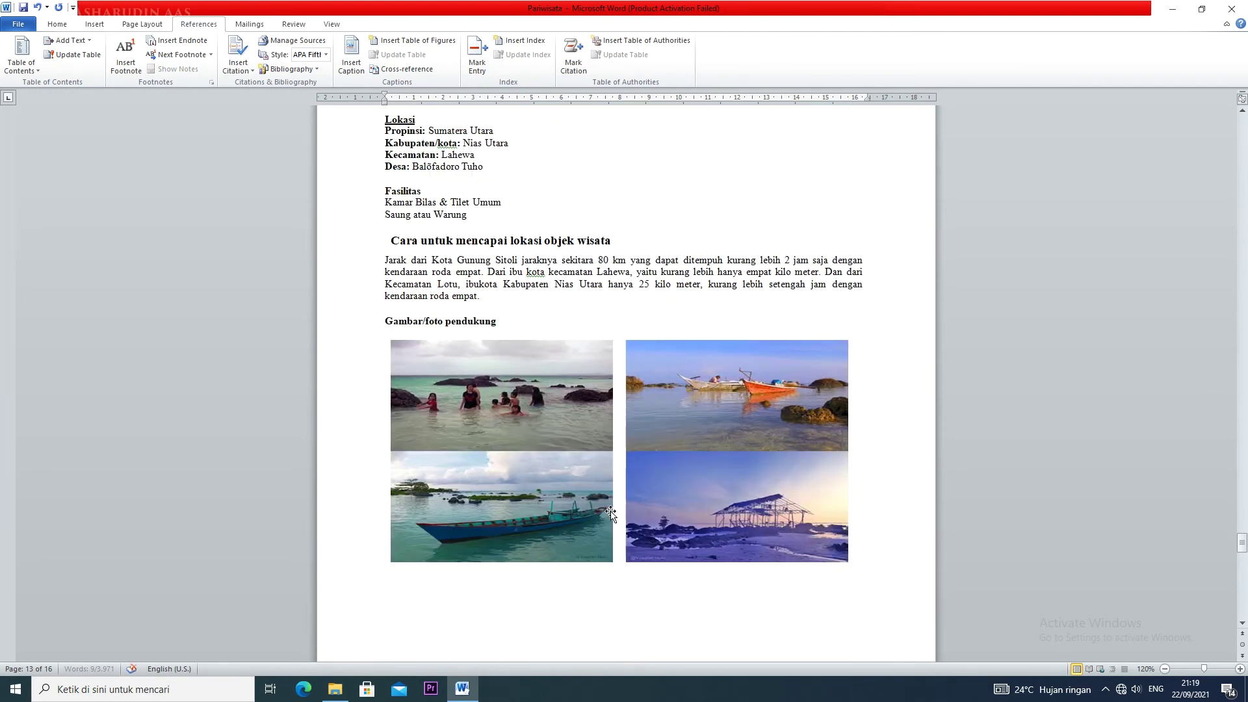
pyautogui.scroll(-18, 611, 512)
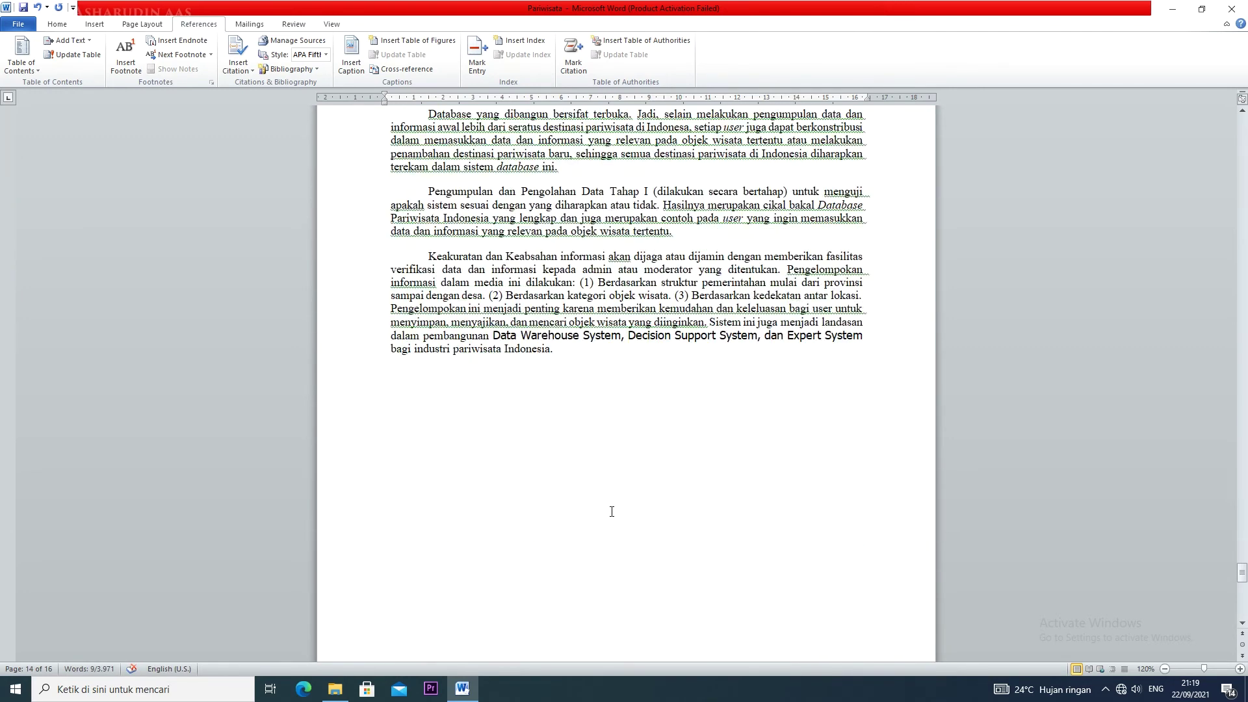
pyautogui.scroll(-8, 611, 511)
pyautogui.scroll(20, 611, 511)
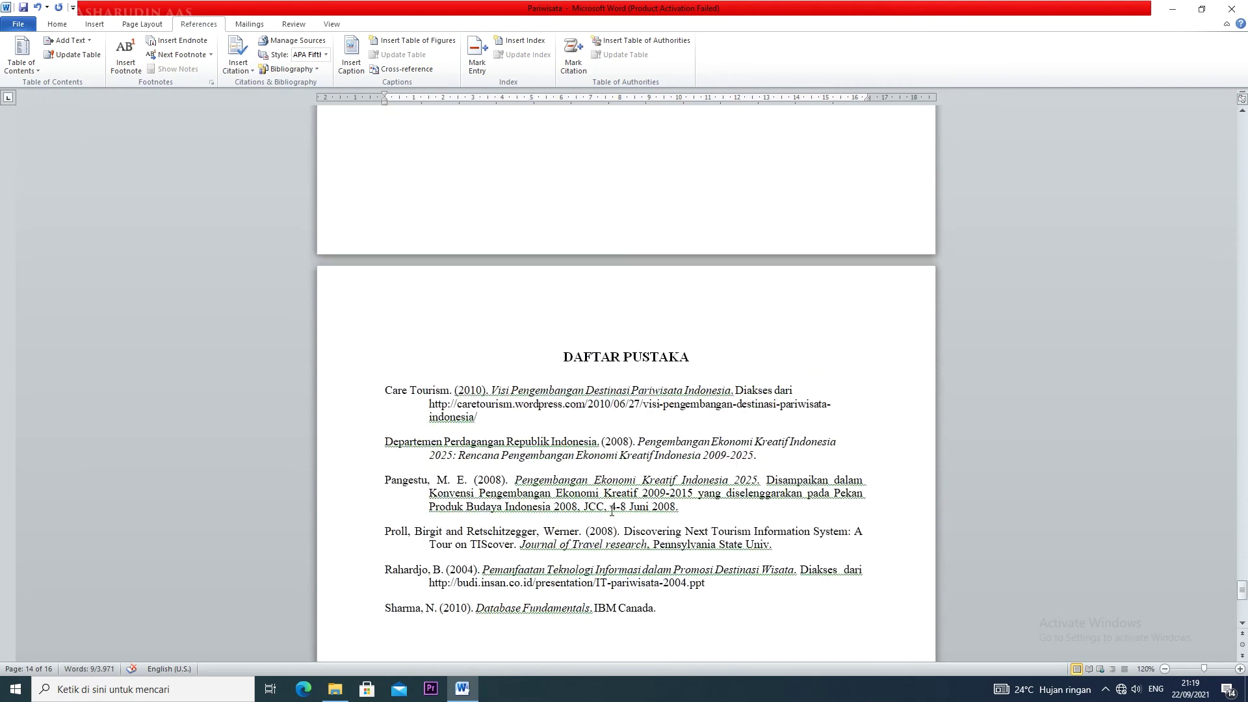
pyautogui.scroll(1, 611, 511)
# Step: Insert an automatic table of figures with the Gambar caption label on the line above the BAB 1 PENDAHULUAN heading
pyautogui.moveTo(1240, 569); pyautogui.dragTo(1242, 218)
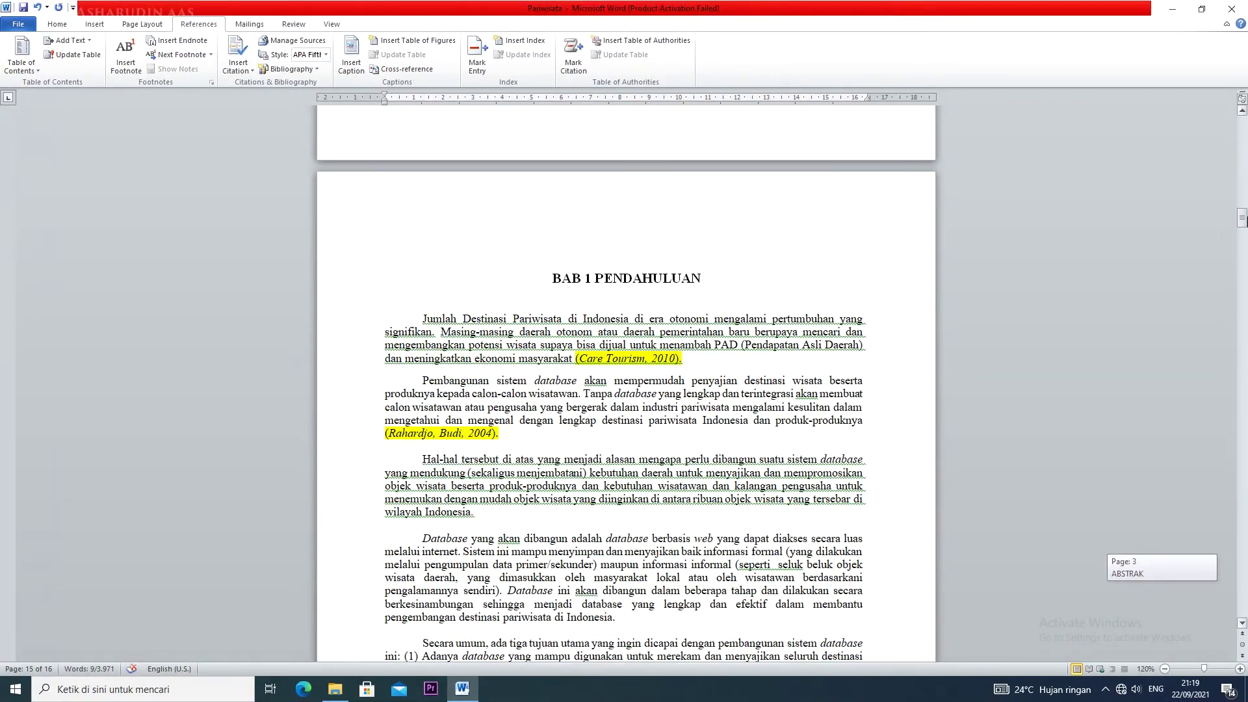
pyautogui.click(637, 271)
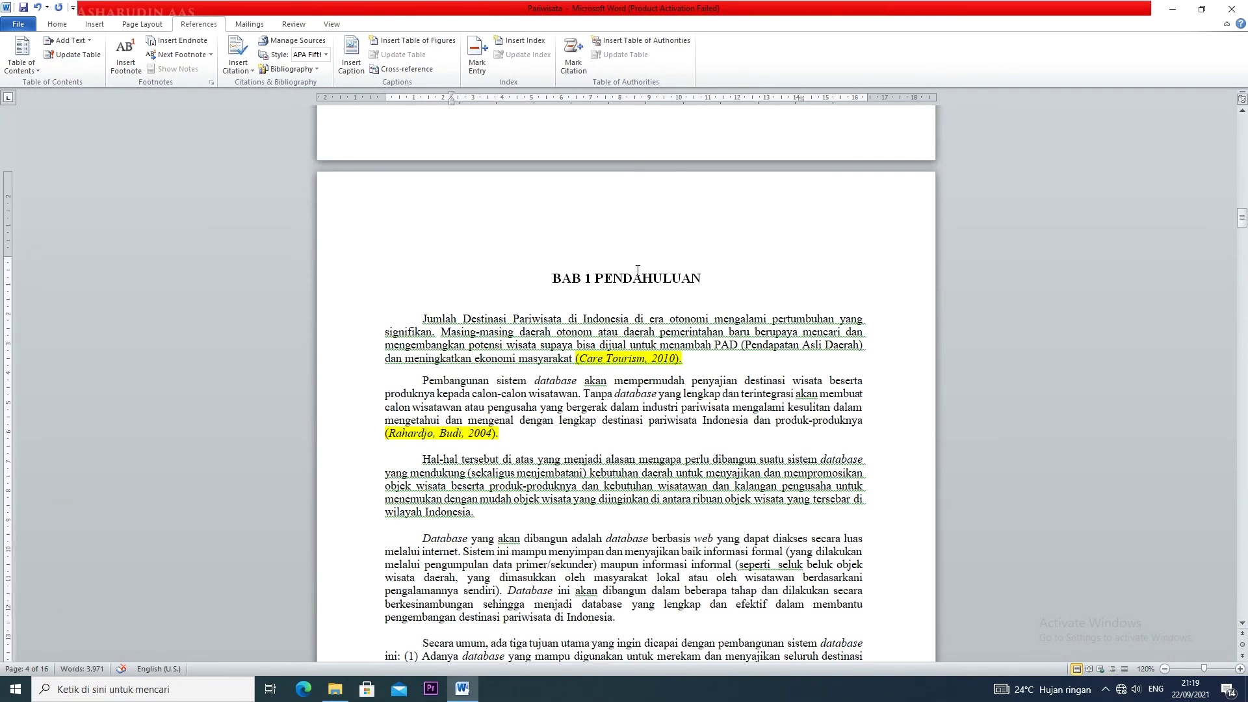
pyautogui.click(407, 41)
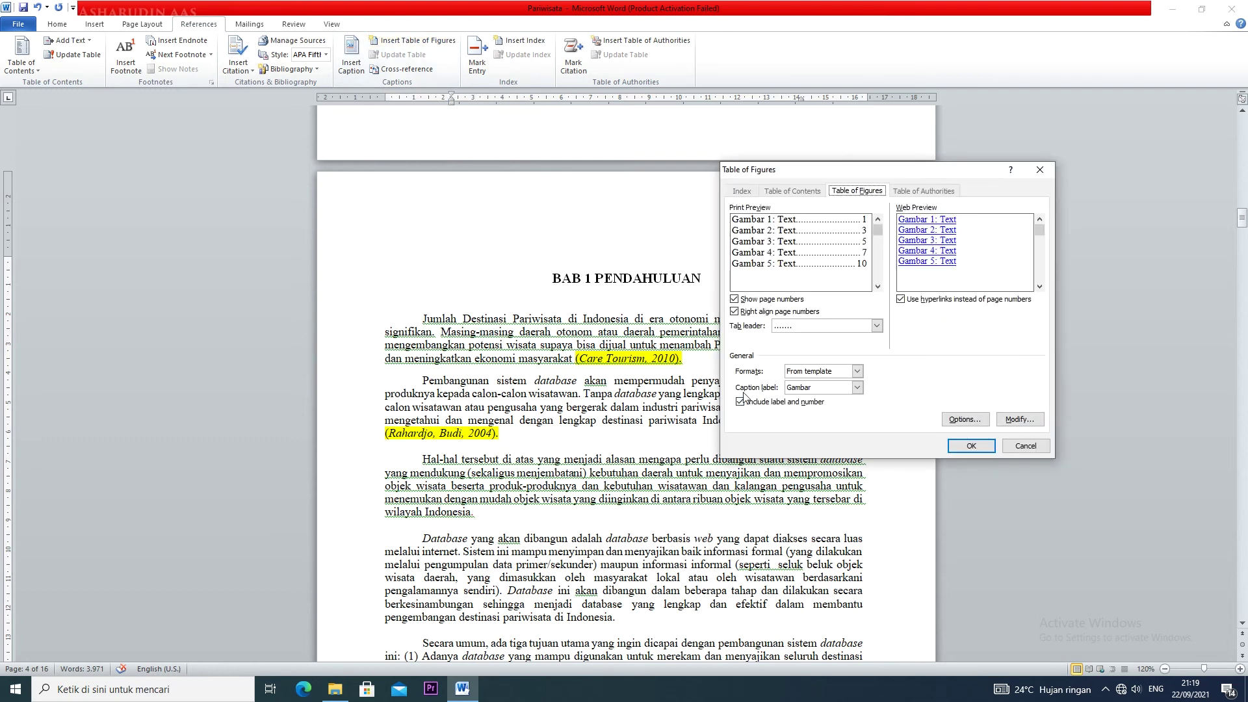
pyautogui.click(856, 389)
pyautogui.click(839, 427)
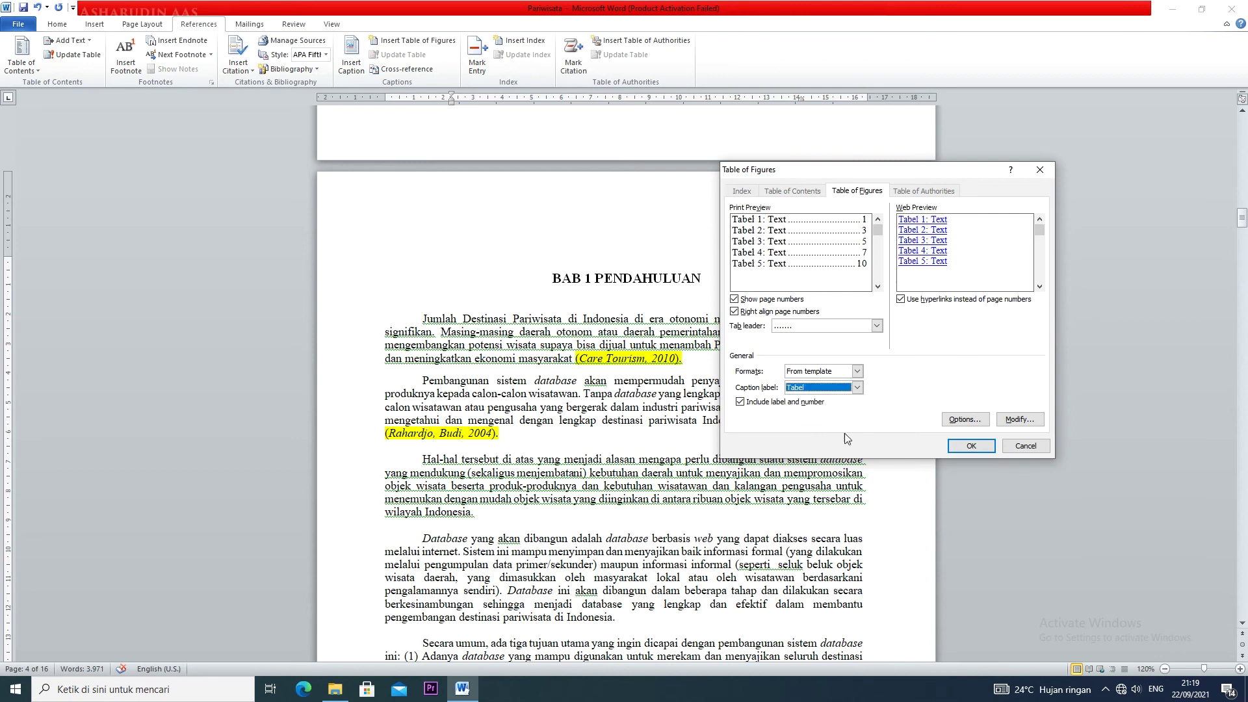
pyautogui.click(858, 388)
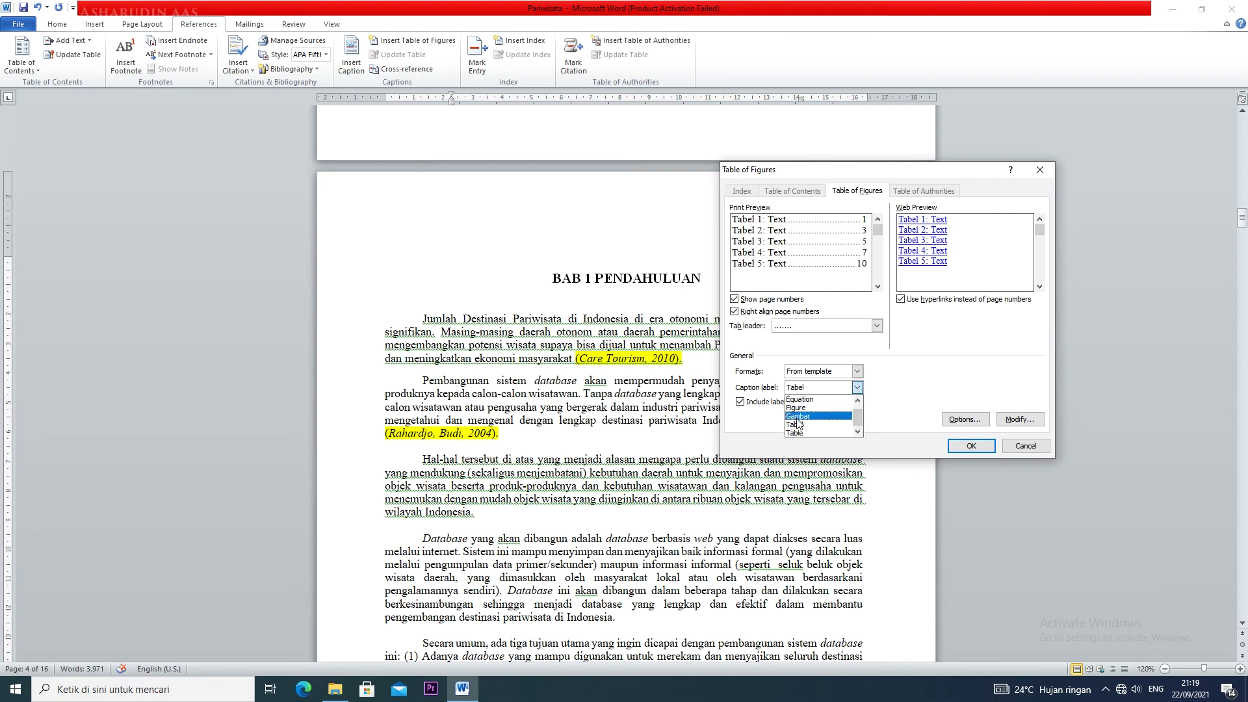
pyautogui.click(799, 422)
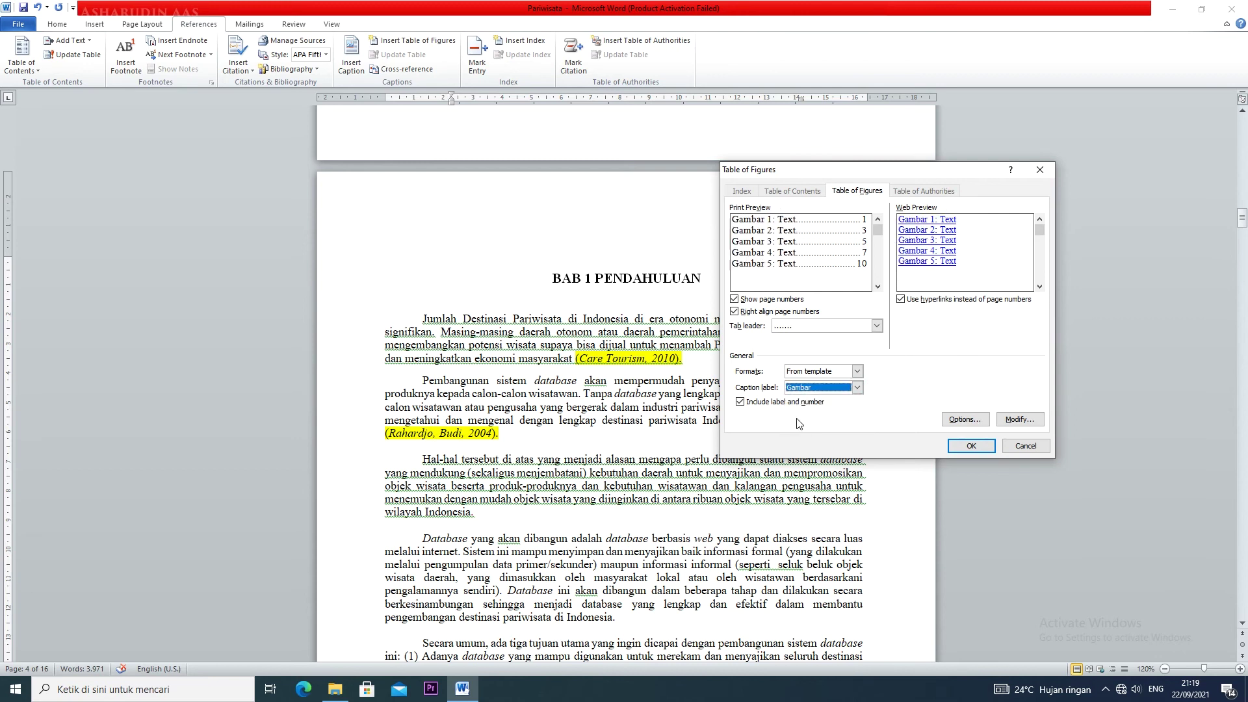
pyautogui.click(969, 446)
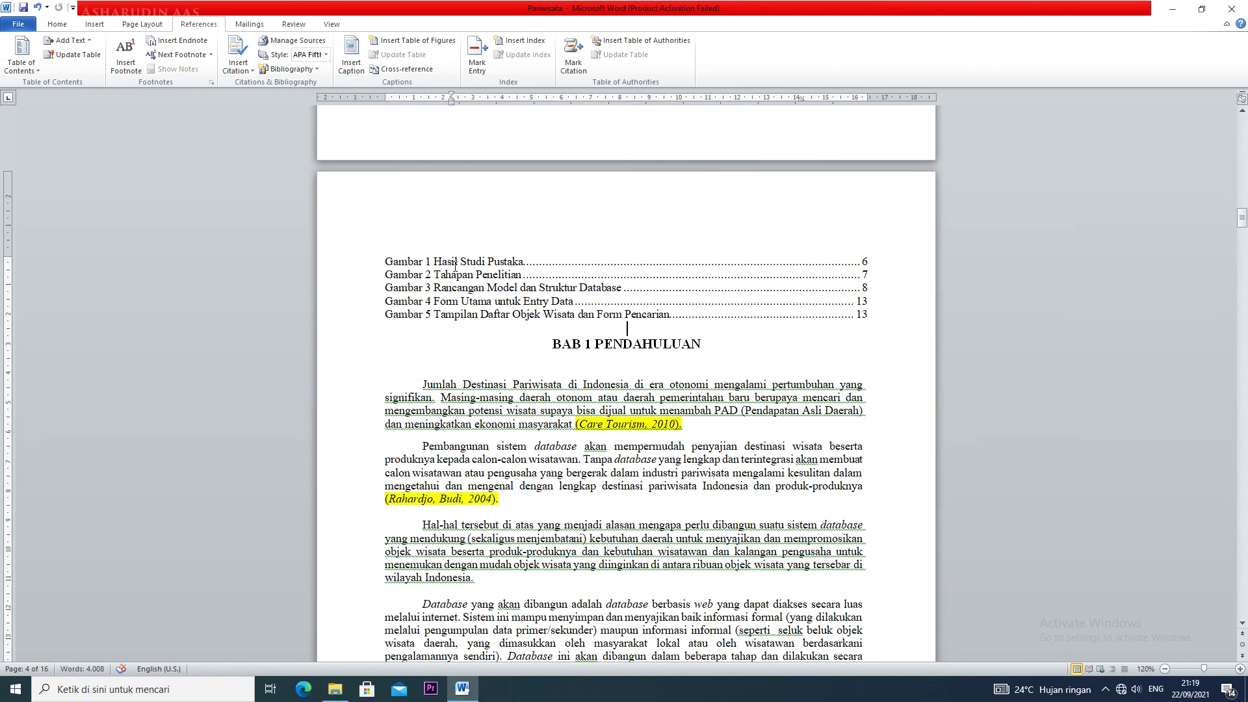
# Step: Add the centred title "DAFTAR GAMBAR" on a new line above the list of Gambar captions
pyautogui.click(472, 247)
pyautogui.doubleClick(484, 226)
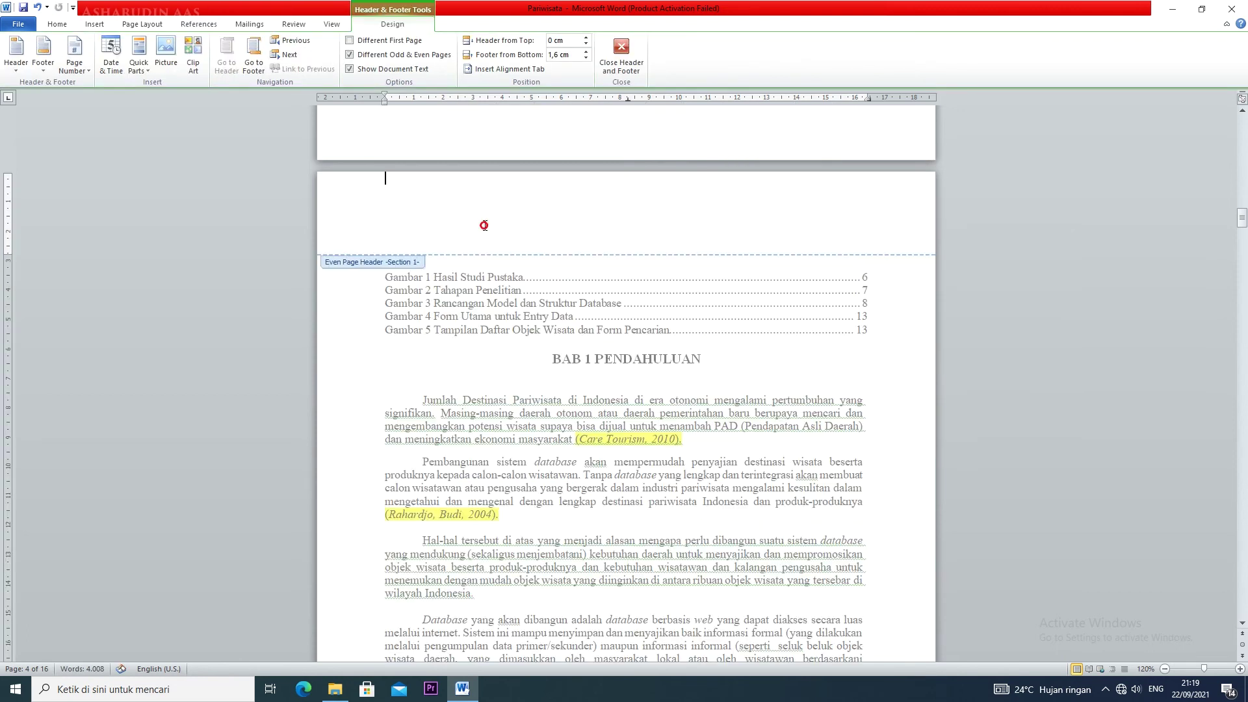
pyautogui.doubleClick(515, 266)
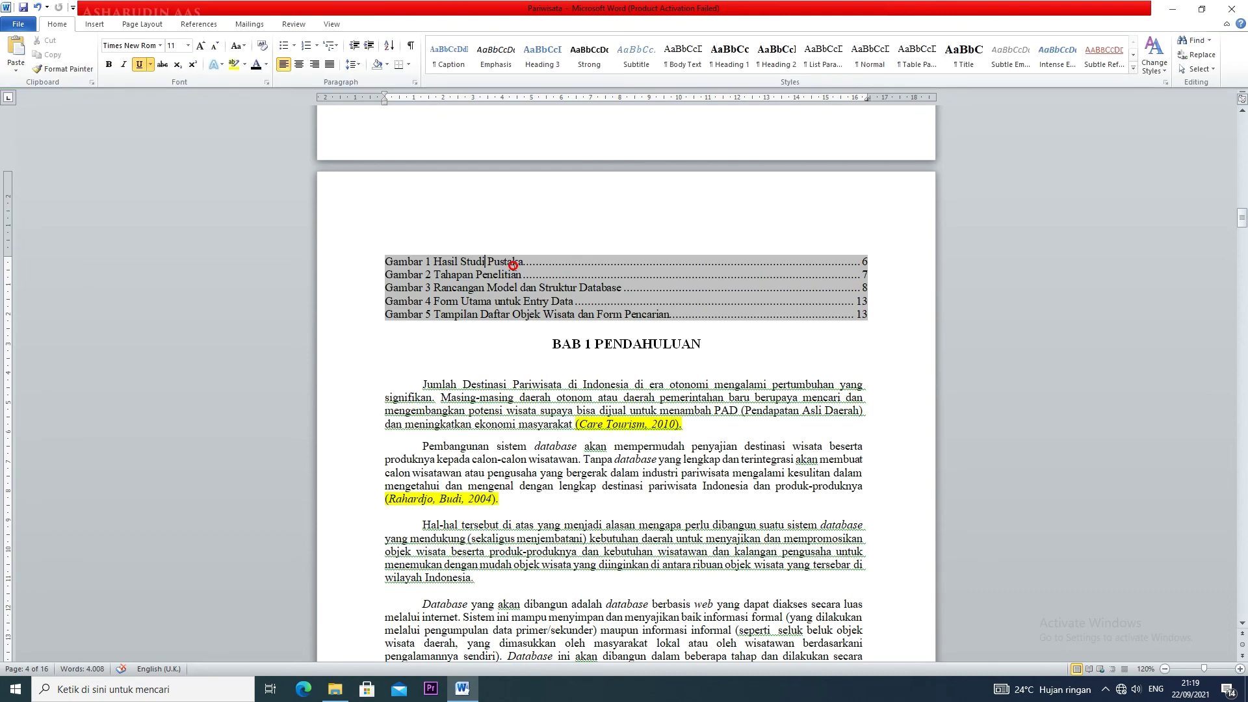
pyautogui.click(530, 219)
pyautogui.press('Return')
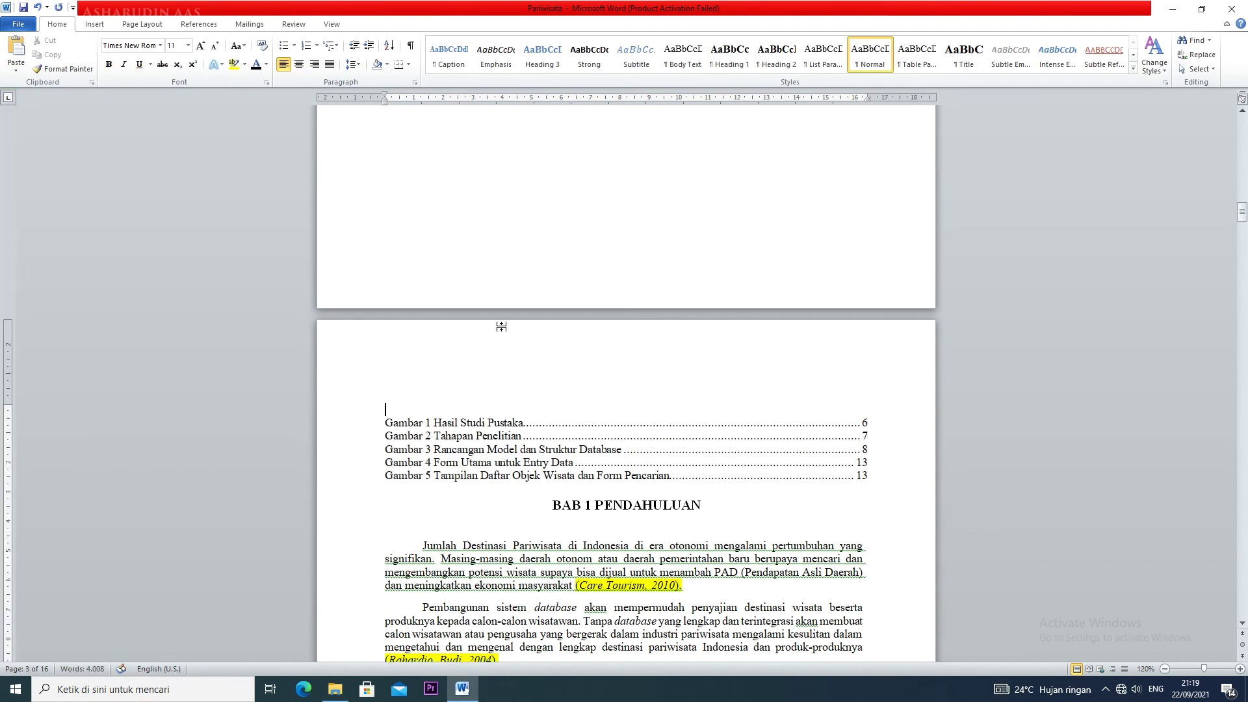
pyautogui.hotkey('ctrl', 'e')
pyautogui.write('DAFTAR GAMBAR')
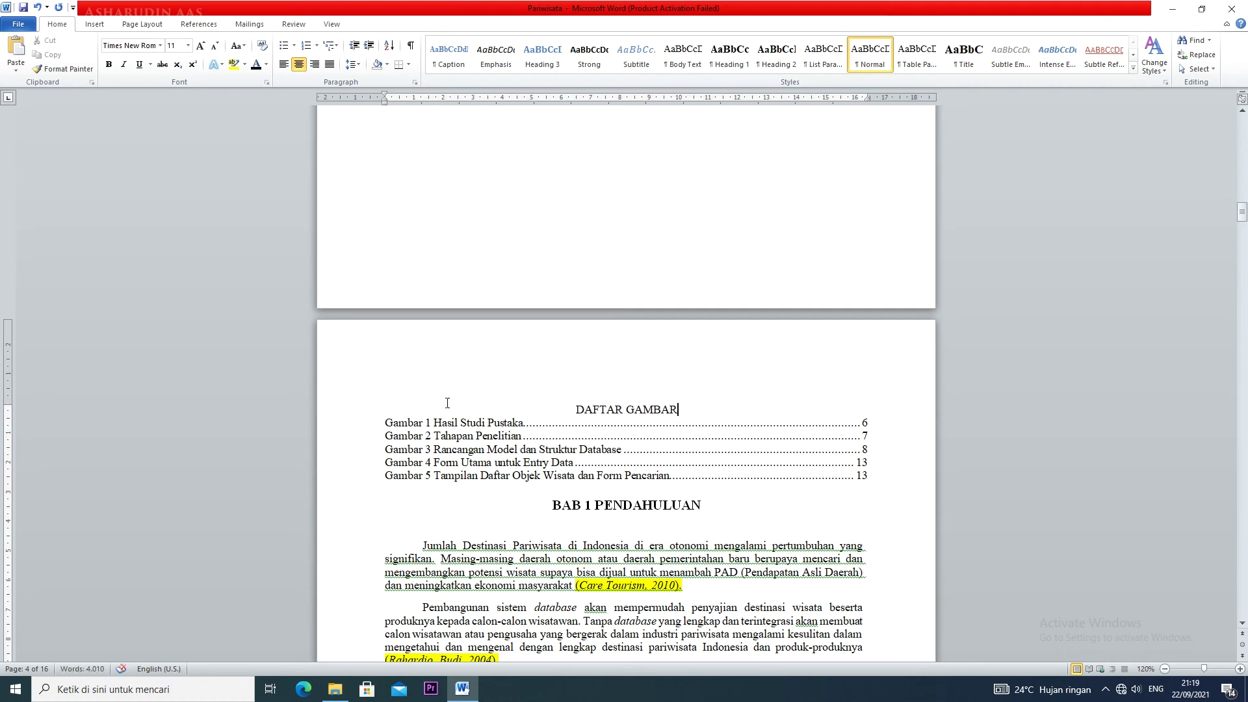
# Step: Append the word "Indonesia" to the Gambar 1 Hasil Studi Pustaka caption below its diagram
pyautogui.click(448, 448)
pyautogui.click(493, 410)
pyautogui.scroll(-4, 494, 398)
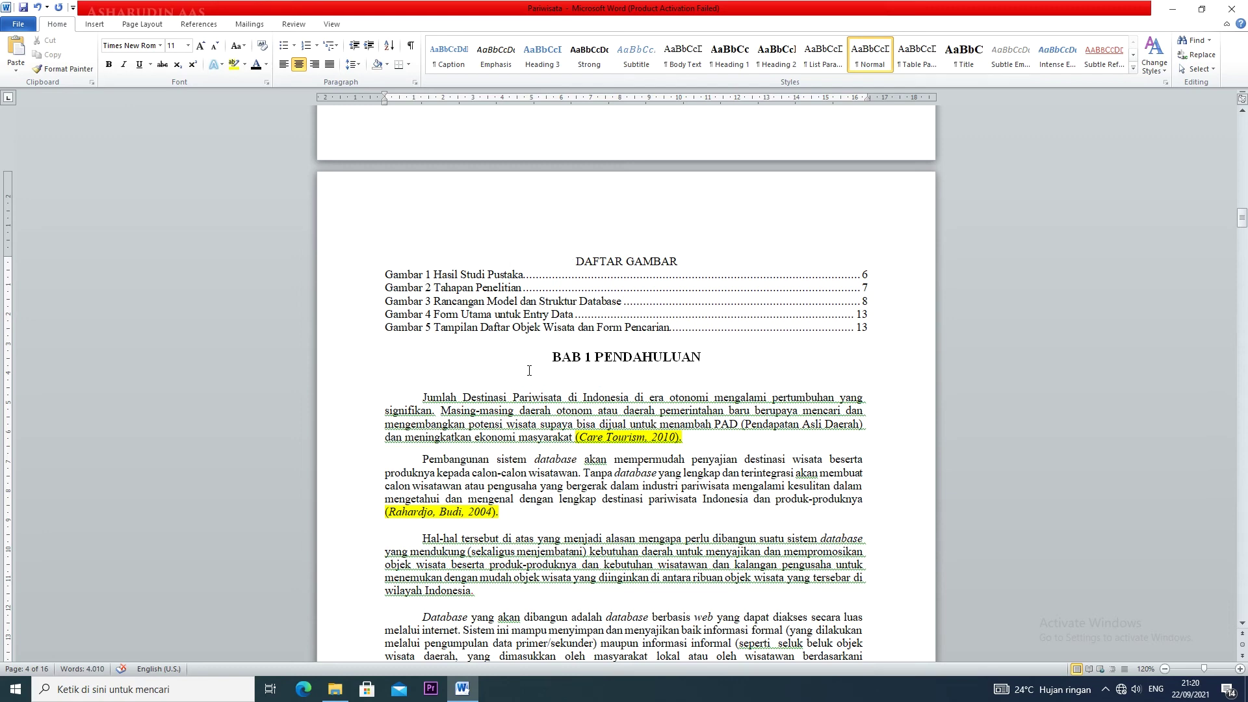
pyautogui.scroll(-20, 529, 371)
pyautogui.scroll(-20, 529, 371)
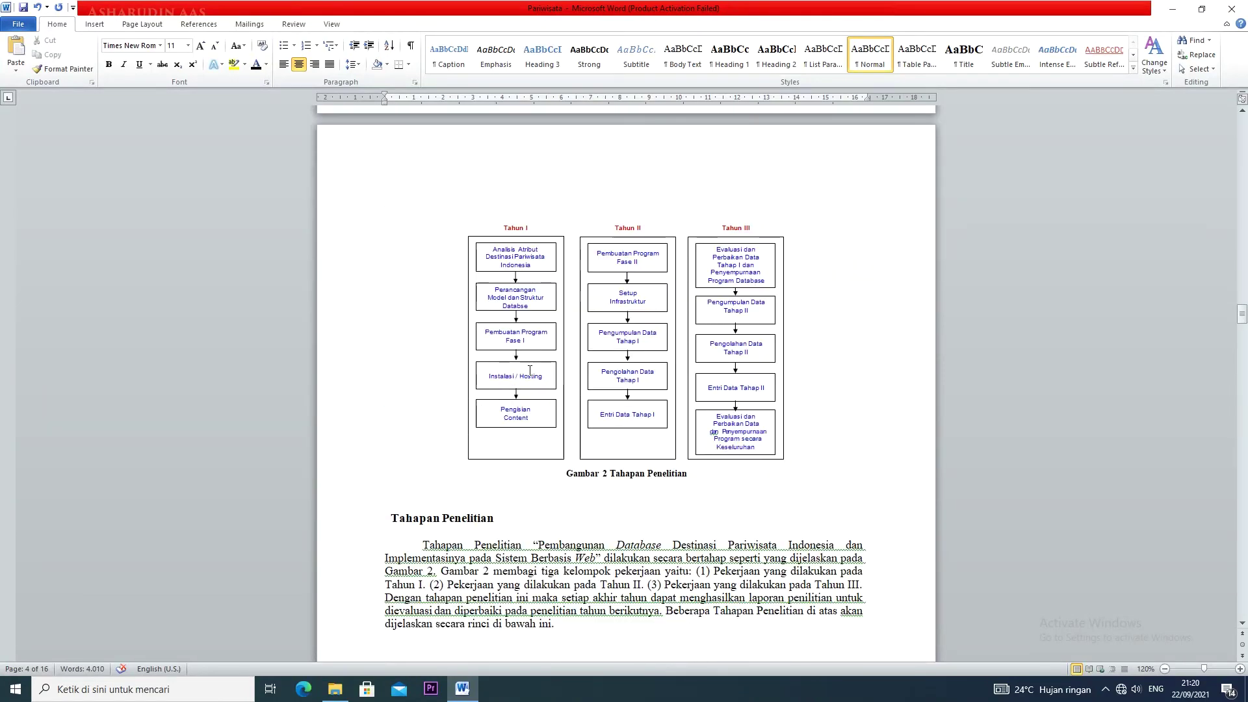
pyautogui.scroll(15, 529, 371)
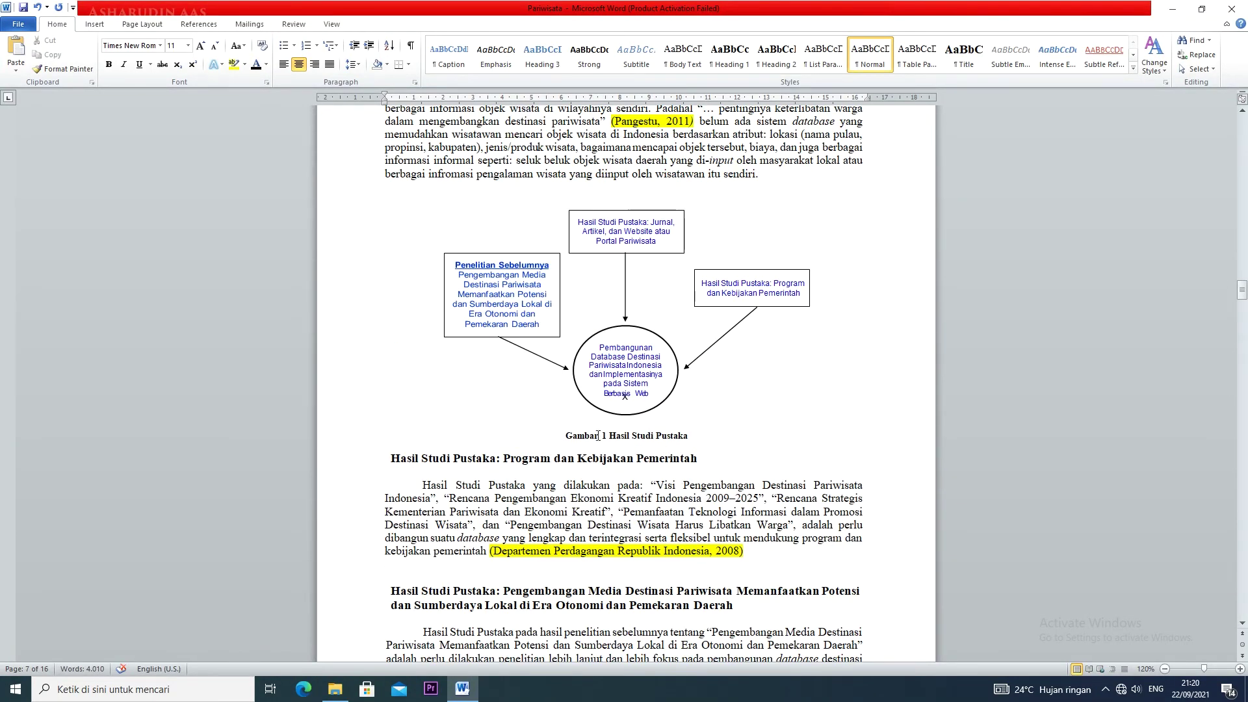
pyautogui.click(706, 437)
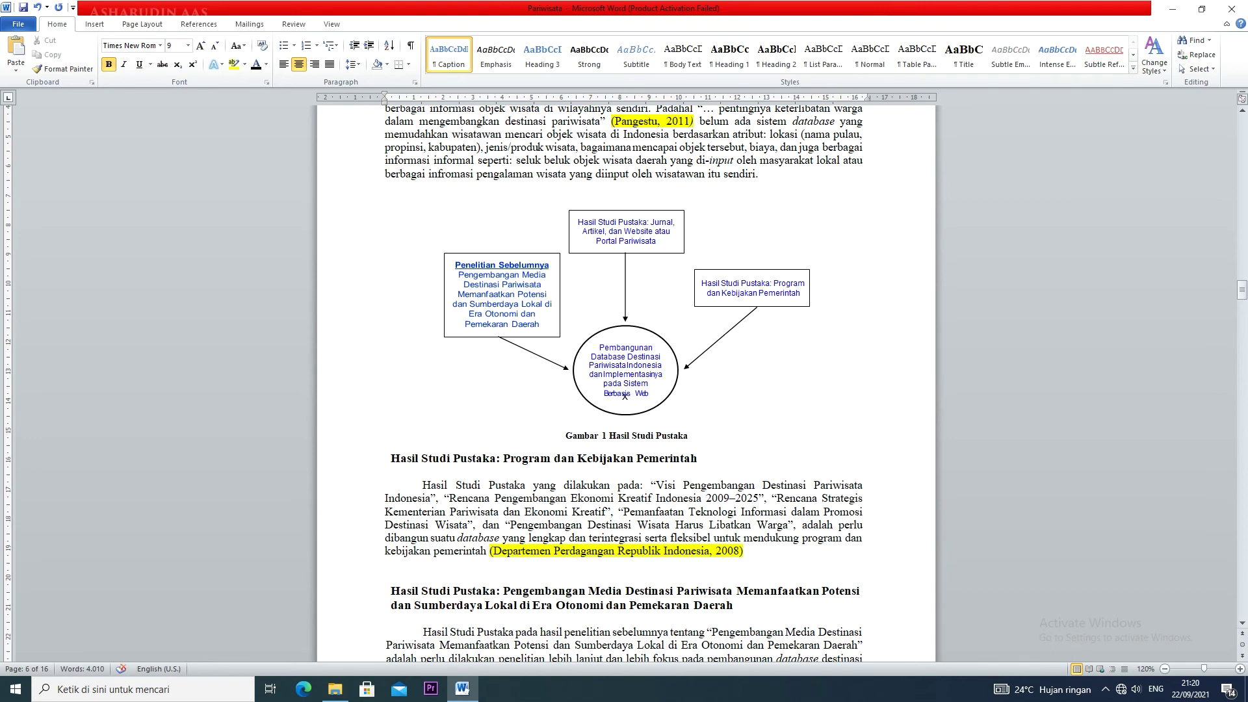
pyautogui.write('I')
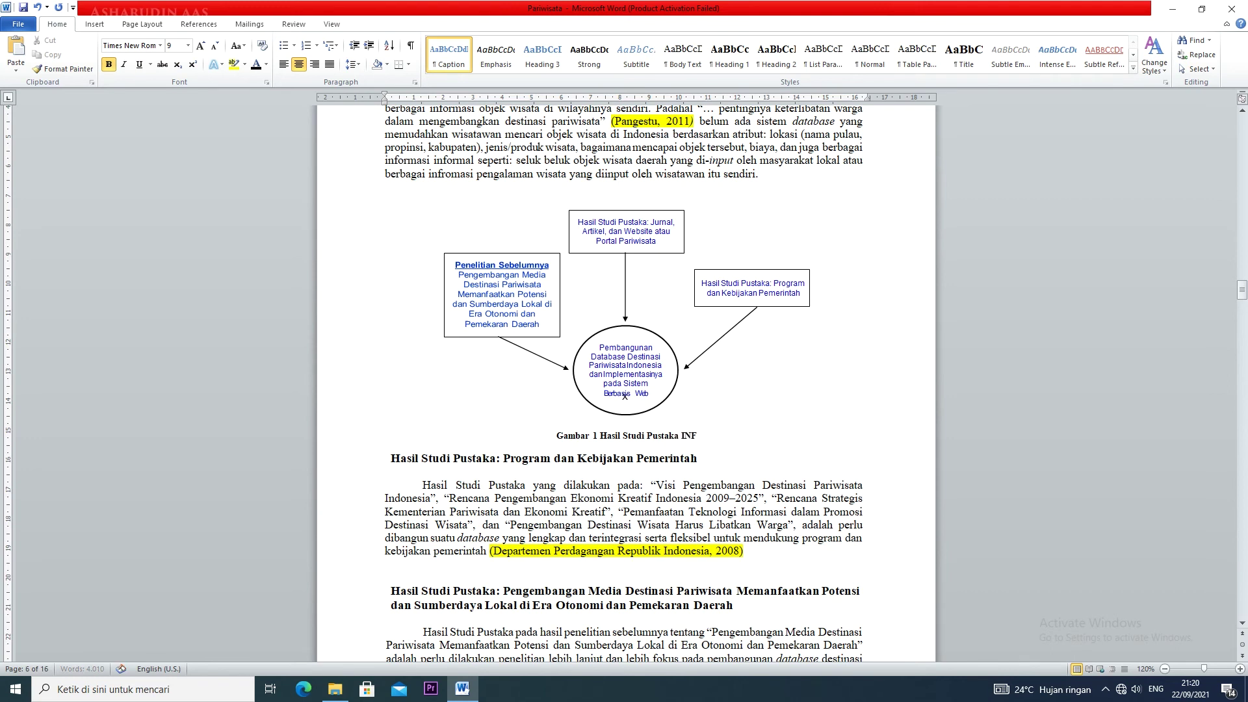
pyautogui.write('n')
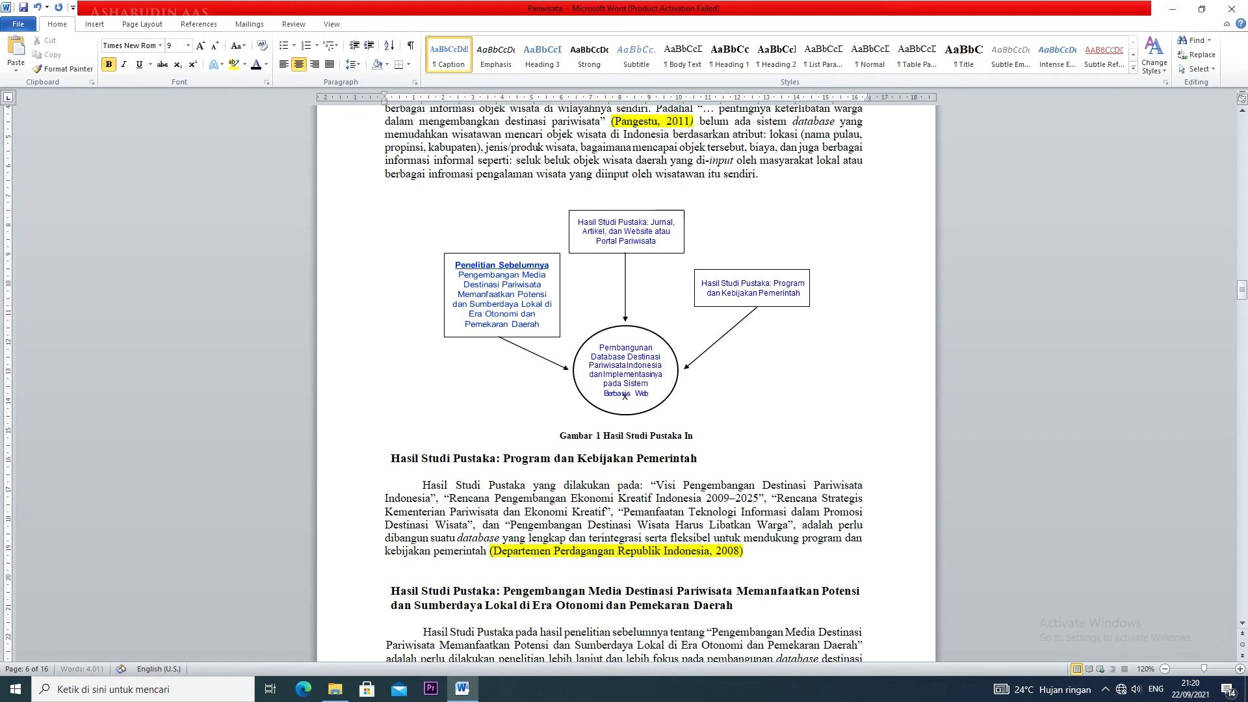
pyautogui.write('donesia')
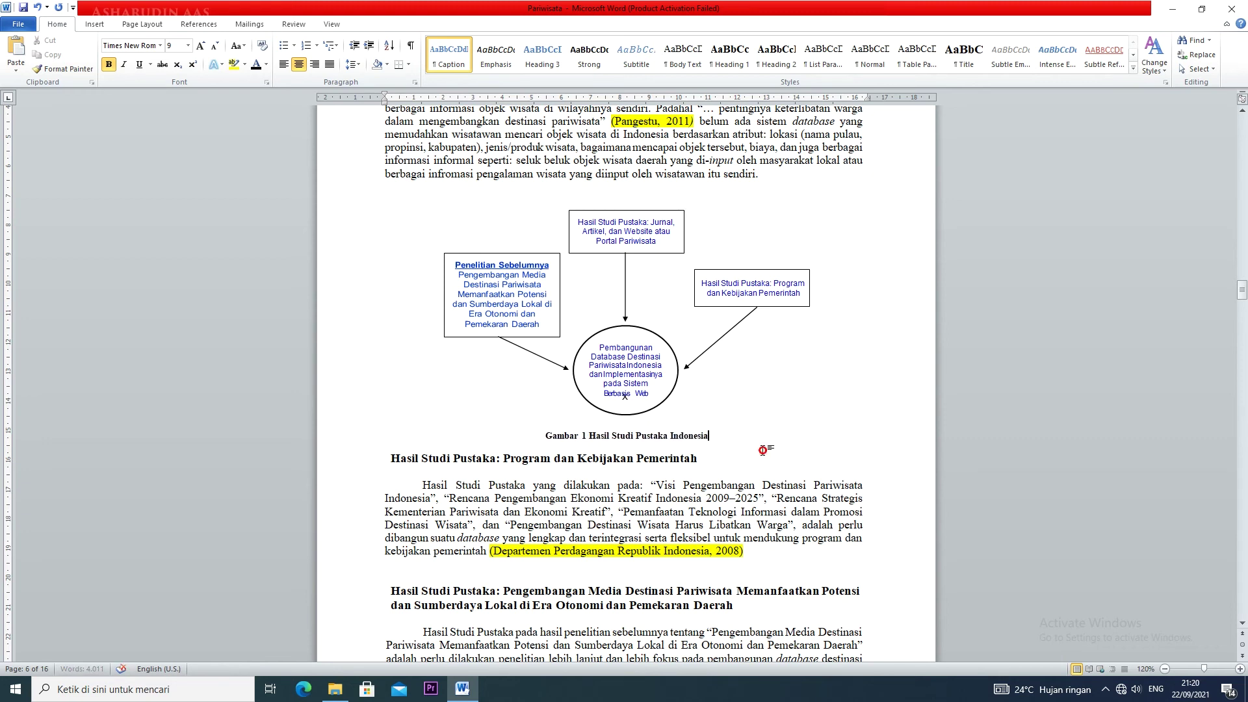
# Step: Update the entire DAFTAR GAMBAR list, including its caption texts, and check the Gambar 1 entry
pyautogui.scroll(15, 763, 450)
pyautogui.scroll(20, 763, 450)
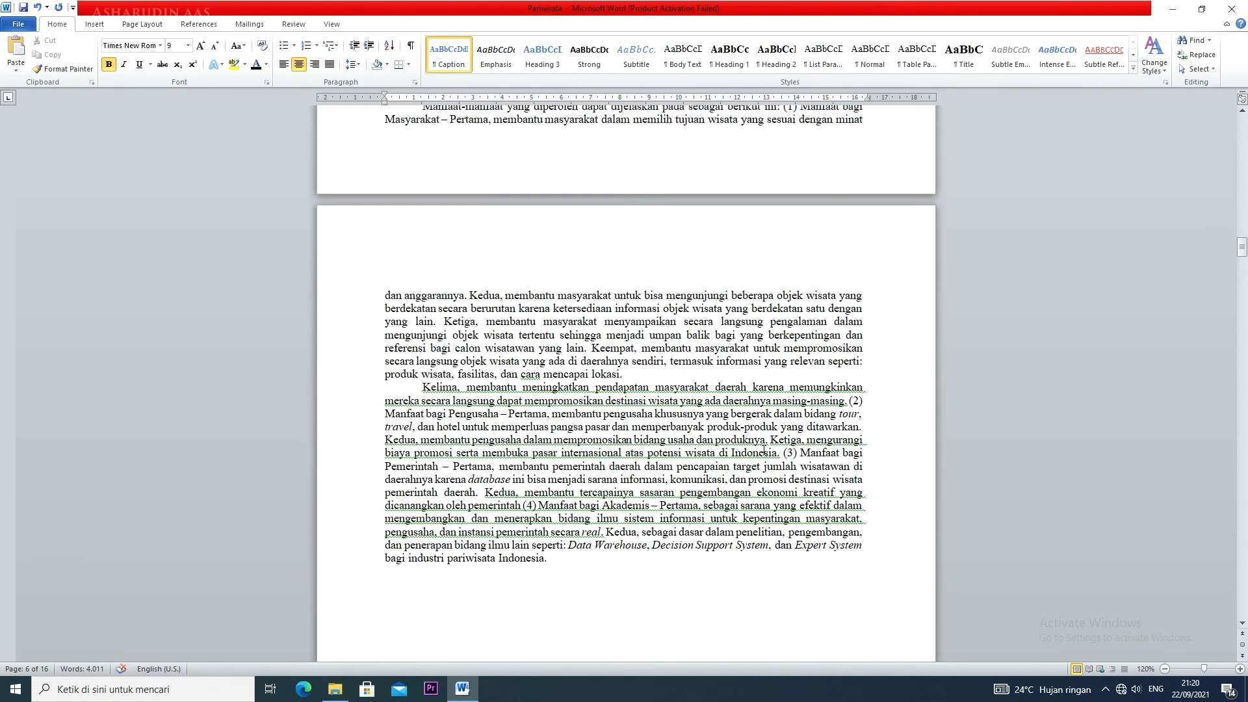
pyautogui.scroll(1, 763, 449)
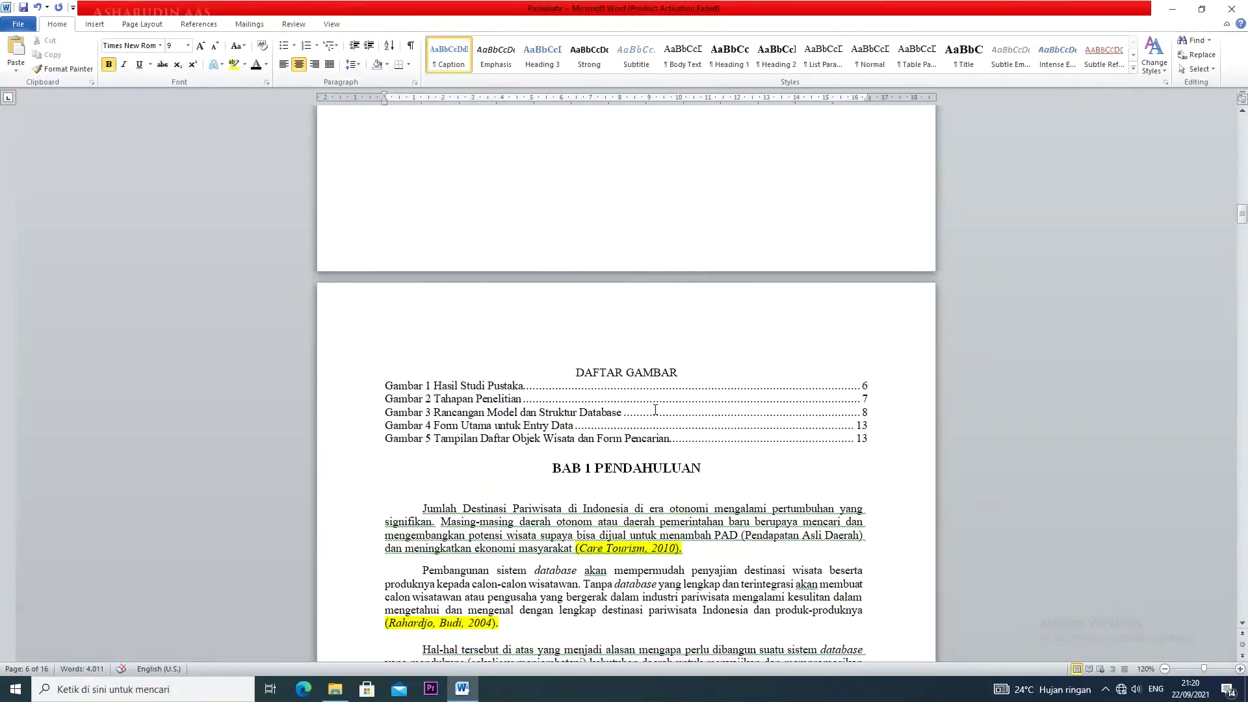
pyautogui.click(645, 396)
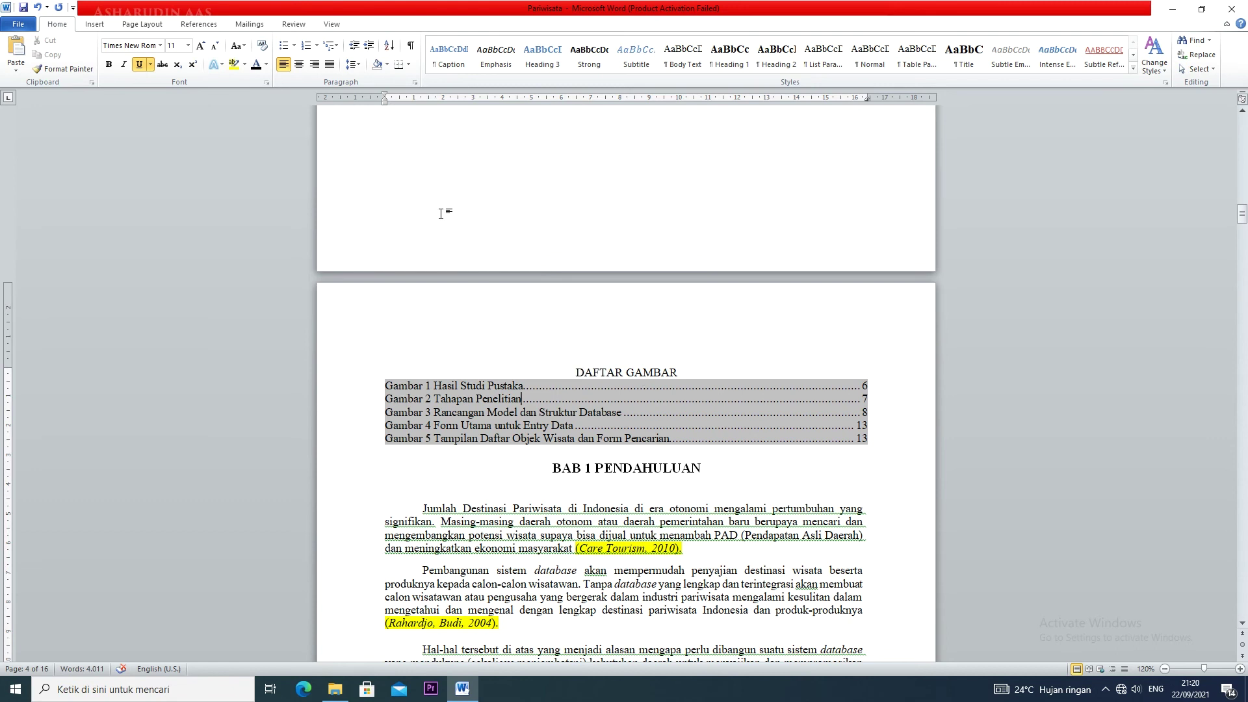
pyautogui.click(215, 25)
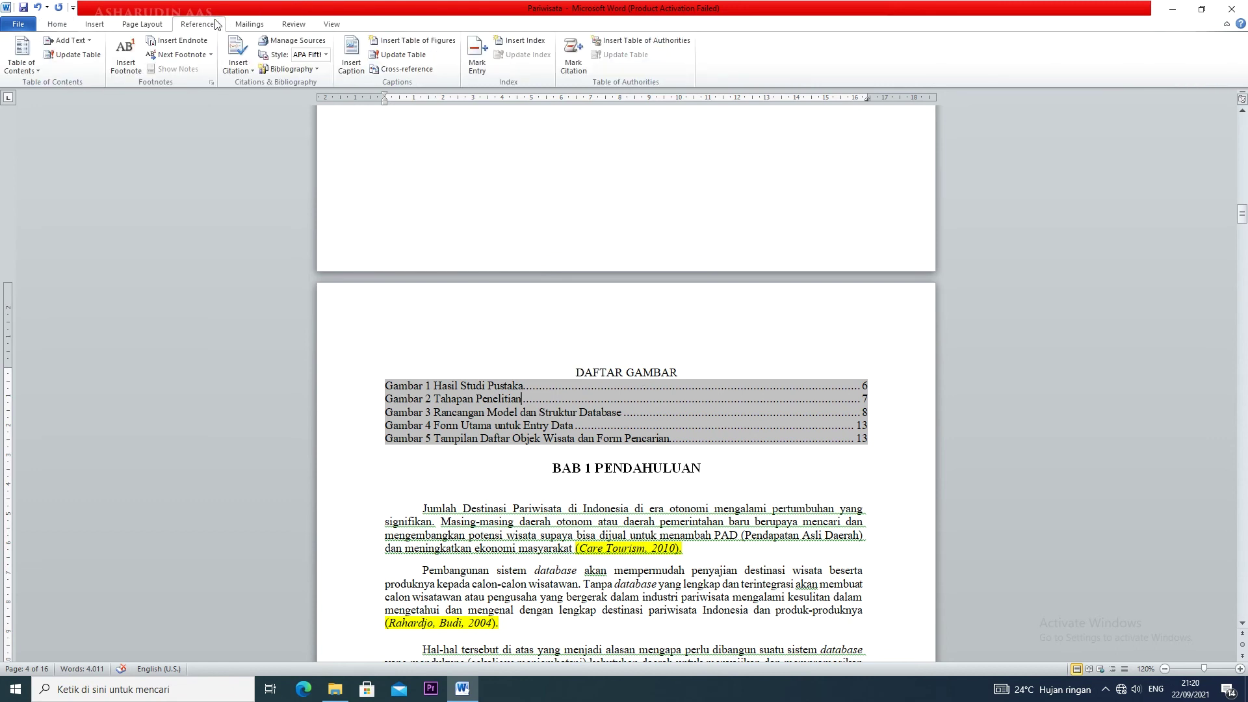
pyautogui.click(425, 58)
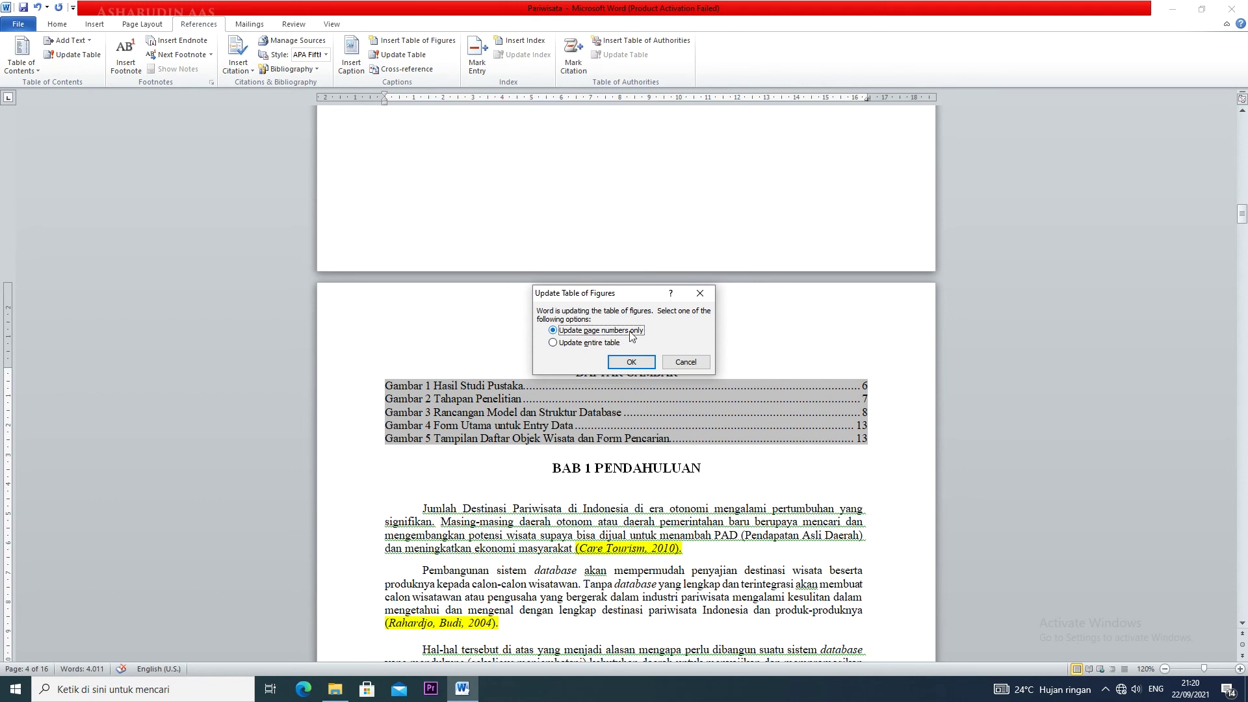
pyautogui.click(553, 342)
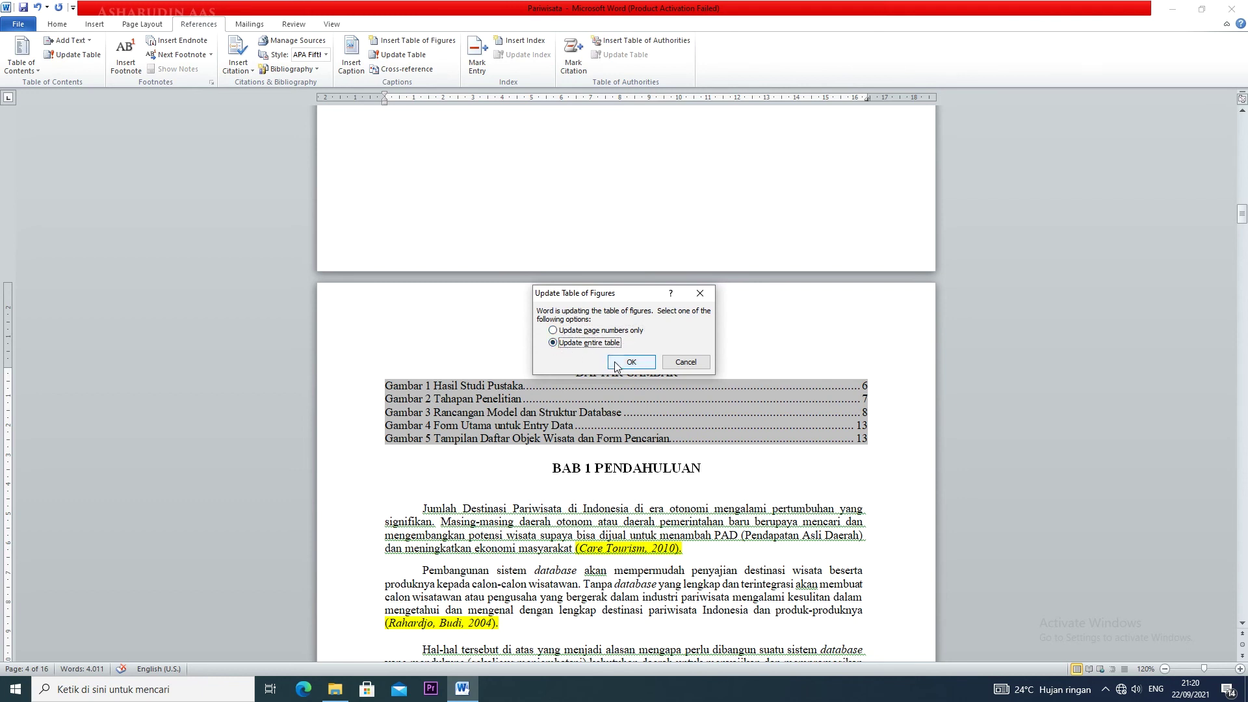
pyautogui.click(630, 362)
pyautogui.click(730, 365)
pyautogui.moveTo(524, 385); pyautogui.dragTo(572, 385)
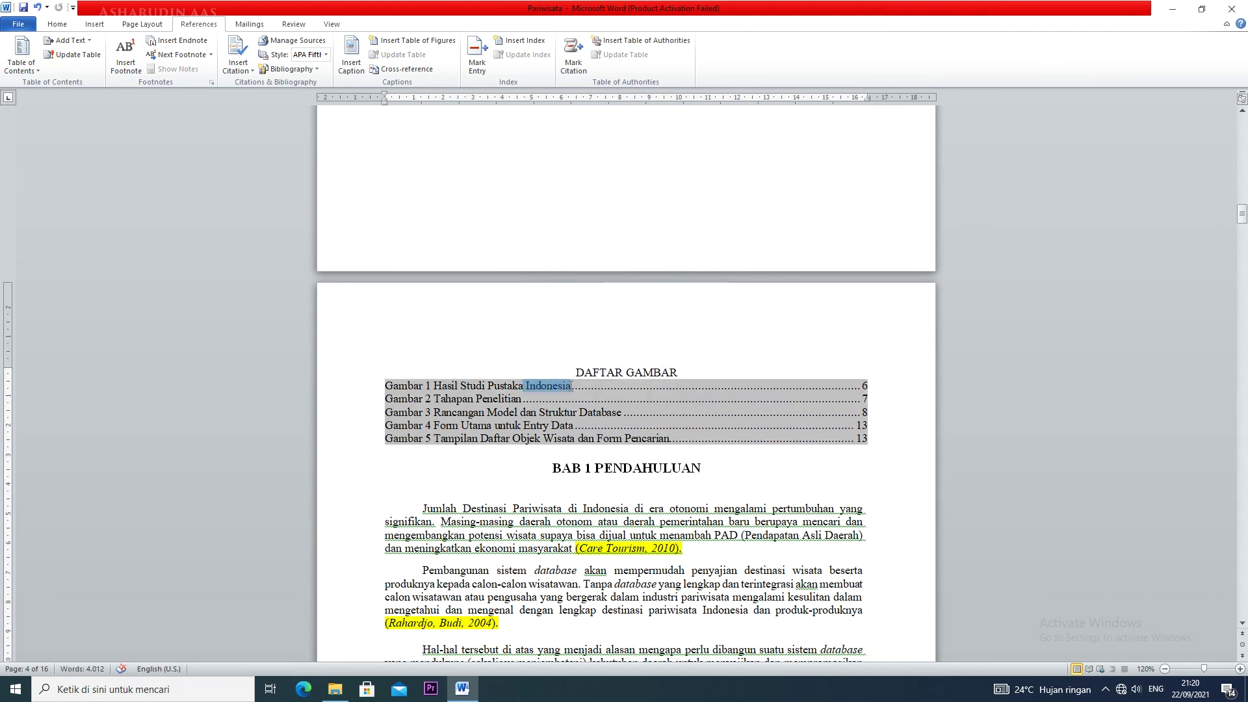
pyautogui.click(777, 479)
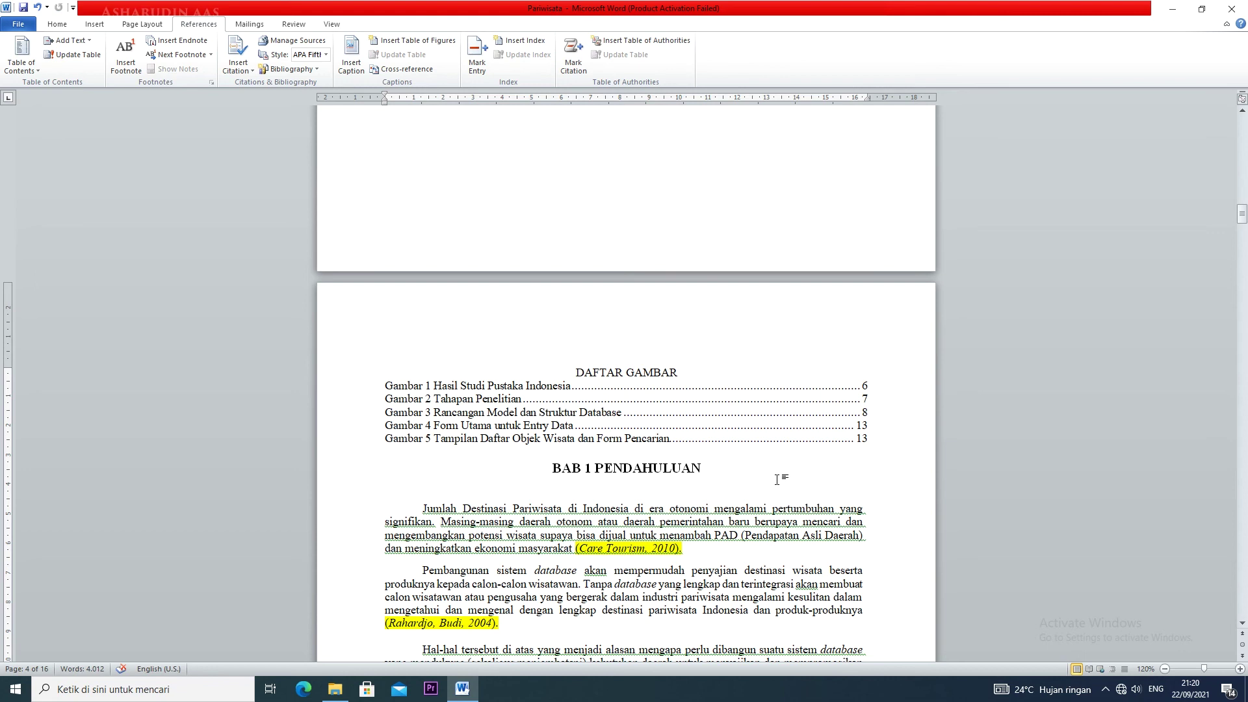
# Step: Insert blank lines between the DAFTAR GAMBAR list and the BAB 1 PENDAHULUAN heading until the heading starts on a new page
pyautogui.scroll(-7, 777, 480)
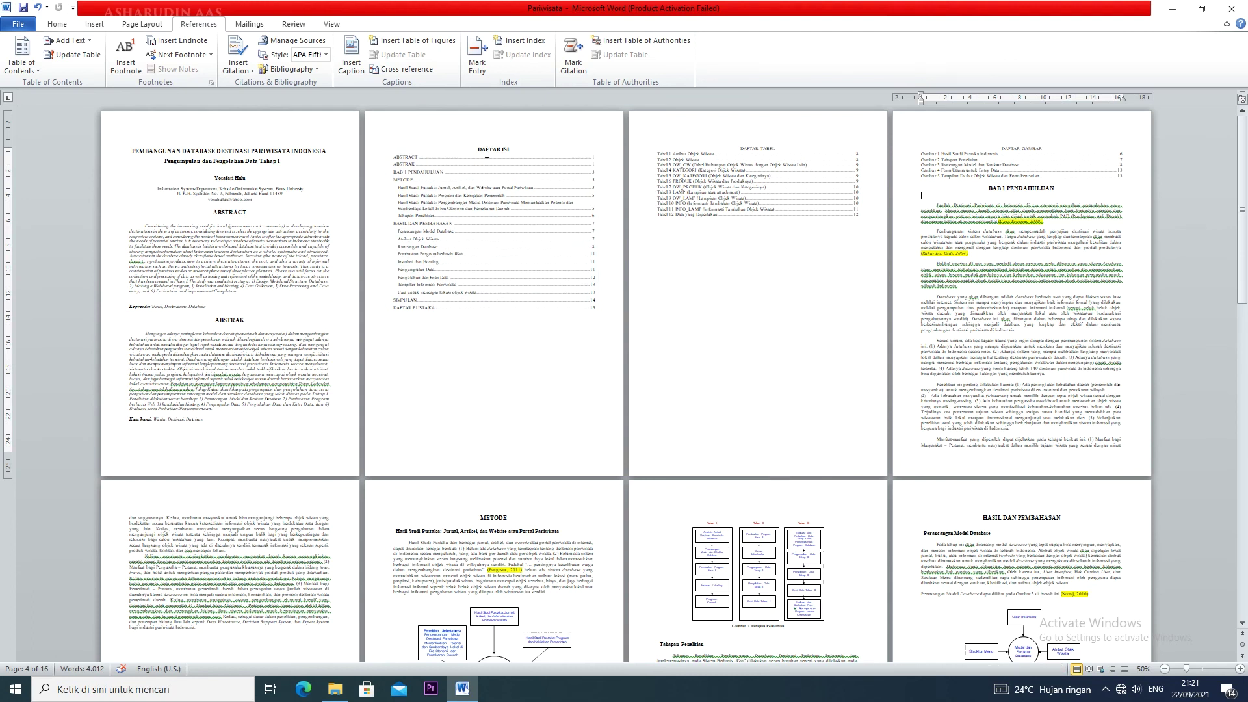
pyautogui.click(519, 155)
pyautogui.click(987, 190)
pyautogui.press('Return')
pyautogui.press('Return')
pyautogui.press('Return')
pyautogui.press('Return')
pyautogui.press('Return')
pyautogui.press('Return')
pyautogui.press('Return')
pyautogui.press('Return')
pyautogui.press('Return')
pyautogui.press('Return')
pyautogui.press('Return')
pyautogui.press('Return')
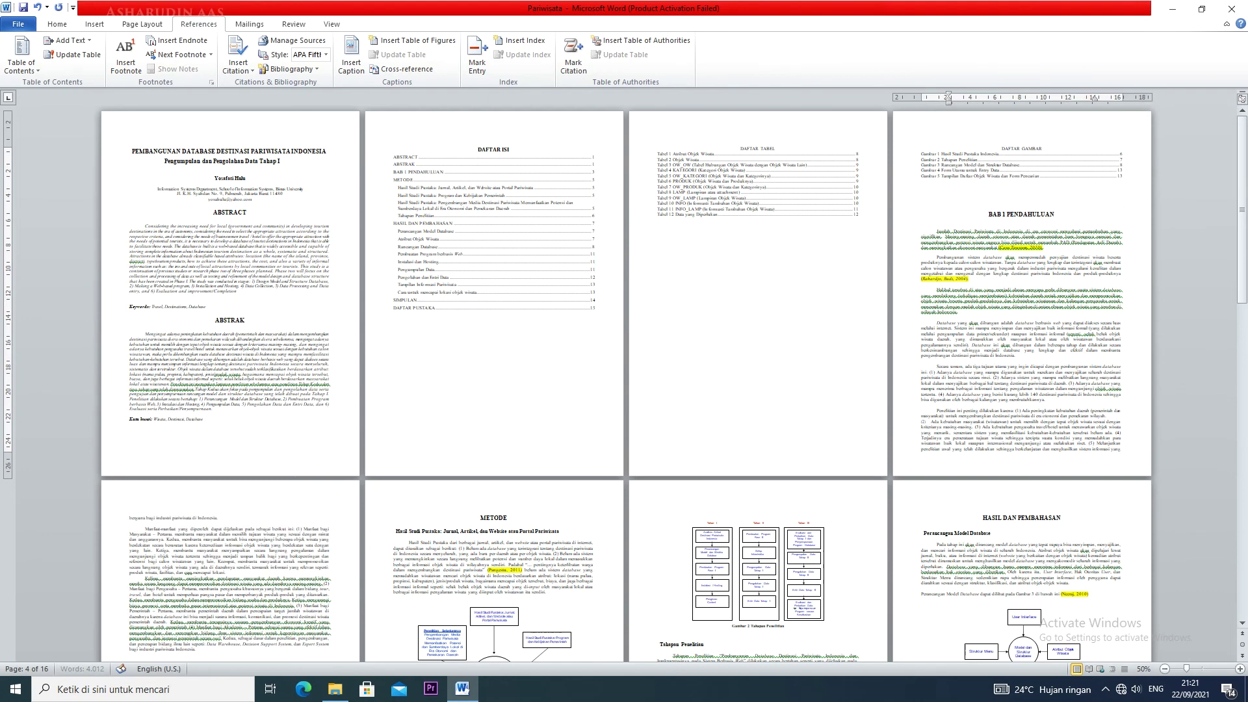
pyautogui.press('Return')
pyautogui.press('Return')
pyautogui.press('Return')
pyautogui.press('Return')
pyautogui.press('Return')
pyautogui.press('Return')
pyautogui.press('Return')
pyautogui.press('Return')
pyautogui.press('Return')
pyautogui.press('Return')
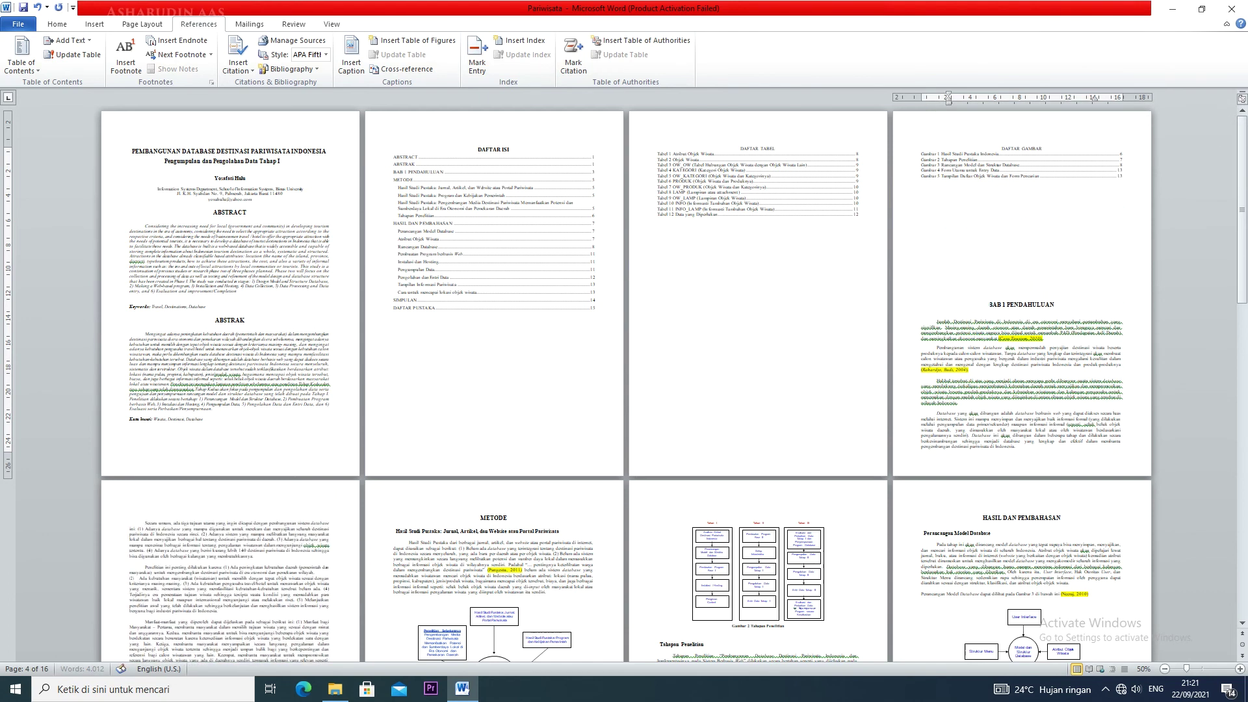
pyautogui.press('Return')
pyautogui.press('Return')
pyautogui.press('Return')
pyautogui.press('Return')
pyautogui.press('Return')
pyautogui.press('Return')
pyautogui.press('Return')
pyautogui.press('Return')
pyautogui.press('Return')
pyautogui.press('Return')
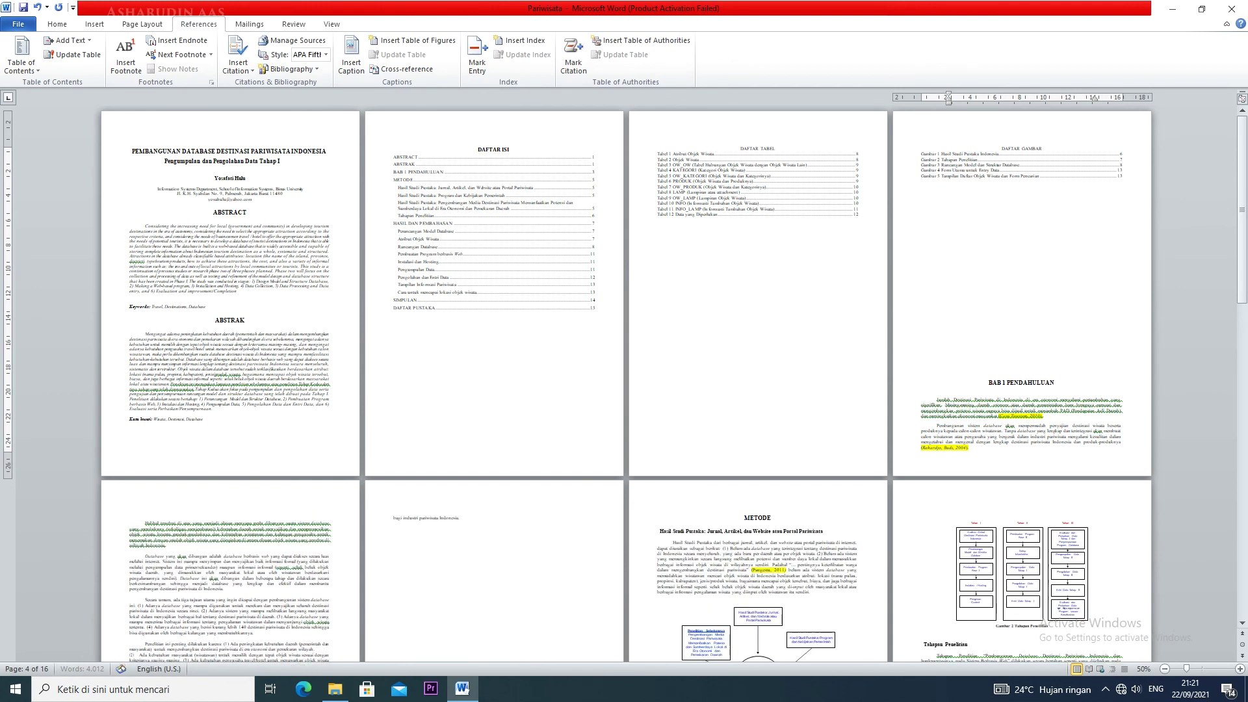
pyautogui.press('Return')
pyautogui.press('Return')
pyautogui.press('Return')
pyautogui.press('Return')
pyautogui.press('Return')
pyautogui.press('Return')
pyautogui.press('Return')
pyautogui.press('Return')
pyautogui.press('Return')
pyautogui.press('Return')
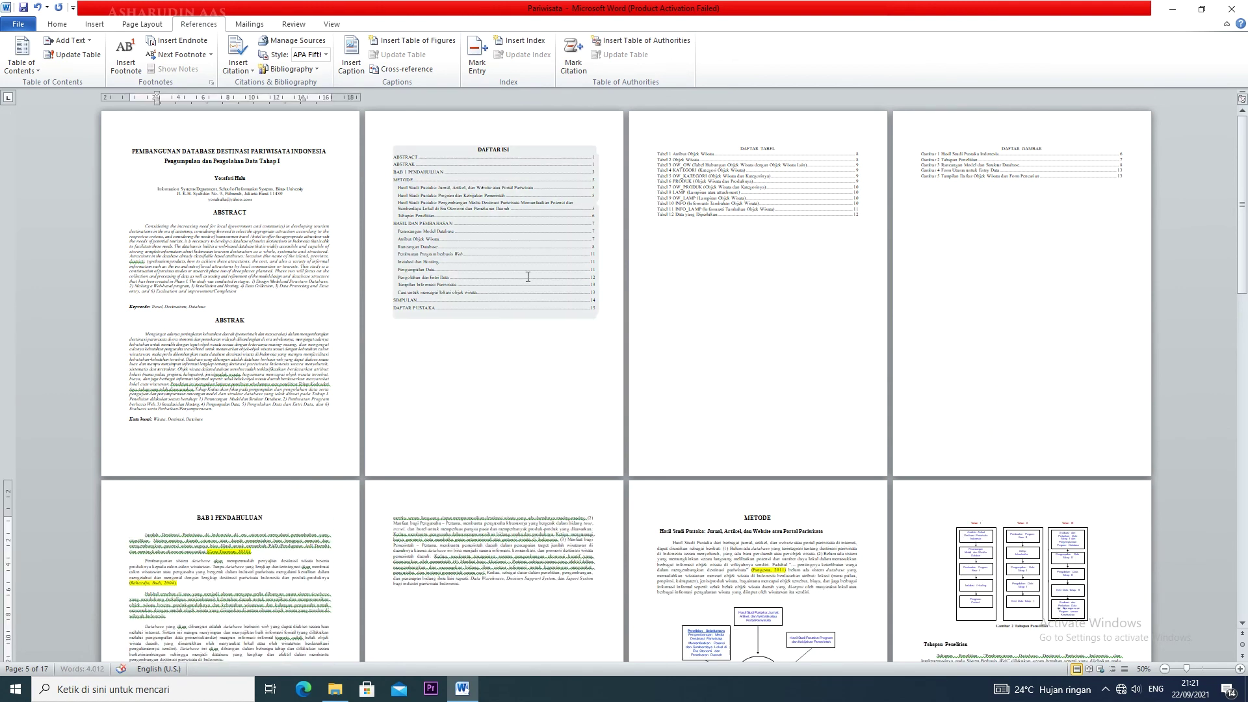
# Step: Apply the Normal style to the DAFTAR PUSTAKA heading on the last page and centre it
pyautogui.keyDown('ctrl'); pyautogui.scroll(3, 474, 340); pyautogui.keyUp('ctrl')
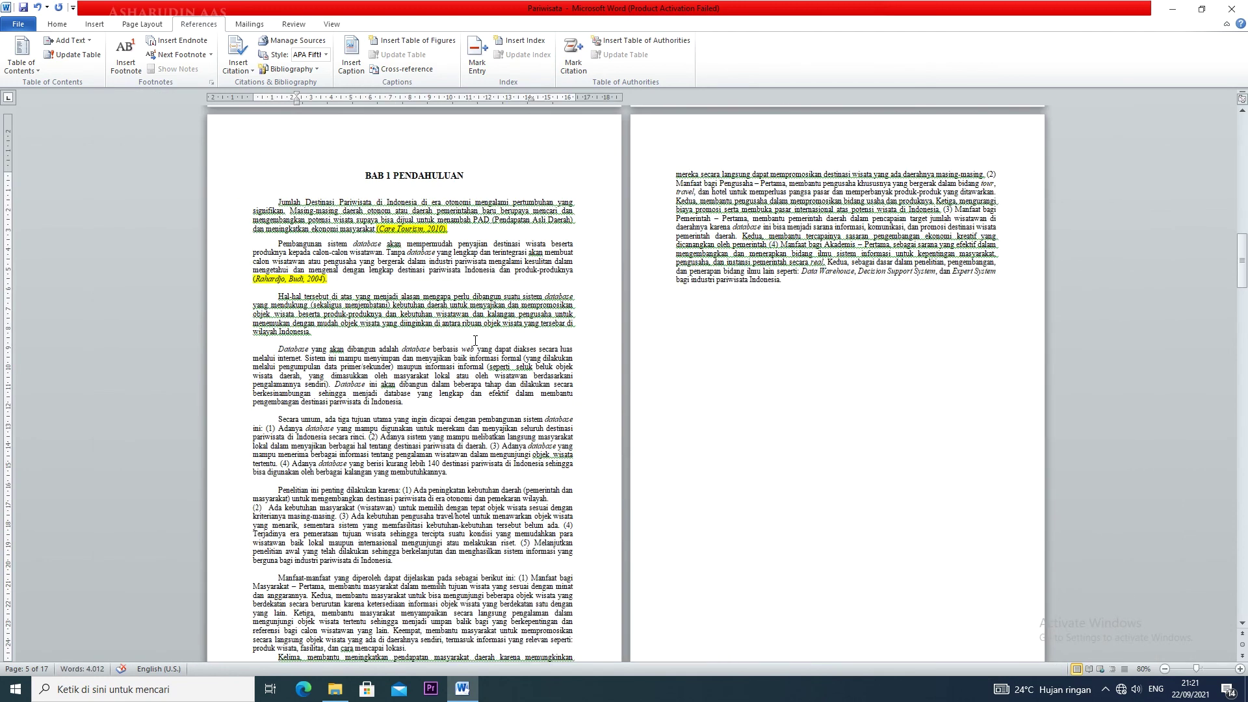
pyautogui.scroll(20, 475, 340)
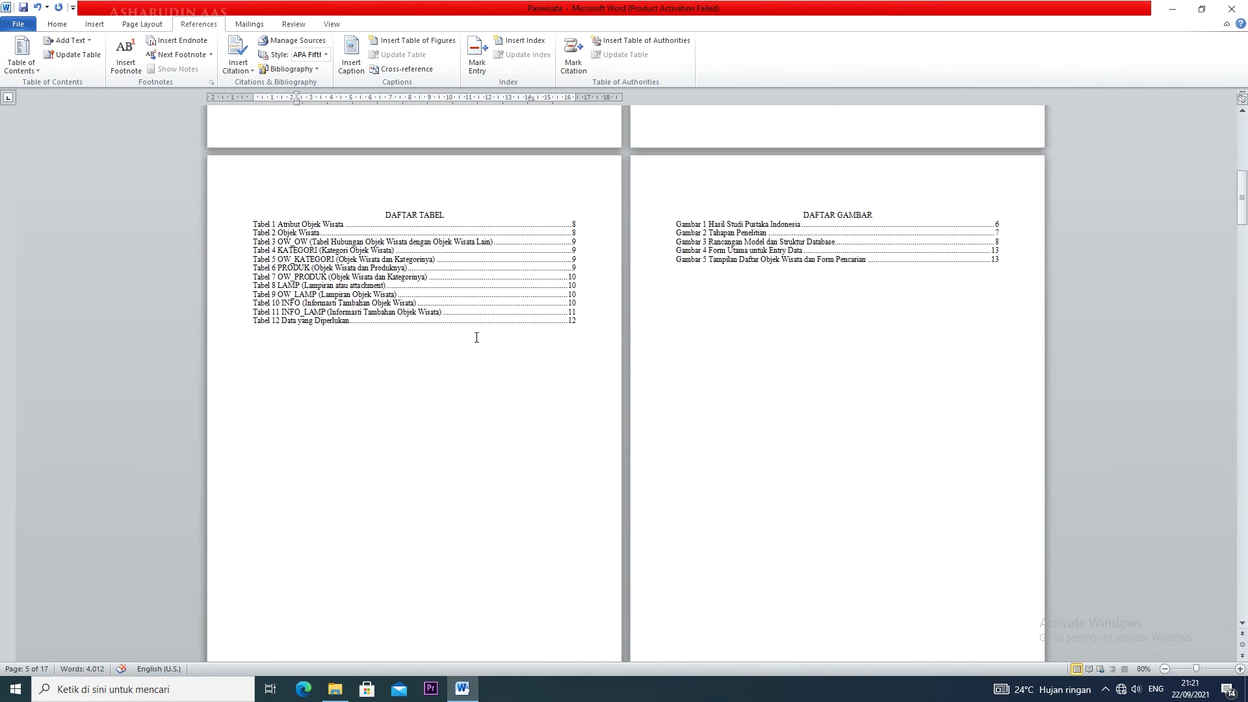
pyautogui.scroll(5, 476, 336)
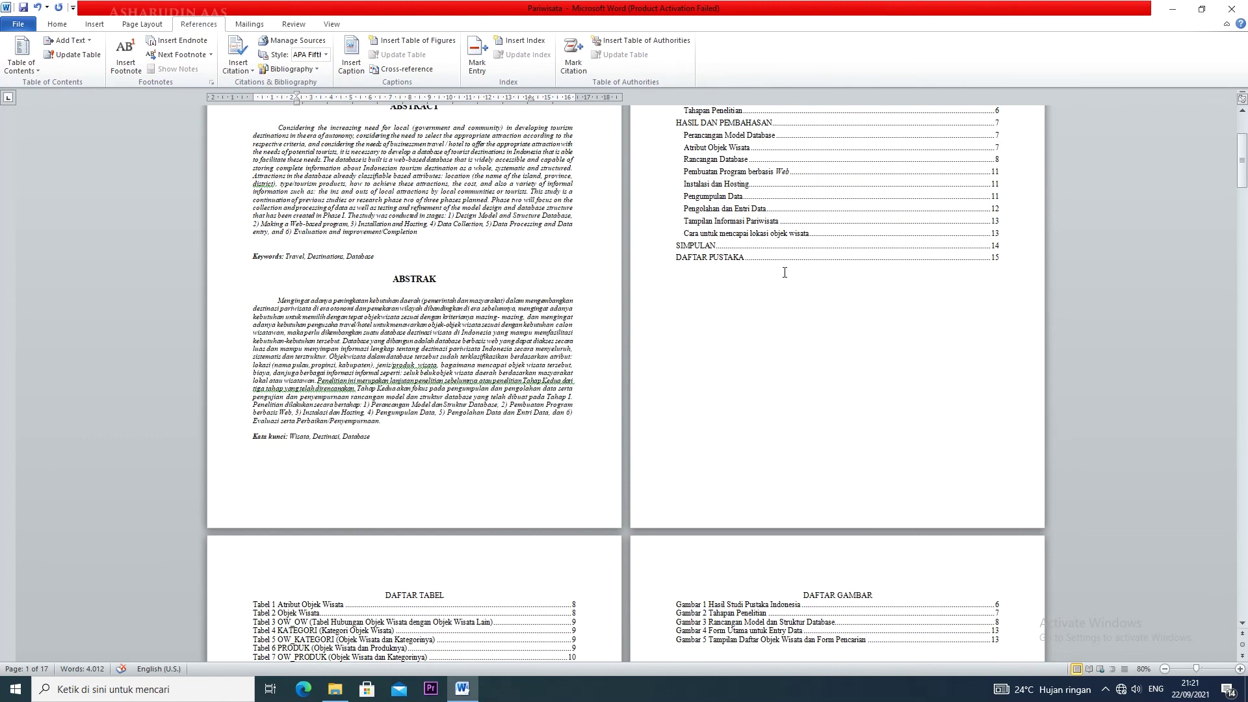
pyautogui.click(690, 255)
pyautogui.moveTo(1244, 207); pyautogui.dragTo(1246, 559)
pyautogui.scroll(-15, 1079, 448)
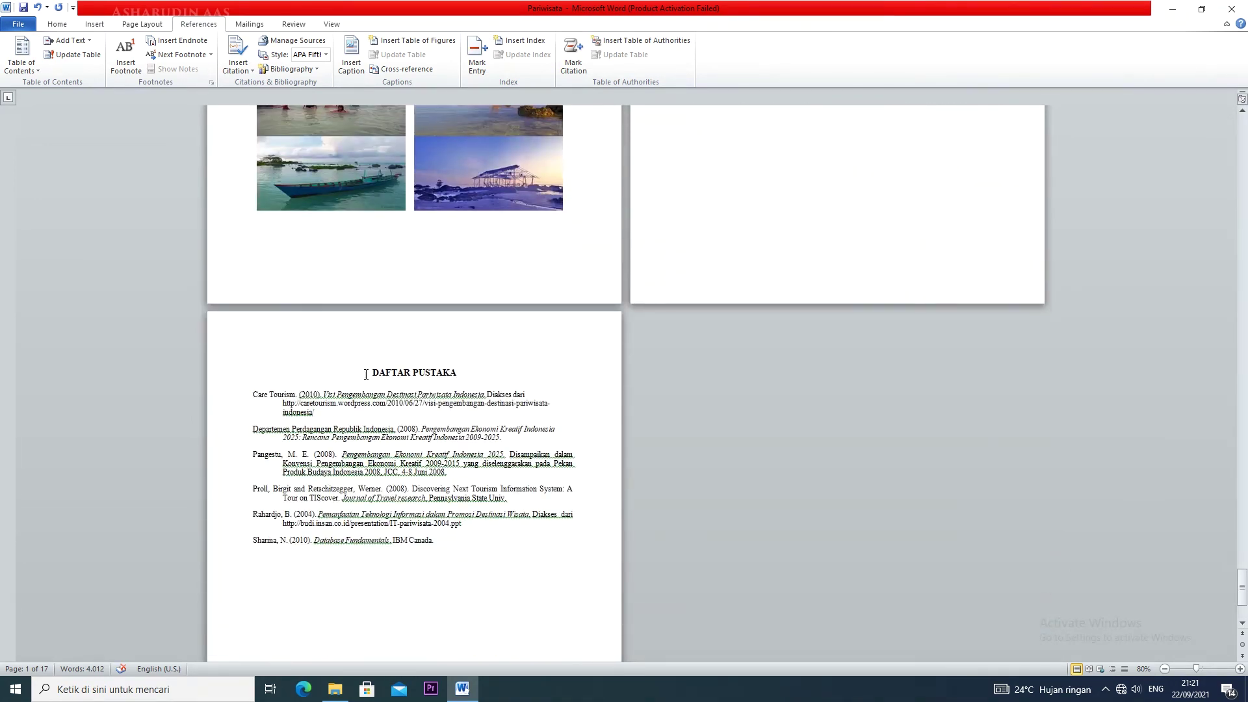
pyautogui.tripleClick(359, 377)
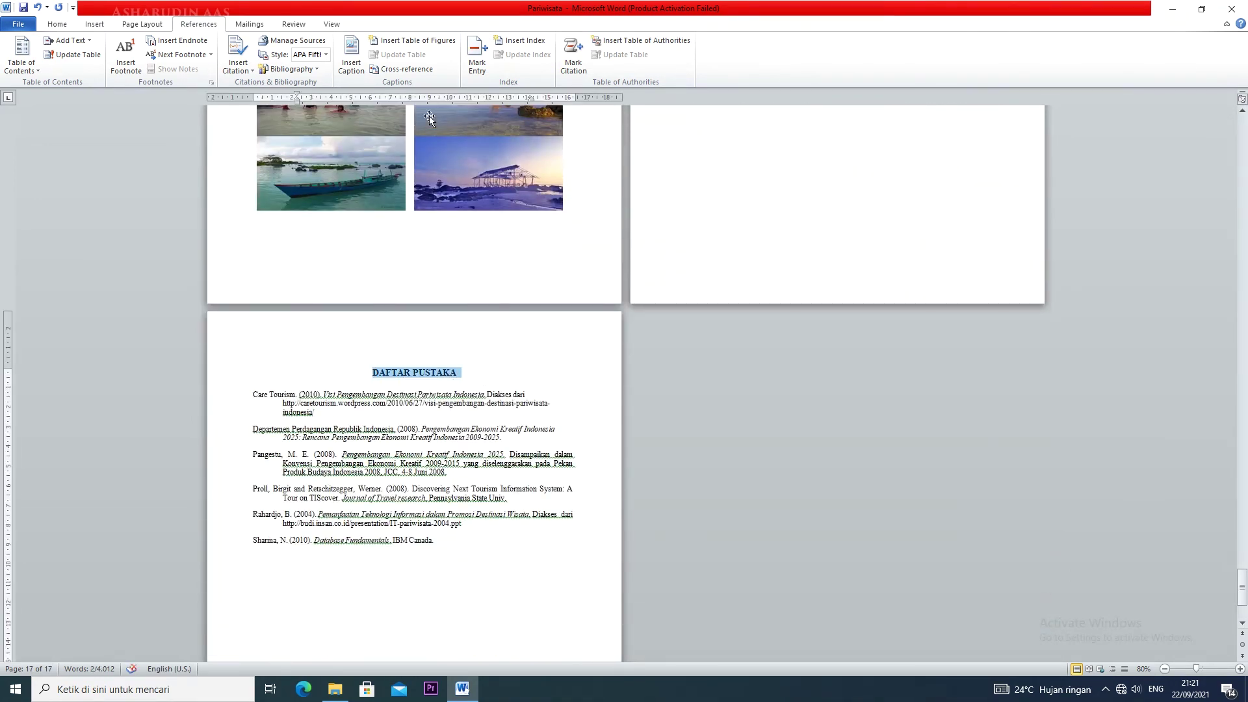
pyautogui.click(64, 25)
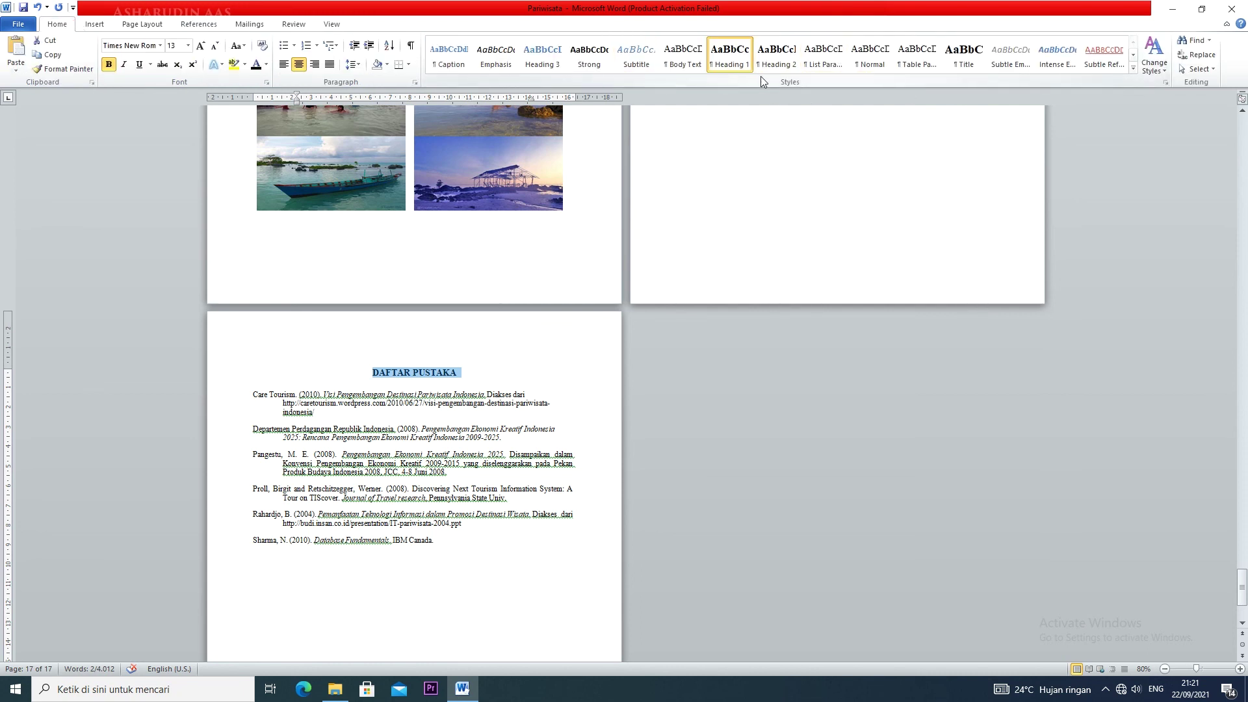
pyautogui.click(870, 53)
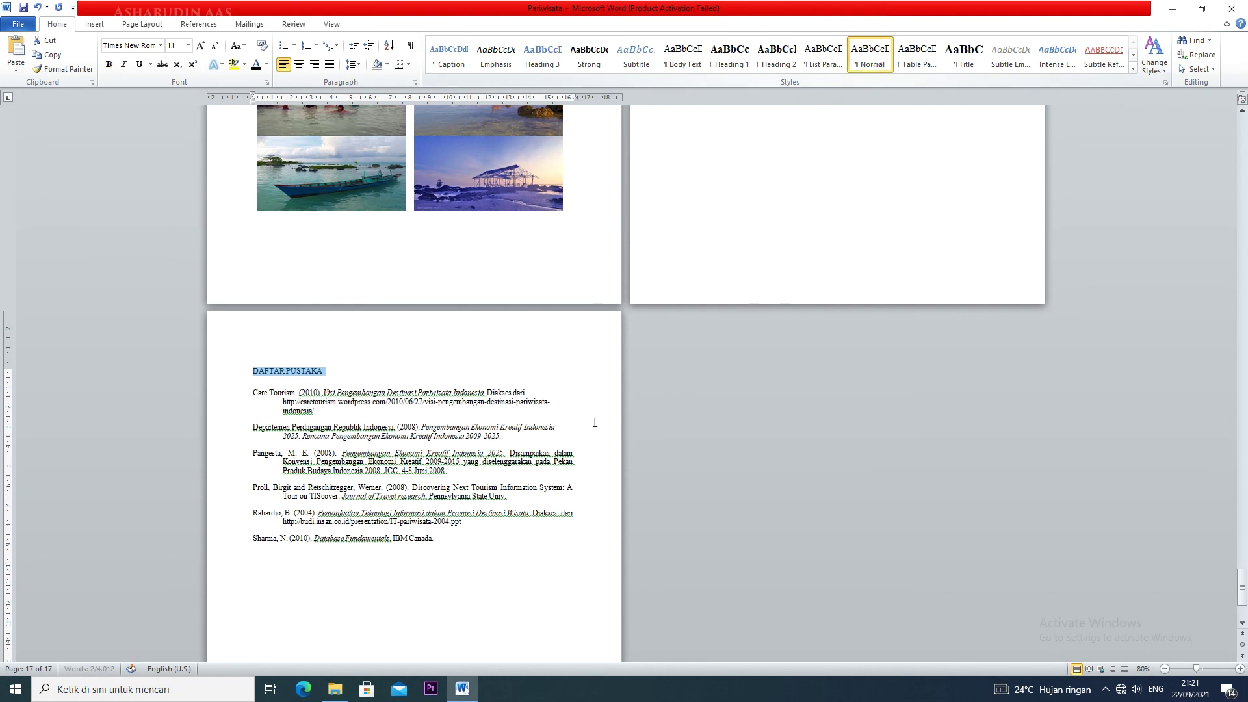
pyautogui.hotkey('ctrl', 'e')
pyautogui.click(325, 417)
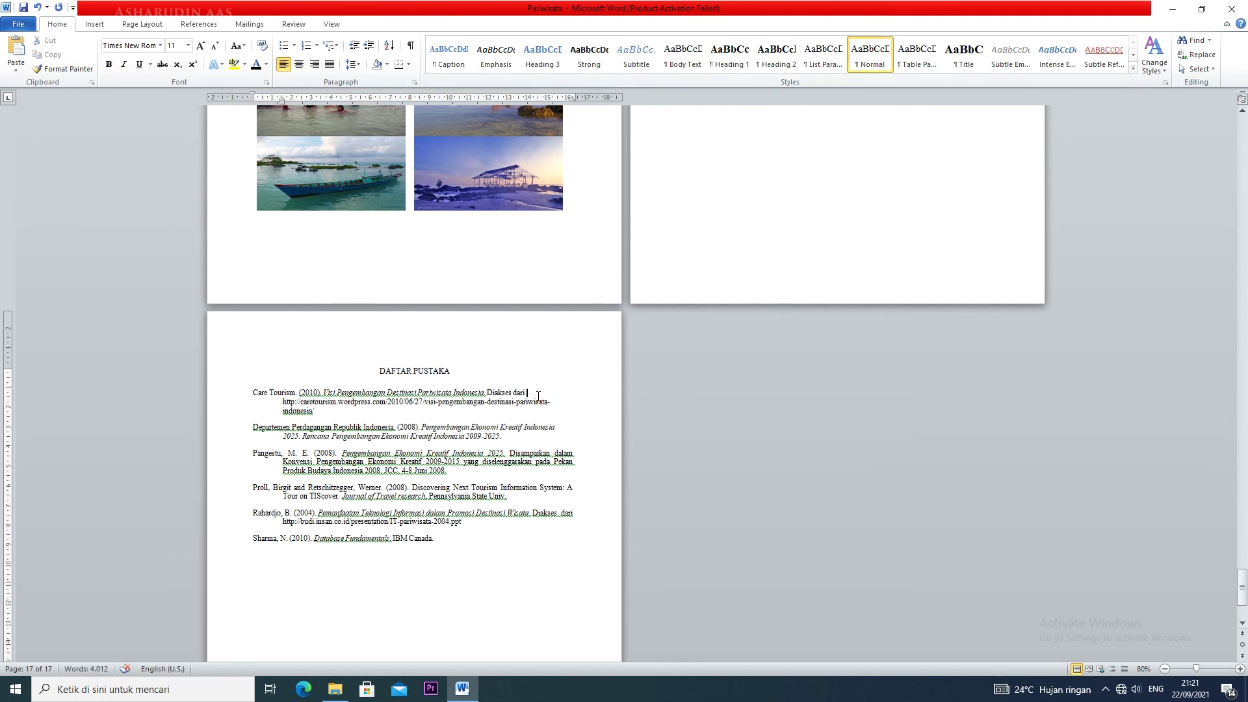
# Step: Update the entire DAFTAR ISI table of contents, both entries and page numbers
pyautogui.scroll(8, 537, 398)
pyautogui.moveTo(1241, 569); pyautogui.dragTo(1241, 143)
pyautogui.click(763, 446)
pyautogui.click(793, 305)
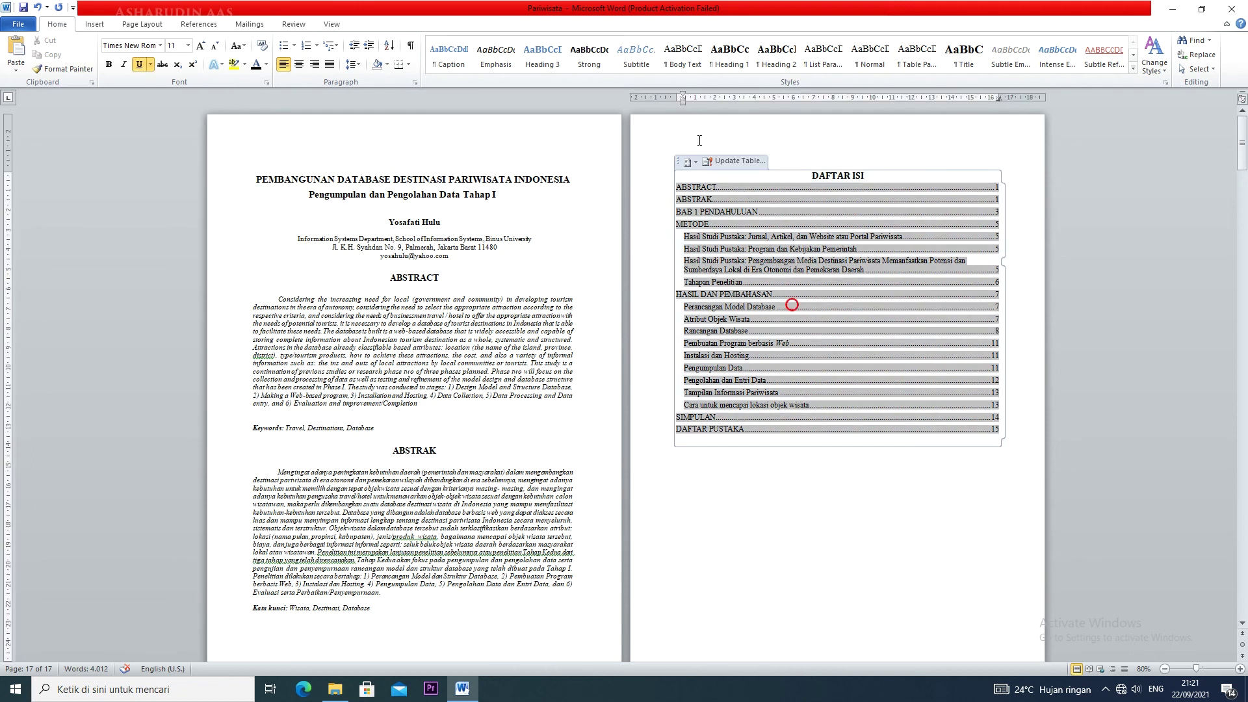
pyautogui.click(734, 161)
pyautogui.click(604, 344)
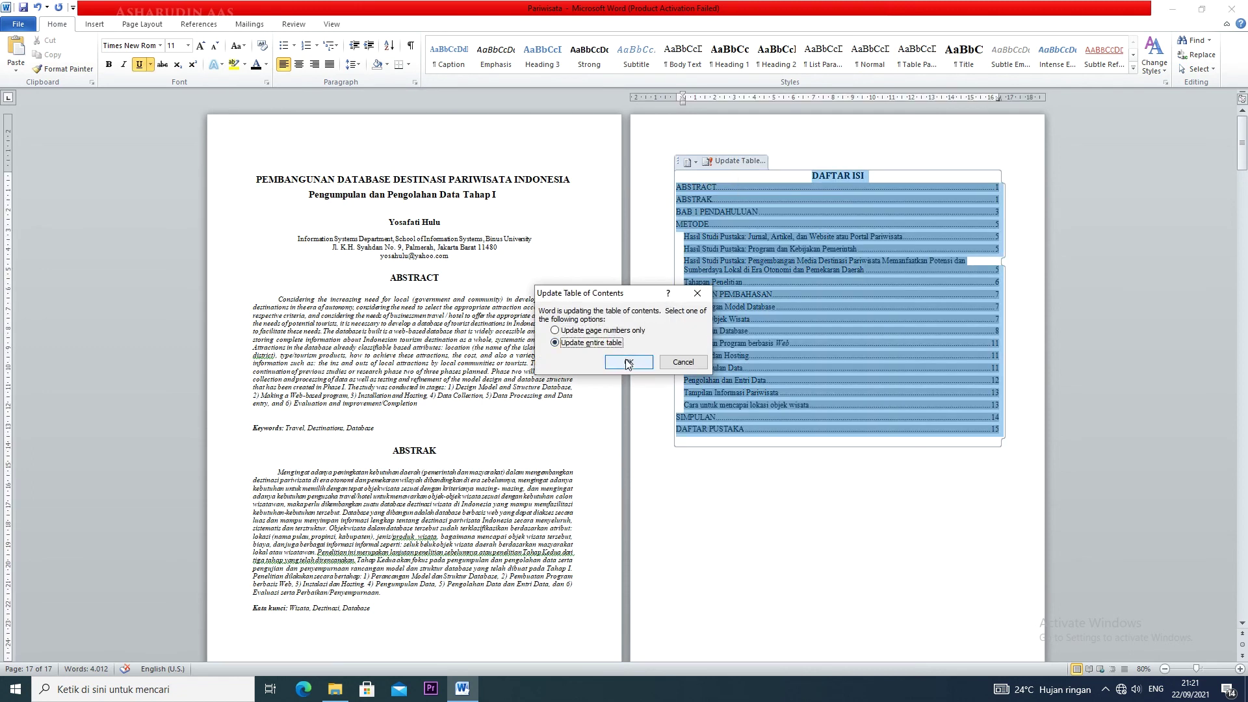
pyautogui.click(628, 362)
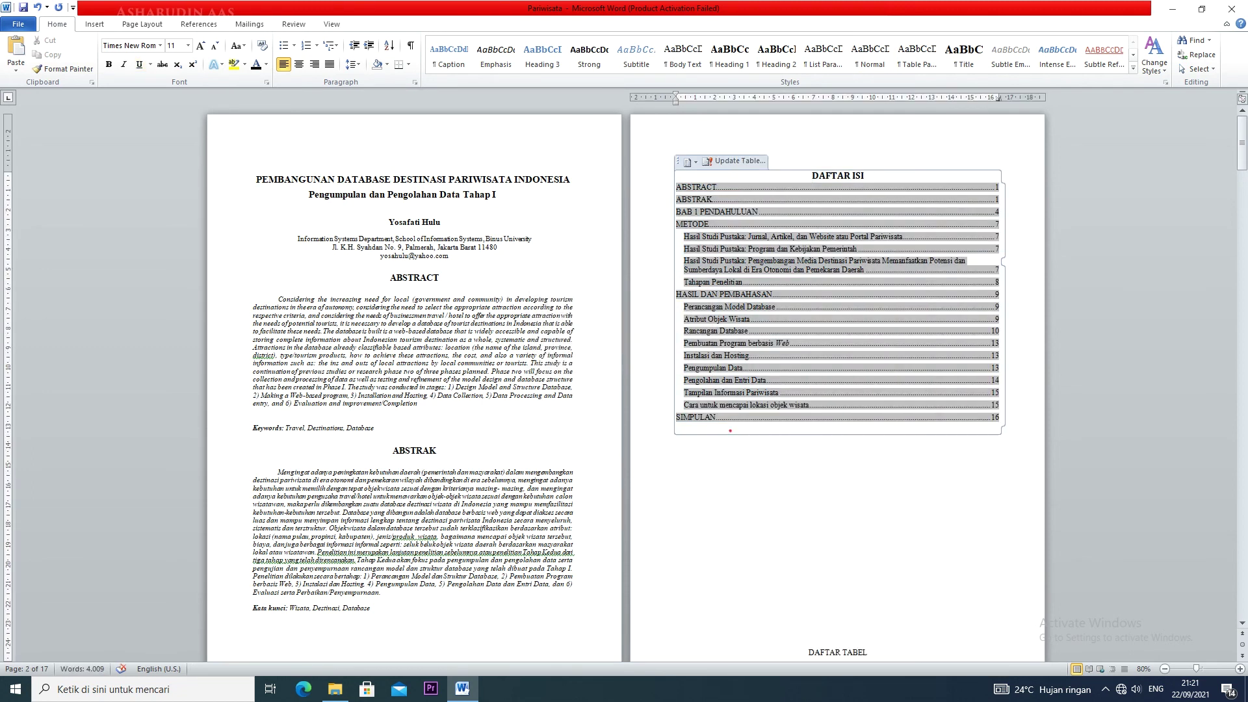
# Step: Write "DAFTAR PUSTAKA" manually on the line below the SIMPULAN entry in the table of contents
pyautogui.click(731, 431)
pyautogui.write('DFAT')
pyautogui.press('BackSpace')
pyautogui.press('BackSpace')
pyautogui.press('BackSpace')
pyautogui.press('BackSpace')
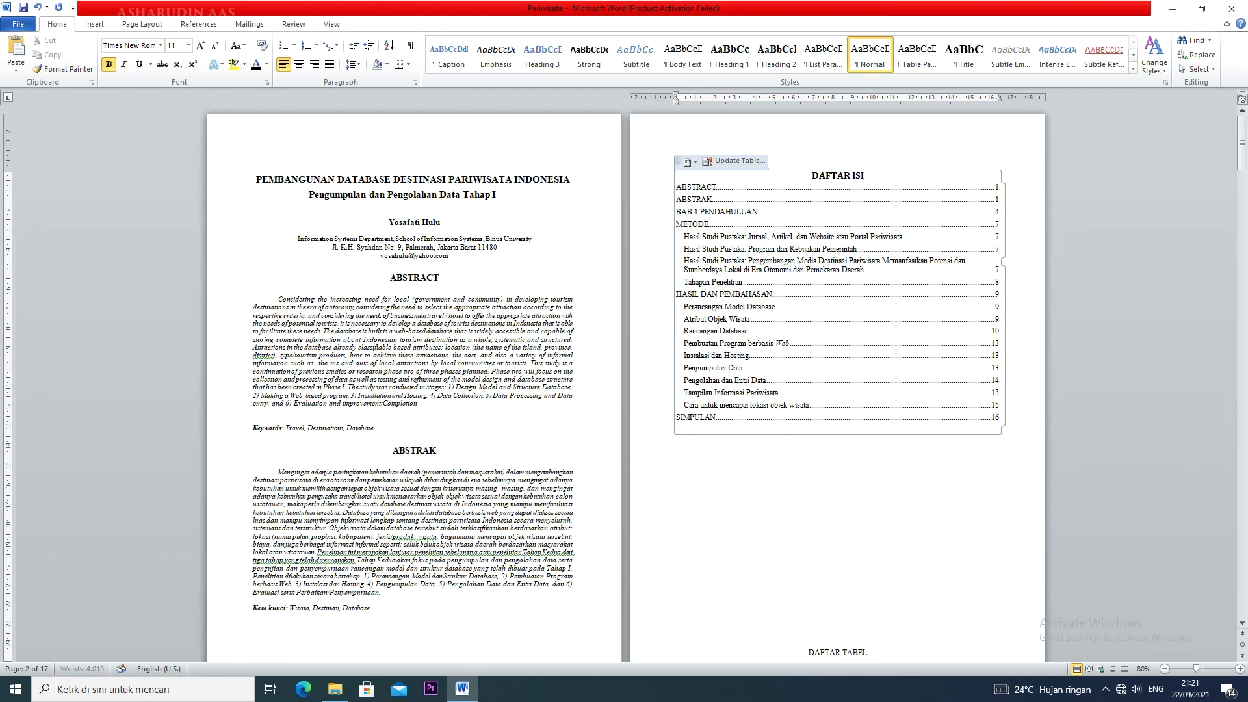
pyautogui.write('DAFTAR PUSTAKA')
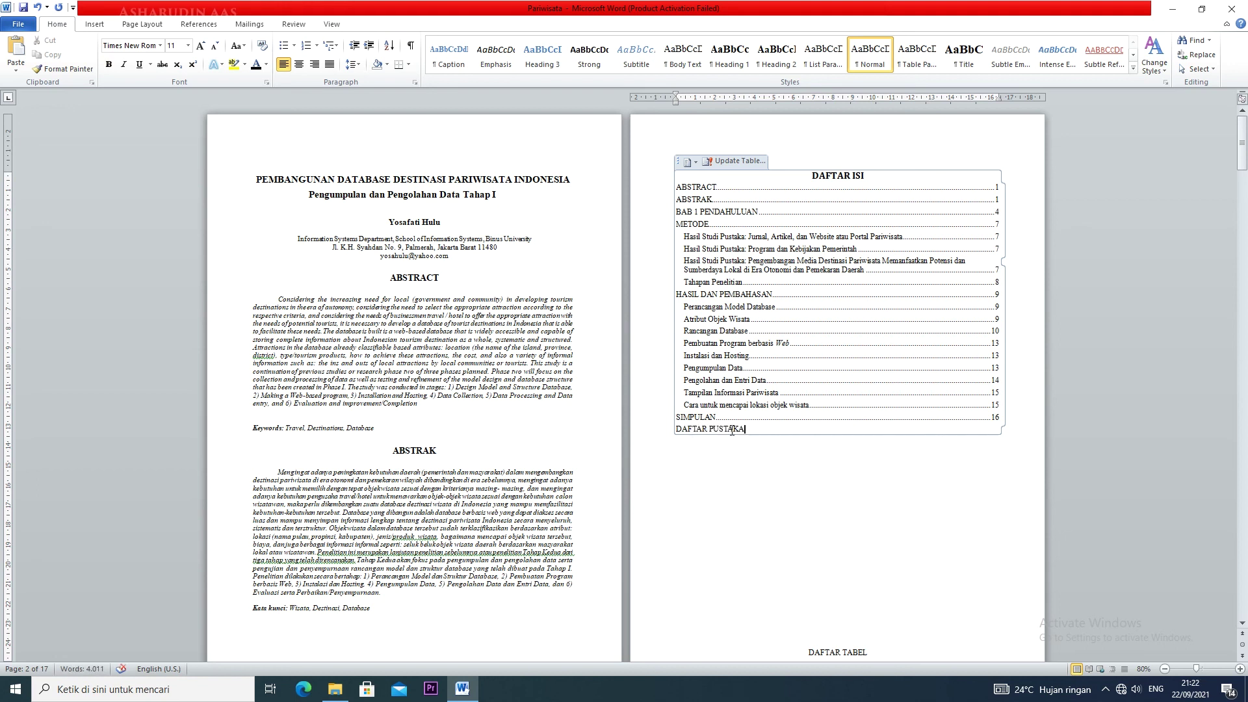
# Step: Insert blank lines below the table of contents to move the DAFTAR TABEL title onto the next page, and review the page layout
pyautogui.click(729, 466)
pyautogui.scroll(-3, 810, 465)
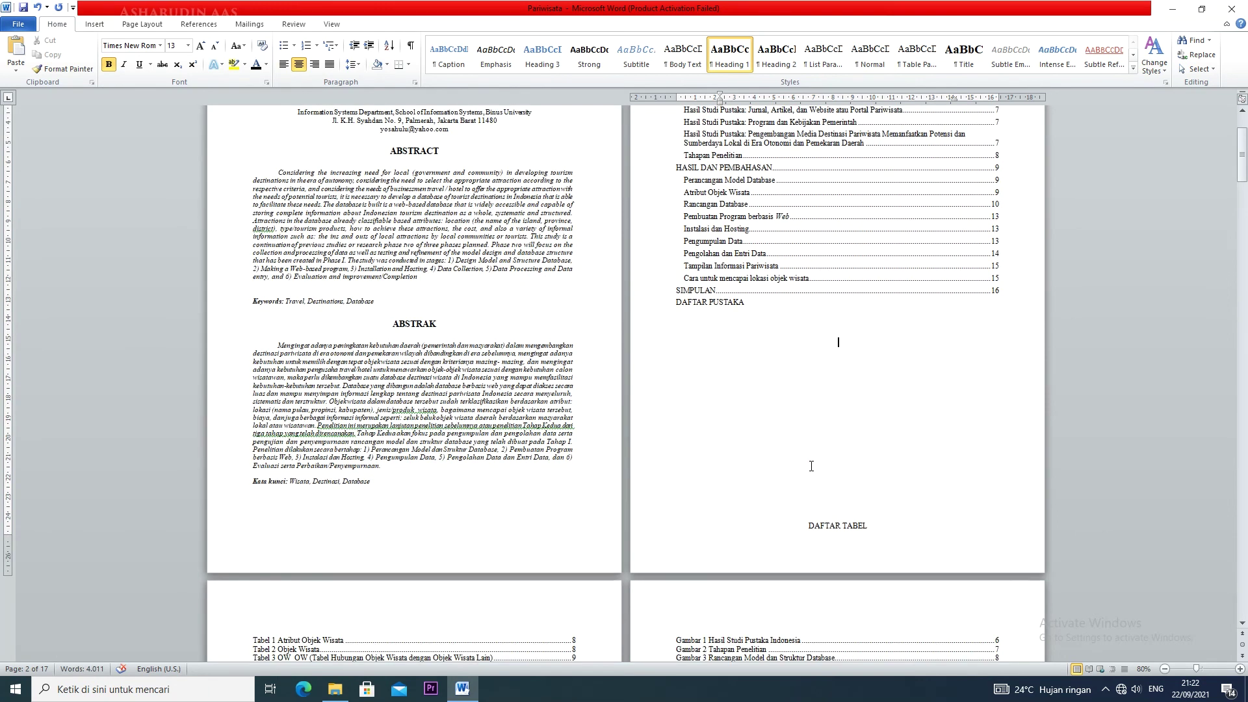
pyautogui.press('Return')
pyautogui.keyDown('ctrl'); pyautogui.scroll(-3, 813, 467); pyautogui.keyUp('ctrl')
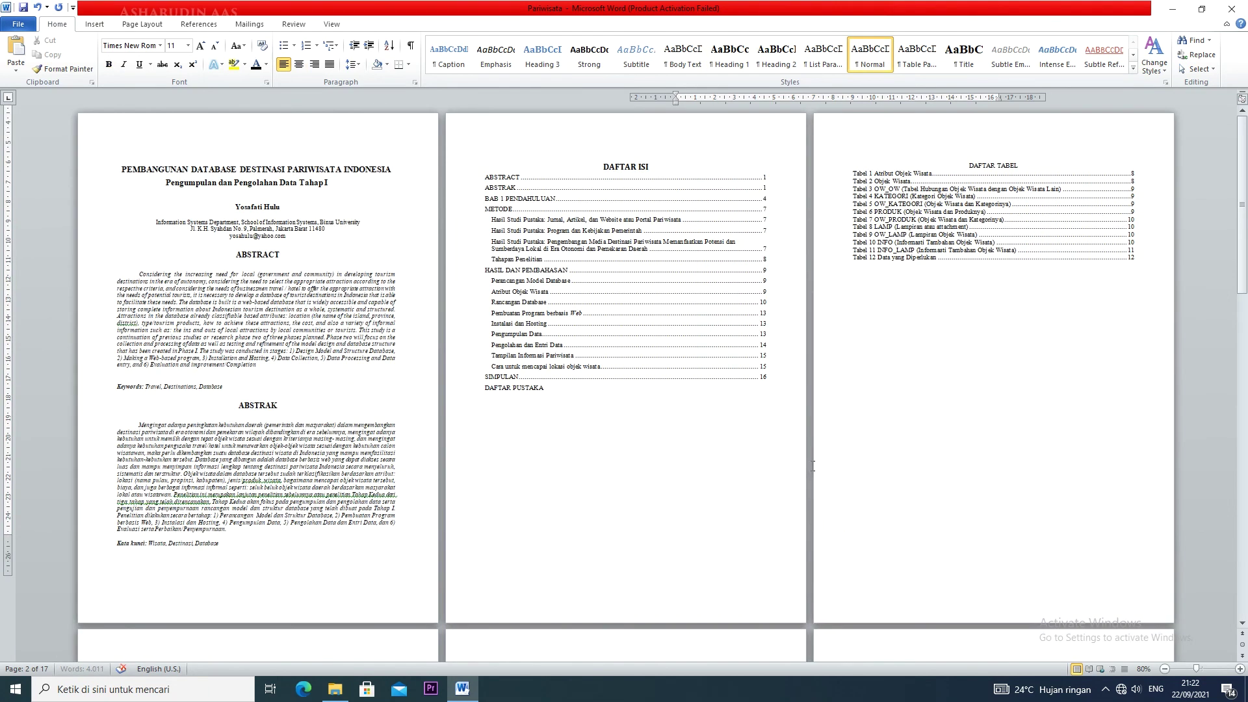
pyautogui.keyDown('ctrl'); pyautogui.scroll(1, 806, 471); pyautogui.keyUp('ctrl')
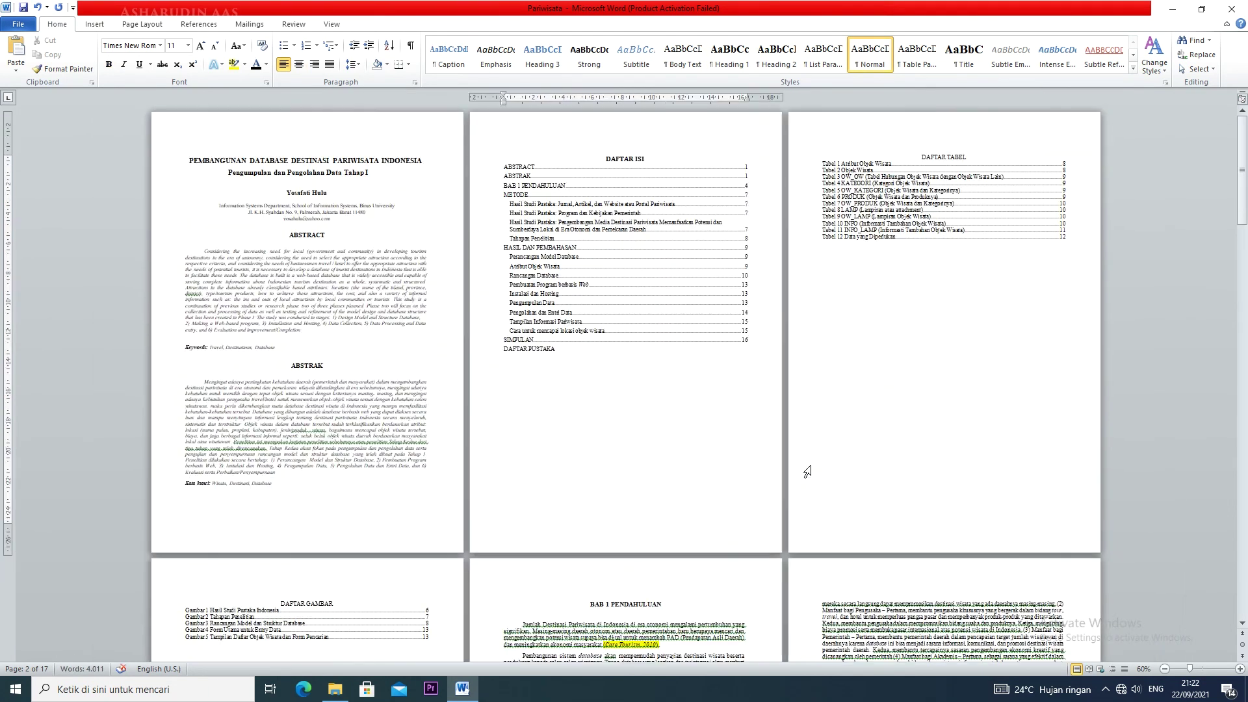
pyautogui.scroll(-1, 807, 472)
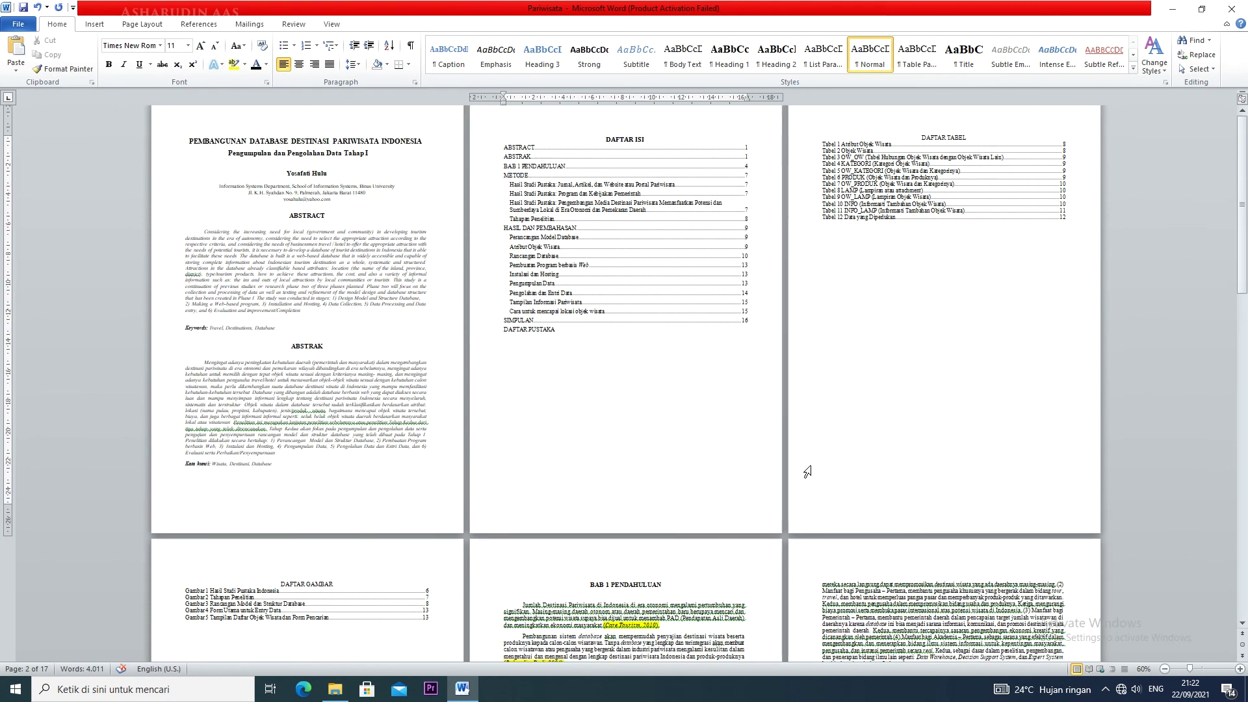
pyautogui.keyDown('ctrl'); pyautogui.scroll(-2, 807, 471); pyautogui.keyUp('ctrl')
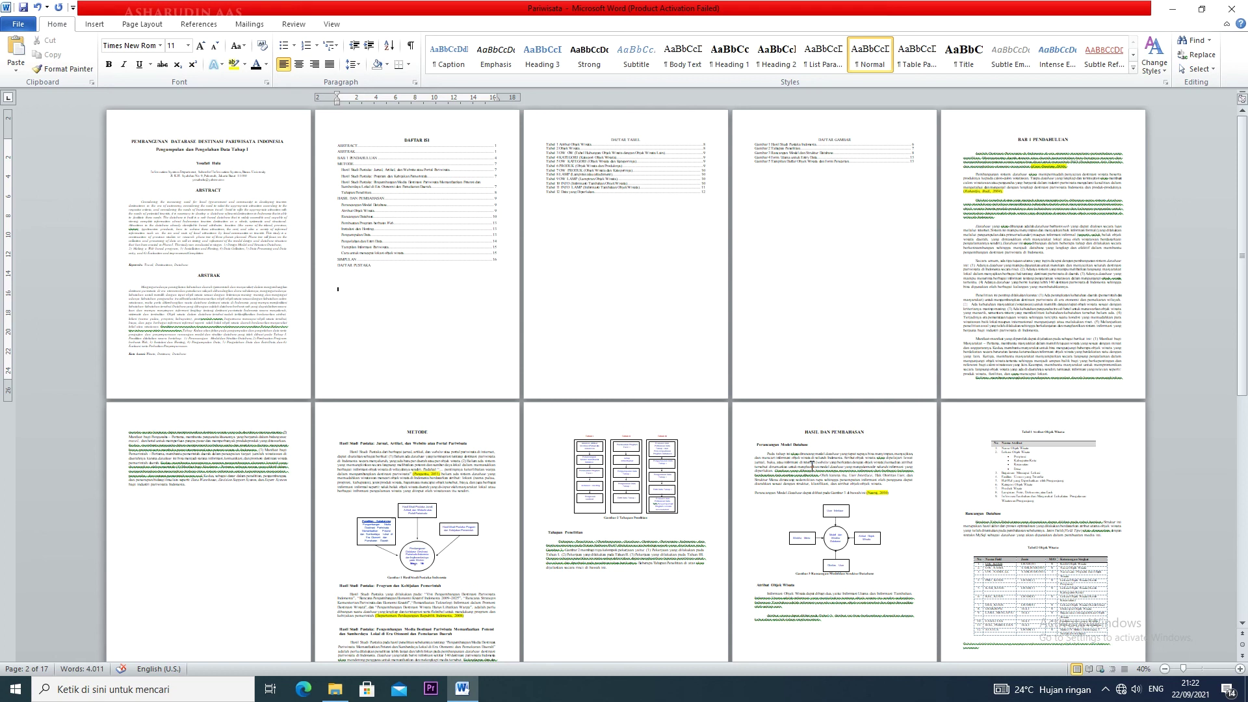
pyautogui.moveTo(813, 466)
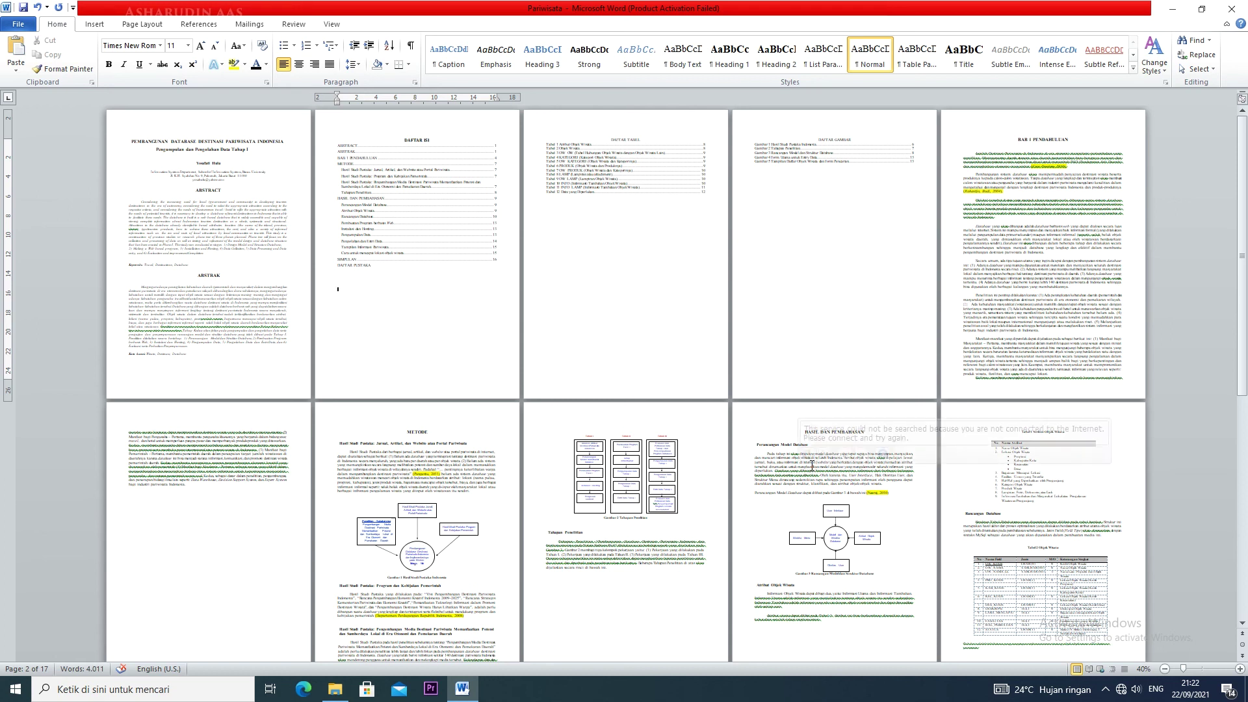